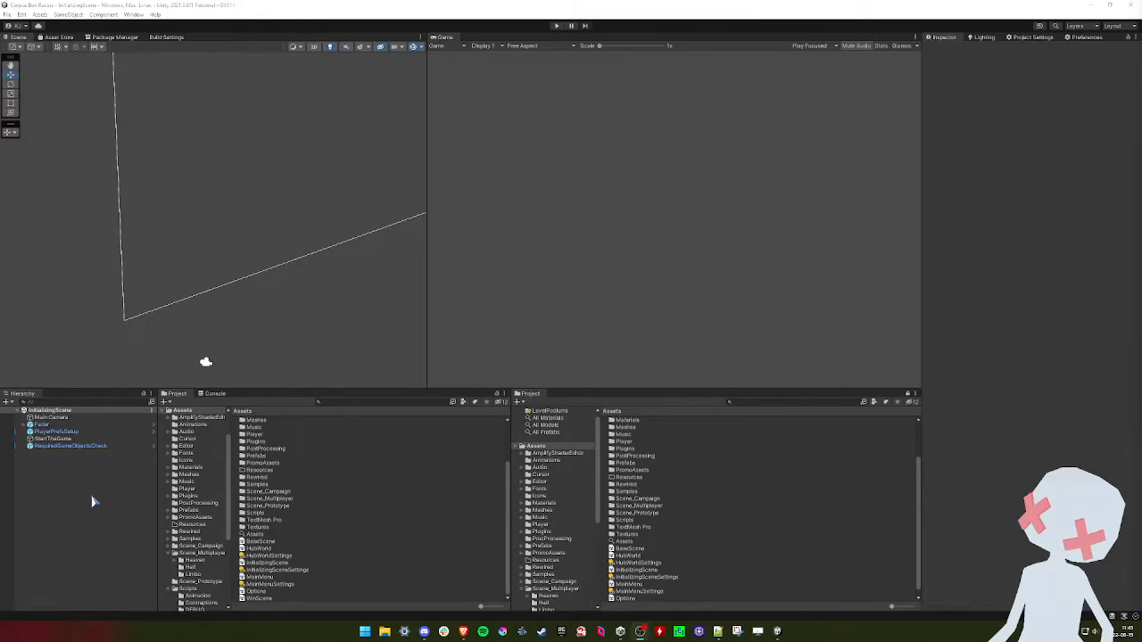
# Open the HubWorld scene and enlarge the Scene view in width and height
pyautogui.click(631, 556)
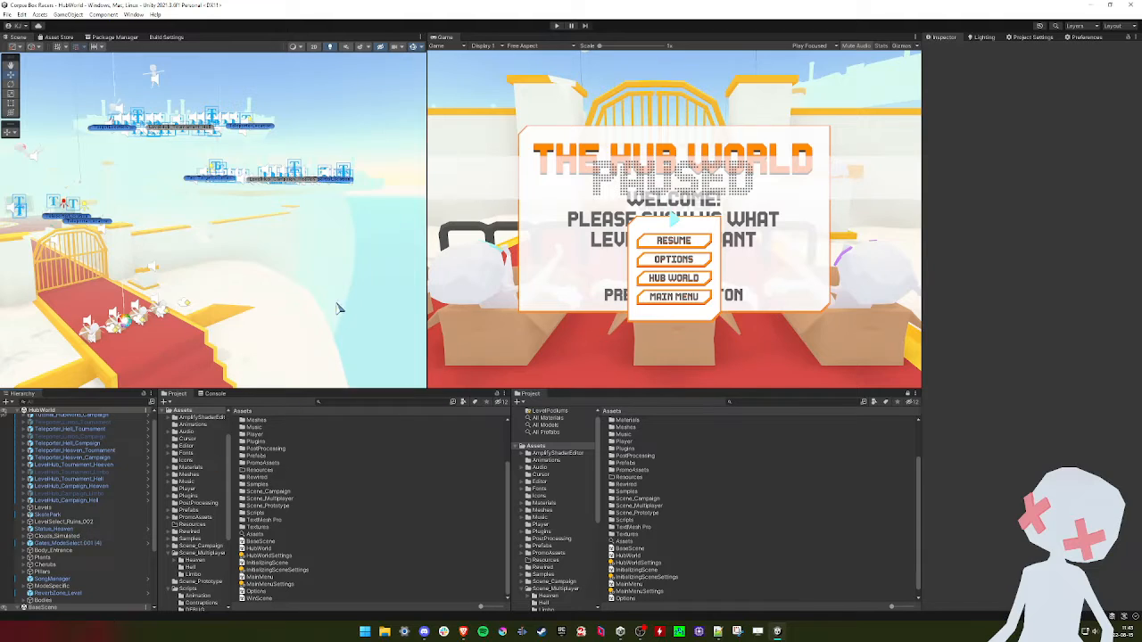
pyautogui.moveTo(338, 308); pyautogui.dragTo(202, 278, button='right')
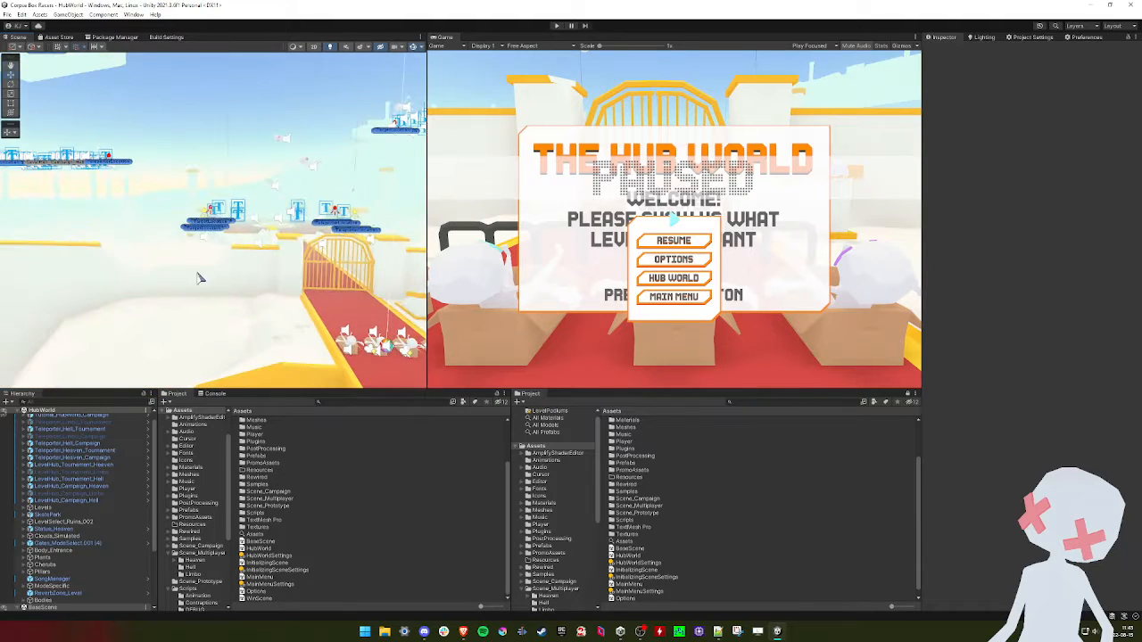
pyautogui.moveTo(330, 237); pyautogui.dragTo(405, 229, button='right')
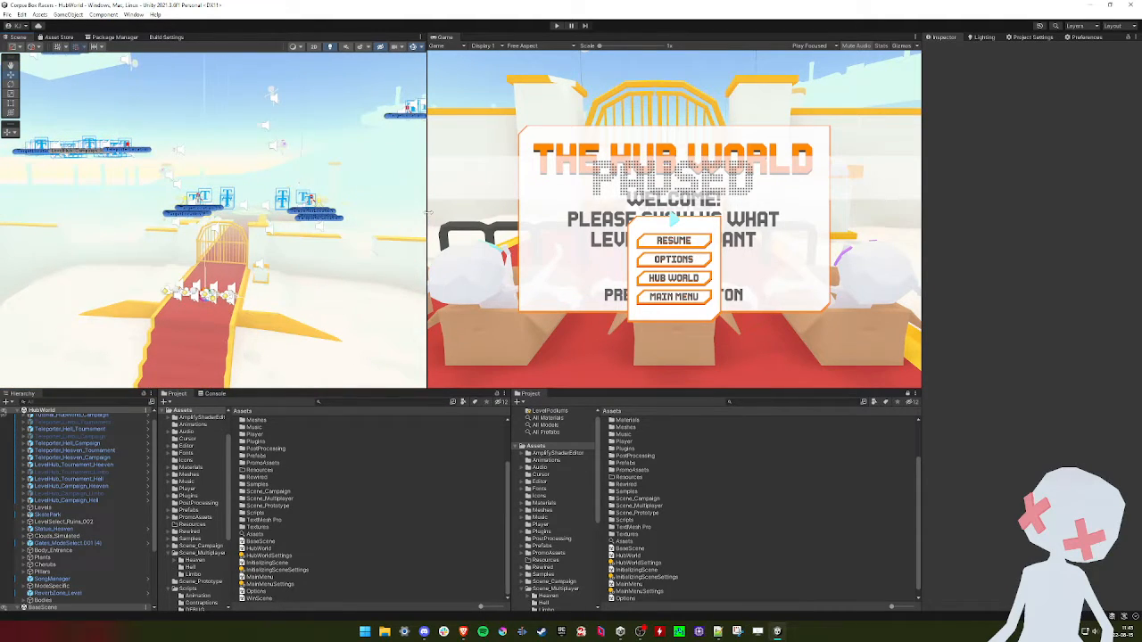
pyautogui.moveTo(427, 212); pyautogui.dragTo(711, 211)
pyautogui.moveTo(497, 392); pyautogui.dragTo(497, 523)
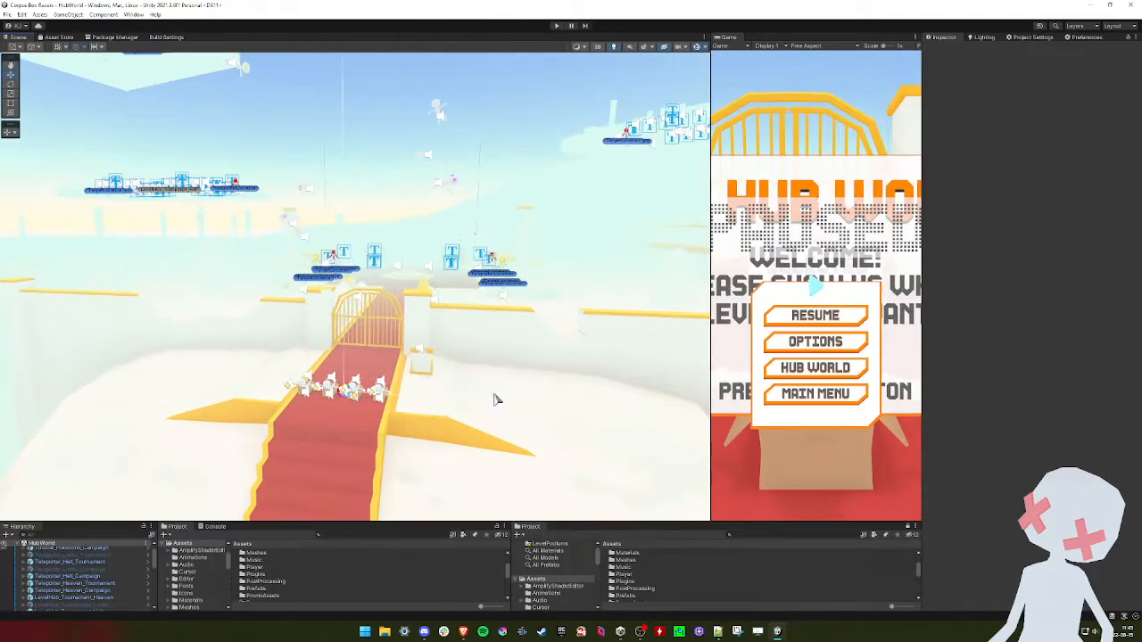
# Look over the central plaza of the hub, its fountain, teleporters and selected-levels boards, and the neighbouring level hub
pyautogui.scroll(8, 497, 400)
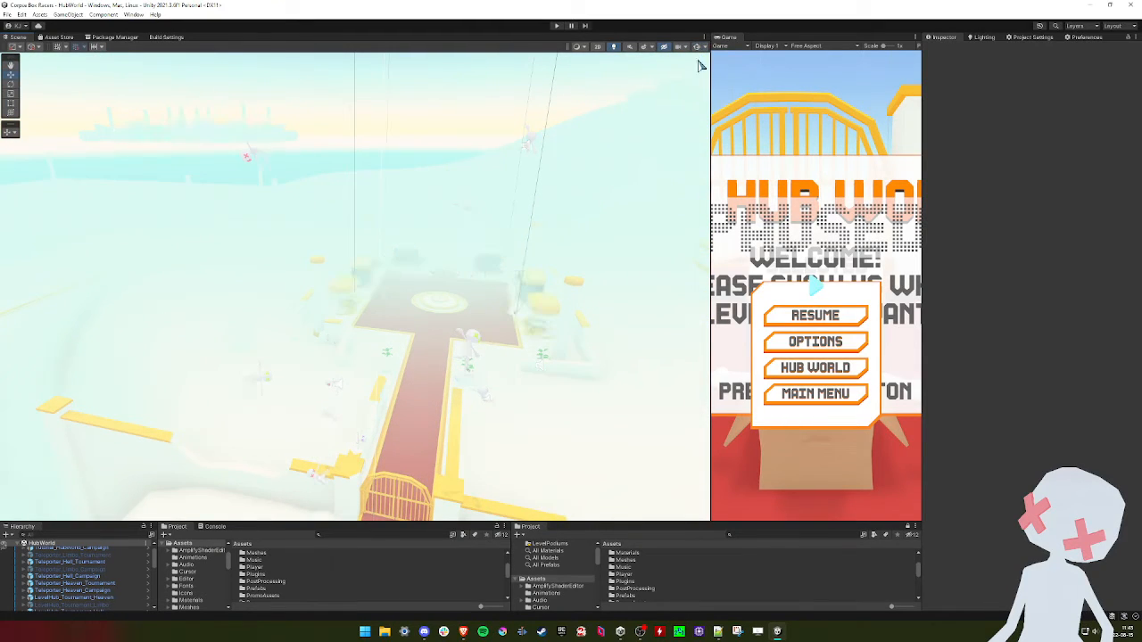
pyautogui.moveTo(468, 165); pyautogui.dragTo(480, 211, button='right')
pyautogui.press('w')
pyautogui.press('s')
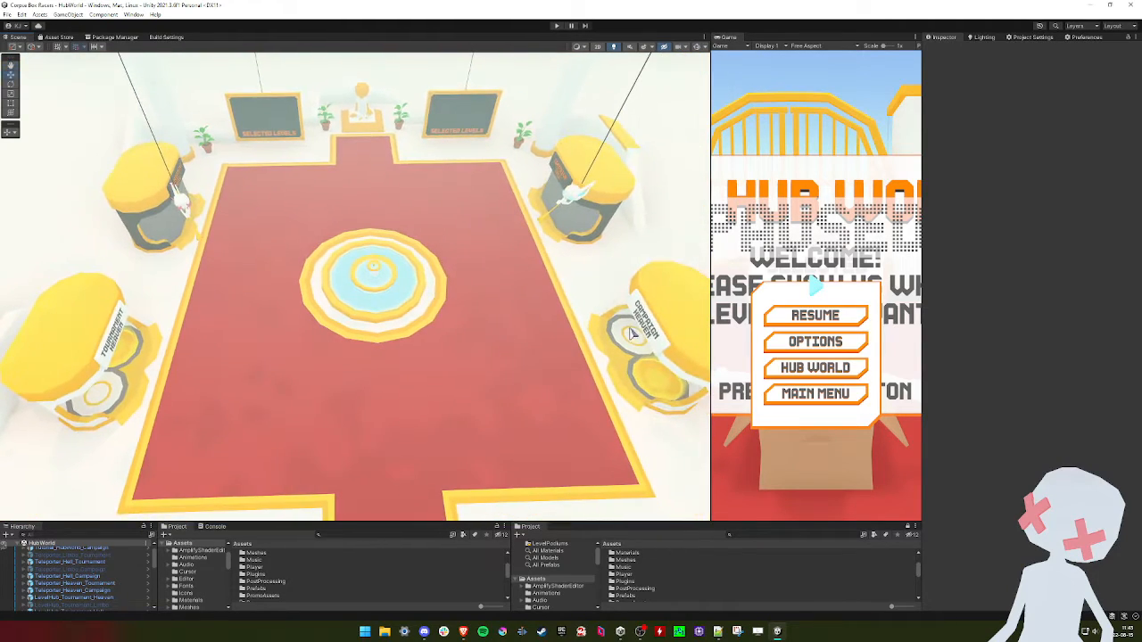
pyautogui.moveTo(522, 267); pyautogui.dragTo(526, 265, button='right')
pyautogui.press('s')
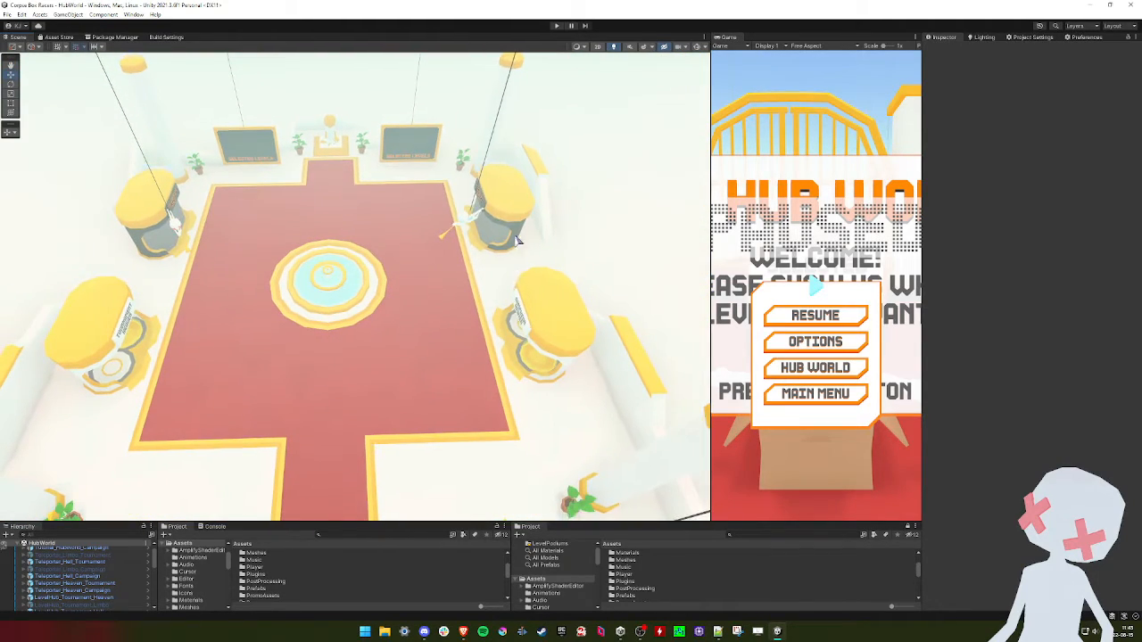
pyautogui.moveTo(260, 249); pyautogui.dragTo(505, 206, button='right')
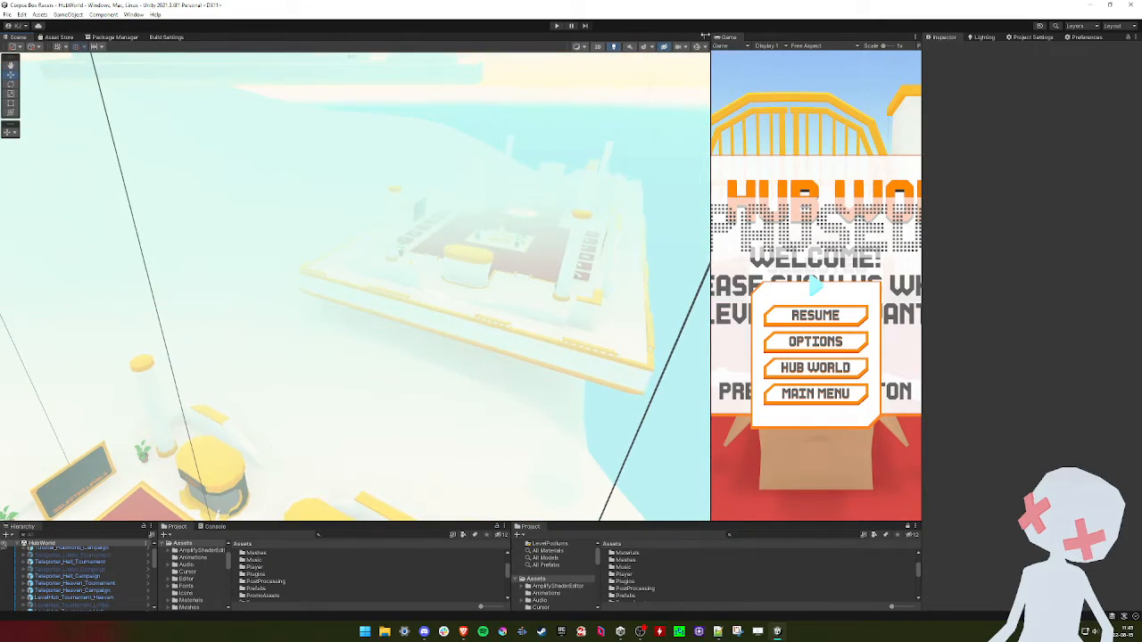
# Turn off the fog effect in the Scene view and view the whole hub island from above
pyautogui.click(706, 47)
pyautogui.click(671, 47)
pyautogui.click(671, 47)
pyautogui.click(652, 65)
pyautogui.press('w')
pyautogui.moveTo(392, 236); pyautogui.dragTo(426, 303, button='right')
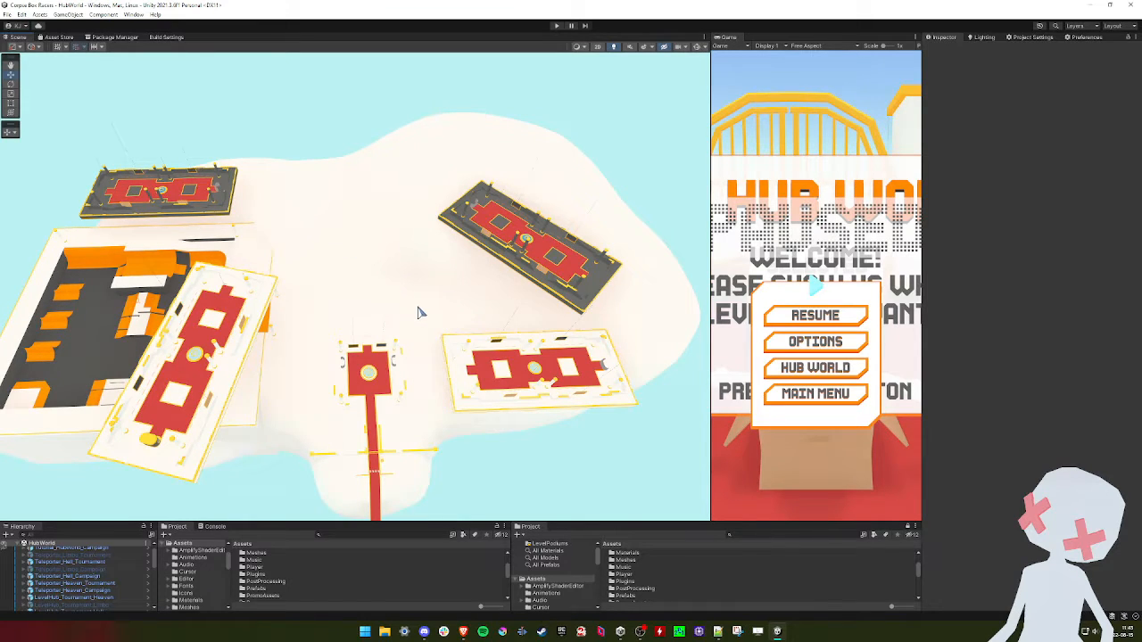
# Examine the dark level hub's locked level podiums, selected-levels boards, fountain and central statues up close
pyautogui.moveTo(418, 308); pyautogui.dragTo(331, 244, button='right')
pyautogui.press('w')
pyautogui.moveTo(494, 253); pyautogui.dragTo(393, 277, button='right')
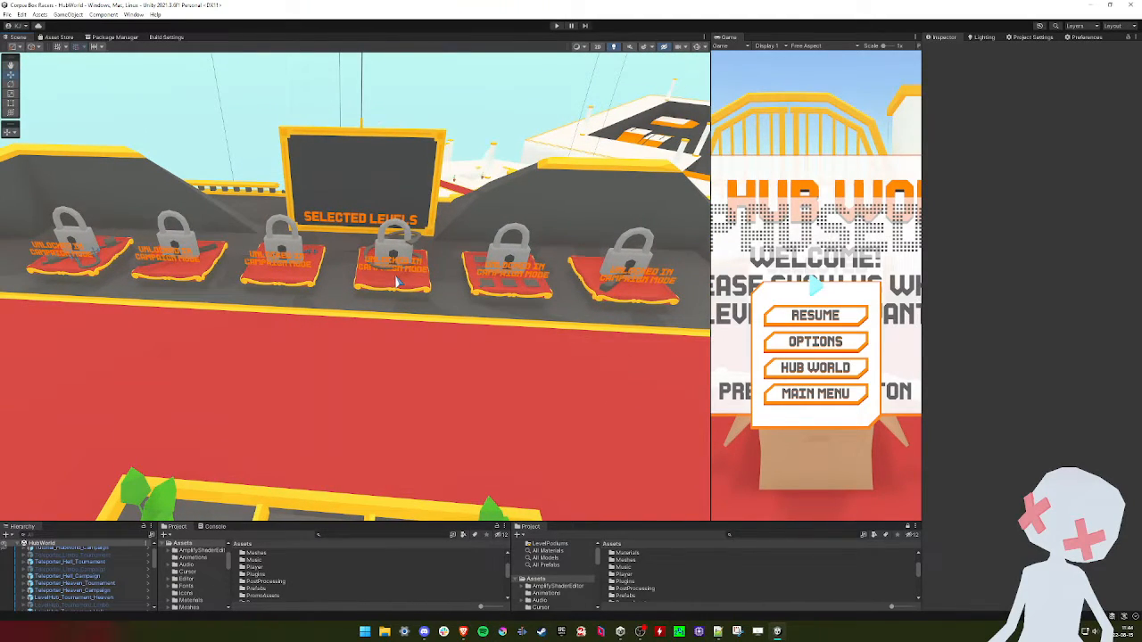
pyautogui.moveTo(354, 274); pyautogui.dragTo(407, 234, button='right')
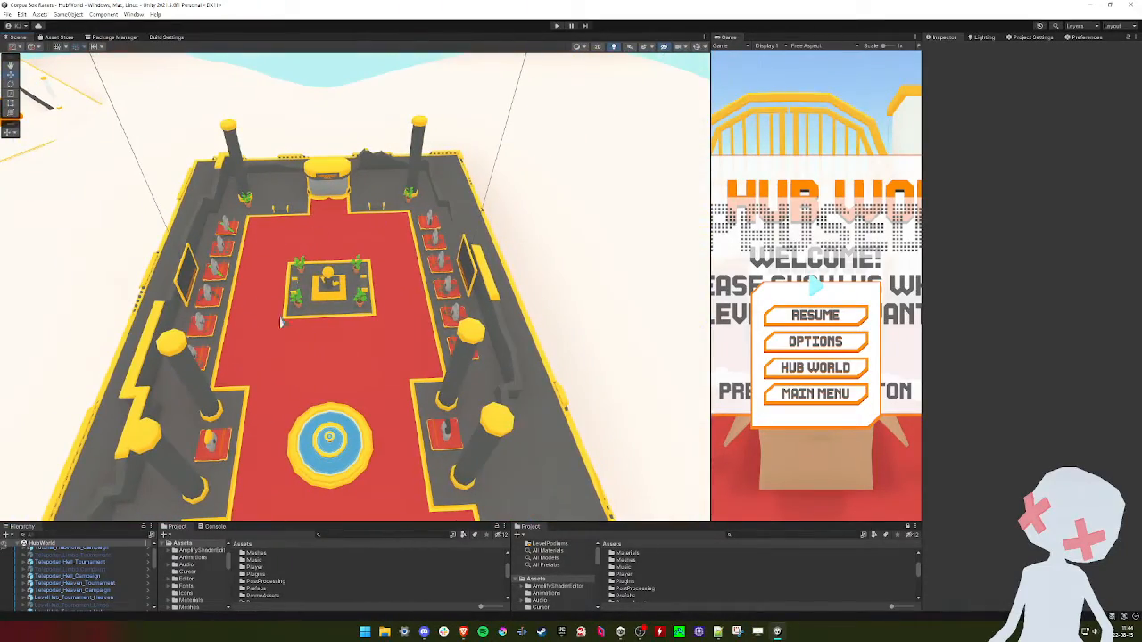
pyautogui.scroll(5, 340, 257)
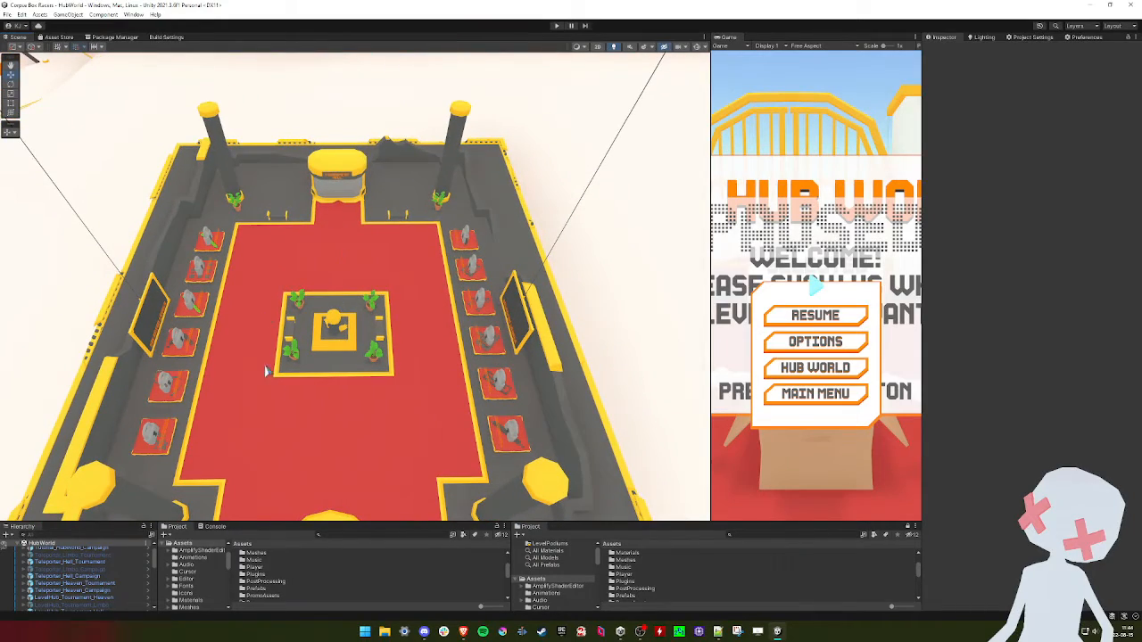
pyautogui.moveTo(367, 324); pyautogui.dragTo(337, 294, button='right')
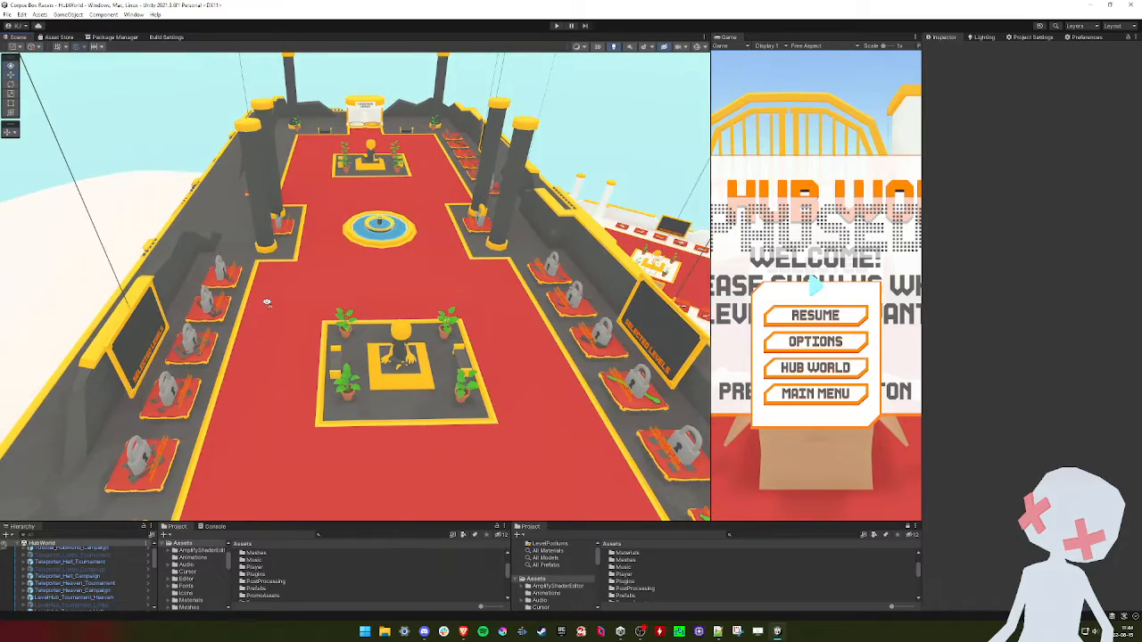
pyautogui.moveTo(266, 302); pyautogui.dragTo(266, 311, button='right')
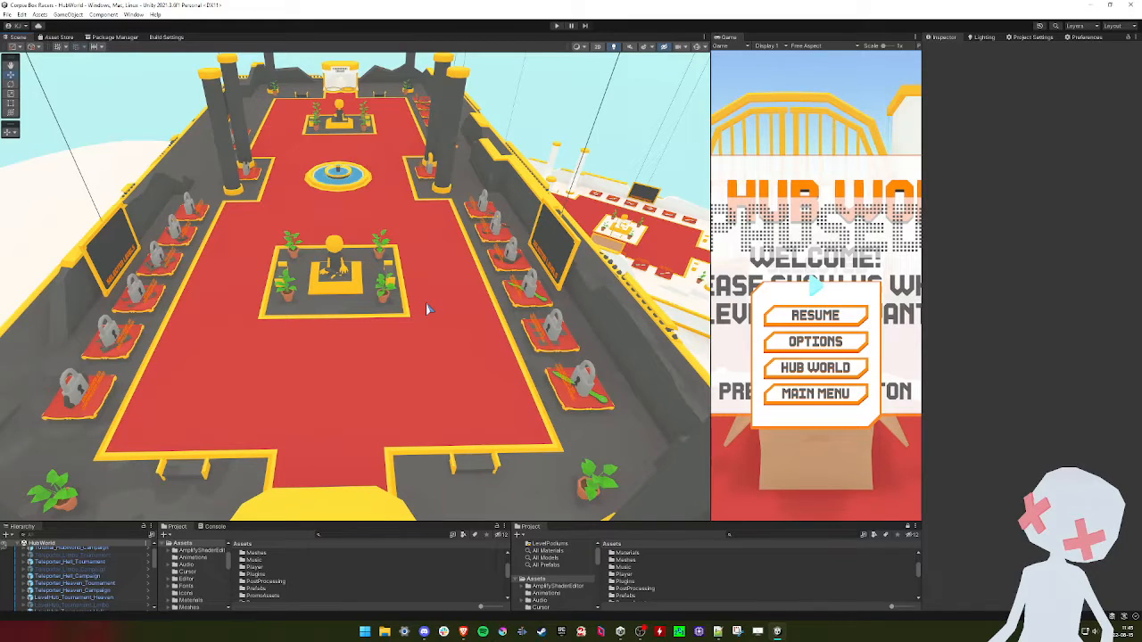
pyautogui.moveTo(437, 324); pyautogui.dragTo(457, 323, button='right')
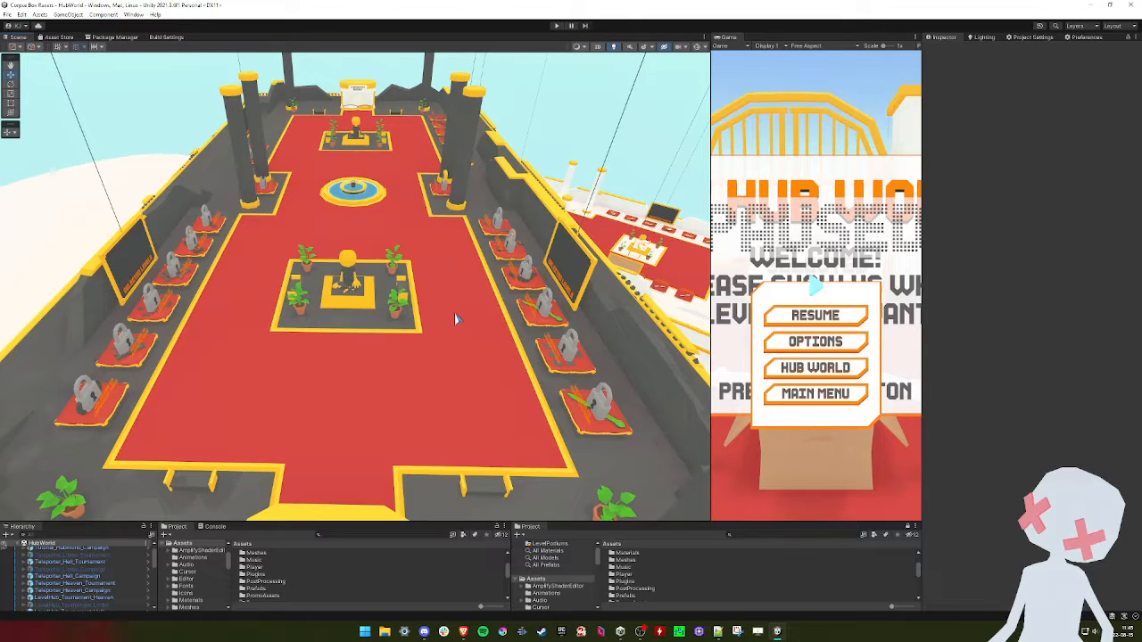
# Survey the dark level hub's layout from end to end, comparing both podium areas and their surroundings
pyautogui.press('w')
pyautogui.moveTo(455, 314); pyautogui.dragTo(432, 303, button='right')
pyautogui.press('e')
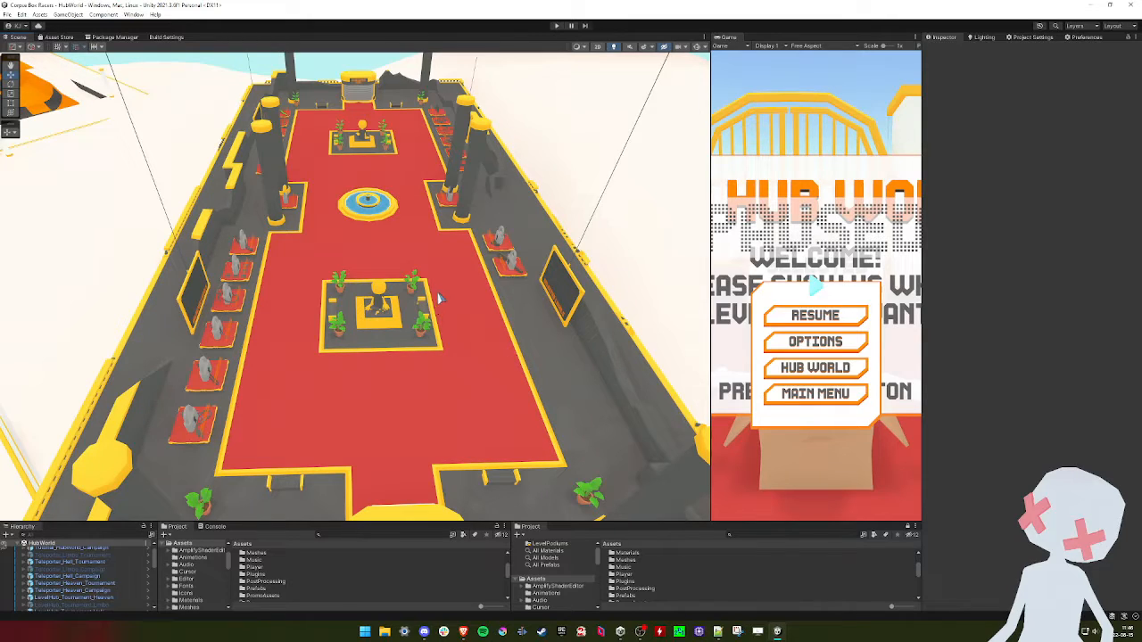
pyautogui.scroll(-10, 458, 279)
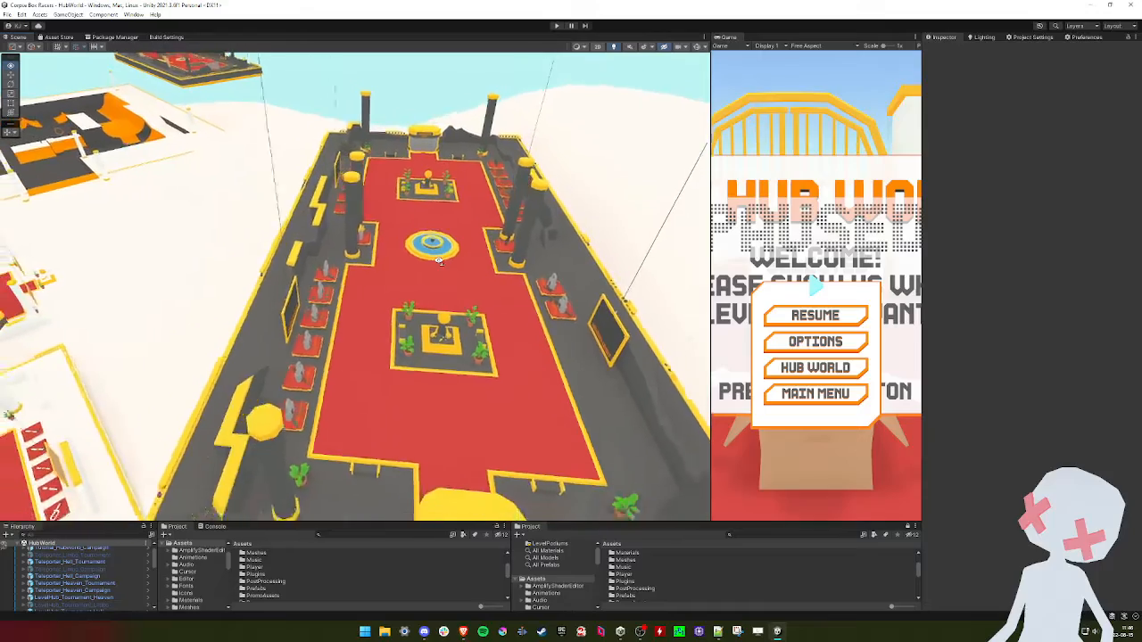
pyautogui.scroll(10, 438, 259)
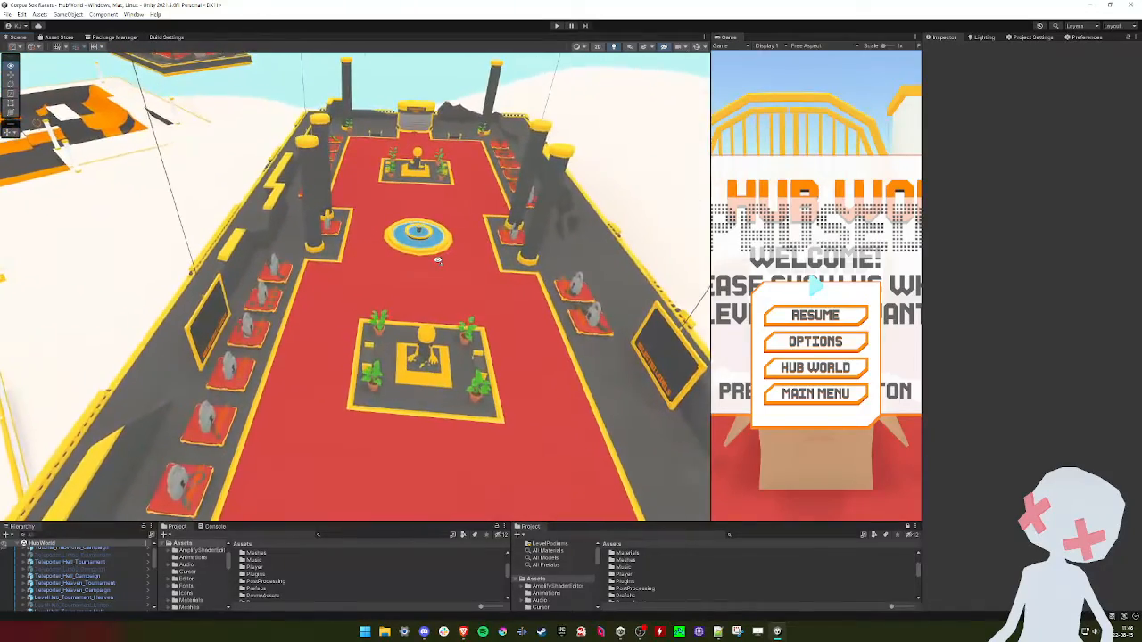
pyautogui.scroll(8, 456, 251)
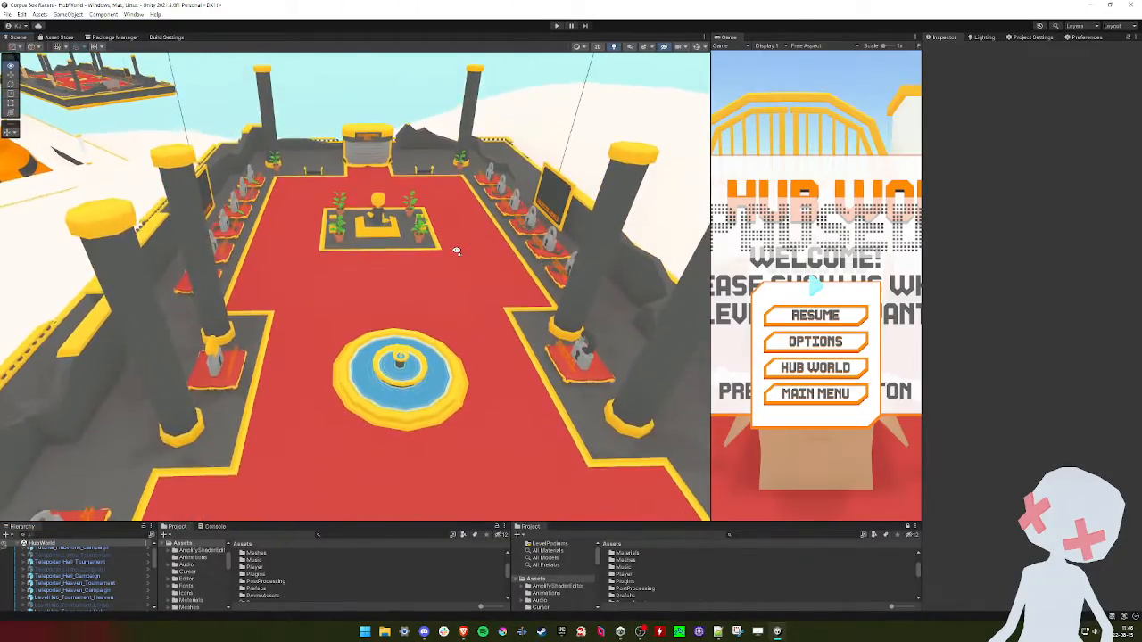
pyautogui.scroll(-8, 457, 252)
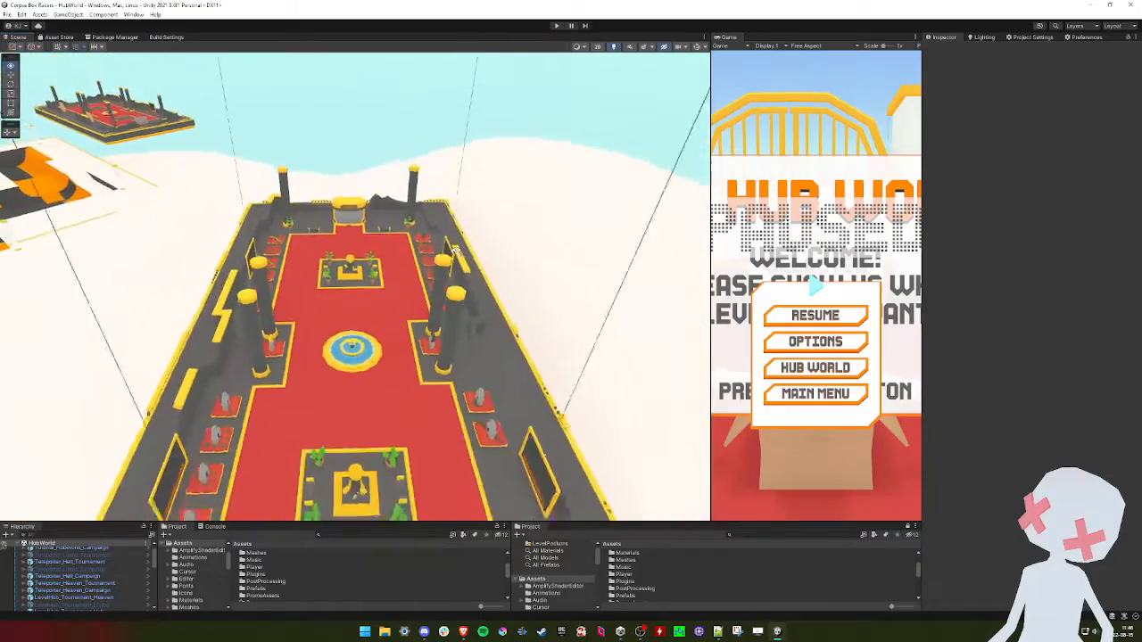
pyautogui.moveTo(457, 251); pyautogui.dragTo(413, 261, button='right')
pyautogui.press('a')
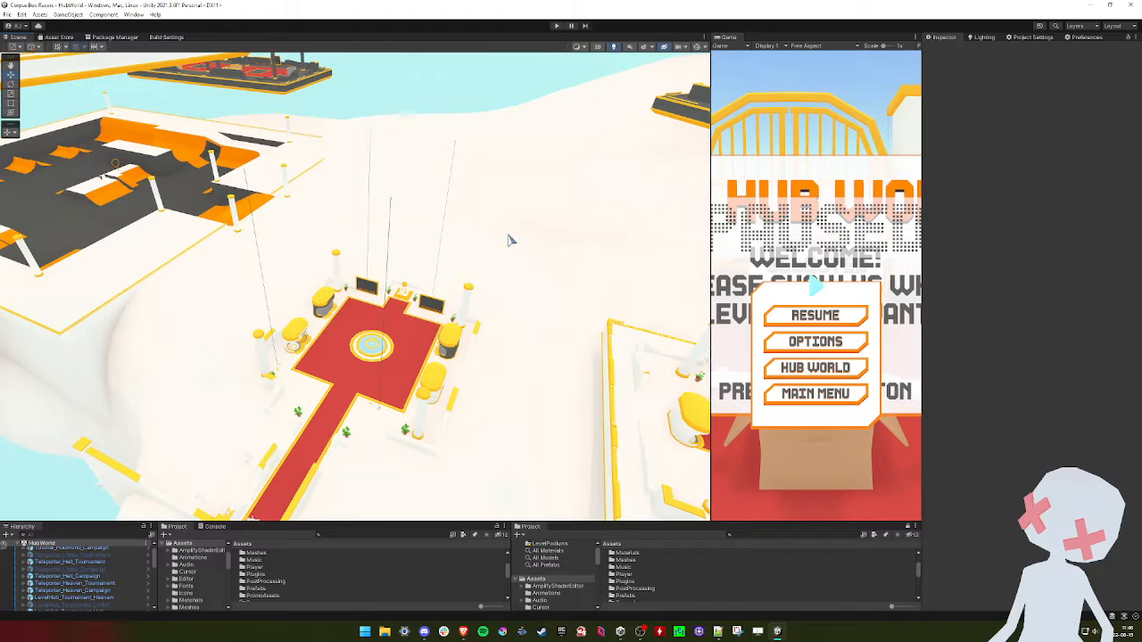
# Move LevelHub_Tournament_Hell across the island beyond the skate park to about X -191.8, Y 39.8, Z 257, turned to about 90 degrees around Y
pyautogui.moveTo(512, 239); pyautogui.dragTo(310, 314, button='right')
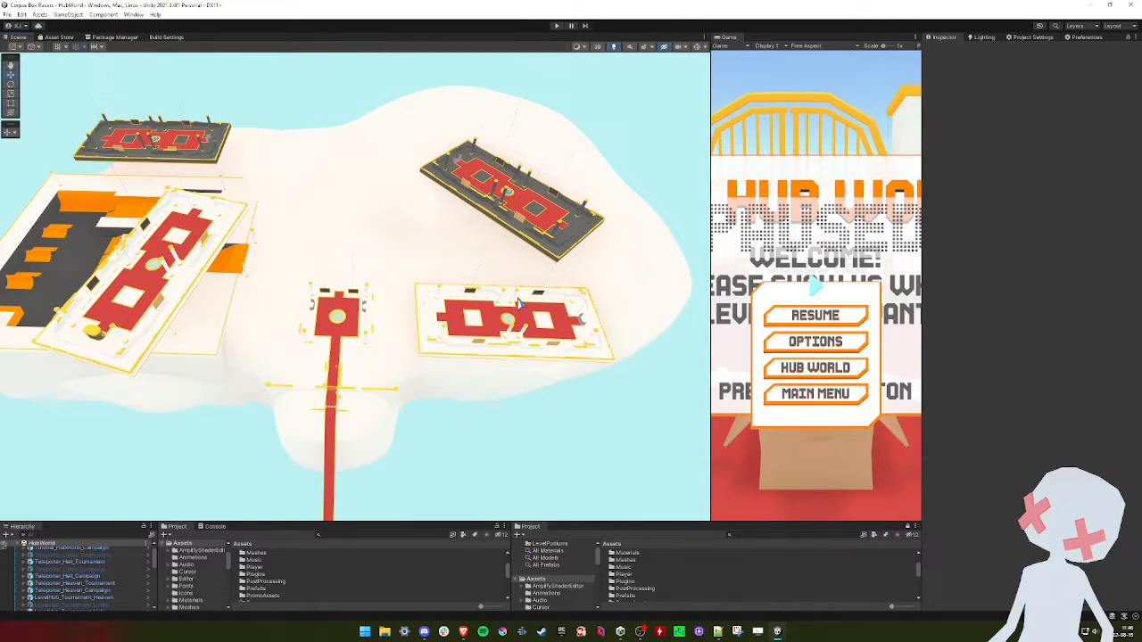
pyautogui.moveTo(463, 259); pyautogui.dragTo(446, 288, button='right')
pyautogui.click(555, 274)
pyautogui.moveTo(517, 310); pyautogui.dragTo(586, 305, button='right')
pyautogui.moveTo(596, 294); pyautogui.dragTo(226, 256)
pyautogui.moveTo(165, 229); pyautogui.dragTo(225, 230)
pyautogui.moveTo(312, 258); pyautogui.dragTo(367, 332, button='right')
pyautogui.moveTo(379, 331); pyautogui.dragTo(307, 272)
pyautogui.moveTo(307, 272)
pyautogui.mouseDown(button='right')
pyautogui.moveTo(286, 257)
pyautogui.moveTo(297, 264)
pyautogui.mouseUp(button='right')
pyautogui.moveTo(431, 269); pyautogui.dragTo(428, 315)
pyautogui.moveTo(398, 358); pyautogui.dragTo(407, 350)
pyautogui.moveTo(408, 351); pyautogui.dragTo(429, 446, button='right')
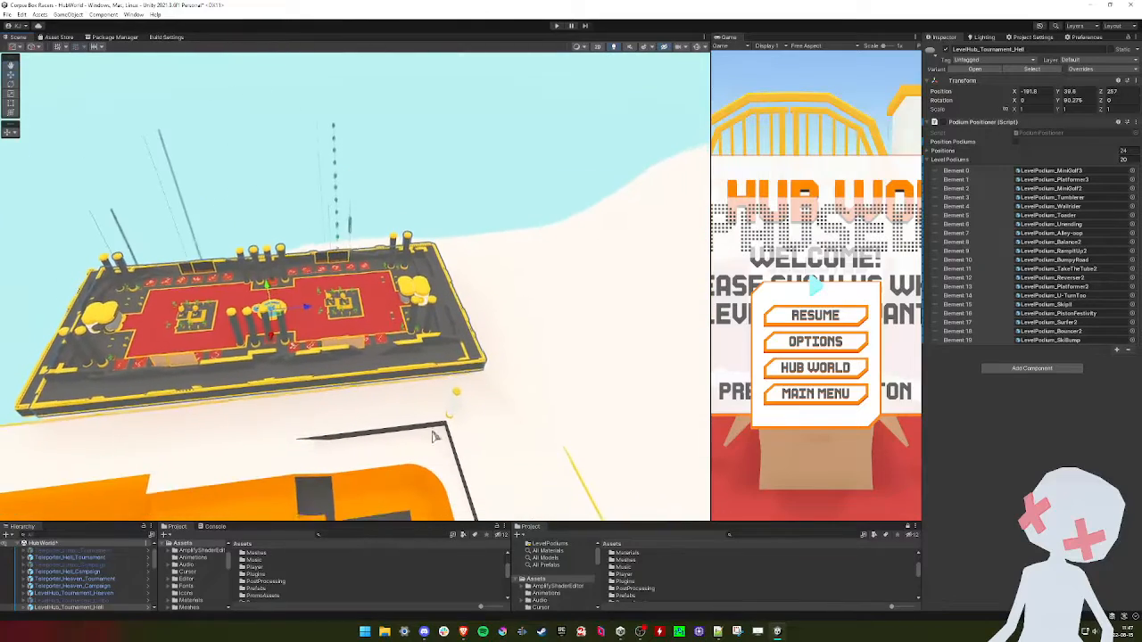
# Enlarge the lower panels and move LevelHub_Campaign_Hell to the opposite side of the island, at about X 128, Z 184
pyautogui.moveTo(361, 521); pyautogui.dragTo(363, 471)
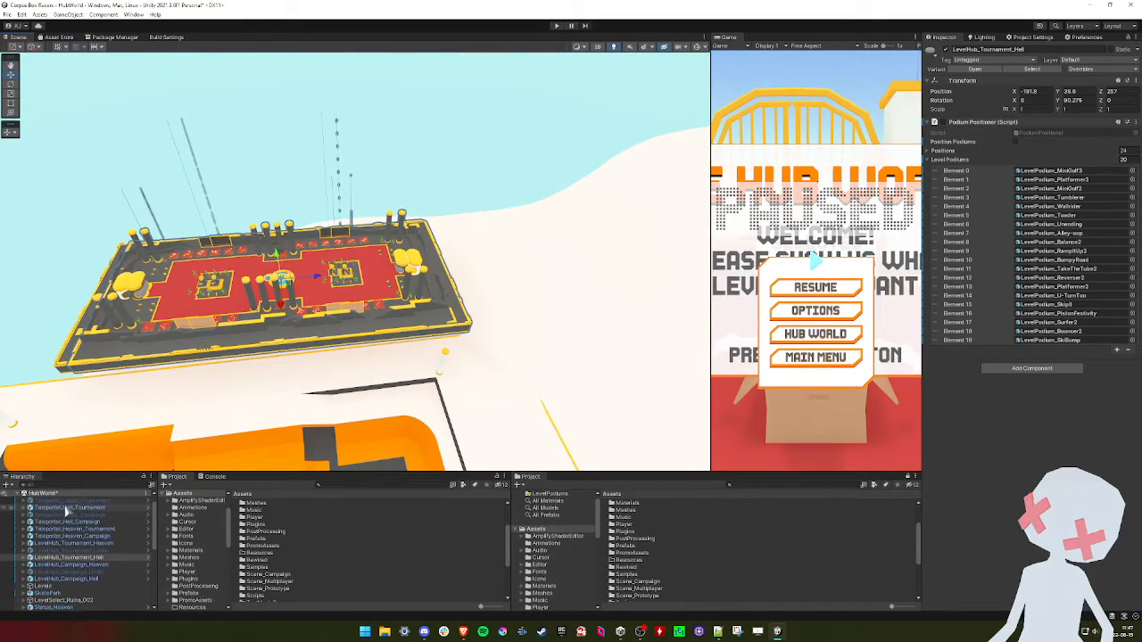
pyautogui.click(106, 580)
pyautogui.moveTo(383, 347); pyautogui.dragTo(204, 354, button='right')
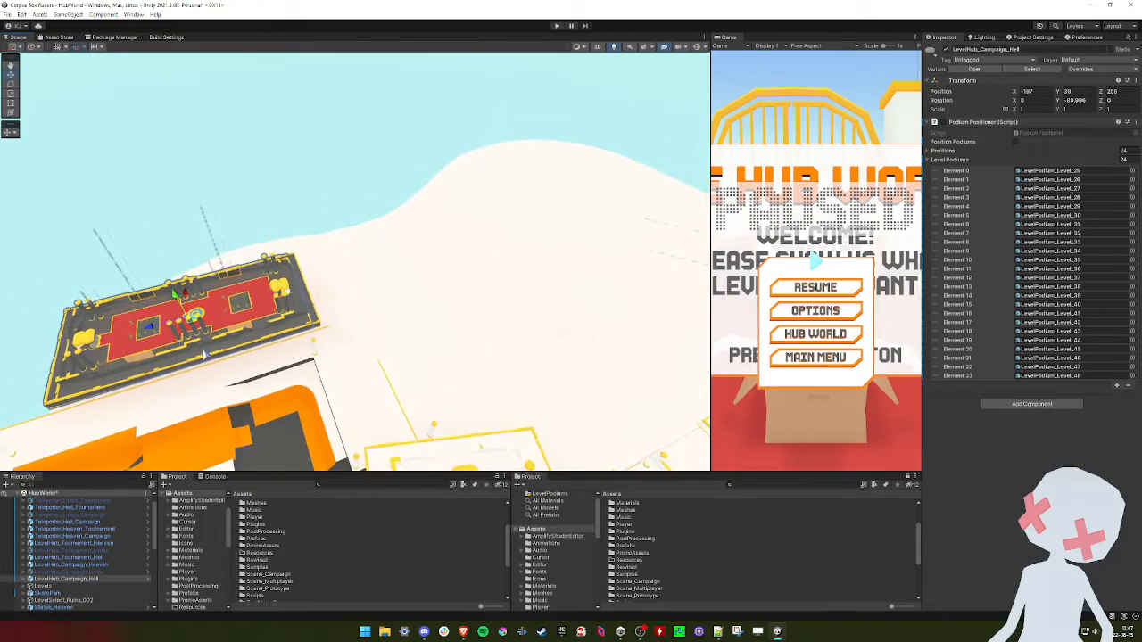
pyautogui.moveTo(190, 326); pyautogui.dragTo(657, 248)
pyautogui.moveTo(428, 285); pyautogui.dragTo(410, 300, button='right')
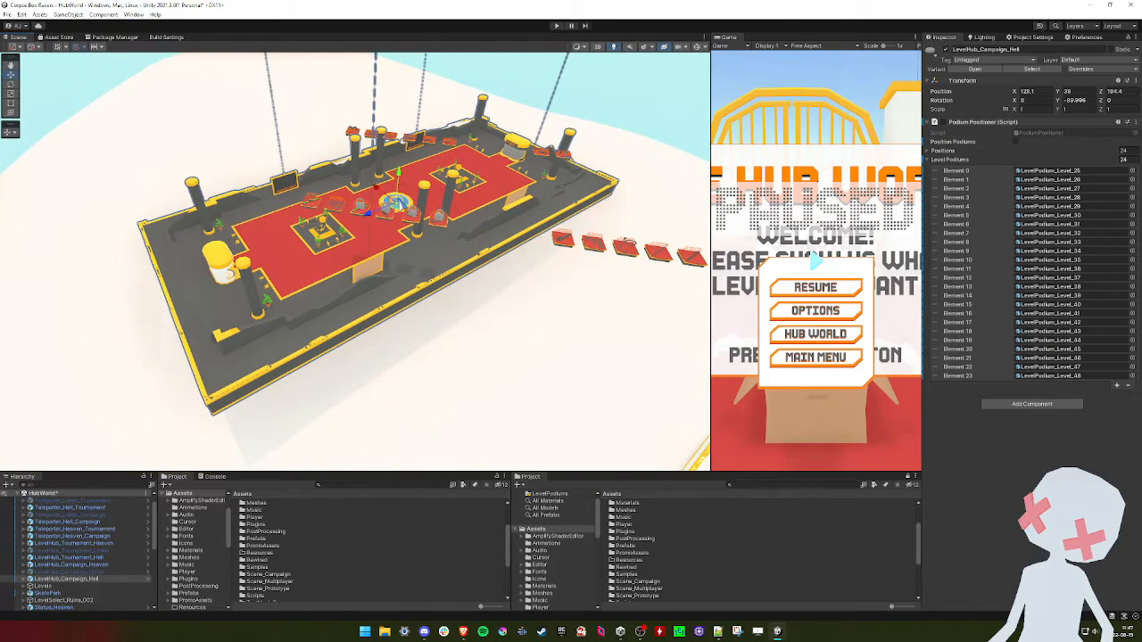
# Raise LevelHub_Campaign_Hell to about Y 55 and rotate it to about -51 degrees around Y
pyautogui.moveTo(393, 203); pyautogui.dragTo(465, 208)
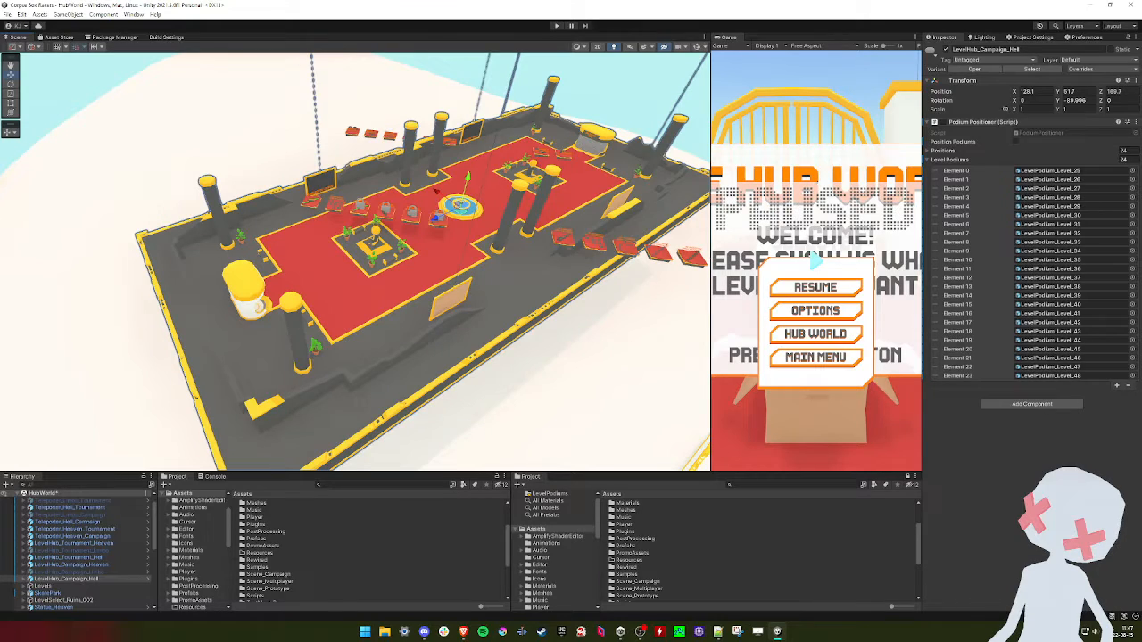
pyautogui.moveTo(437, 216); pyautogui.dragTo(397, 305)
pyautogui.press('e')
pyautogui.moveTo(398, 306); pyautogui.dragTo(387, 266, button='right')
pyautogui.press('w')
pyautogui.moveTo(384, 237); pyautogui.dragTo(388, 293)
pyautogui.press('e')
pyautogui.moveTo(388, 293); pyautogui.dragTo(493, 264, button='right')
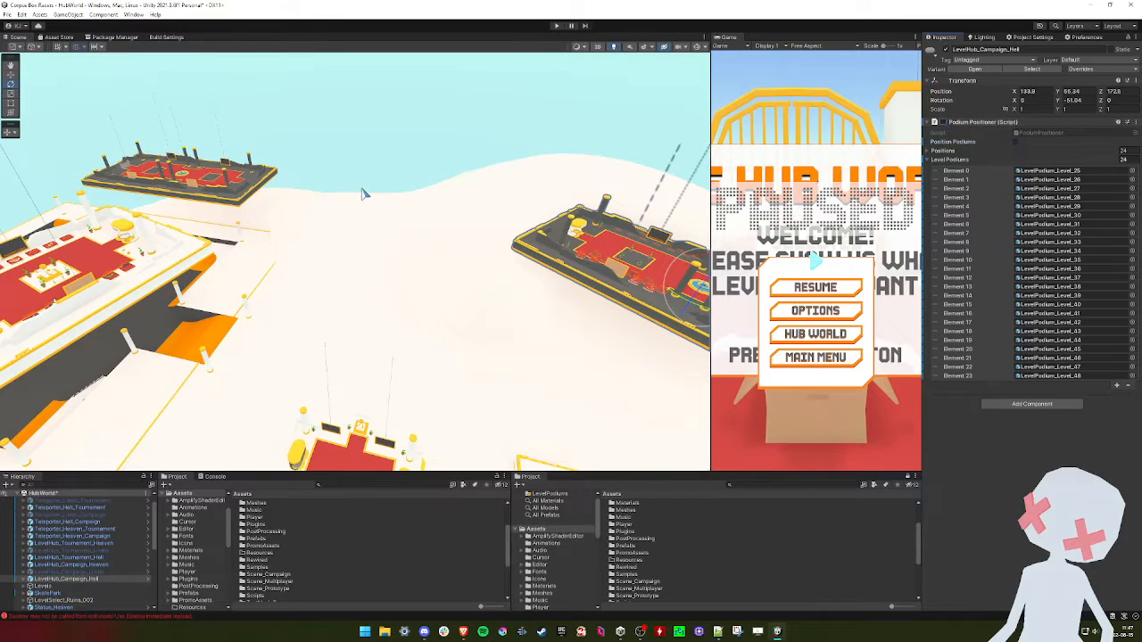
# Run Position Podiums in the Podium Positioner script of LevelHub_Tournament_Hell and save the scene
pyautogui.click(251, 183)
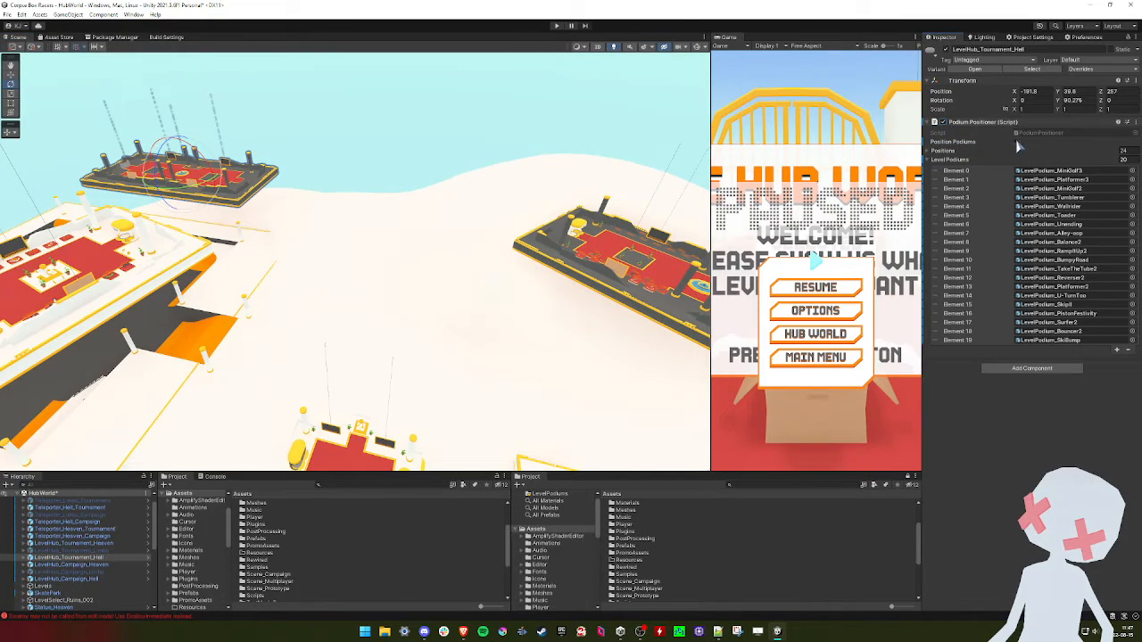
pyautogui.press('f')
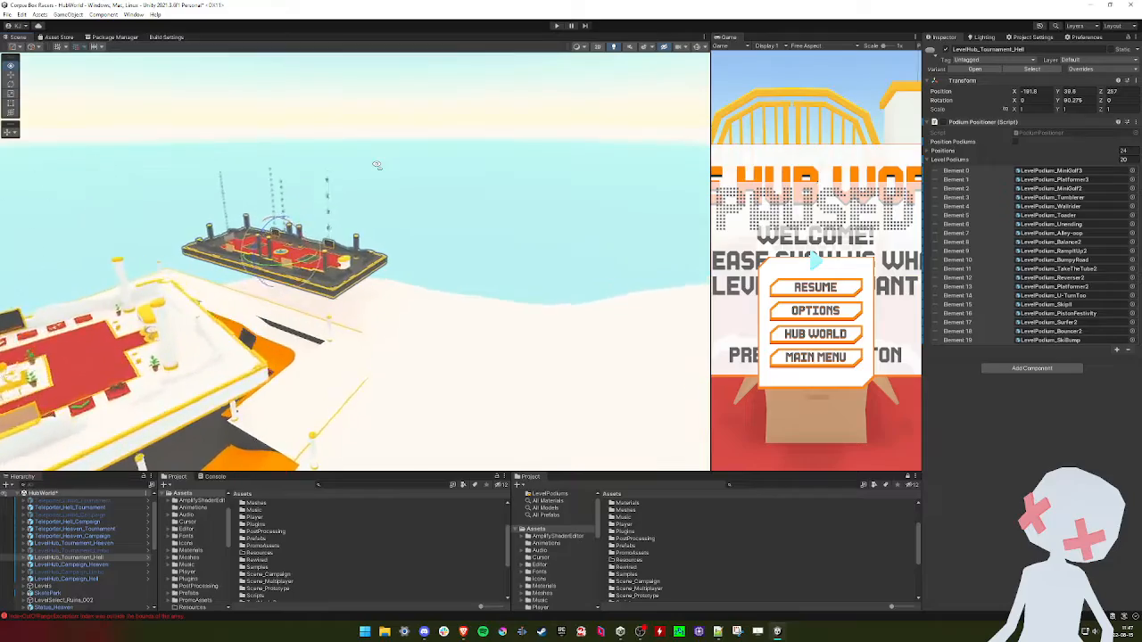
pyautogui.press('w')
pyautogui.moveTo(364, 161); pyautogui.dragTo(591, 281, button='right')
pyautogui.press('w')
pyautogui.click(349, 186)
pyautogui.press('w')
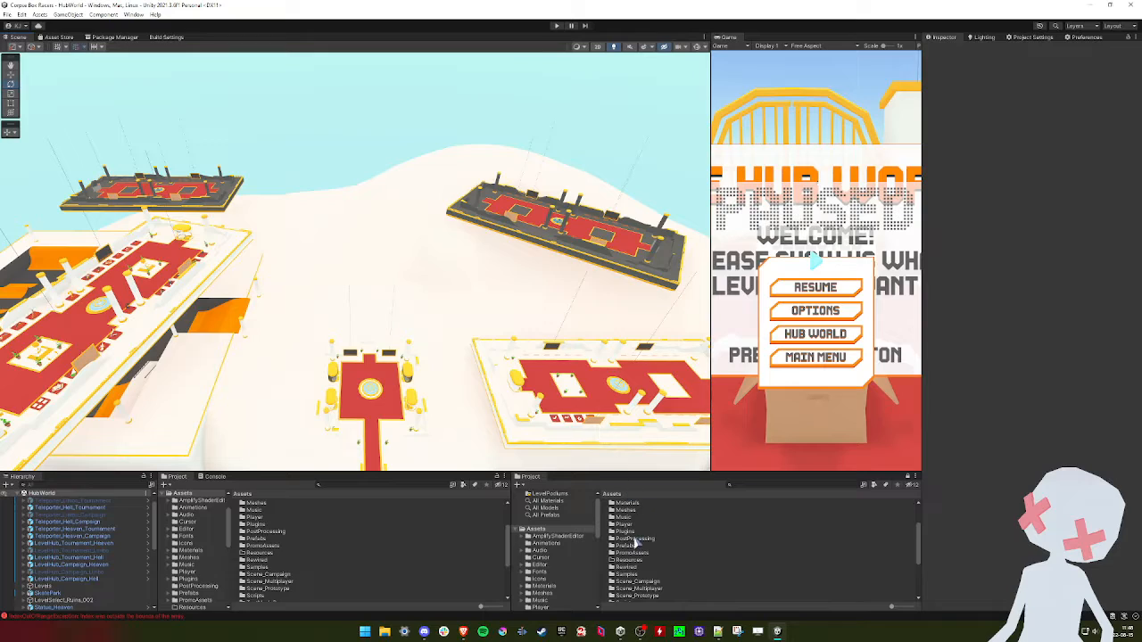
# Open the Scene_Multiplayer folder in the project assets and switch to a File Explorer window
pyautogui.scroll(-3, 633, 560)
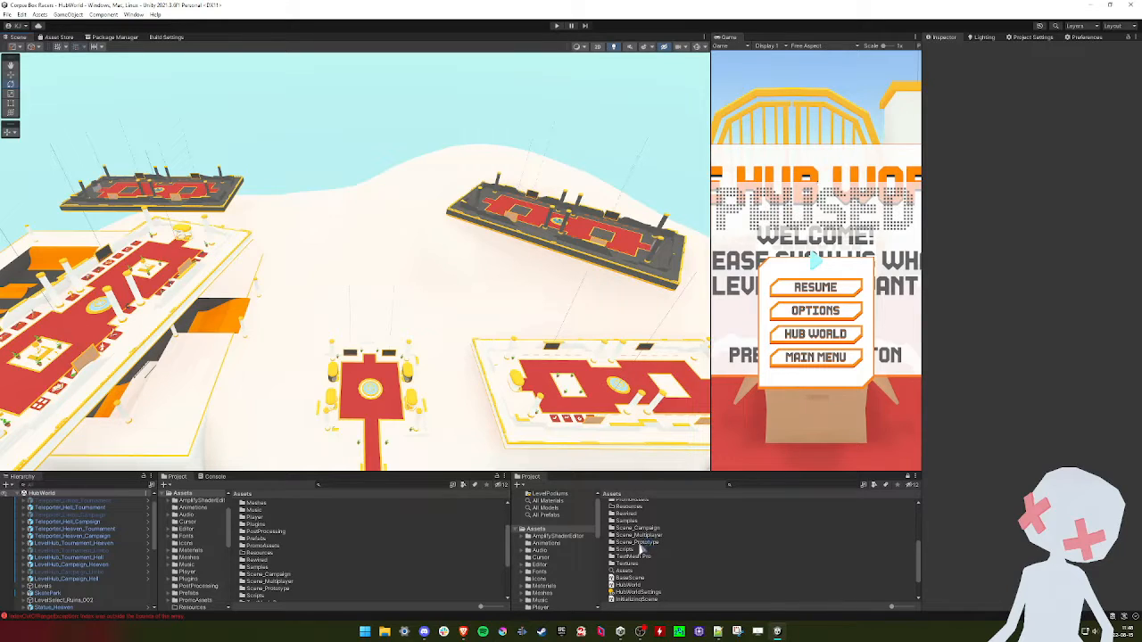
pyautogui.doubleClick(643, 535)
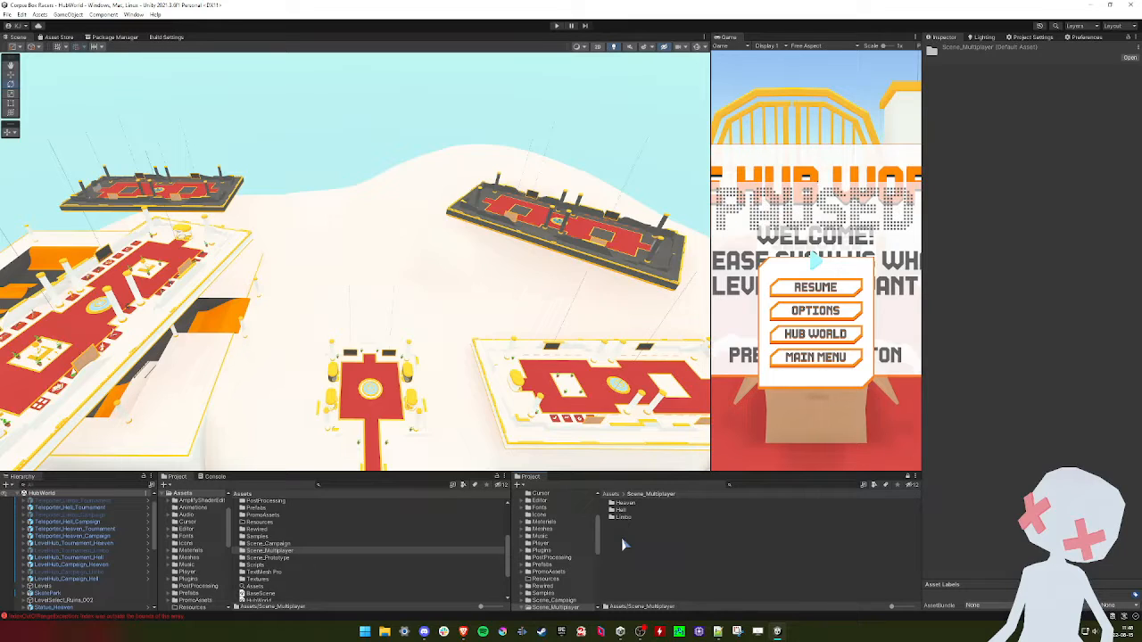
pyautogui.click(385, 633)
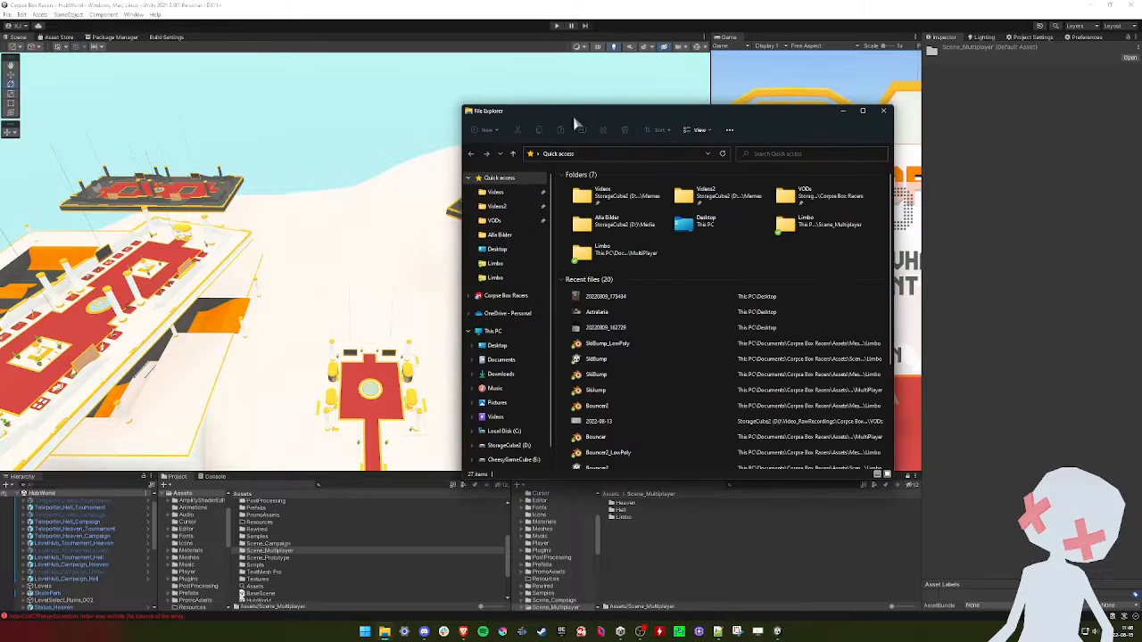
pyautogui.moveTo(567, 109); pyautogui.dragTo(524, 73)
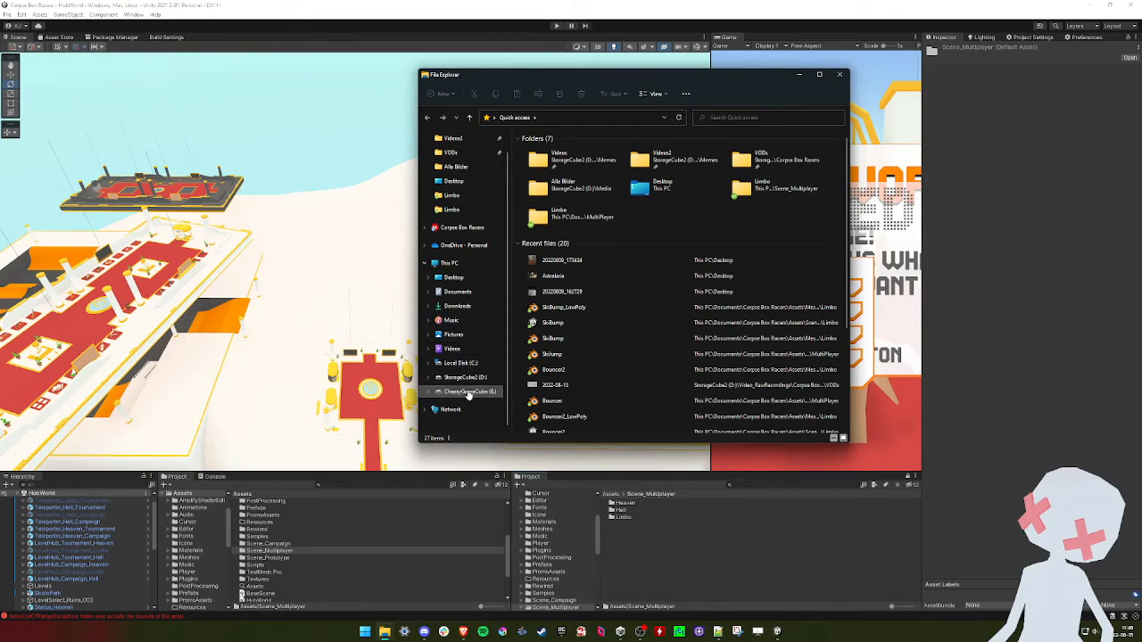
# Browse the cursor files in the Data folder of Ro2 Ymirheim, select the standard cursor, and close File Explorer
pyautogui.click(467, 395)
pyautogui.doubleClick(543, 191)
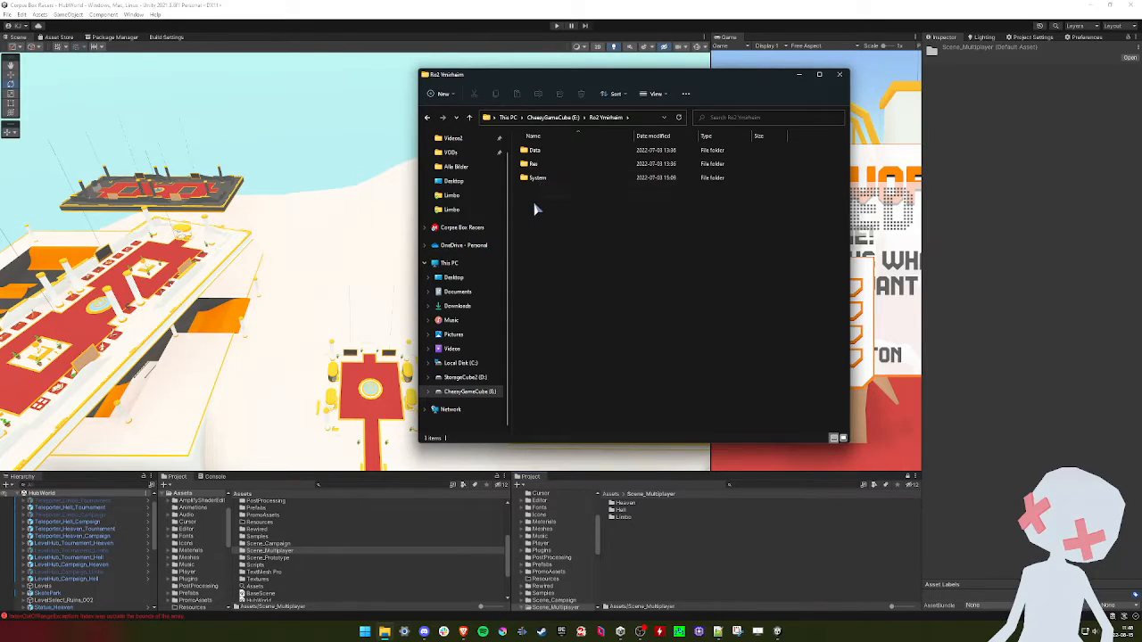
pyautogui.doubleClick(536, 151)
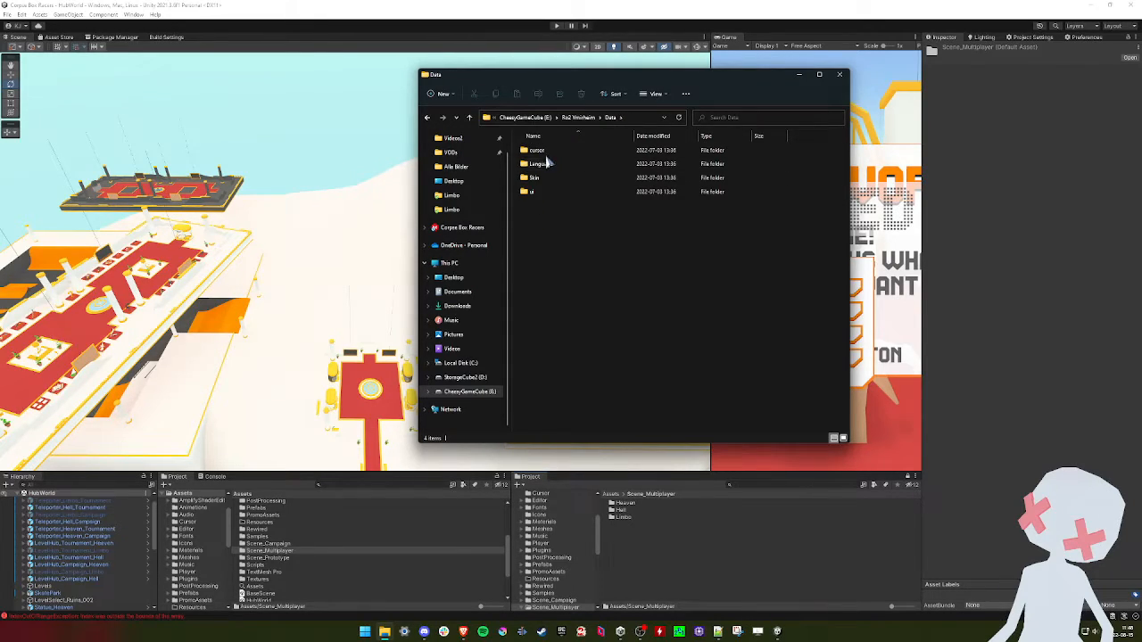
pyautogui.doubleClick(541, 152)
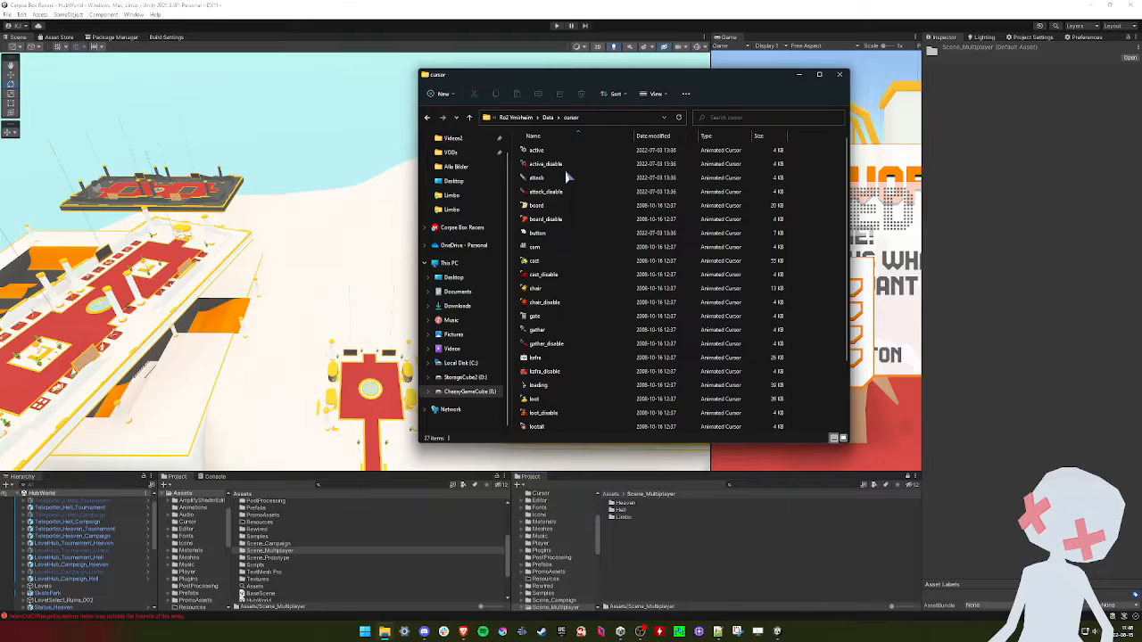
pyautogui.scroll(-2, 584, 223)
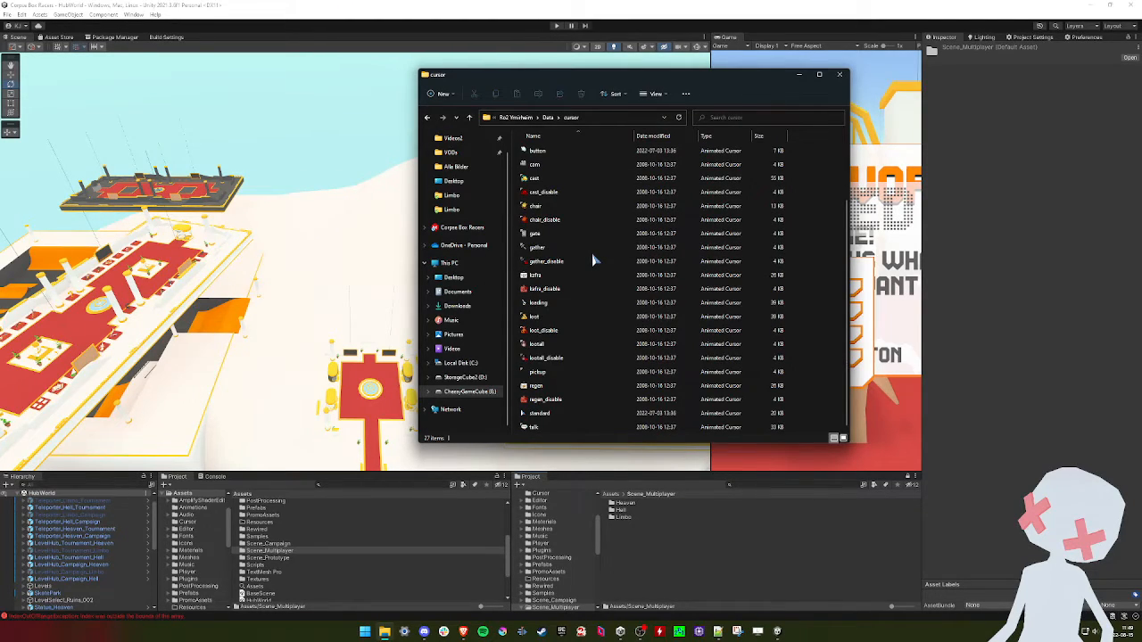
pyautogui.click(542, 415)
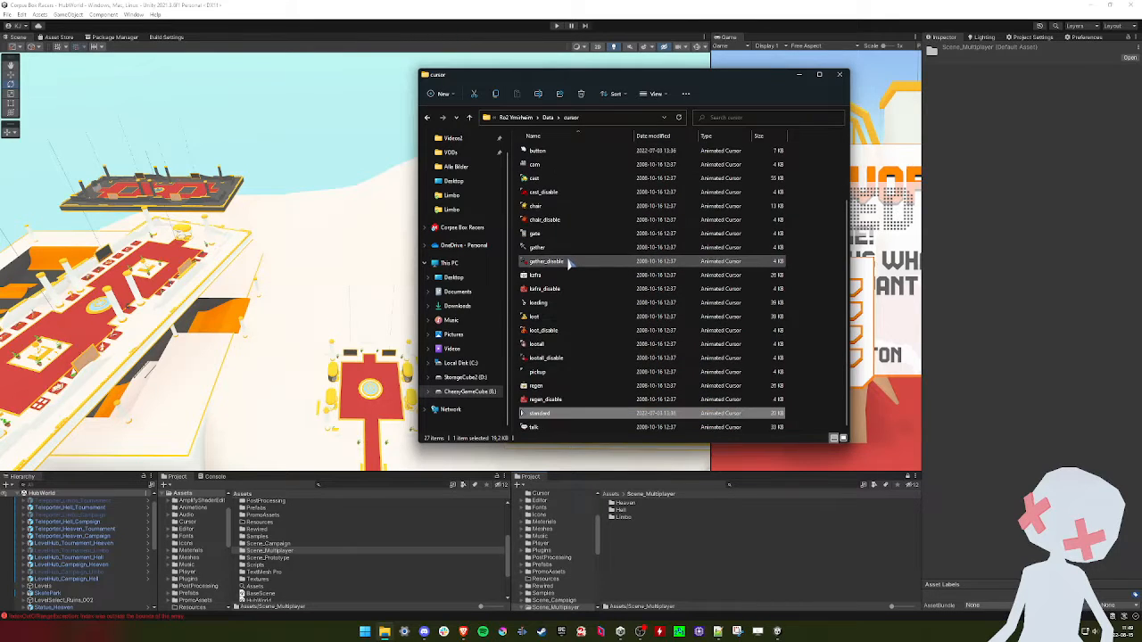
pyautogui.click(839, 74)
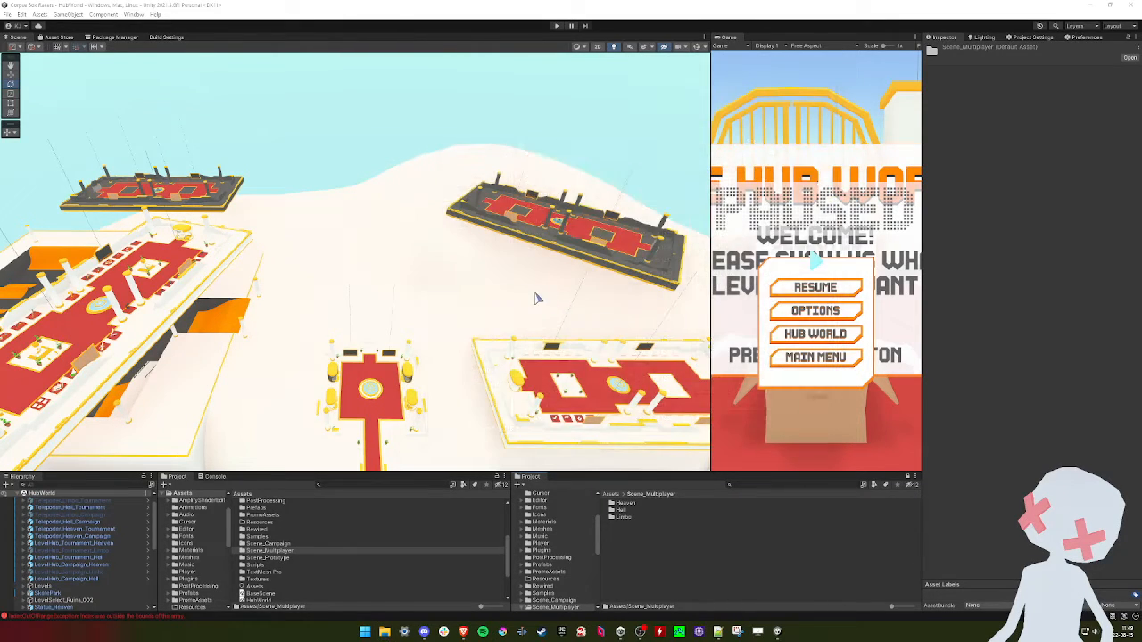
# Compare the scene files in the Hell and Limbo subfolders of Scene_Multiplayer, using enlarged asset panels
pyautogui.moveTo(468, 273); pyautogui.dragTo(474, 268, button='right')
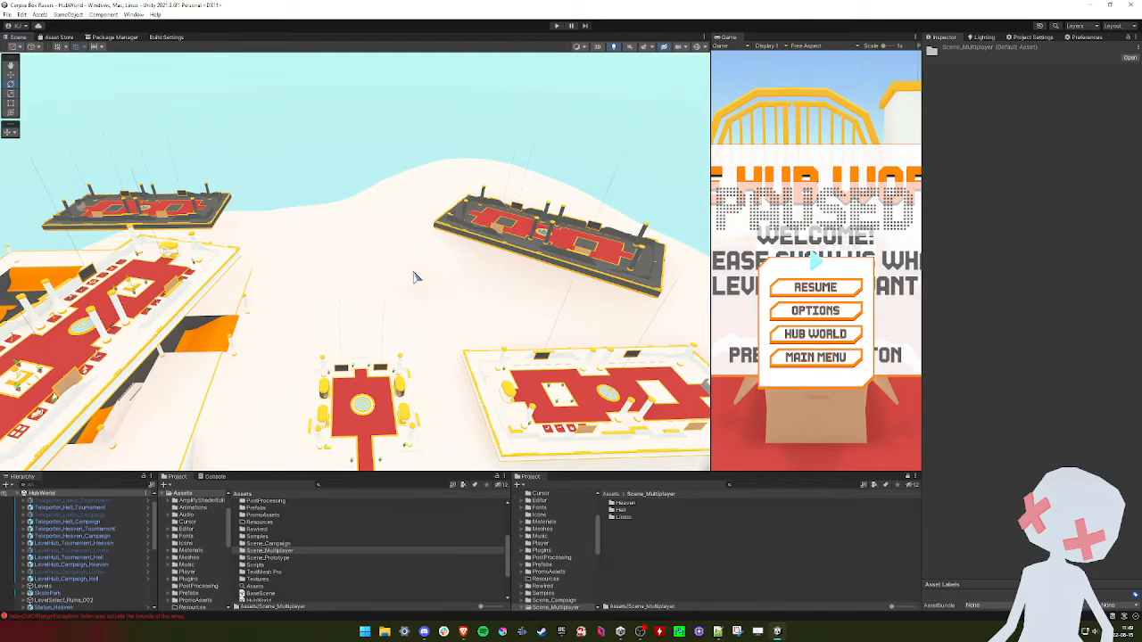
pyautogui.moveTo(387, 280)
pyautogui.mouseDown(button='right')
pyautogui.moveTo(375, 278)
pyautogui.moveTo(385, 270)
pyautogui.mouseUp(button='right')
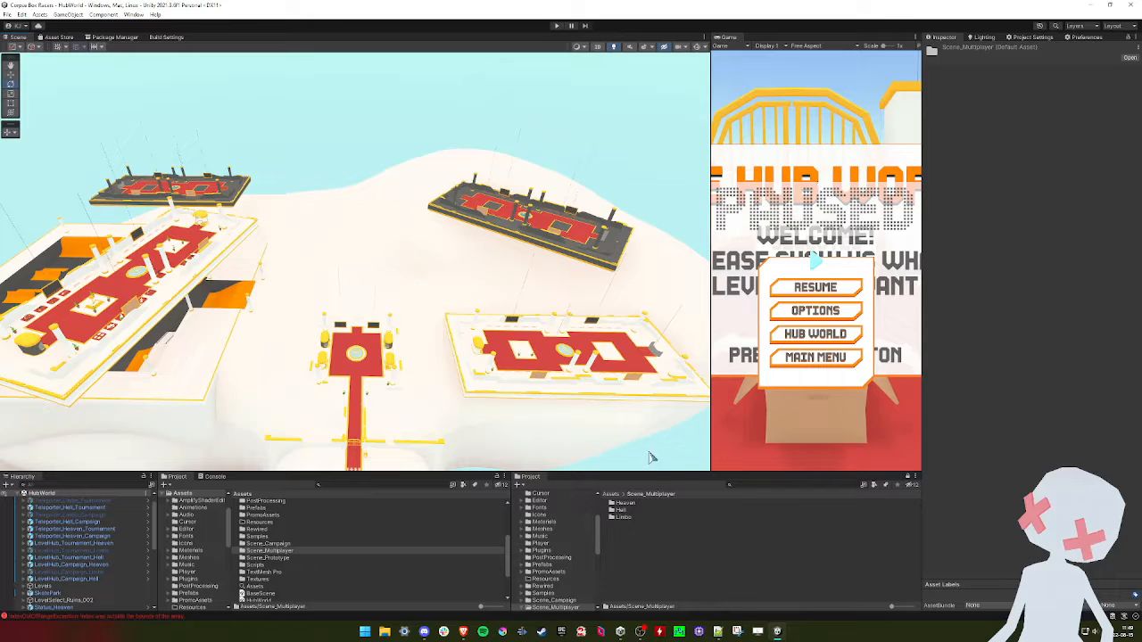
pyautogui.moveTo(639, 472); pyautogui.dragTo(634, 442)
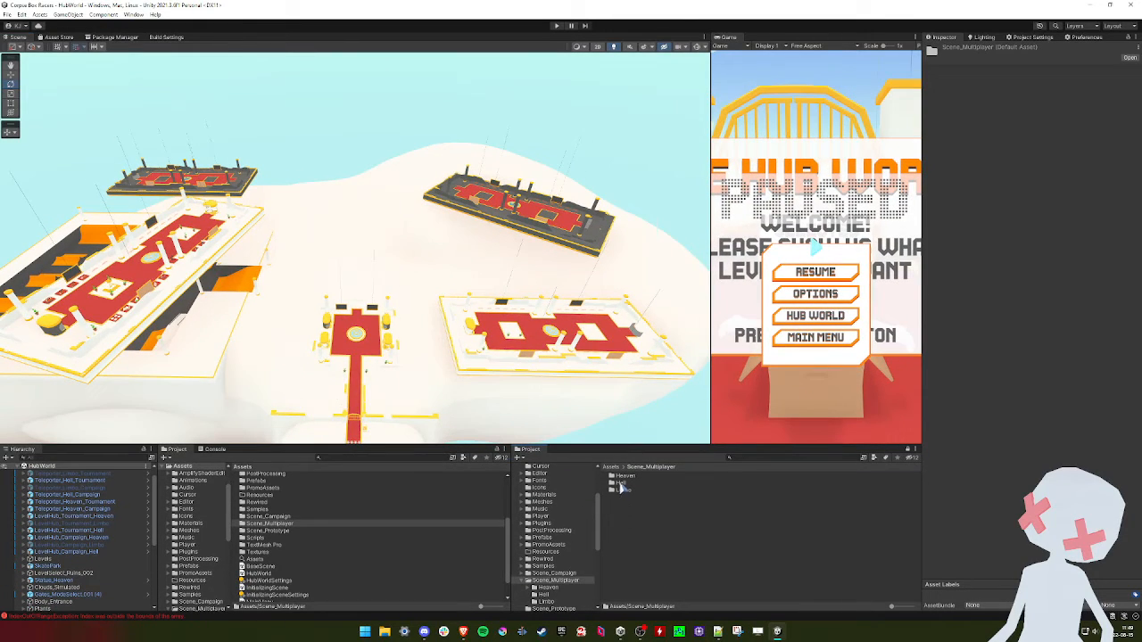
pyautogui.doubleClick(623, 482)
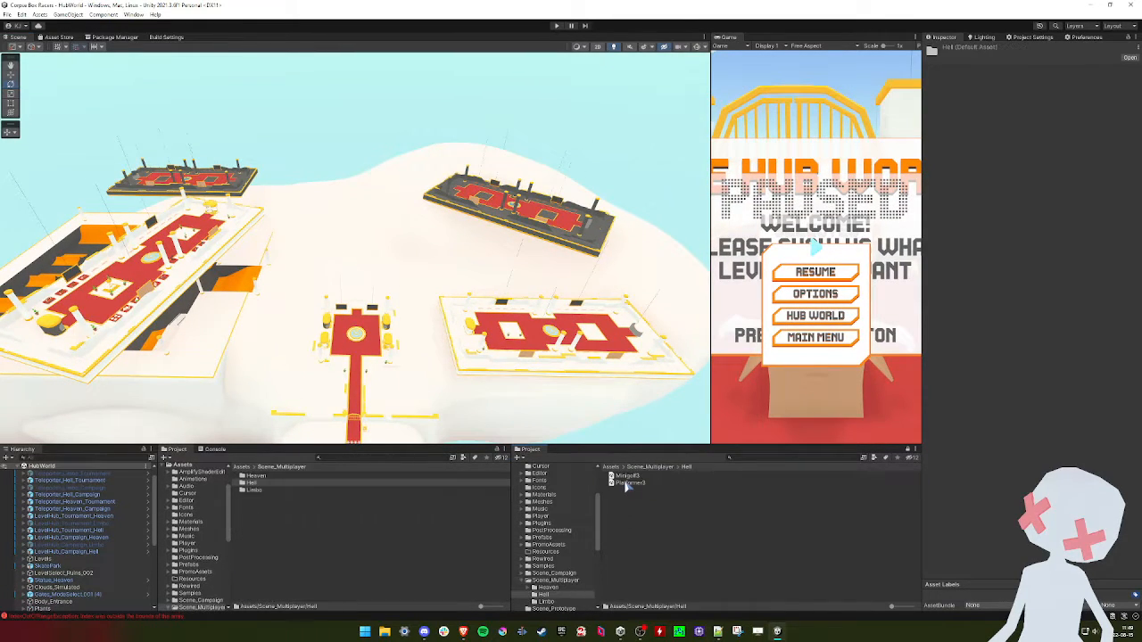
pyautogui.click(664, 468)
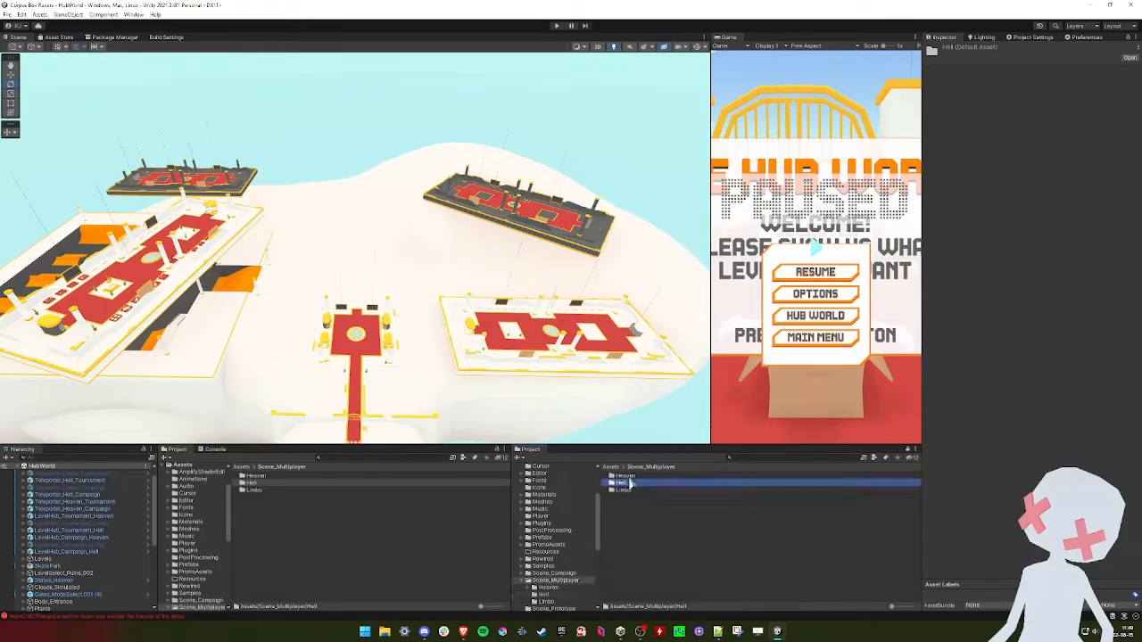
pyautogui.doubleClick(624, 490)
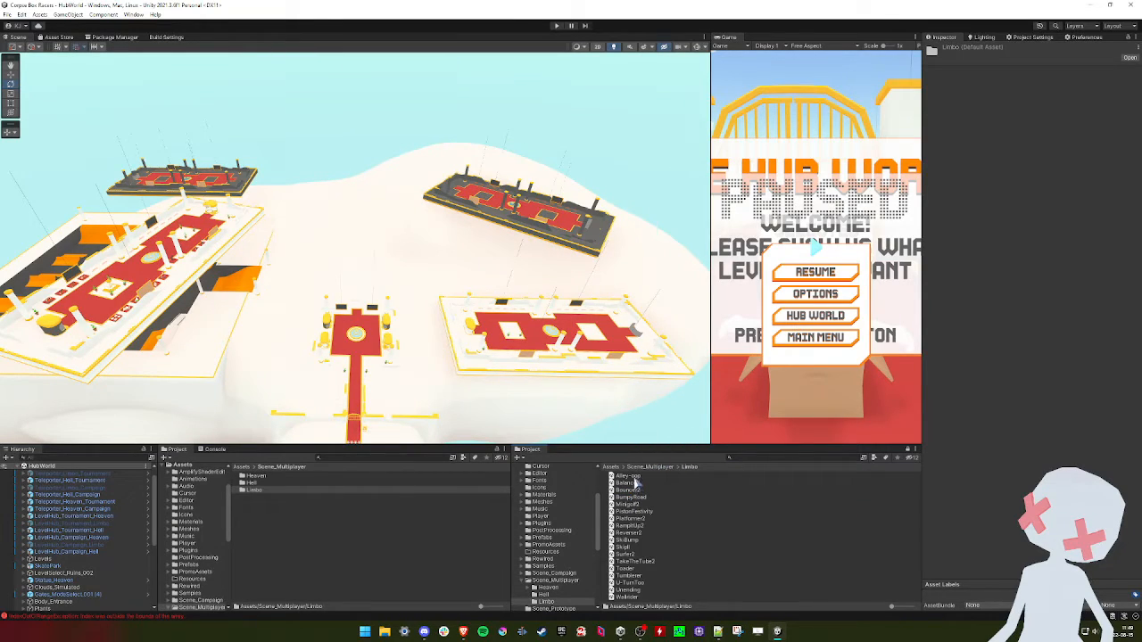
pyautogui.click(661, 467)
pyautogui.doubleClick(626, 483)
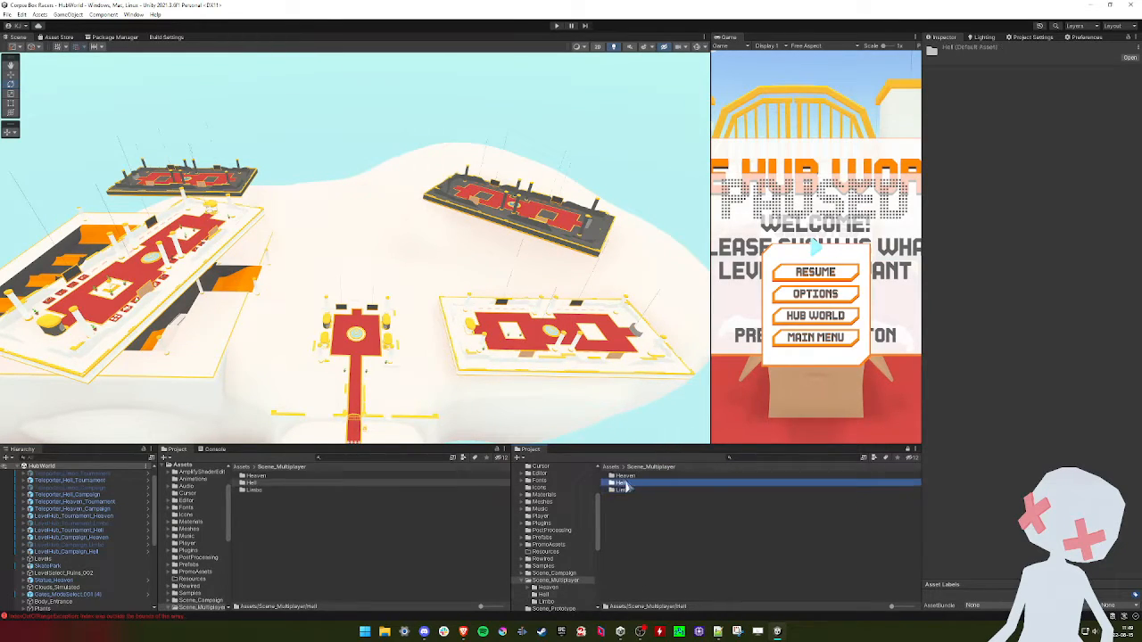
pyautogui.click(660, 467)
# Move all scenes from the multiplayer Limbo folder, from Alley-oop to the last one, into the Hell folder
pyautogui.doubleClick(625, 491)
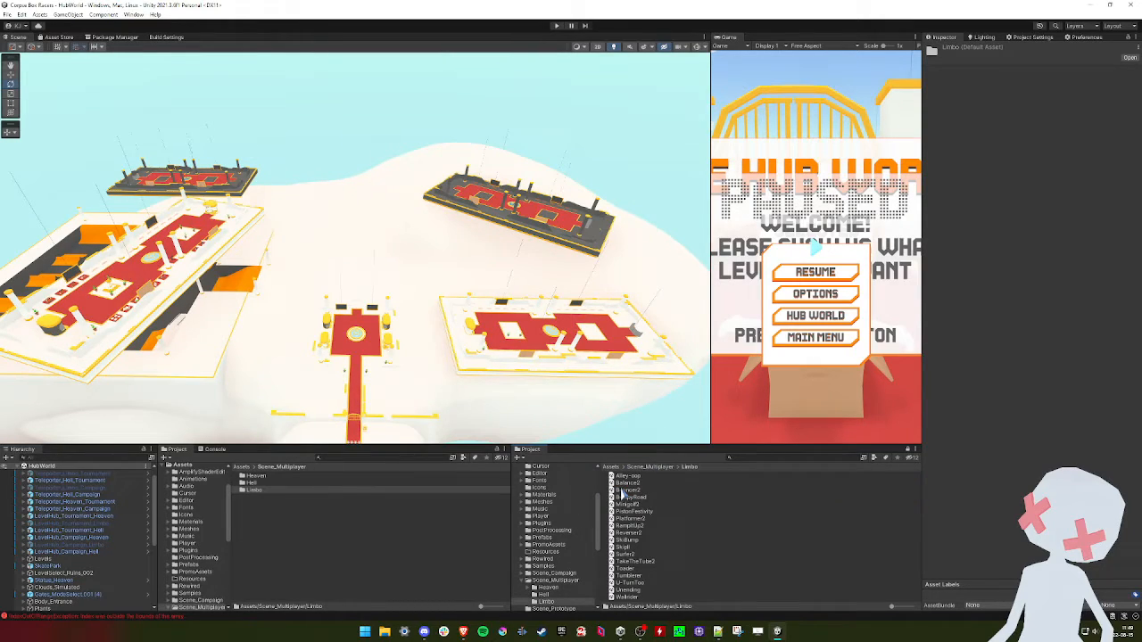
pyautogui.doubleClick(253, 483)
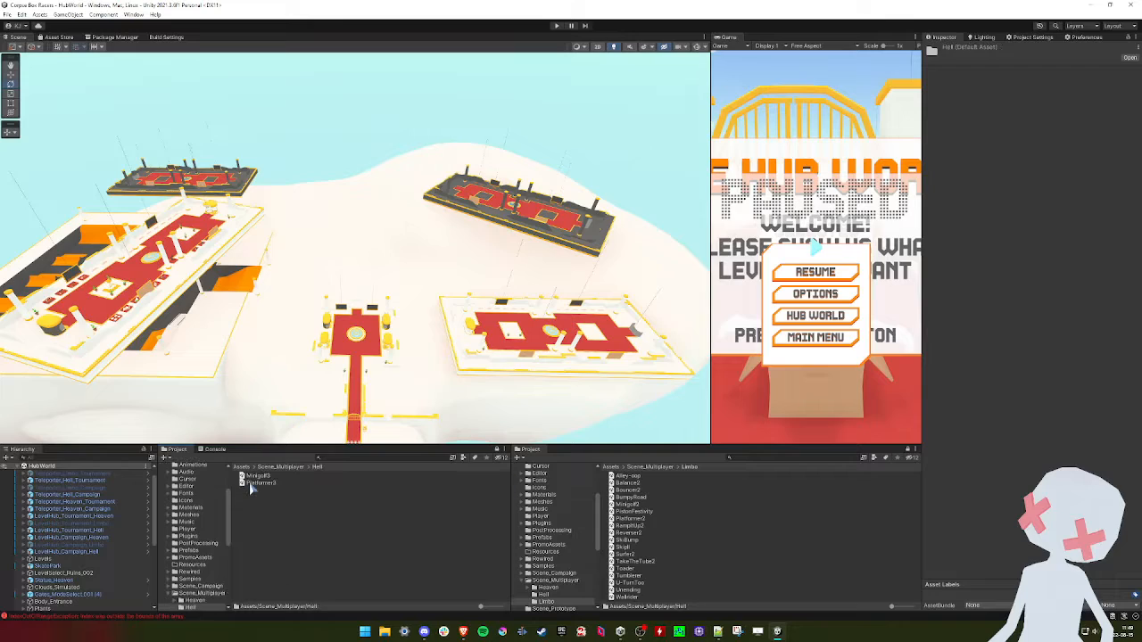
pyautogui.click(635, 478)
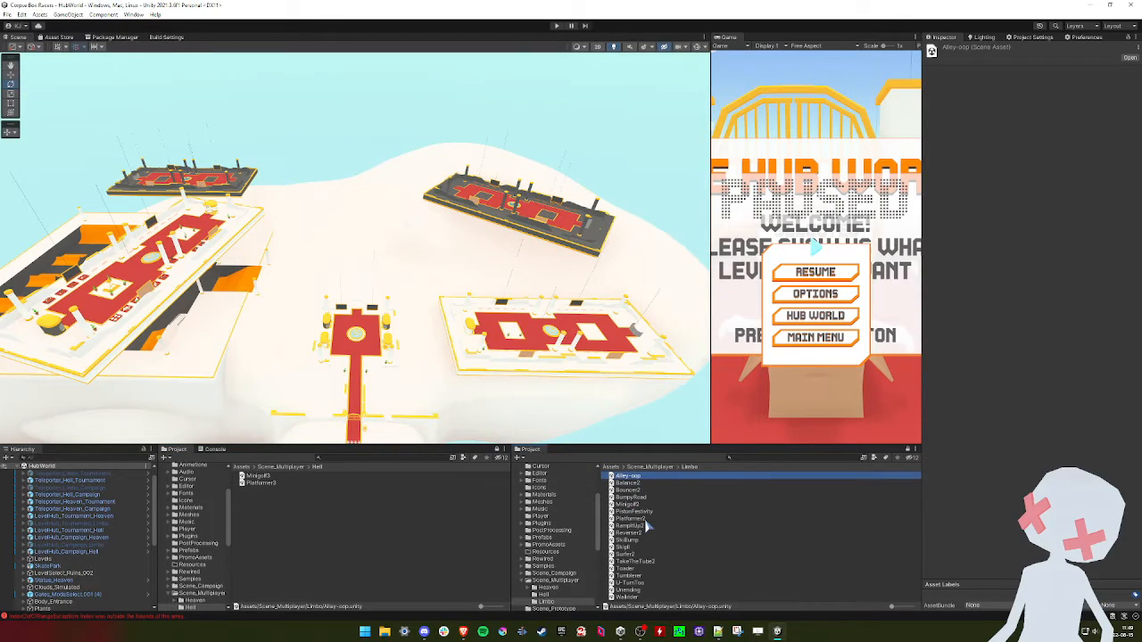
pyautogui.keyDown('shift'); pyautogui.click(629, 597); pyautogui.keyUp('shift')
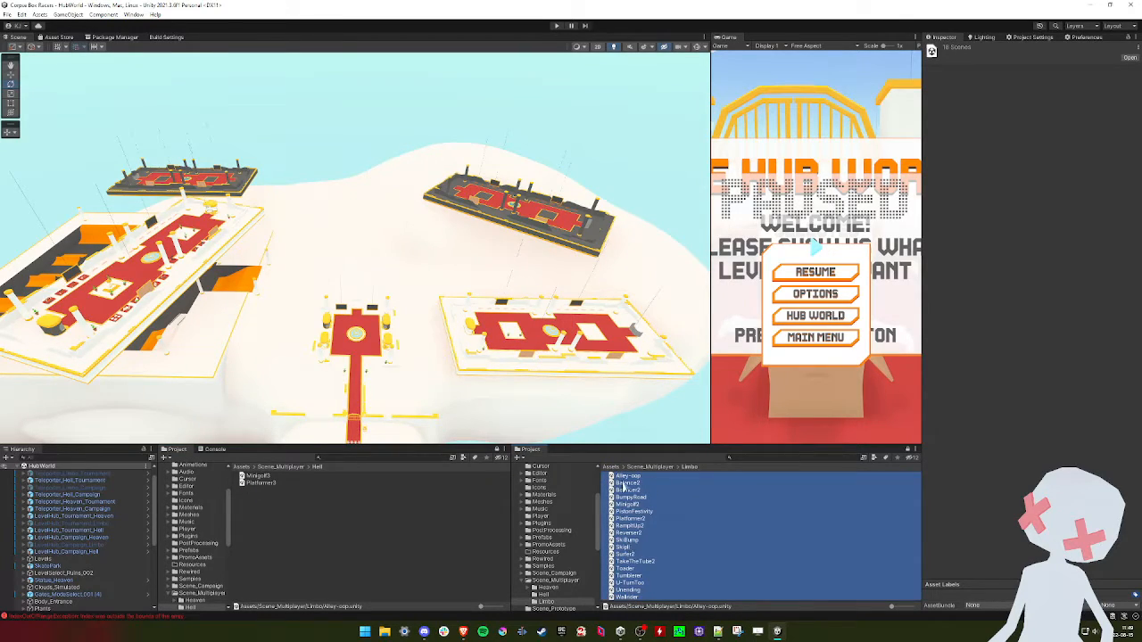
pyautogui.moveTo(627, 488); pyautogui.dragTo(351, 521)
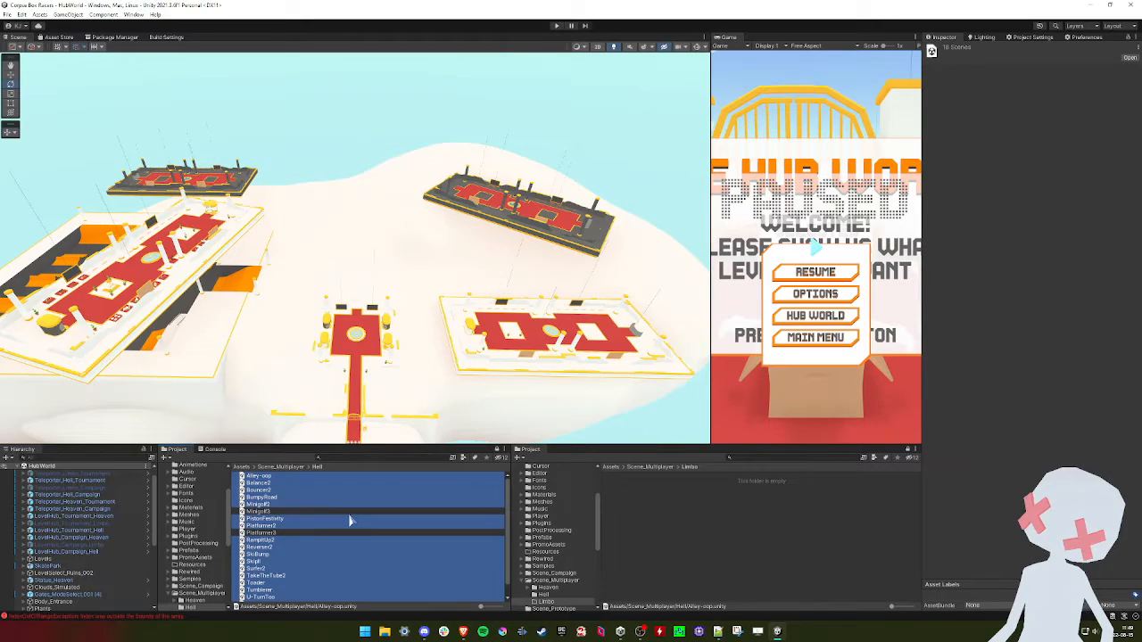
pyautogui.click(288, 526)
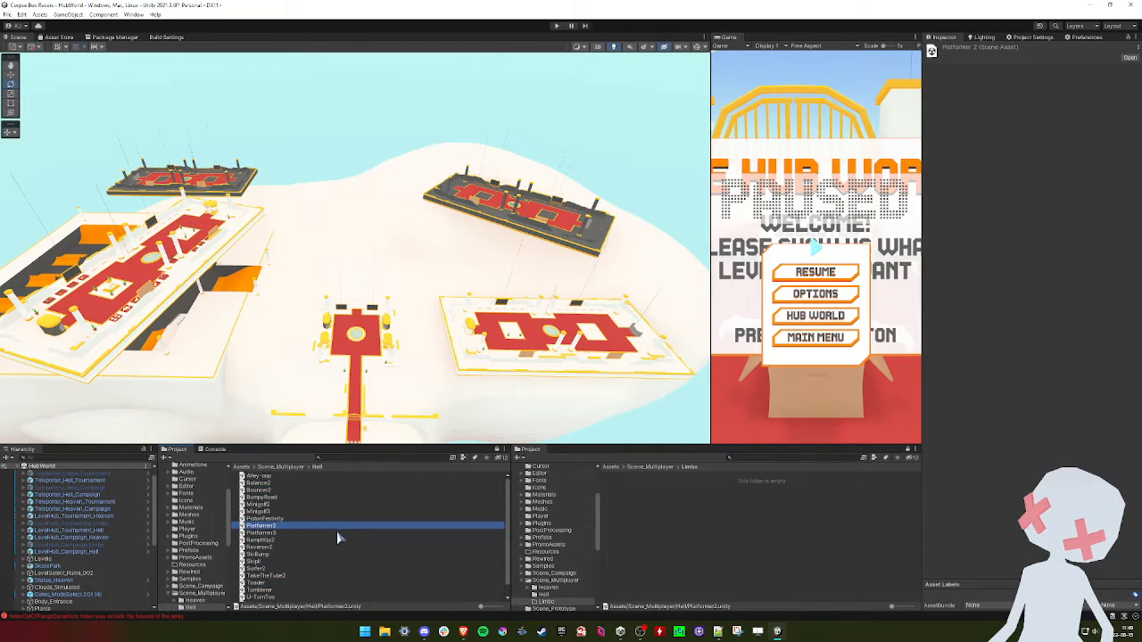
# Open the Bouncer2 scene from the Hell folder and look over the level from the hoops to the start ramp
pyautogui.doubleClick(267, 491)
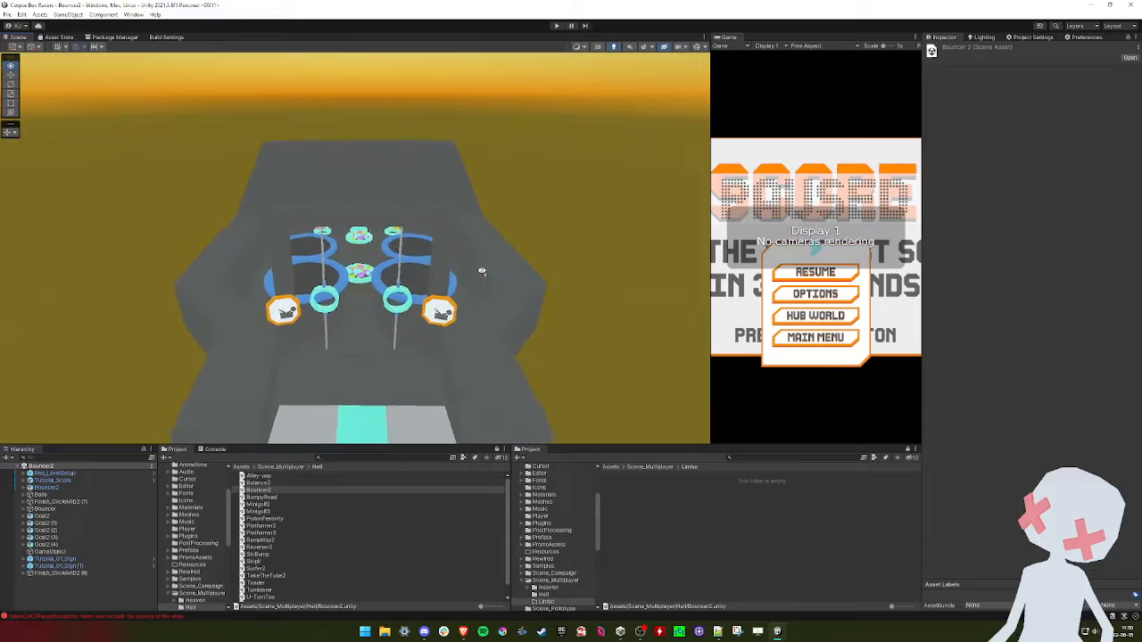
pyautogui.press('w')
pyautogui.moveTo(482, 270); pyautogui.dragTo(482, 271, button='right')
pyautogui.press('q')
pyautogui.moveTo(436, 334); pyautogui.dragTo(462, 332, button='right')
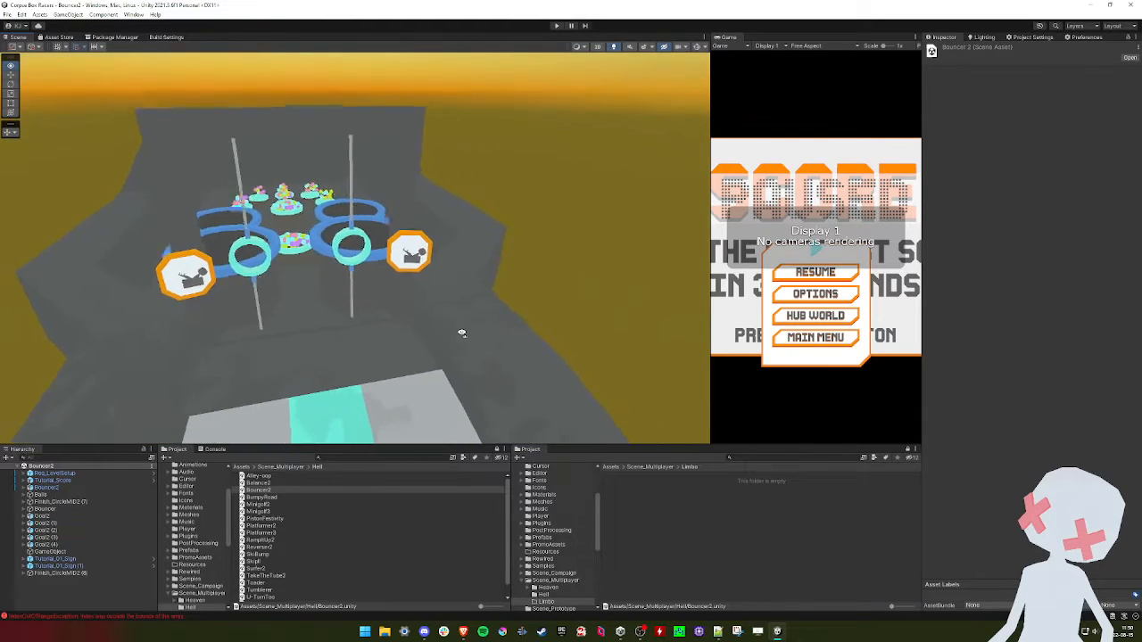
pyautogui.keyDown('alt'); pyautogui.moveTo(462, 333); pyautogui.dragTo(510, 359); pyautogui.keyUp('alt')
pyautogui.keyDown('alt'); pyautogui.moveTo(412, 309); pyautogui.dragTo(524, 336); pyautogui.keyUp('alt')
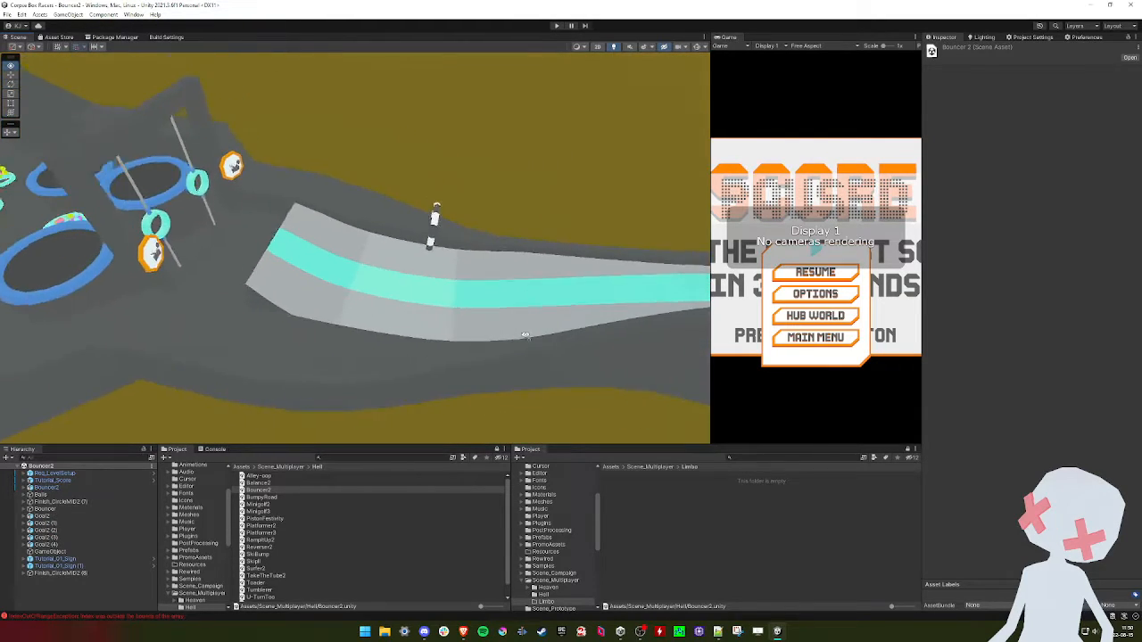
# Examine Bouncer2's two turquoise hoops, their poles, the blue rings and the ball goals behind them from several angles
pyautogui.moveTo(525, 336); pyautogui.dragTo(437, 264, button='right')
pyautogui.press('w')
pyautogui.press('w')
pyautogui.press('s')
pyautogui.press('w')
pyautogui.press('s')
pyautogui.press('a')
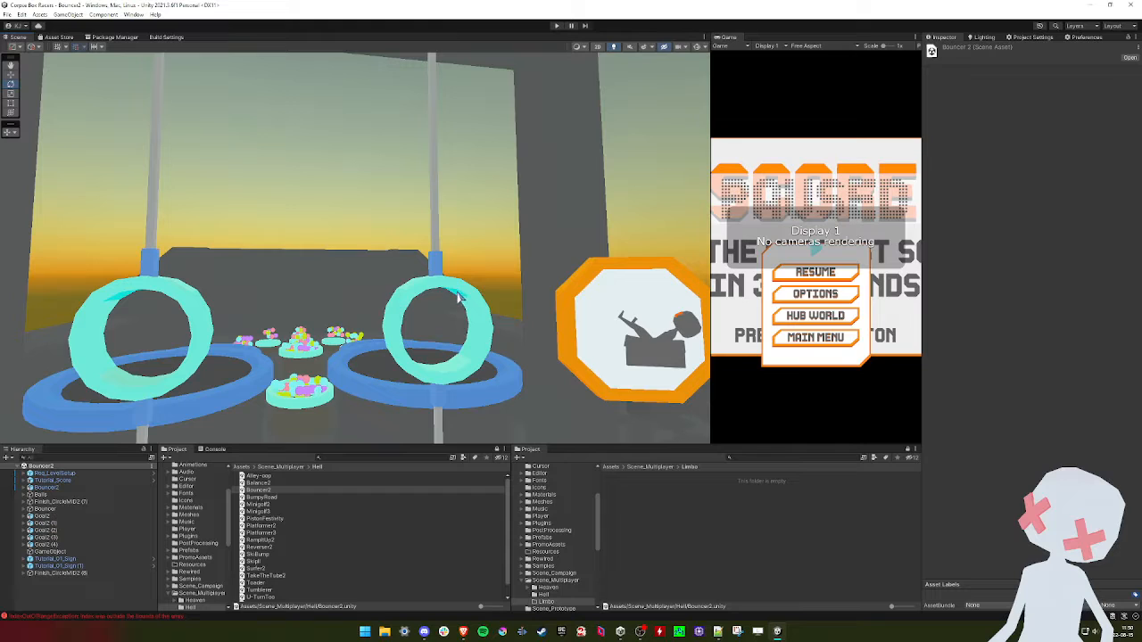
pyautogui.press('s')
pyautogui.moveTo(448, 288); pyautogui.dragTo(465, 317, button='right')
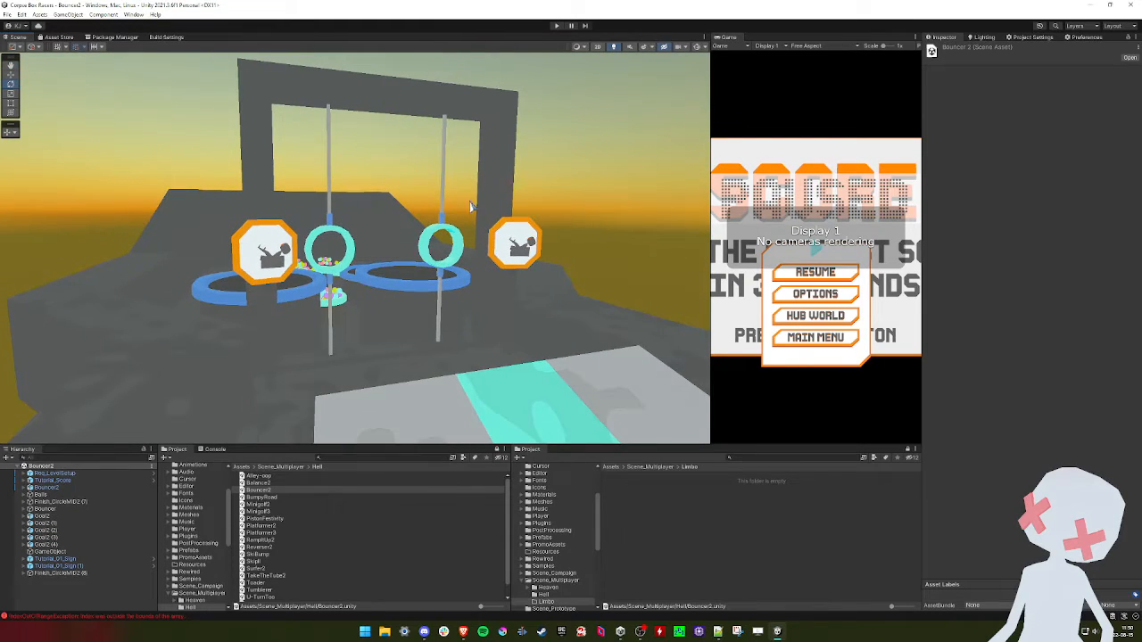
pyautogui.press('e')
pyautogui.press('w')
pyautogui.moveTo(417, 285); pyautogui.dragTo(364, 286, button='right')
pyautogui.press('s')
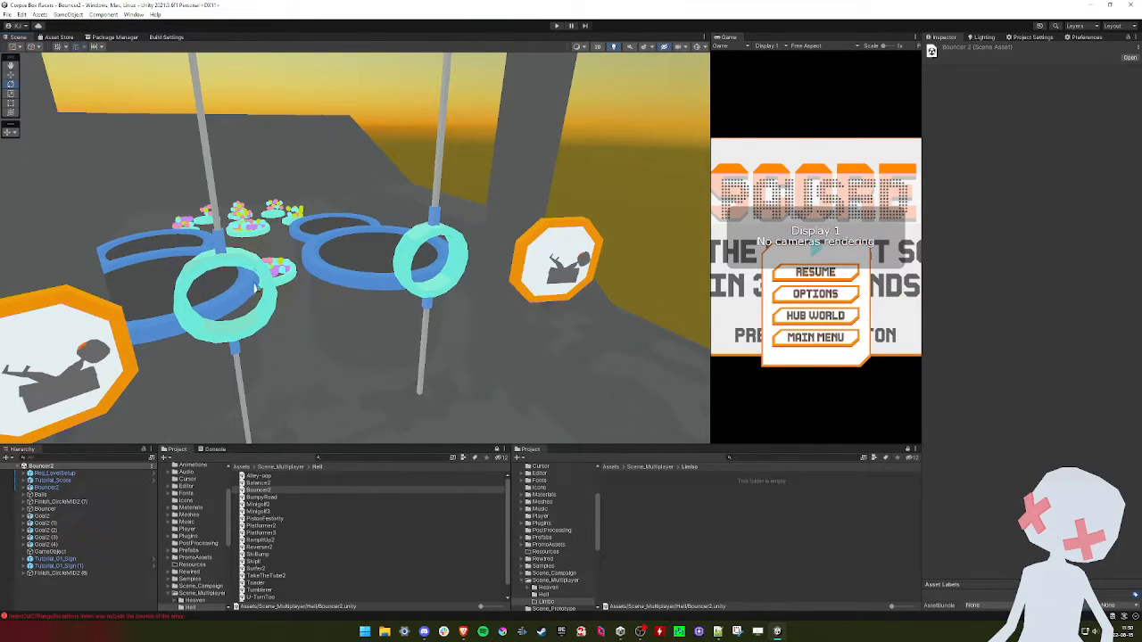
pyautogui.moveTo(400, 288); pyautogui.dragTo(473, 344, button='right')
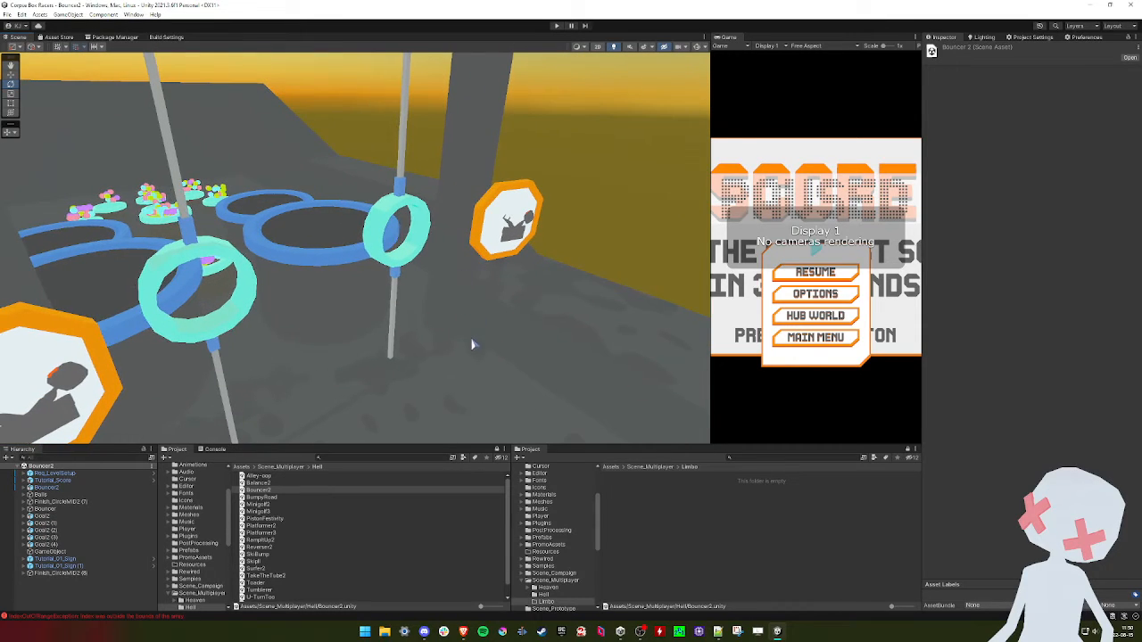
pyautogui.press('d')
pyautogui.moveTo(469, 286); pyautogui.dragTo(428, 283, button='right')
pyautogui.press('w')
pyautogui.press('s')
pyautogui.press('a')
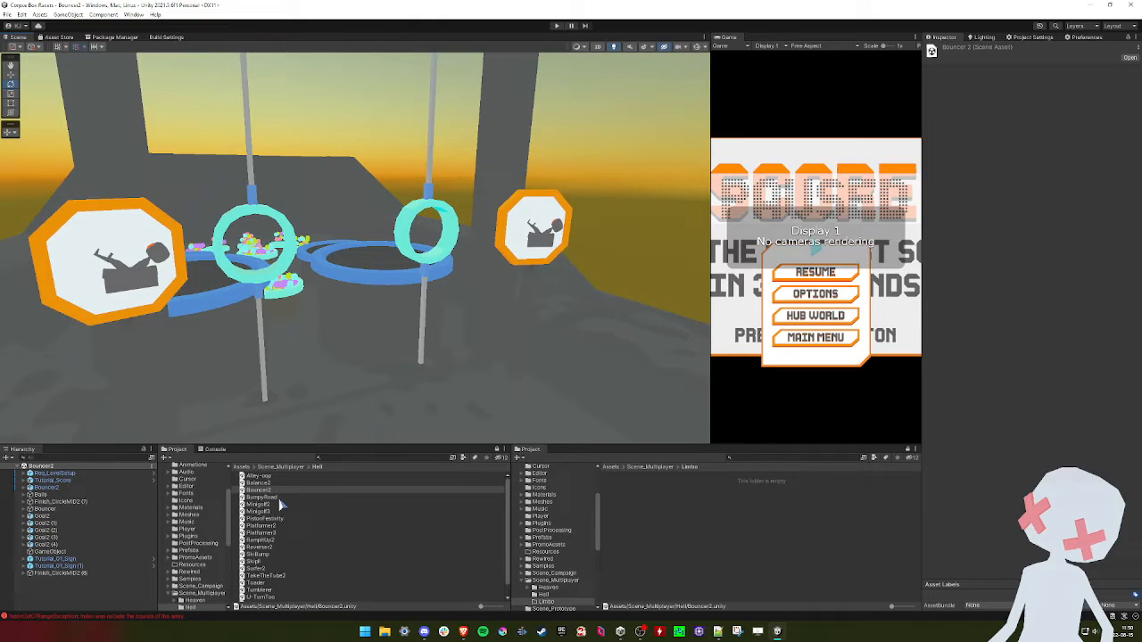
# Open the Bouncer scene from the Heaven folder to compare its hoop layout with Bouncer2
pyautogui.click(277, 467)
pyautogui.doubleClick(261, 476)
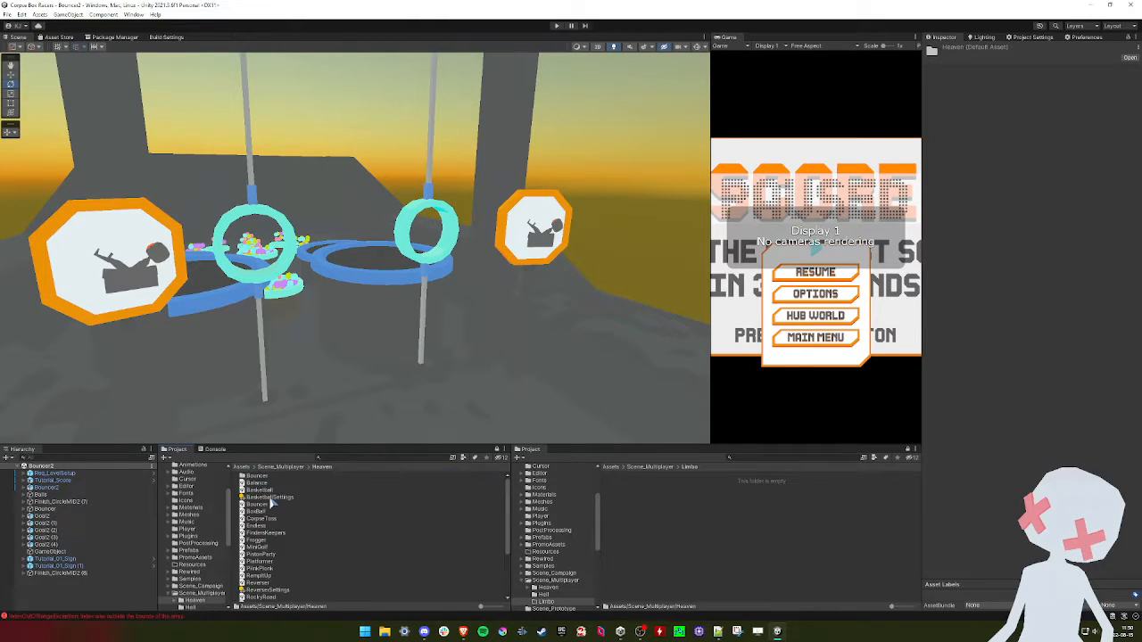
pyautogui.doubleClick(259, 504)
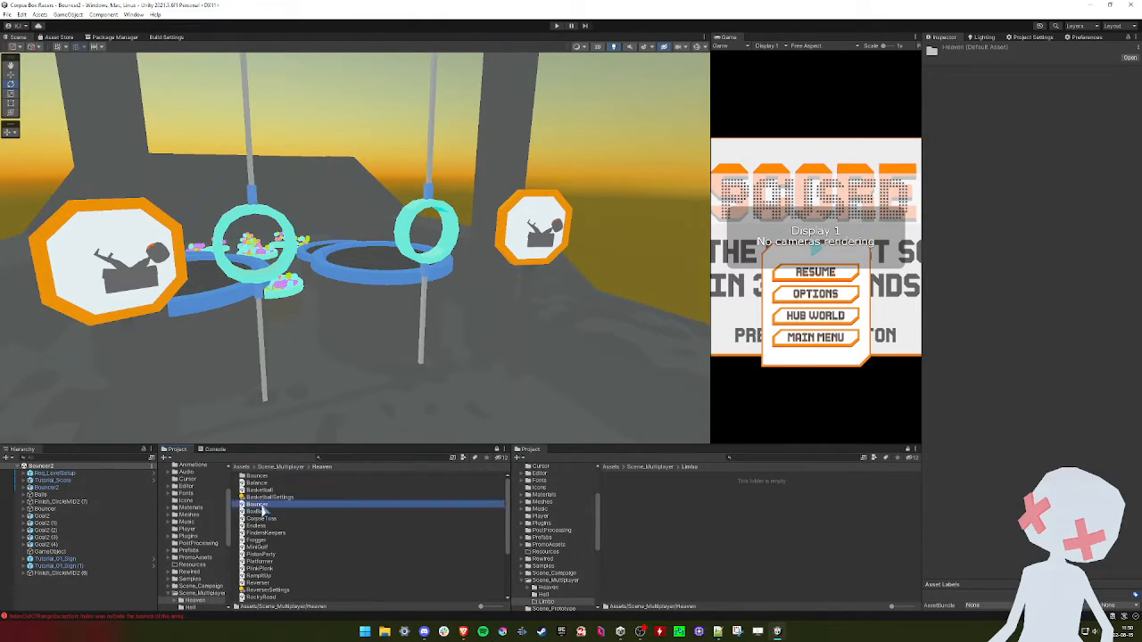
pyautogui.moveTo(365, 266); pyautogui.dragTo(405, 295, button='right')
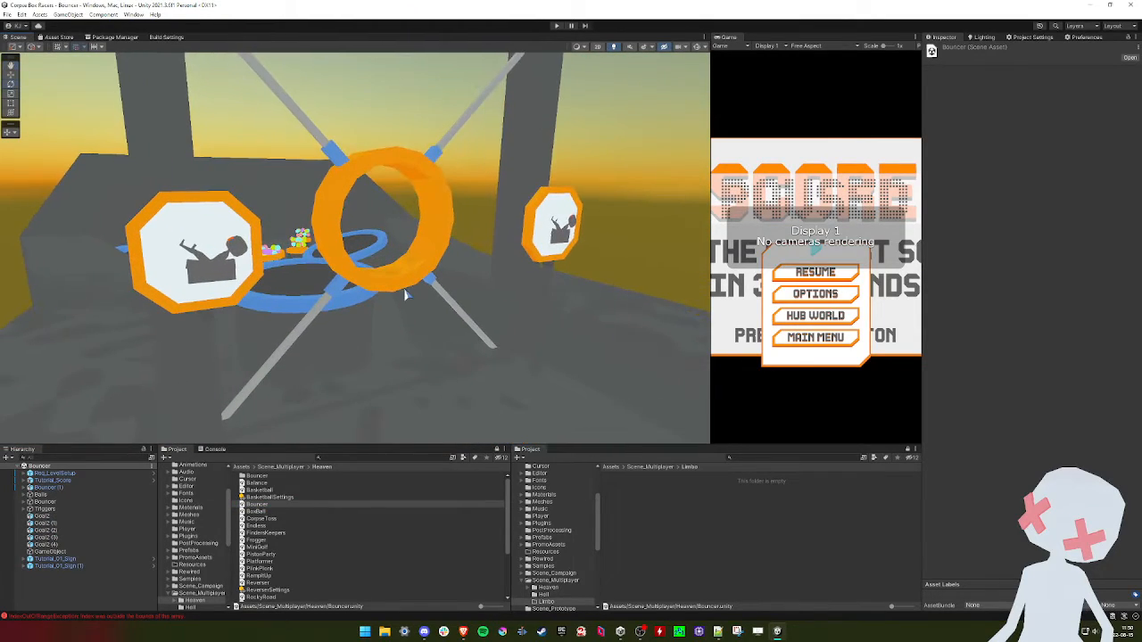
# Open the Alley-oop scene from the Hell folder, survey the basketball court, and select its Arena object
pyautogui.click(281, 467)
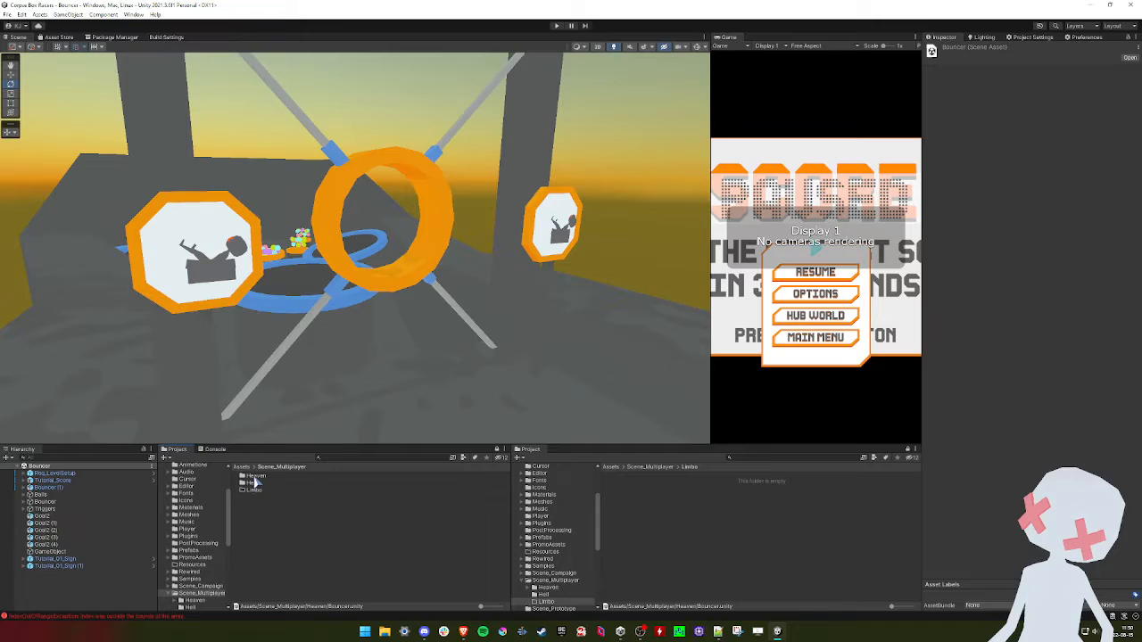
pyautogui.doubleClick(255, 483)
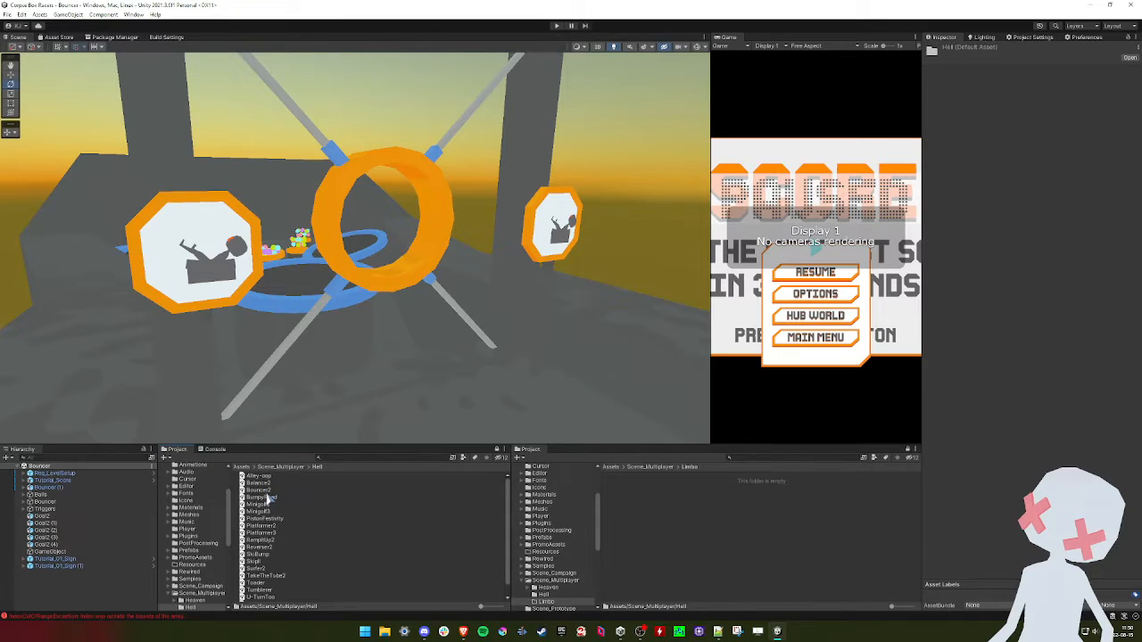
pyautogui.doubleClick(257, 476)
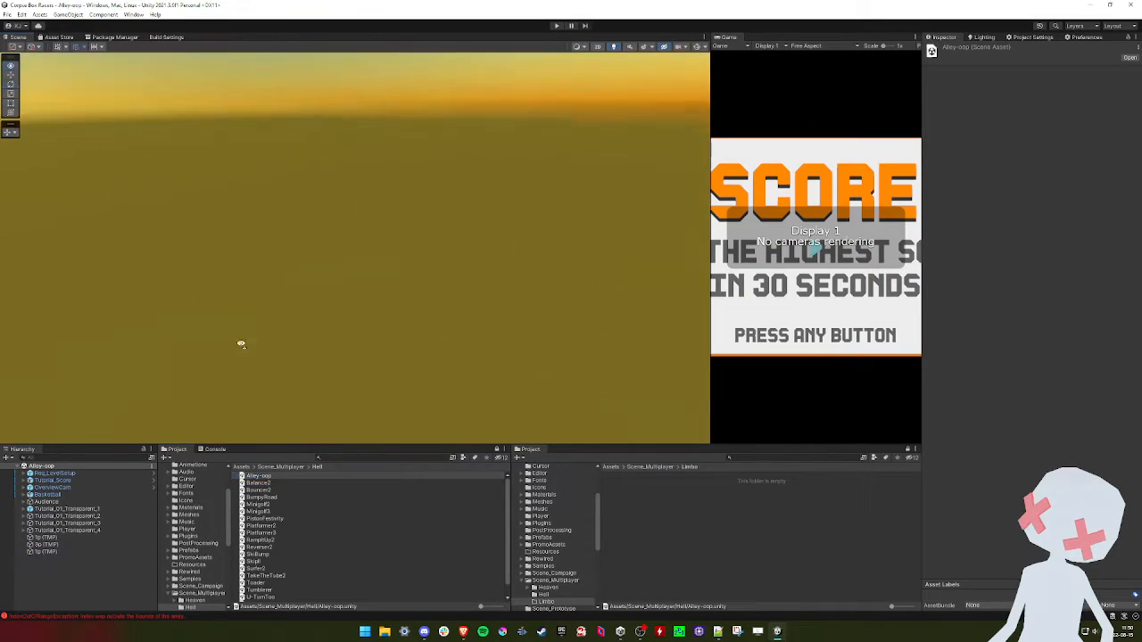
pyautogui.moveTo(362, 309)
pyautogui.keyDown('alt'); pyautogui.mouseDown()
pyautogui.moveTo(420, 277)
pyautogui.moveTo(441, 334)
pyautogui.moveTo(284, 345)
pyautogui.moveTo(357, 318)
pyautogui.mouseUp(); pyautogui.keyUp('alt')
pyautogui.scroll(-10, 420, 277)
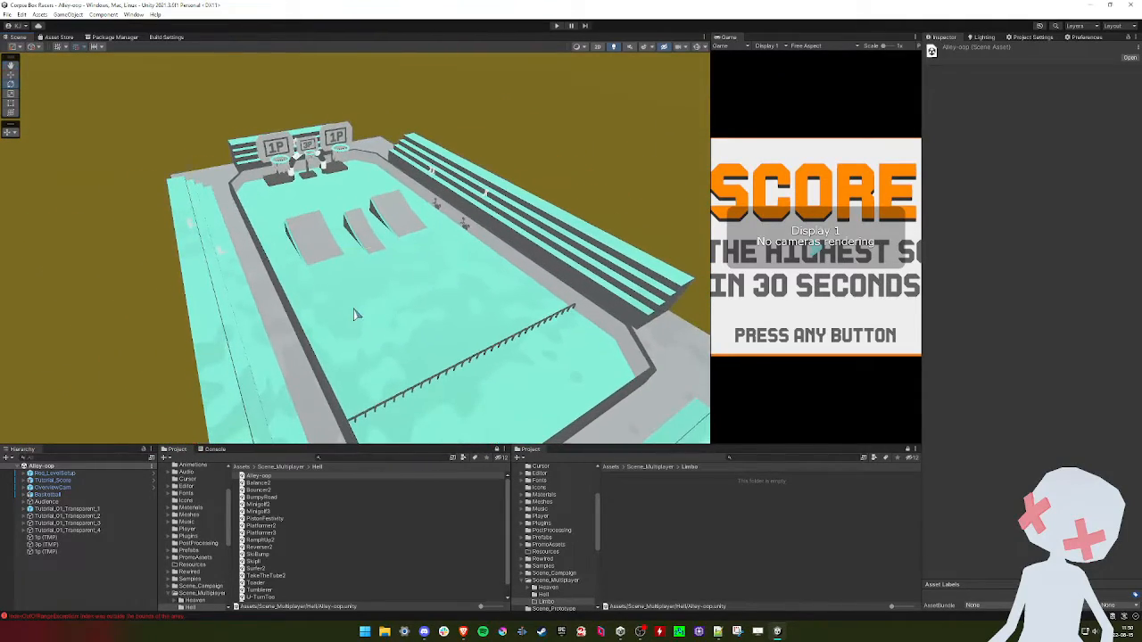
pyautogui.click(354, 314)
pyautogui.click(355, 314)
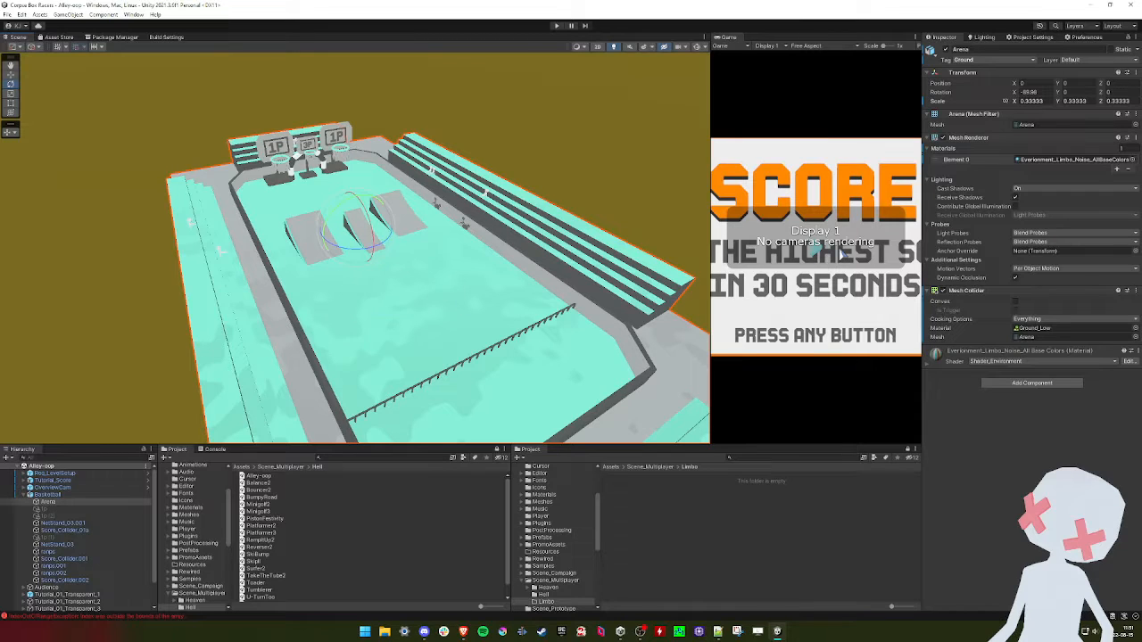
# Assign the Everionment_Hell_Noise_AllBaseColors material to the Arena and to the three ramps on the basketball court
pyautogui.click(1133, 159)
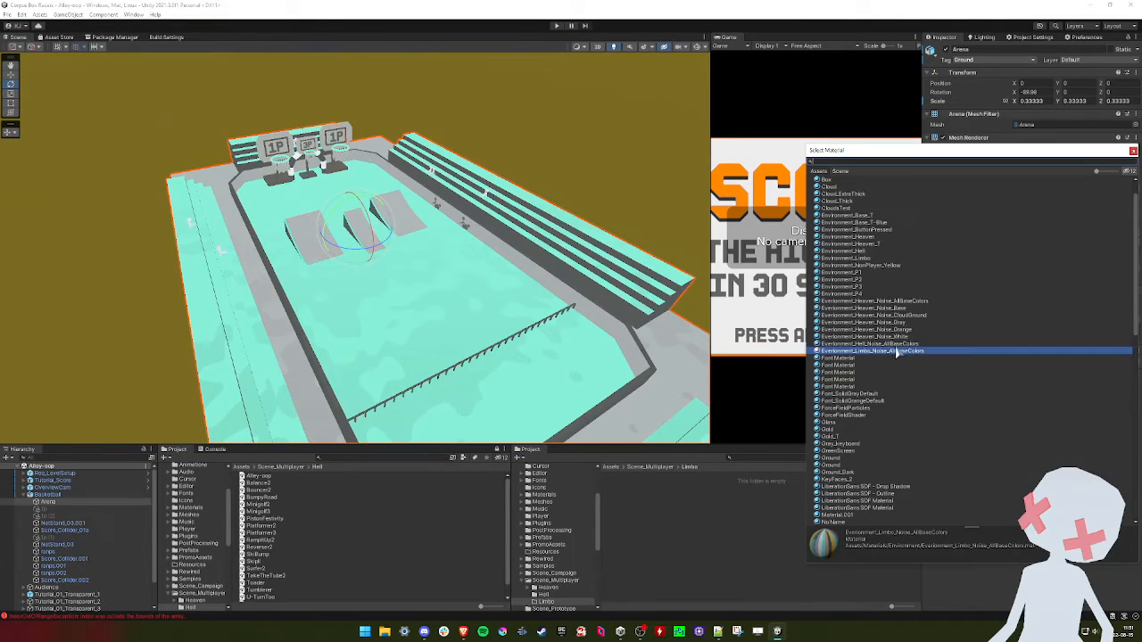
pyautogui.doubleClick(907, 344)
pyautogui.moveTo(411, 240); pyautogui.dragTo(298, 279, button='right')
pyautogui.click(298, 280)
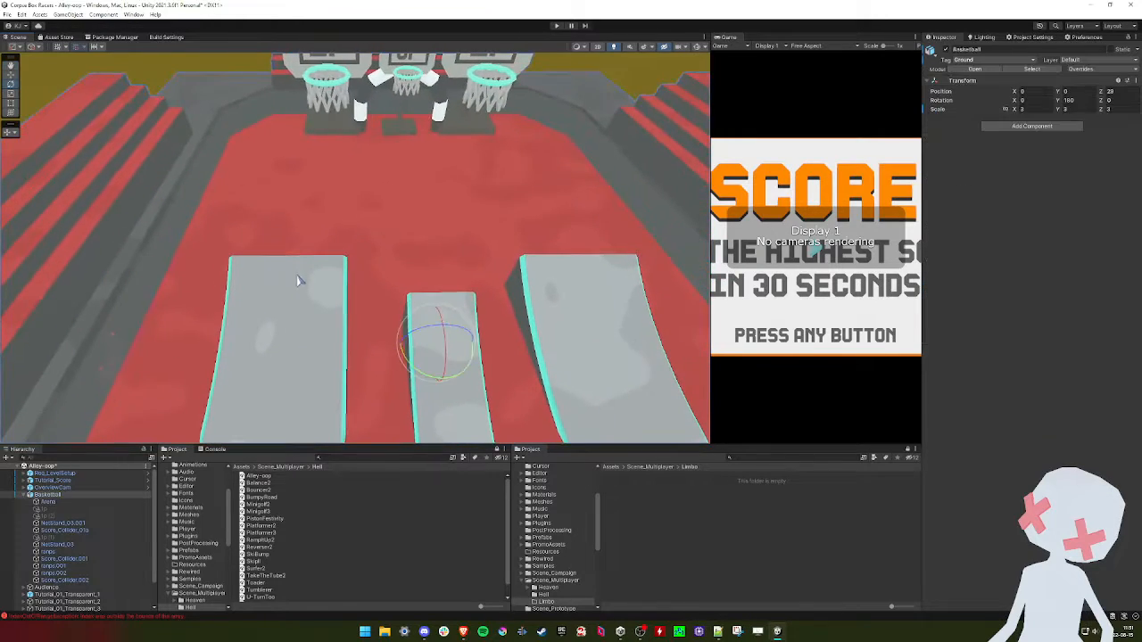
pyautogui.click(324, 308)
pyautogui.click(452, 333)
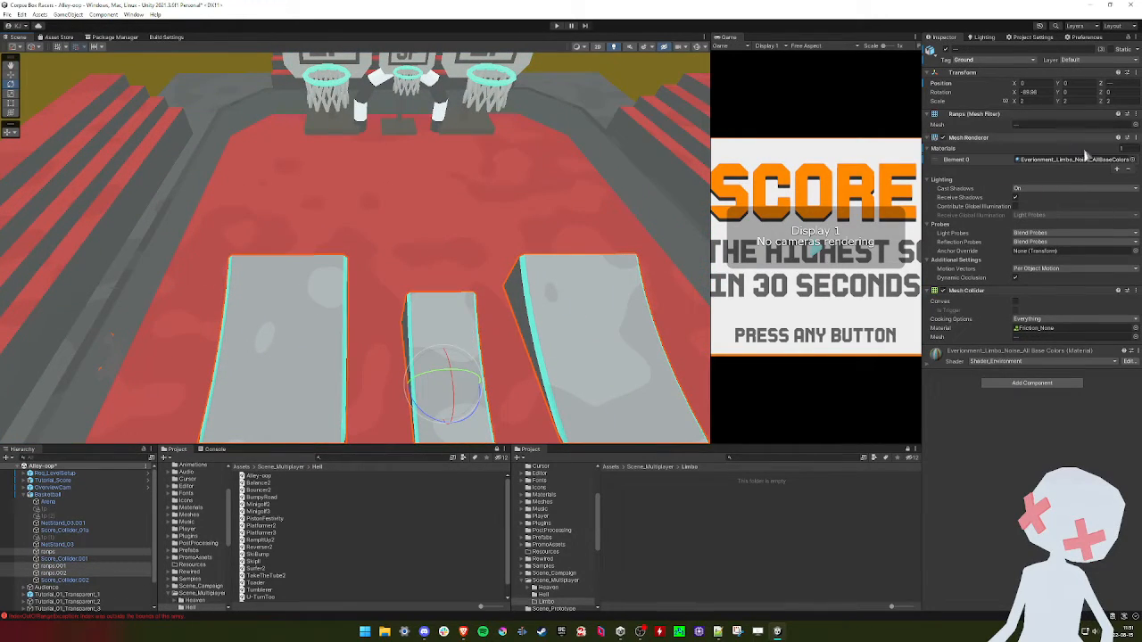
pyautogui.click(1132, 158)
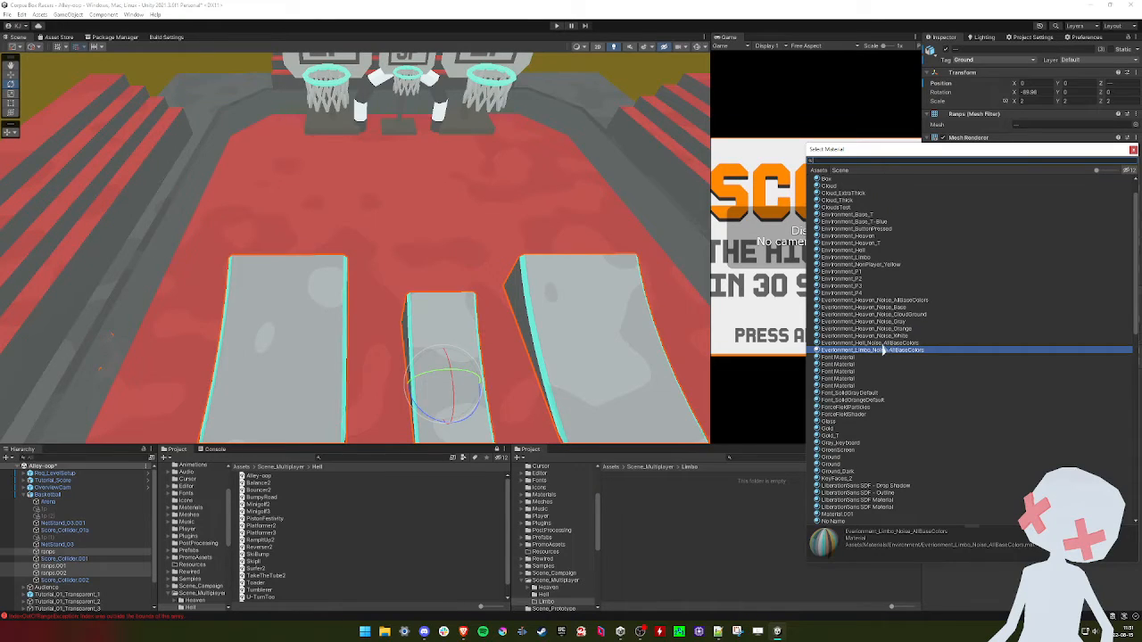
pyautogui.doubleClick(882, 343)
# Assign the Environment_Hell material to the basketball net stands at the end of the court
pyautogui.moveTo(418, 222); pyautogui.dragTo(384, 230, button='right')
pyautogui.click(385, 231)
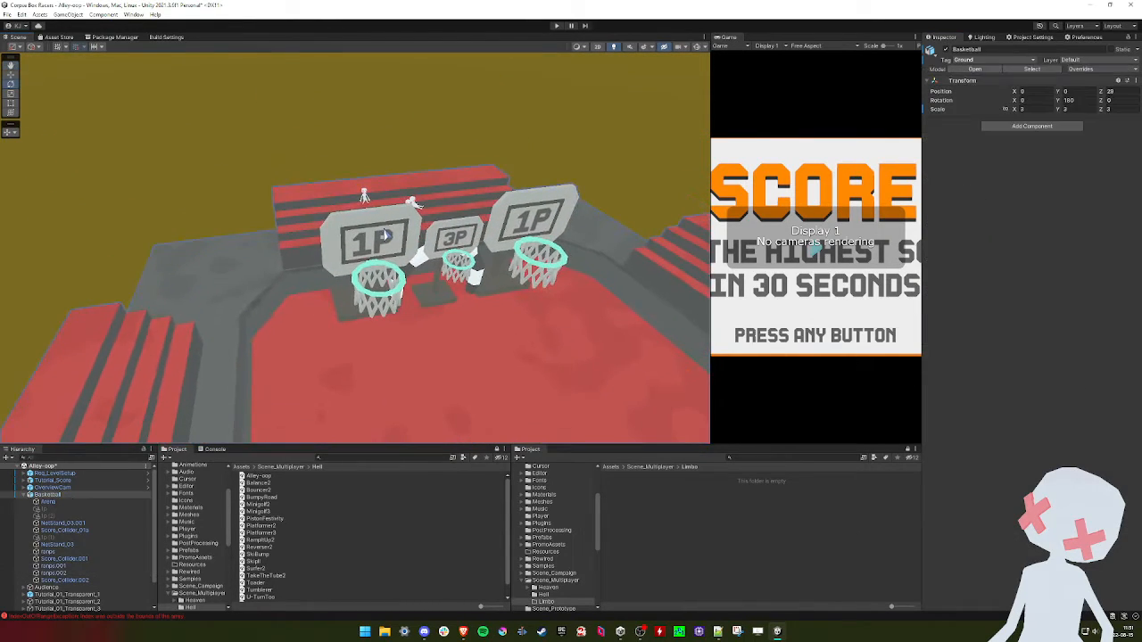
pyautogui.click(385, 231)
pyautogui.keyDown('shift'); pyautogui.click(458, 233); pyautogui.keyUp('shift')
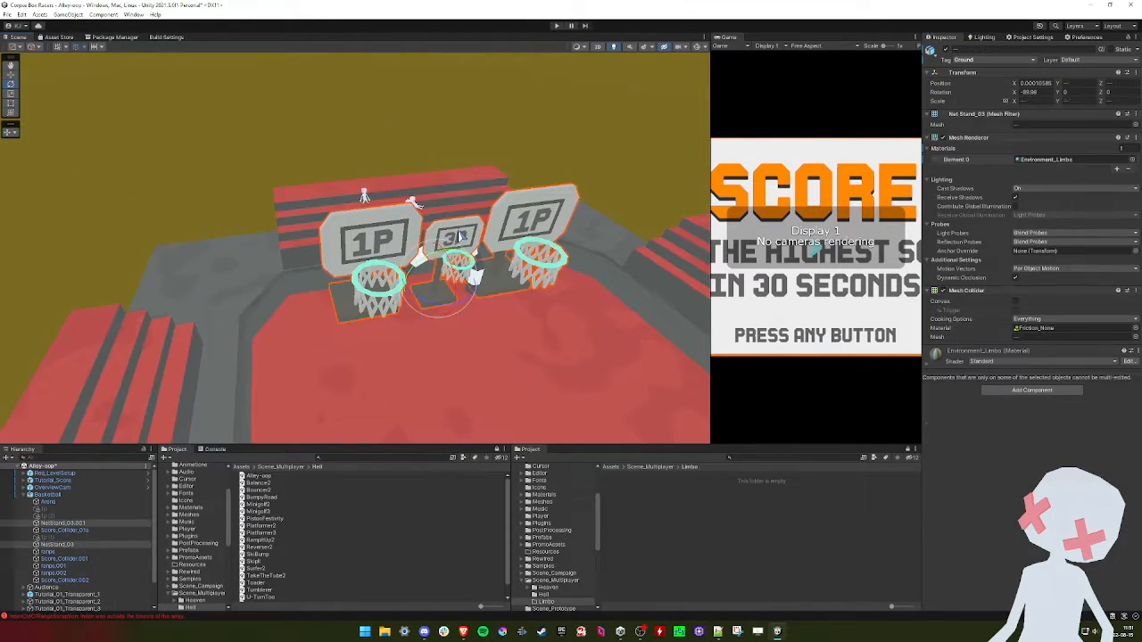
pyautogui.click(1134, 160)
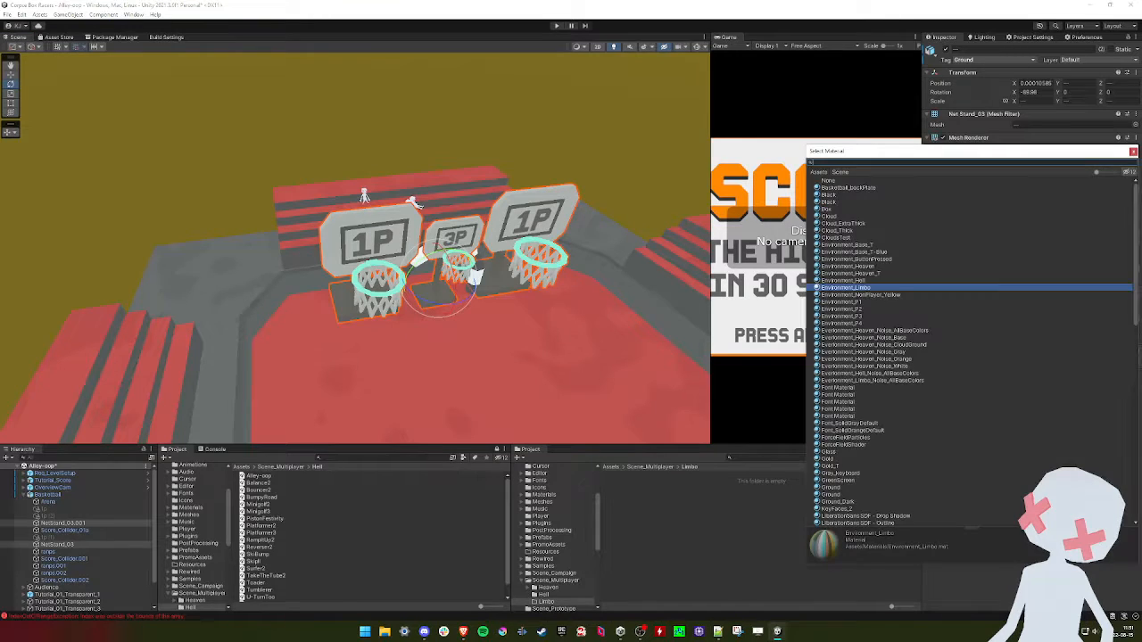
pyautogui.doubleClick(861, 282)
# Select the two 1P texts and the 3P text on the backboards together
pyautogui.keyDown('alt'); pyautogui.moveTo(382, 259); pyautogui.dragTo(398, 227); pyautogui.keyUp('alt')
pyautogui.moveTo(398, 227); pyautogui.dragTo(310, 211, button='right')
pyautogui.press('w')
pyautogui.click(309, 211)
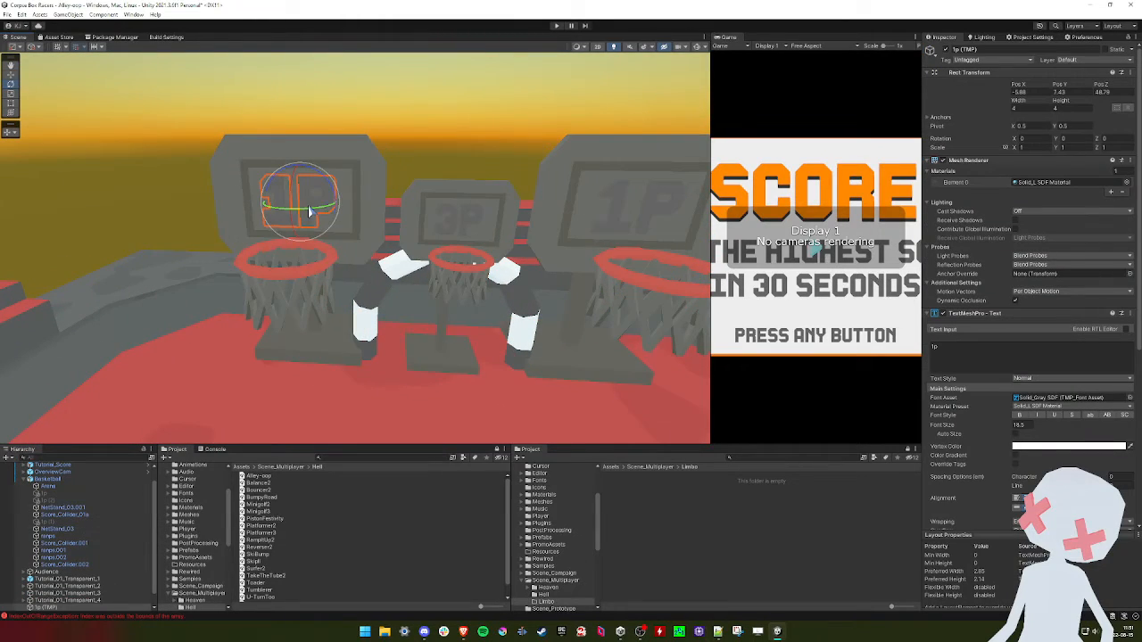
pyautogui.keyDown('shift'); pyautogui.click(450, 215); pyautogui.keyUp('shift')
pyautogui.keyDown('shift'); pyautogui.click(619, 198); pyautogui.keyUp('shift')
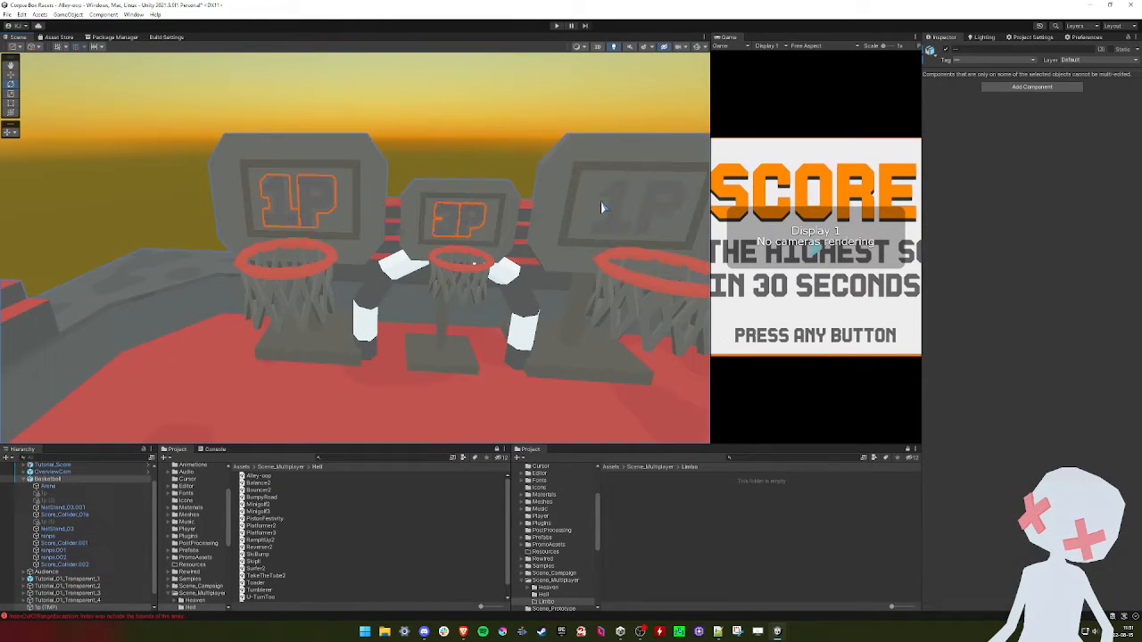
pyautogui.click(614, 203)
pyautogui.click(319, 198)
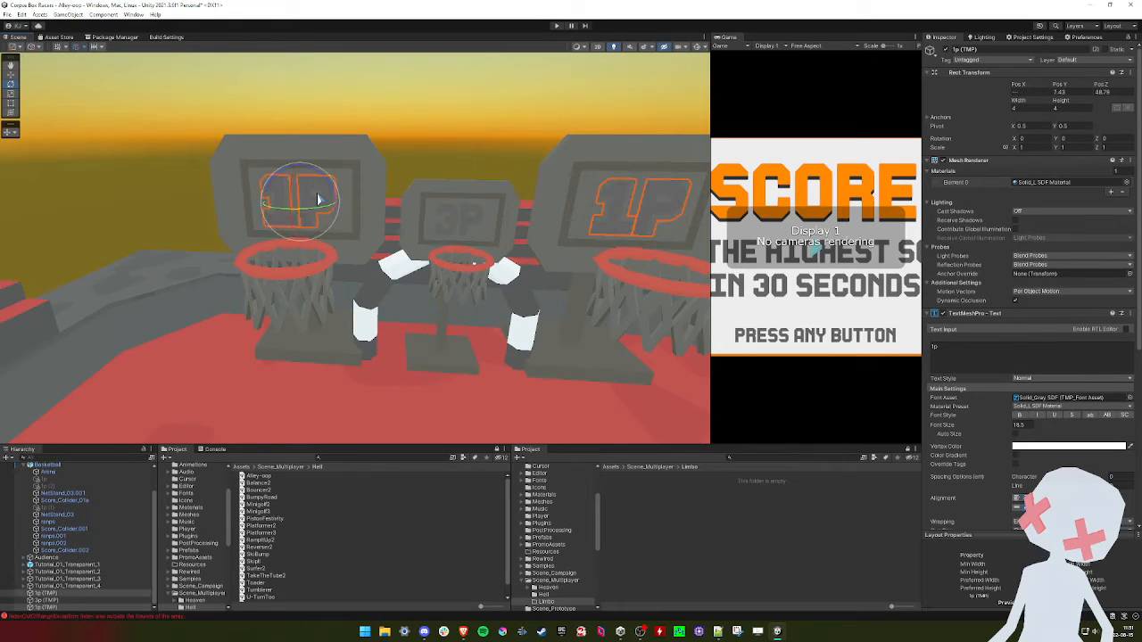
pyautogui.click(453, 218)
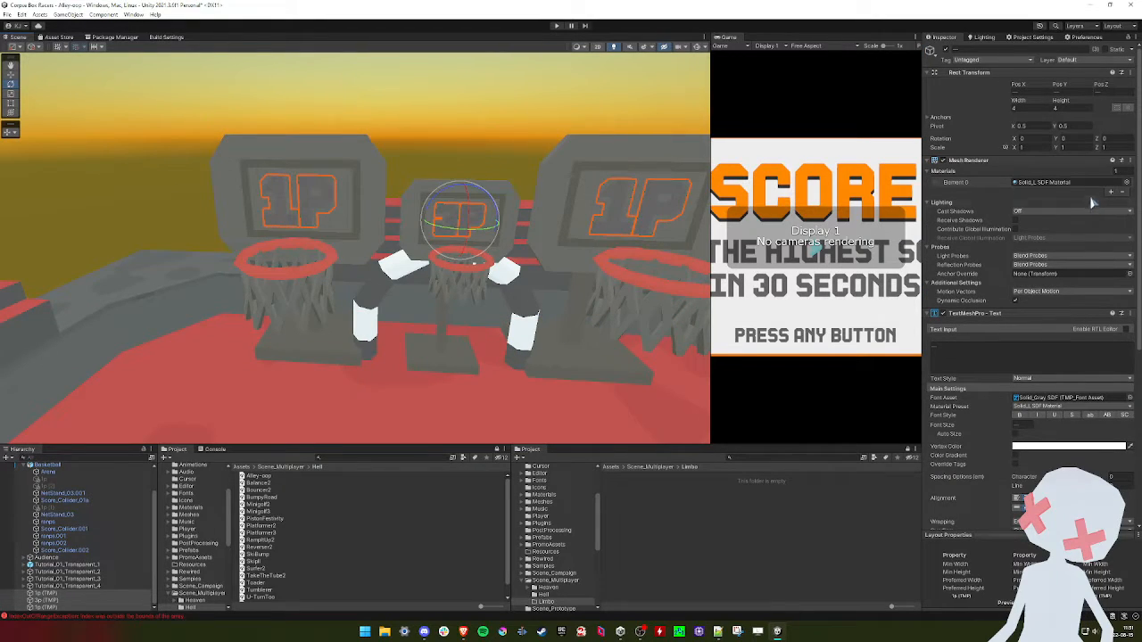
# Try the Solid font materials on the three backboard texts, comparing the Gray, L, Orange and Solid_White_GrayShadow variants
pyautogui.click(1126, 183)
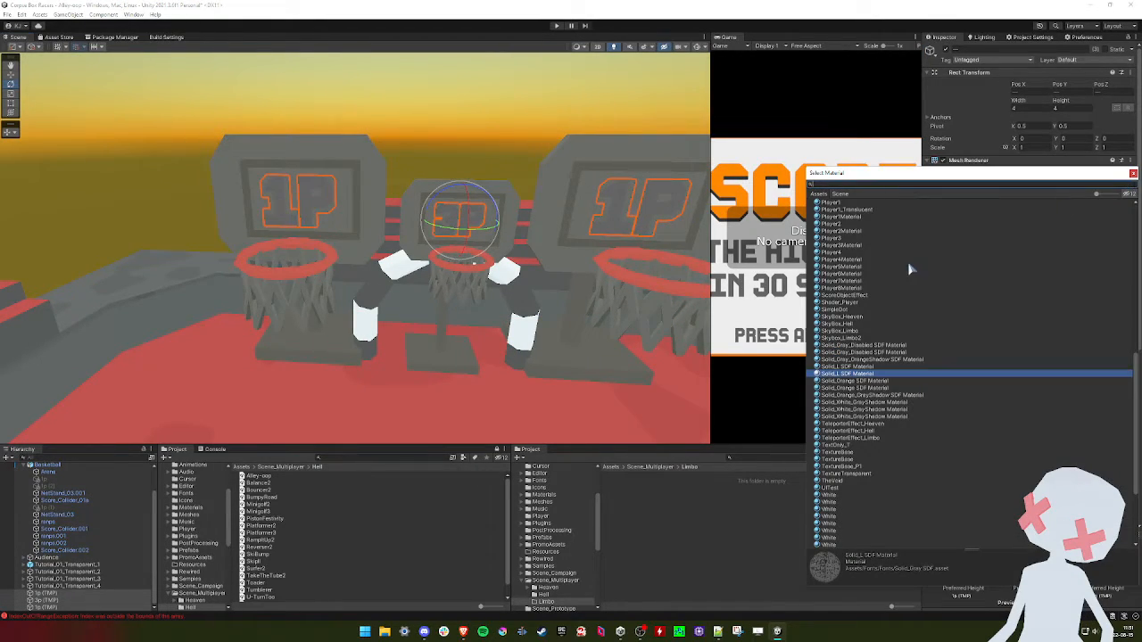
pyautogui.click(855, 367)
pyautogui.press('Up')
pyautogui.press('Up')
pyautogui.press('Up')
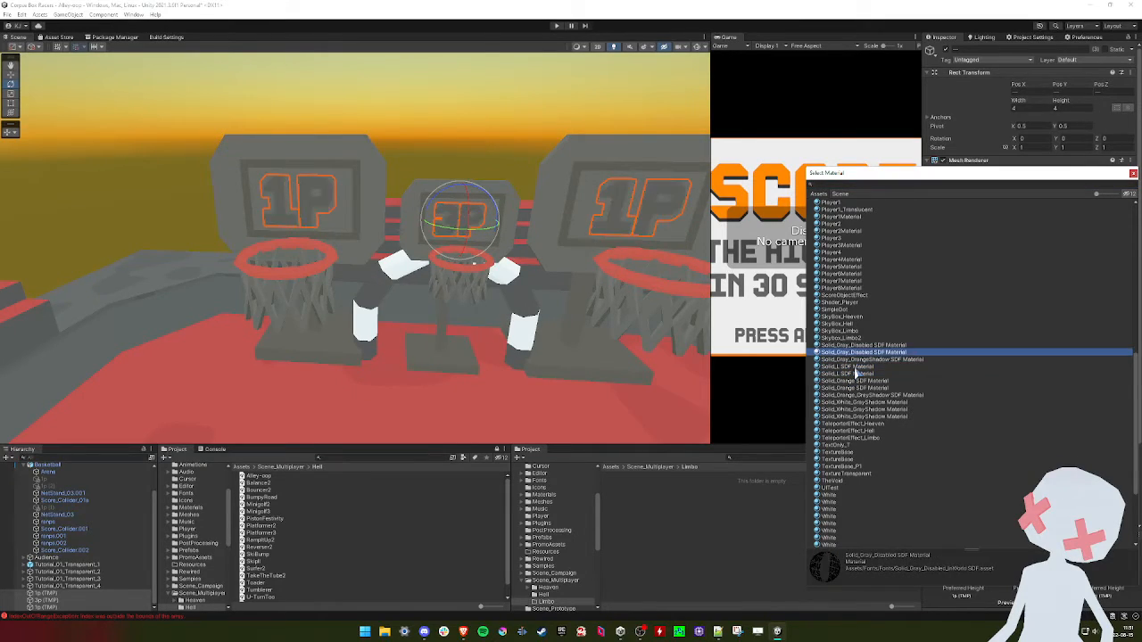
pyautogui.press('Down')
pyautogui.press('Down')
pyautogui.press('Down')
pyautogui.press('Down')
pyautogui.press('Down')
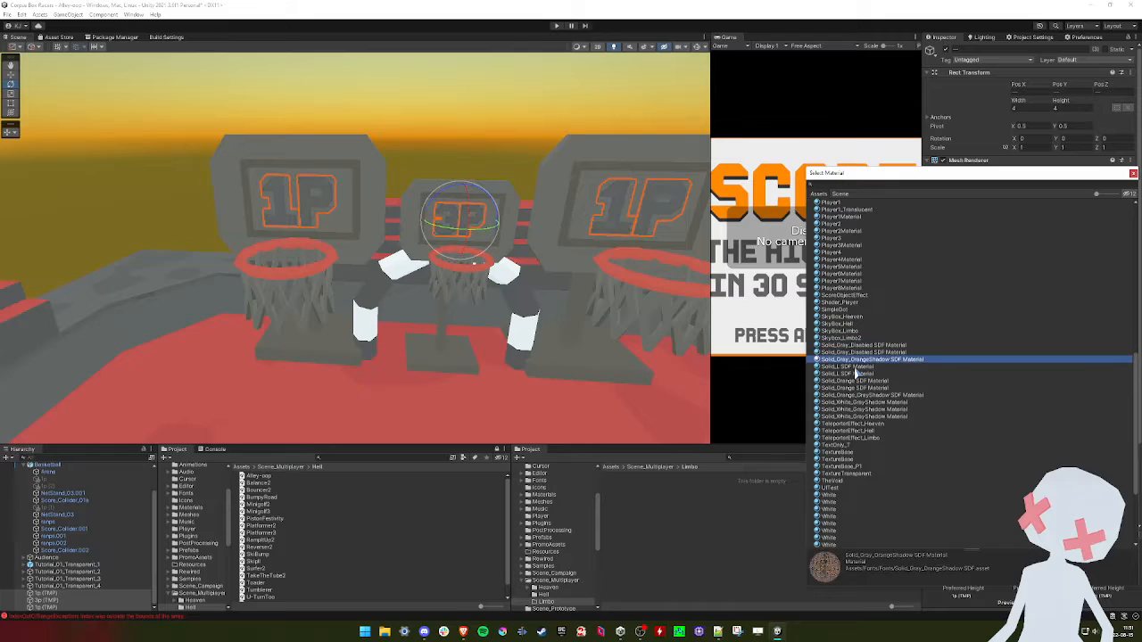
pyautogui.press('Down')
pyautogui.press('Down')
pyautogui.press('Down')
pyautogui.press('Down')
pyautogui.press('Down')
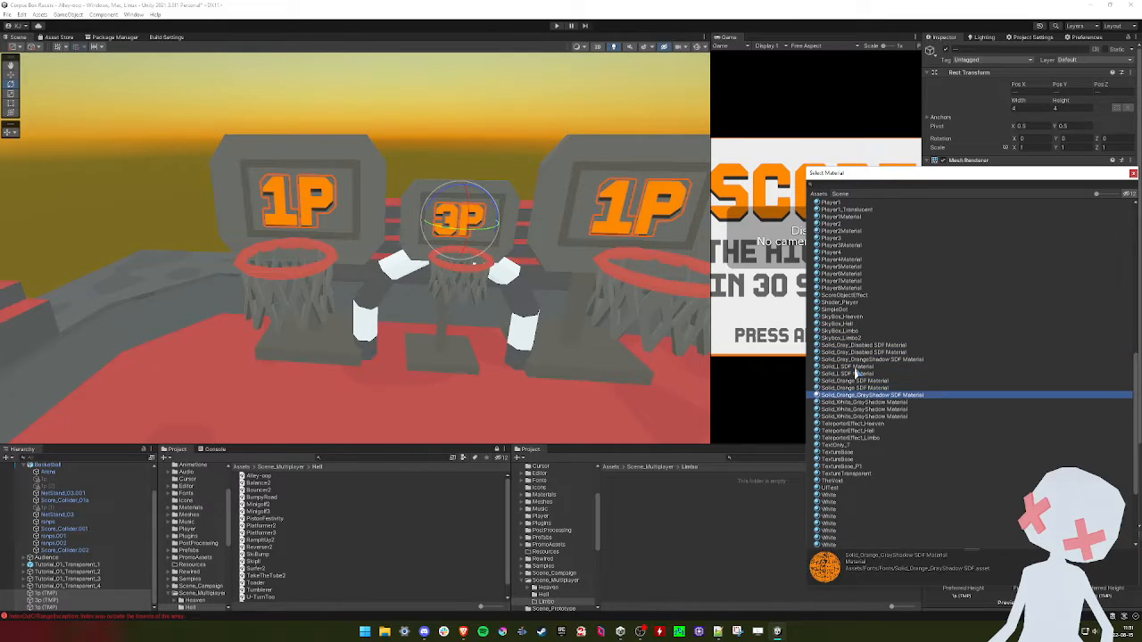
pyautogui.press('Up')
pyautogui.press('Up')
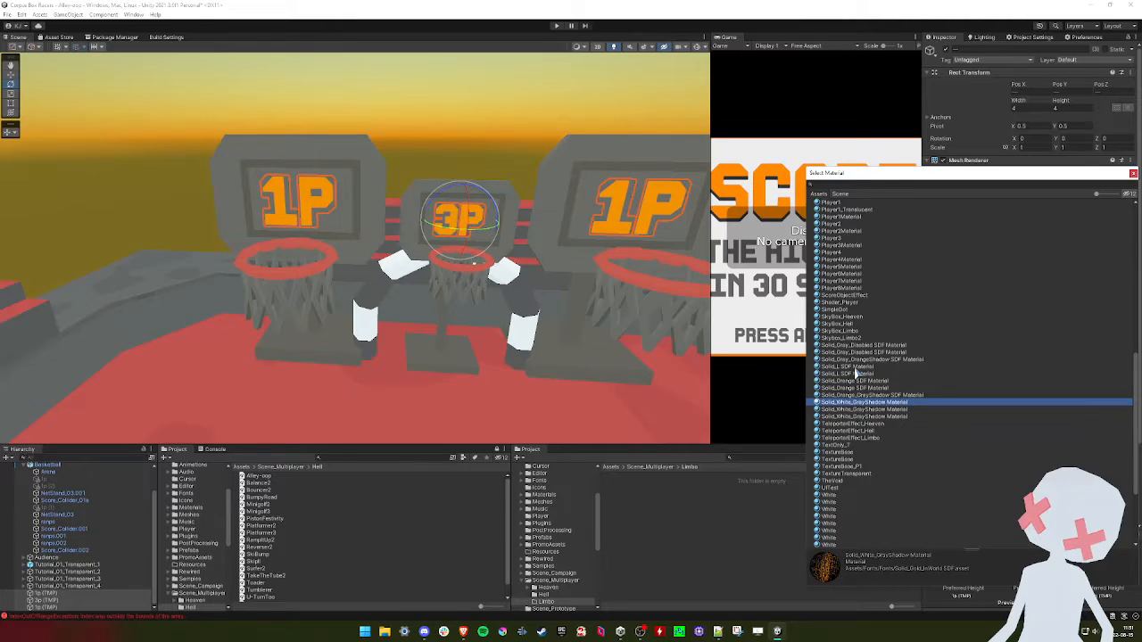
pyautogui.press('Down')
pyautogui.press('Down')
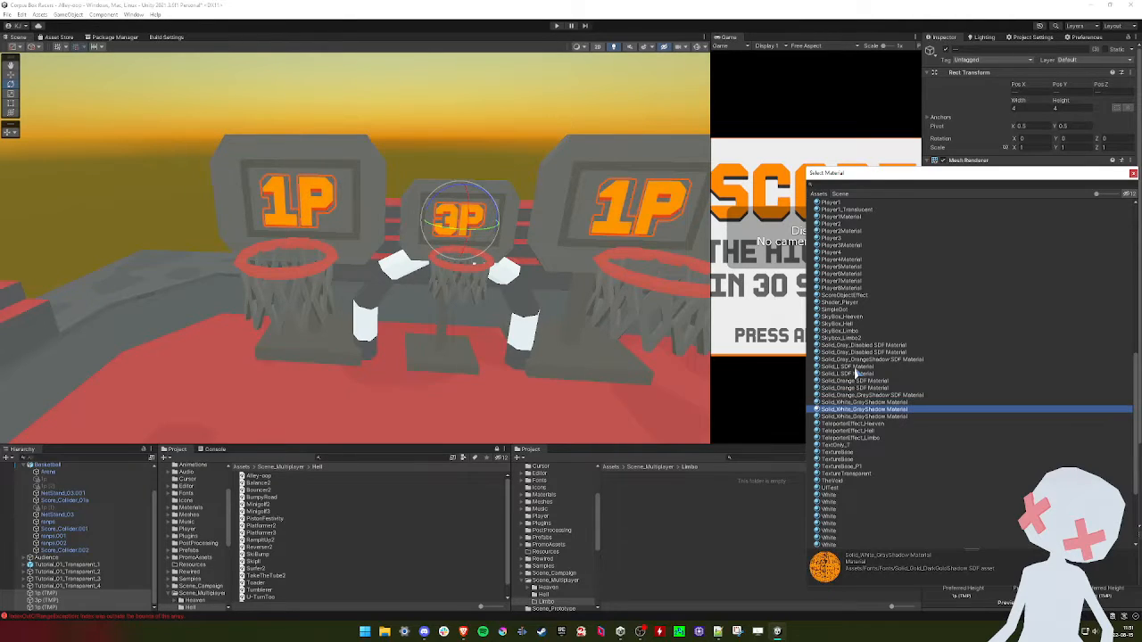
pyautogui.press('Up')
pyautogui.press('Up')
pyautogui.press('Up')
pyautogui.press('Up')
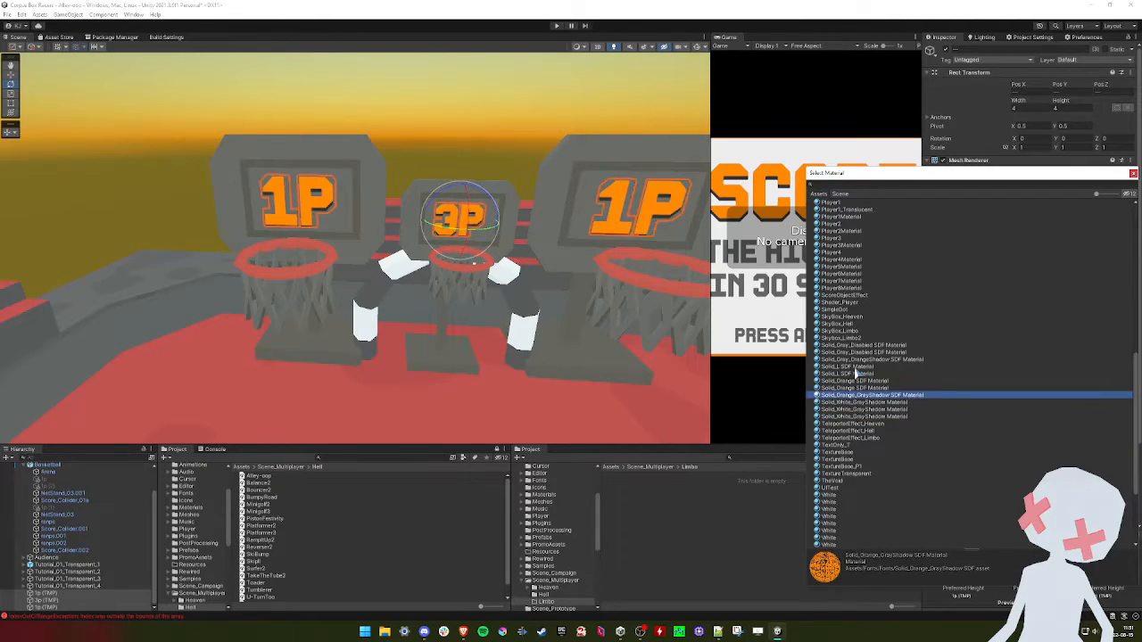
pyautogui.press('Down')
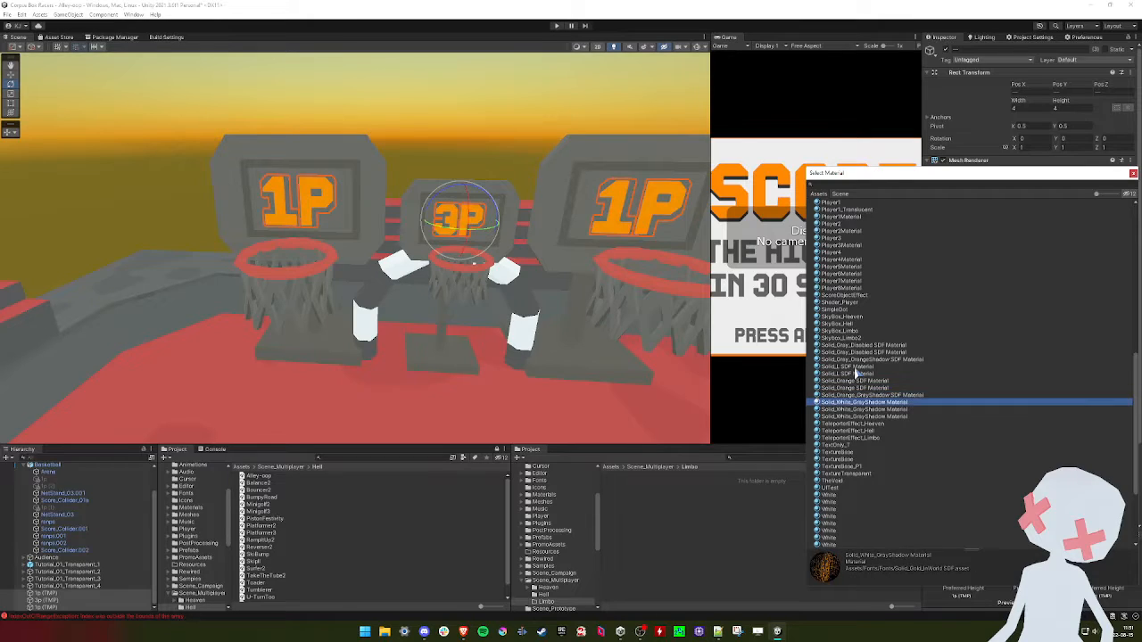
pyautogui.press('Up')
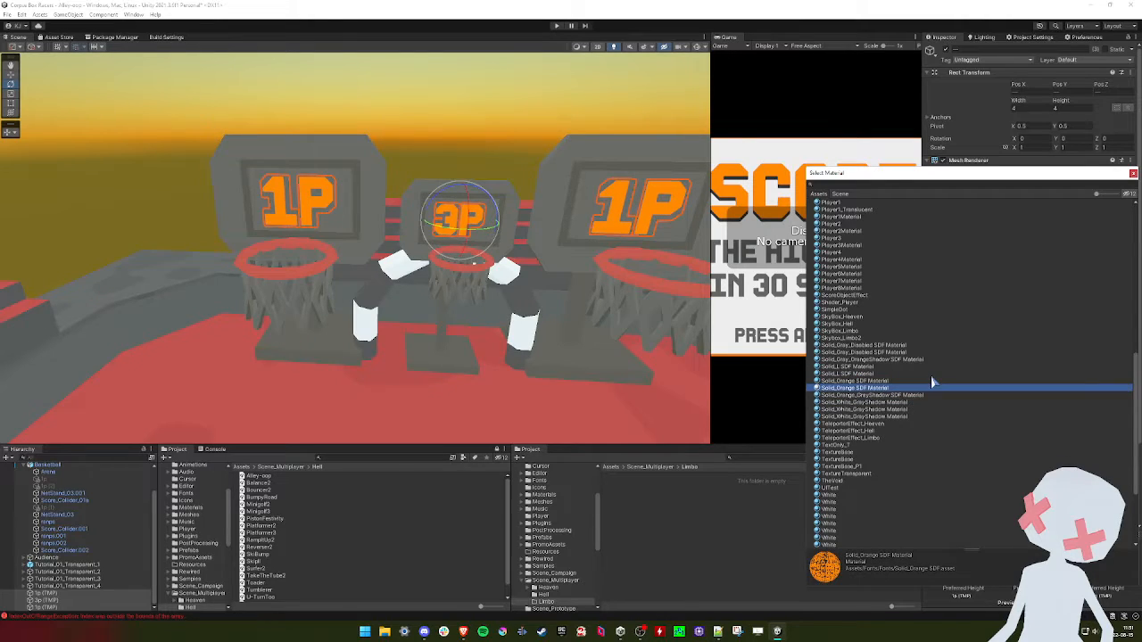
pyautogui.press('Up')
pyautogui.press('Up')
pyautogui.press('Up')
pyautogui.press('Up')
pyautogui.press('Up')
pyautogui.press('Up')
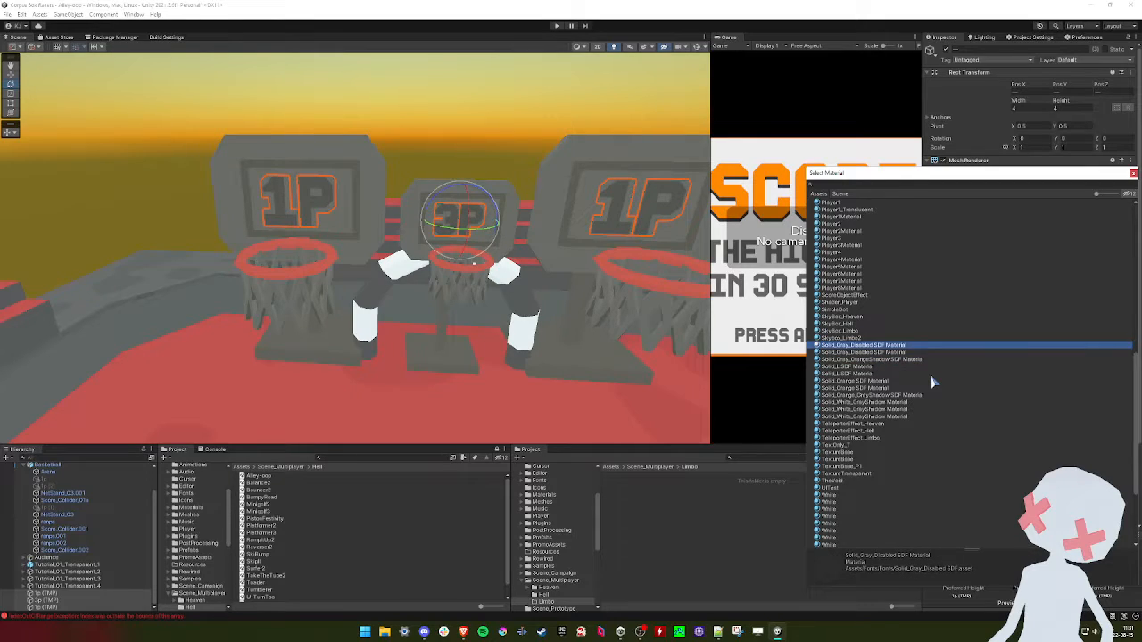
pyautogui.press('Down')
pyautogui.press('Down')
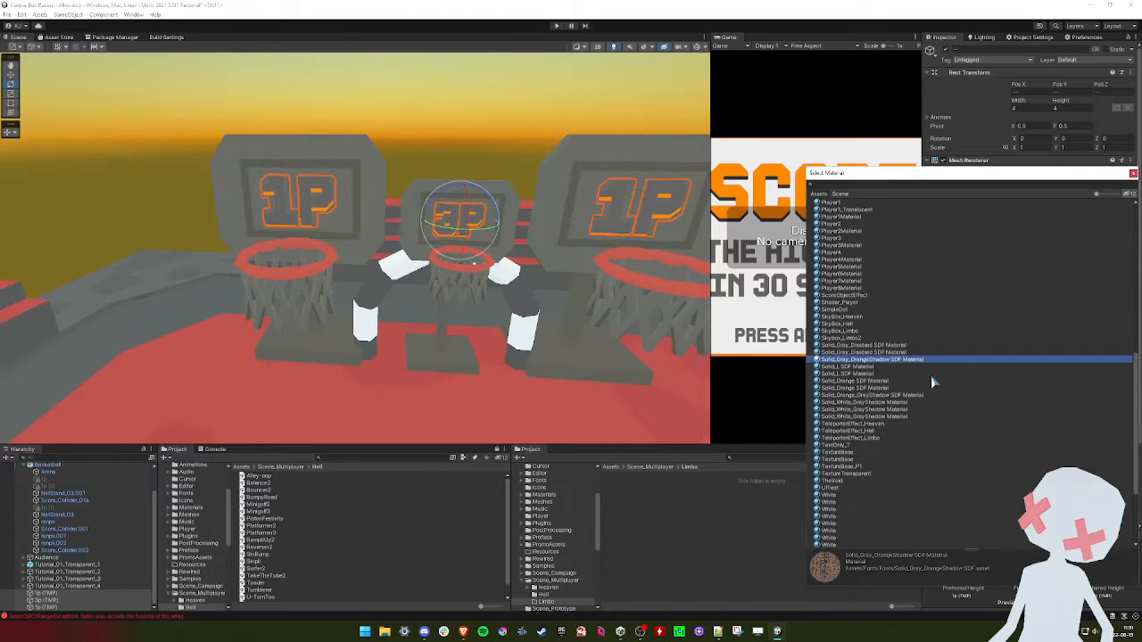
pyautogui.press('Down')
pyautogui.press('Down')
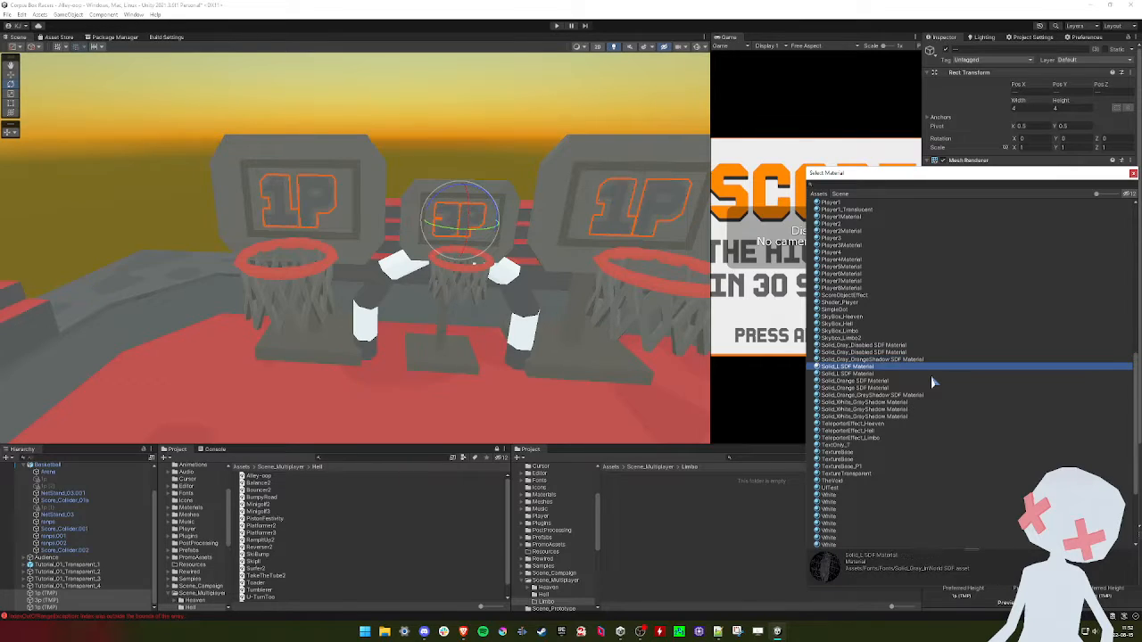
pyautogui.press('Down')
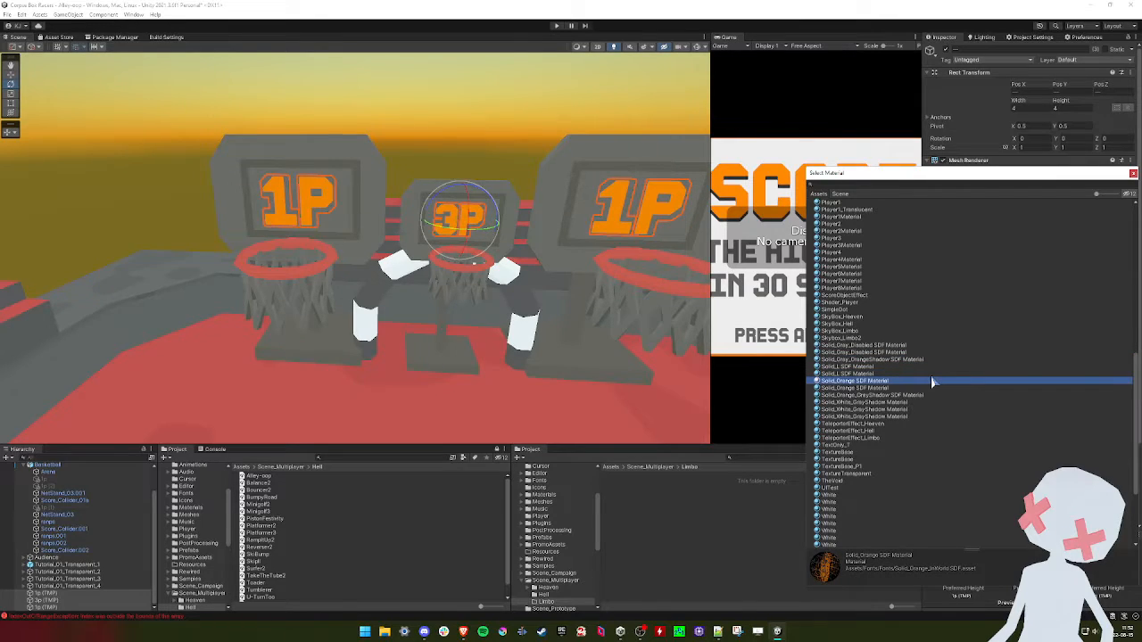
pyautogui.press('Down')
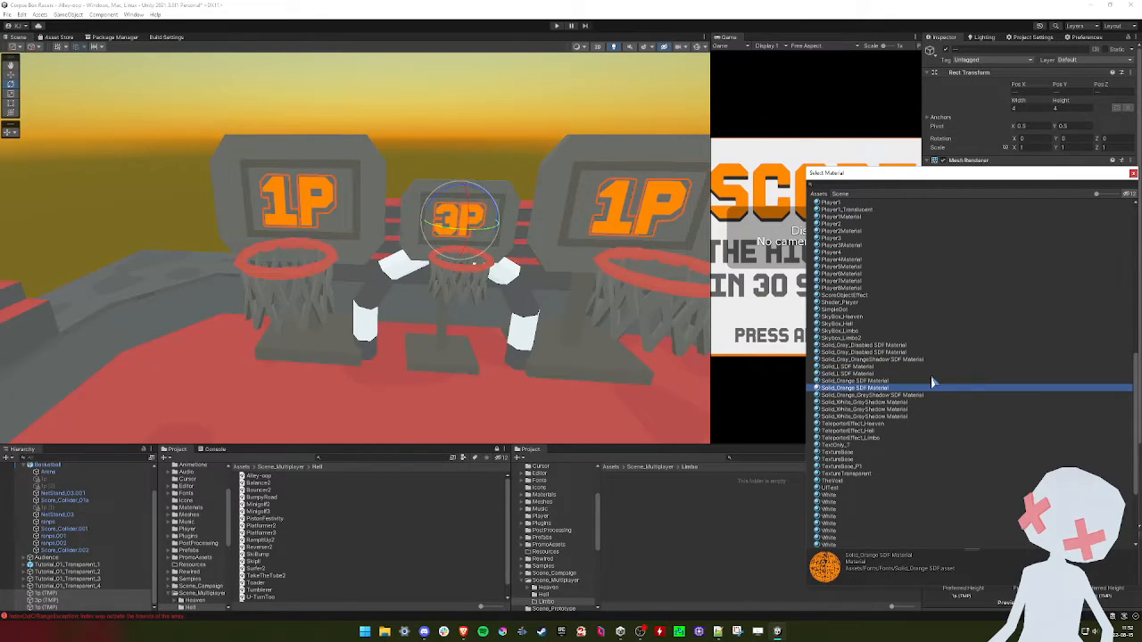
pyautogui.press('Up')
pyautogui.press('Down')
pyautogui.press('Down')
pyautogui.press('Up')
pyautogui.press('Up')
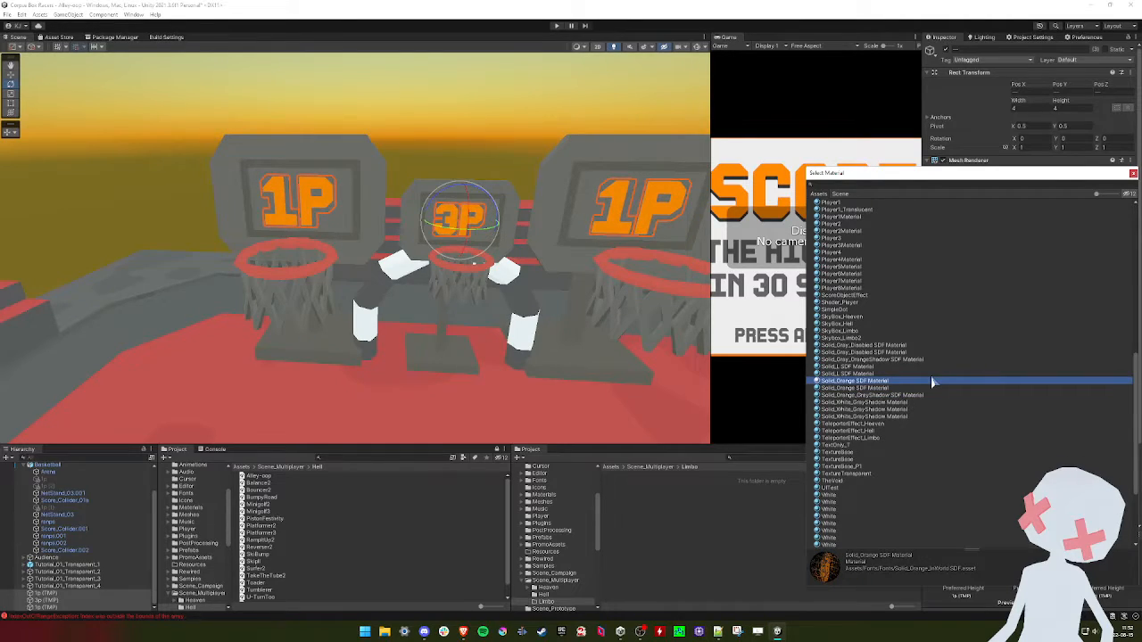
pyautogui.press('Down')
pyautogui.press('Down')
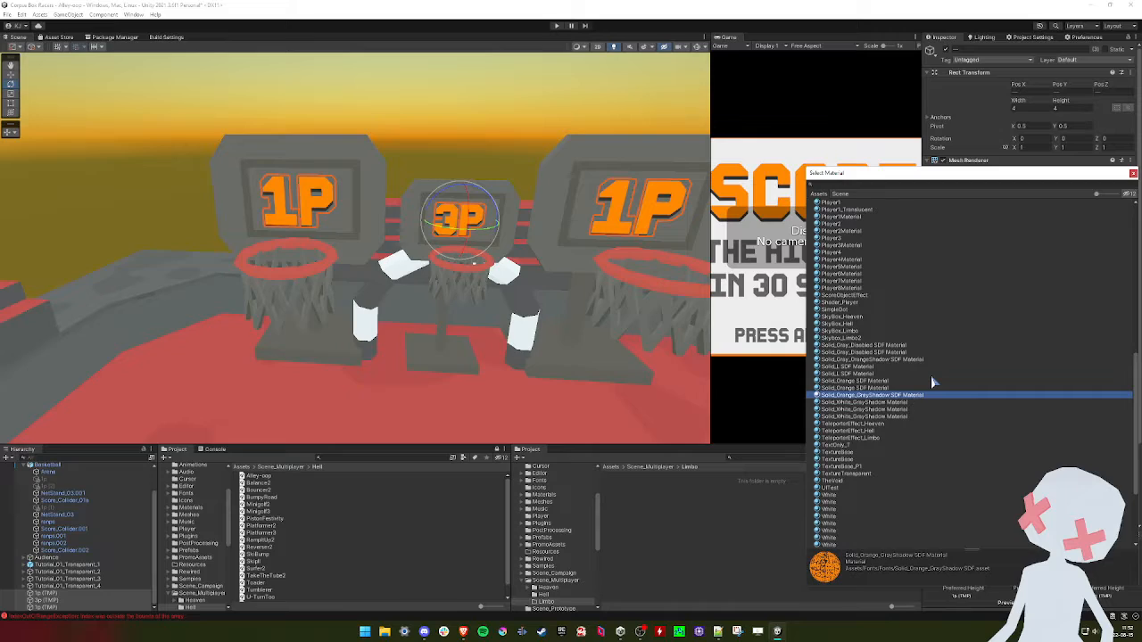
pyautogui.press('Down')
pyautogui.press('Down')
pyautogui.press('Down')
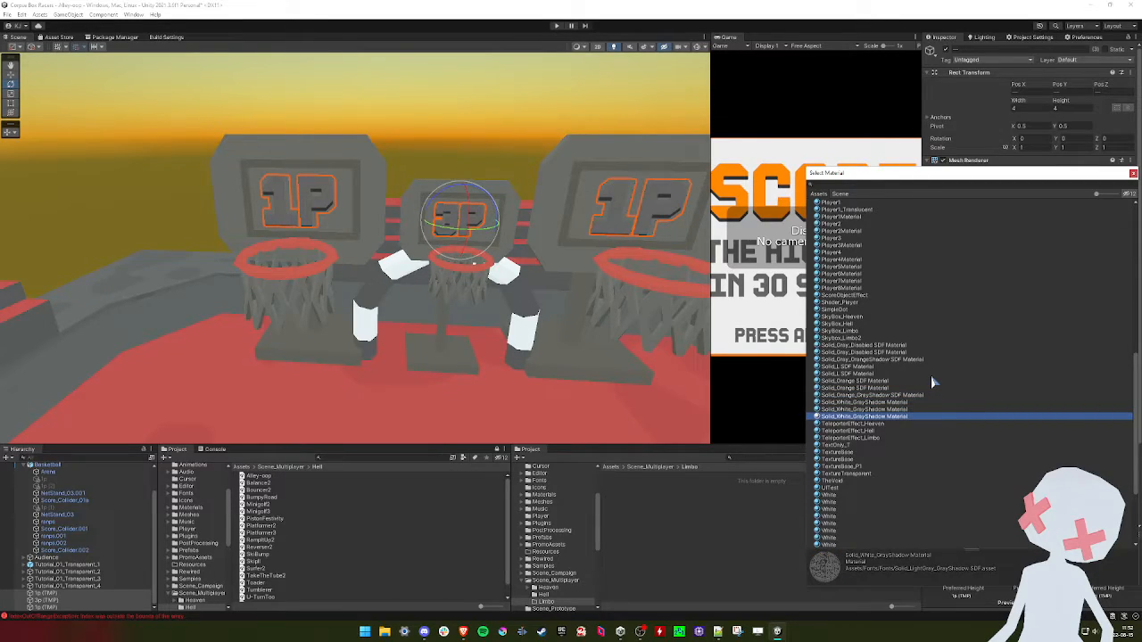
pyautogui.press('Up')
pyautogui.press('Up')
pyautogui.press('Up')
pyautogui.press('Down')
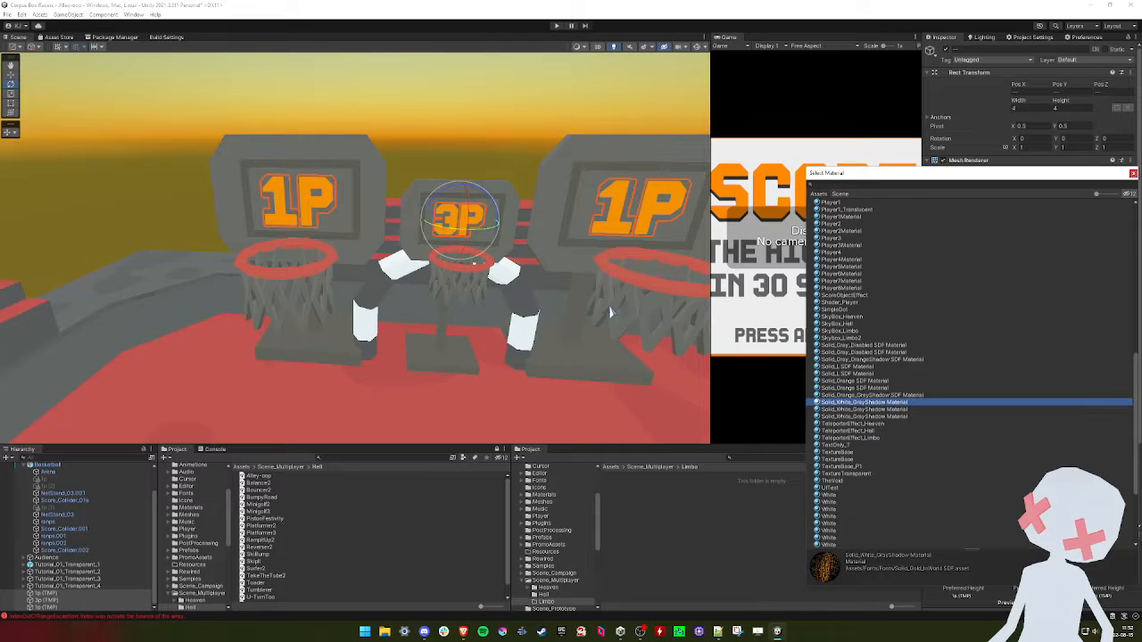
# Assign the second of the three Solid_White_GrayShadow materials to the three backboard texts
pyautogui.moveTo(611, 313); pyautogui.dragTo(438, 283, button='right')
pyautogui.press('s')
pyautogui.press('w')
pyautogui.moveTo(461, 228); pyautogui.dragTo(455, 224, button='right')
pyautogui.press('w')
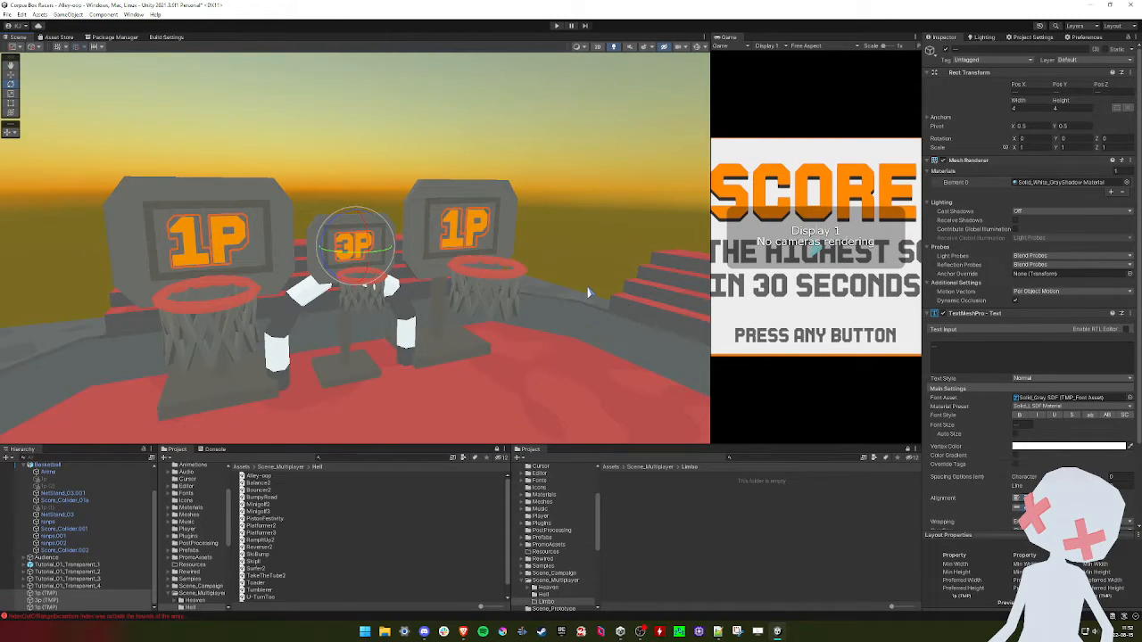
pyautogui.click(1126, 182)
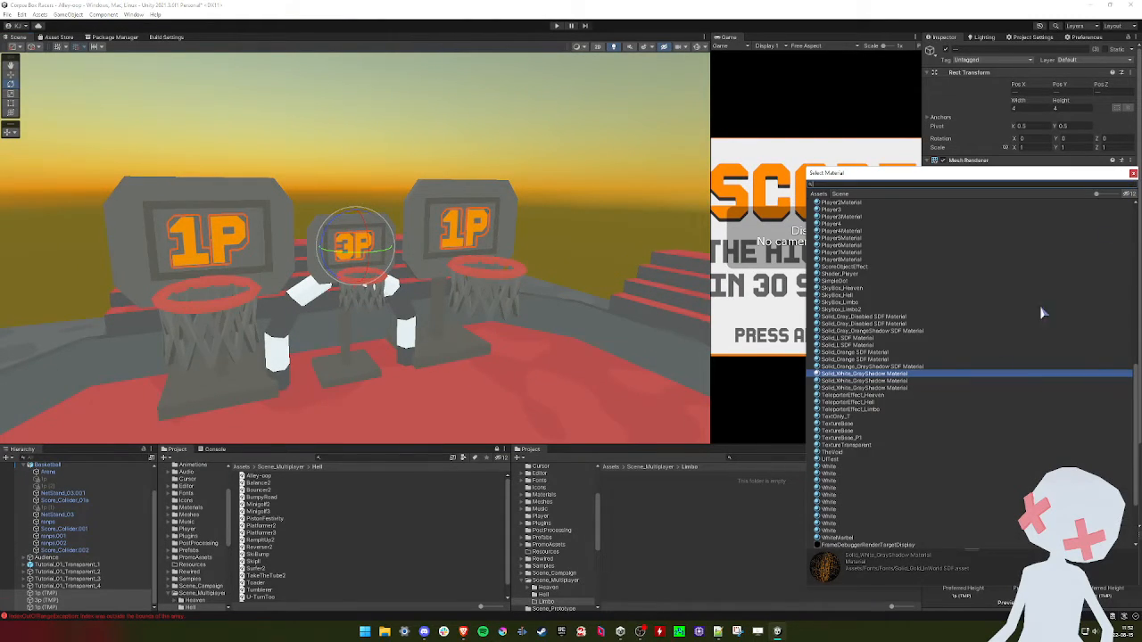
pyautogui.click(878, 388)
pyautogui.press('Up')
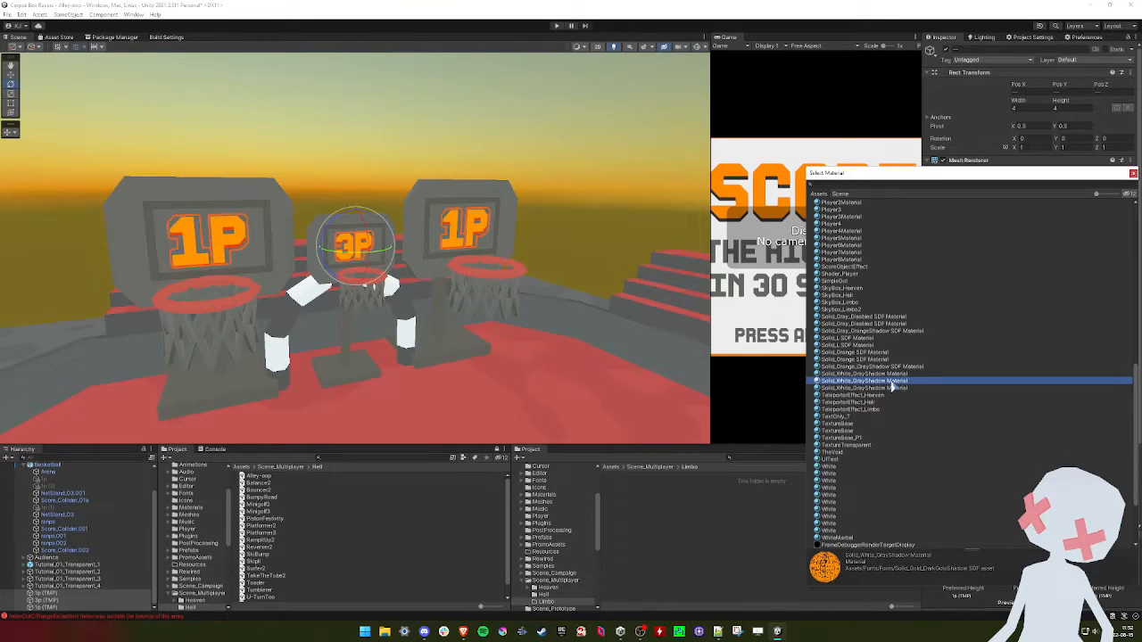
pyautogui.click(1133, 173)
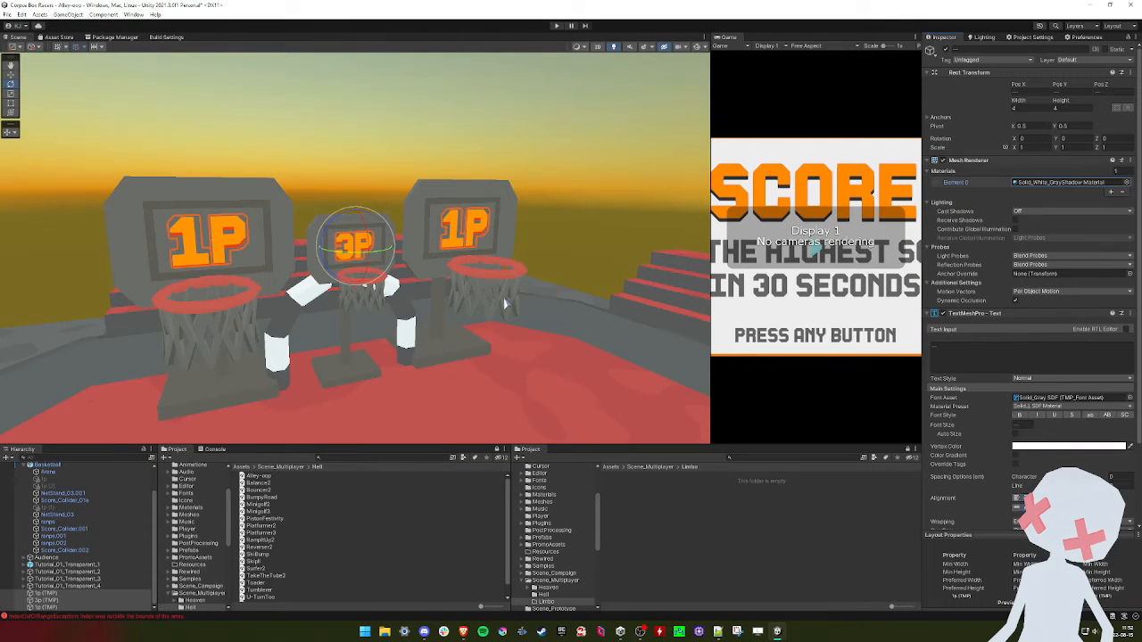
# Set the face colour of the backboard texts' Solid_White_GrayShadow material to a golden yellow
pyautogui.moveTo(499, 292); pyautogui.dragTo(398, 295, button='right')
pyautogui.scroll(-3, 968, 453)
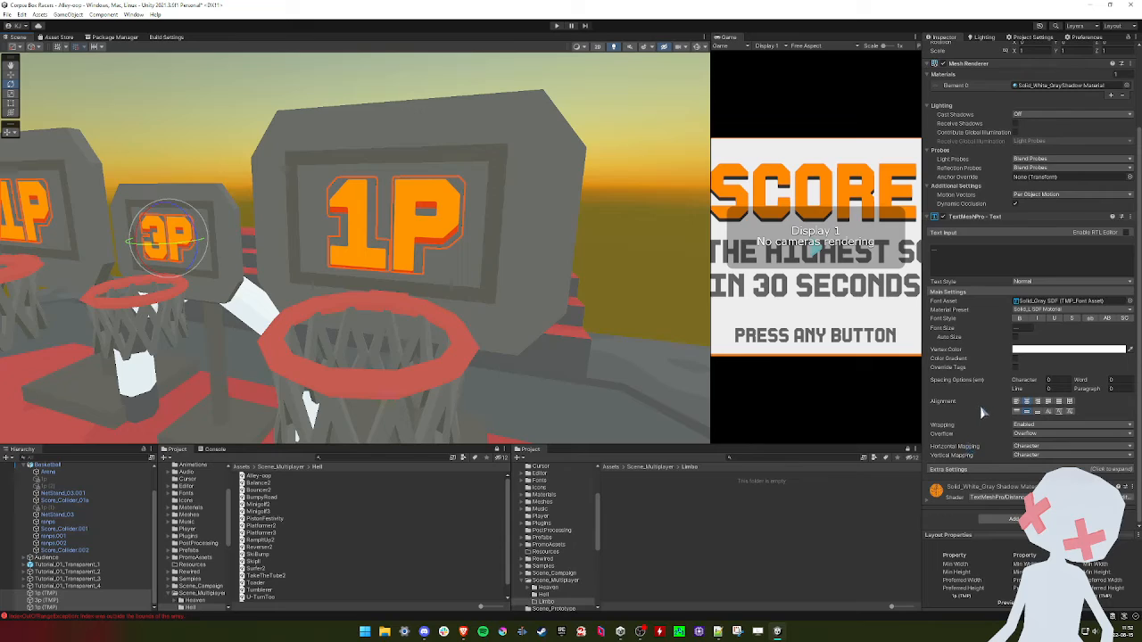
pyautogui.click(935, 496)
pyautogui.scroll(-5, 981, 402)
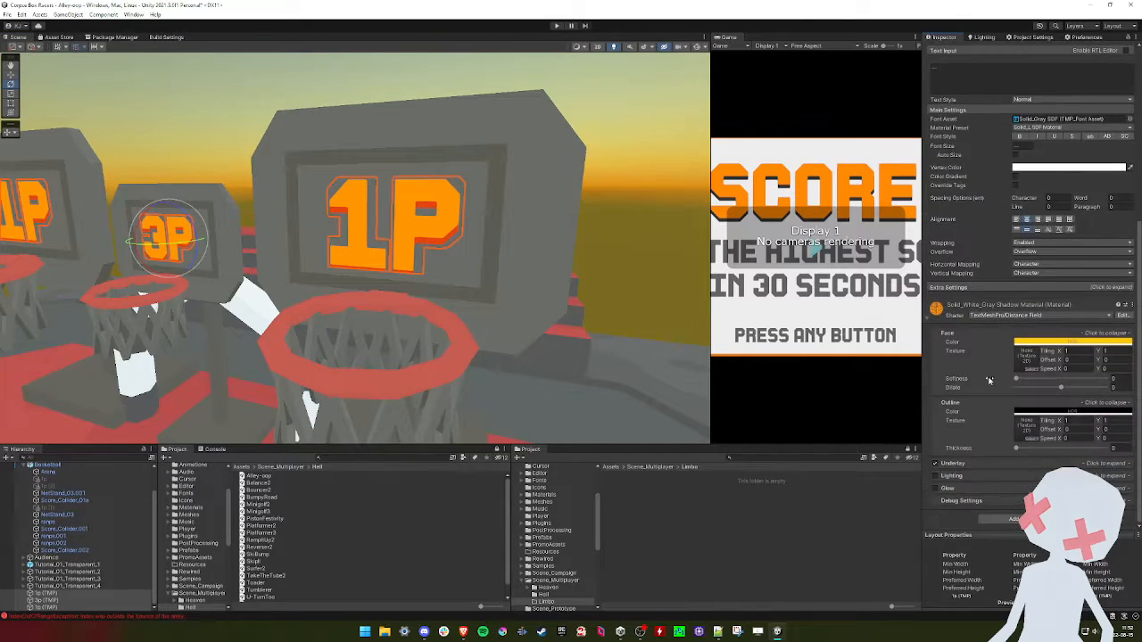
pyautogui.click(1057, 344)
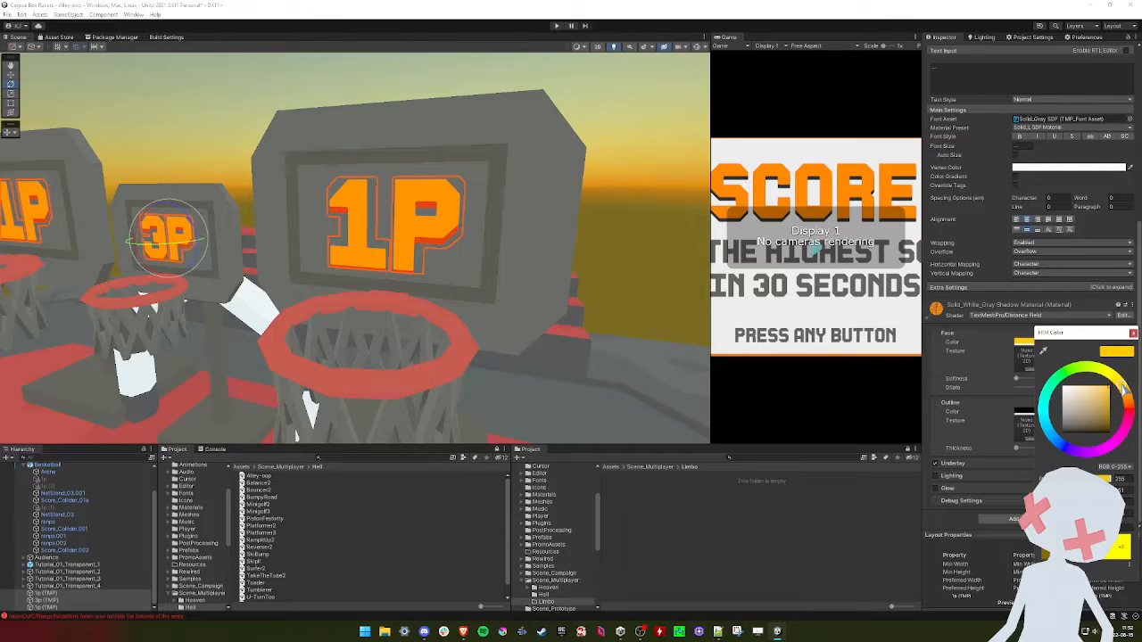
pyautogui.moveTo(1124, 389); pyautogui.dragTo(1122, 384)
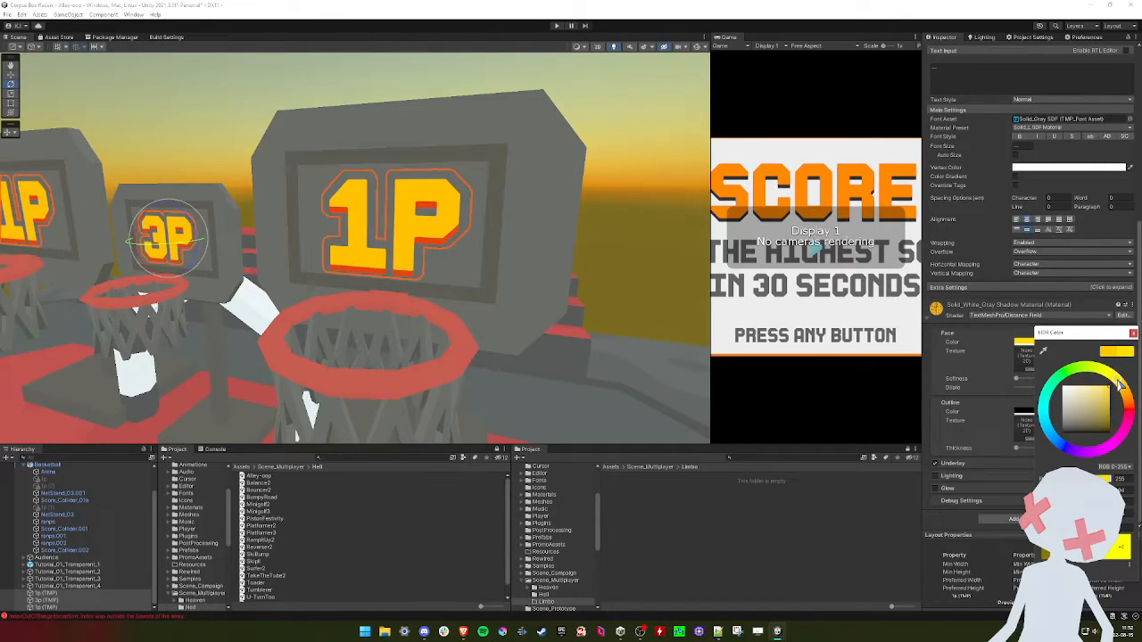
pyautogui.click(988, 351)
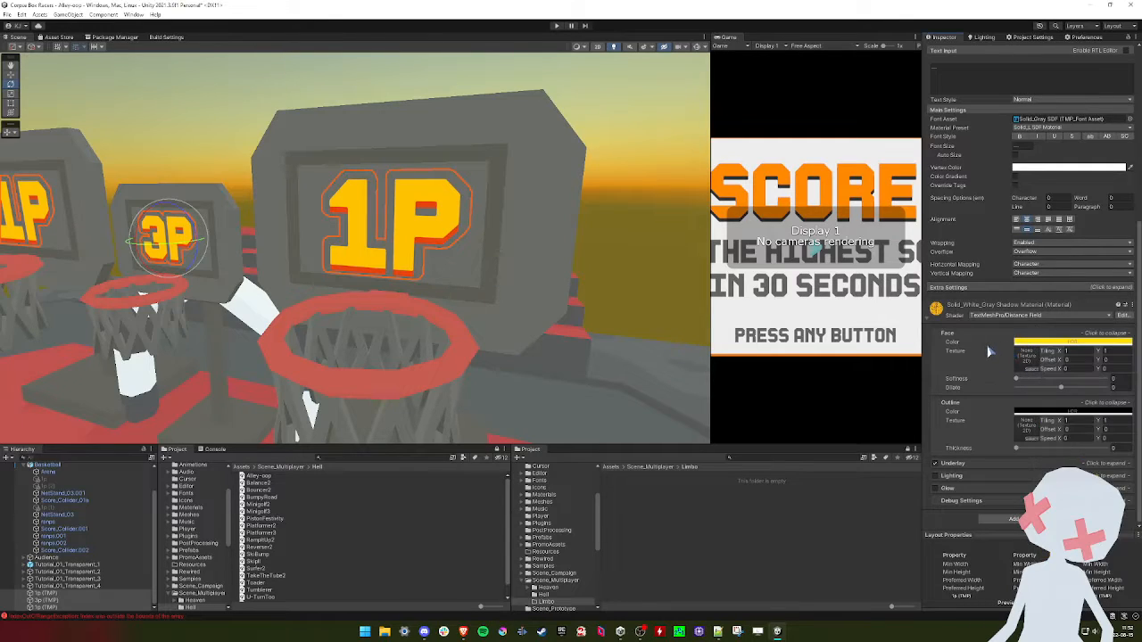
# Set the underlay colour of the backboard texts' material to a light yellow-orange and deselect the texts
pyautogui.click(958, 465)
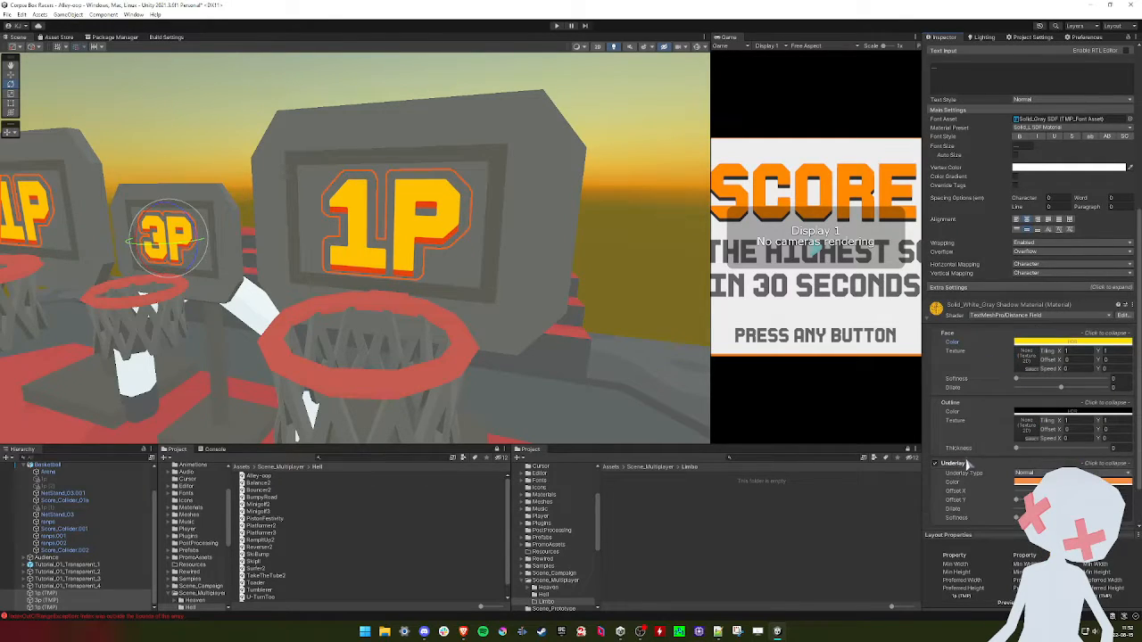
pyautogui.scroll(-2, 970, 455)
pyautogui.click(1050, 425)
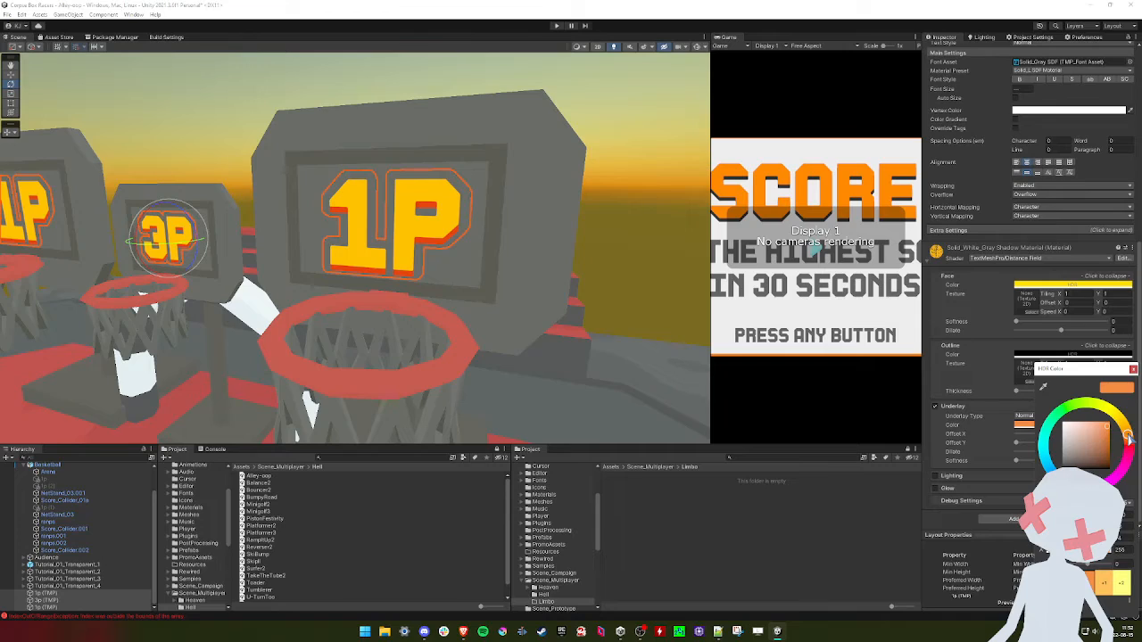
pyautogui.moveTo(1129, 438); pyautogui.dragTo(1125, 428)
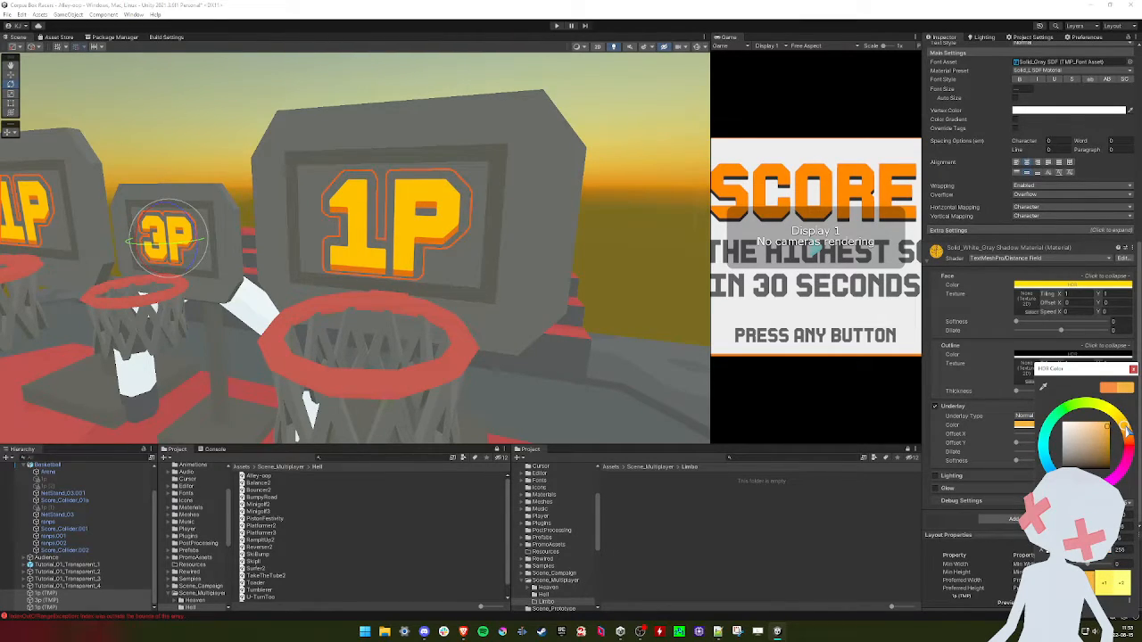
pyautogui.press('s')
pyautogui.moveTo(557, 341)
pyautogui.mouseDown(button='right')
pyautogui.moveTo(569, 316)
pyautogui.moveTo(614, 312)
pyautogui.moveTo(553, 322)
pyautogui.mouseUp(button='right')
pyautogui.click(523, 308)
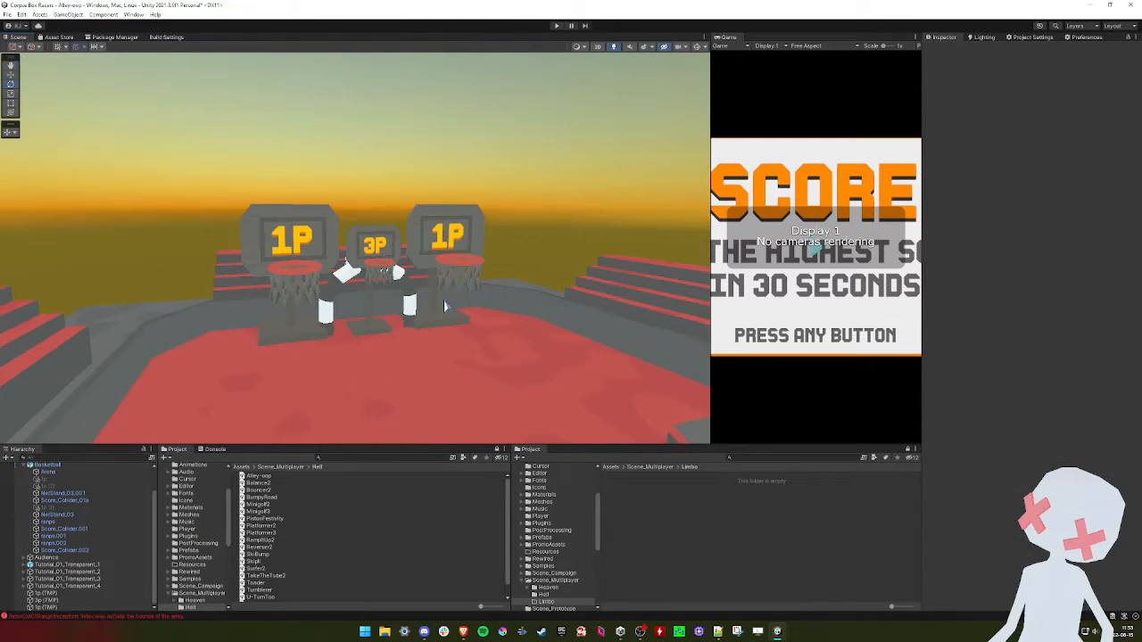
# Examine the recoloured court, ramps, stands and backboard texts from several distances and angles
pyautogui.press('a')
pyautogui.moveTo(445, 306); pyautogui.dragTo(462, 229, button='right')
pyautogui.press('d')
pyautogui.press('w')
pyautogui.press('s')
pyautogui.press('s')
pyautogui.press('w')
pyautogui.press('s')
pyautogui.press('w')
pyautogui.press('s')
pyautogui.press('a')
pyautogui.press('w')
pyautogui.press('s')
pyautogui.press('w')
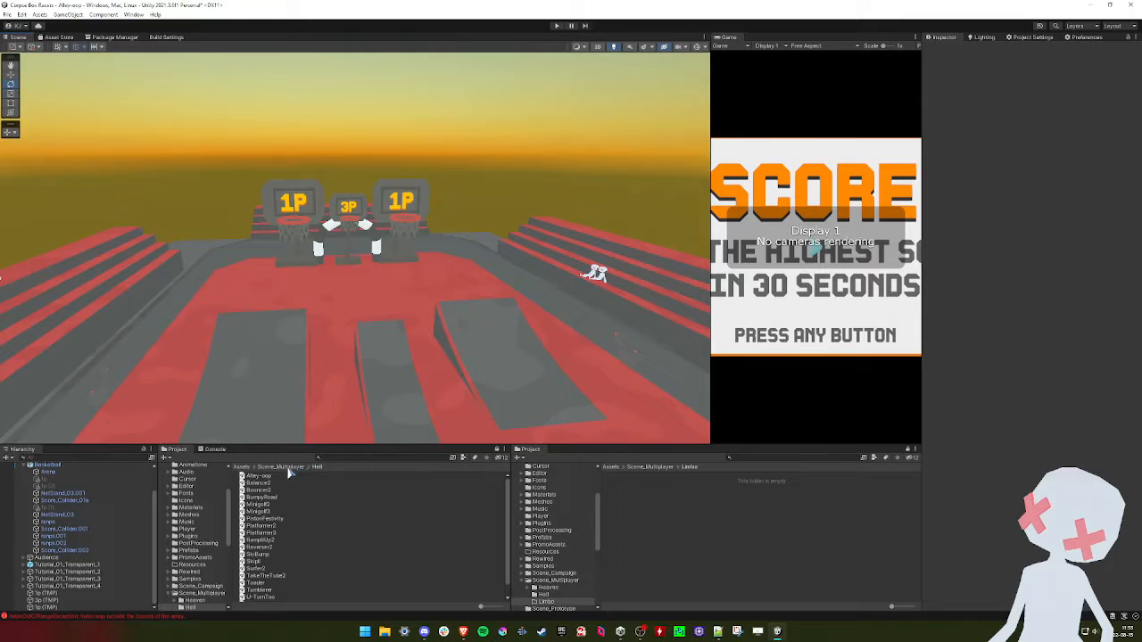
# Load the BaseScene from the Assets folder alongside the open Alley-oop scene
pyautogui.click(616, 467)
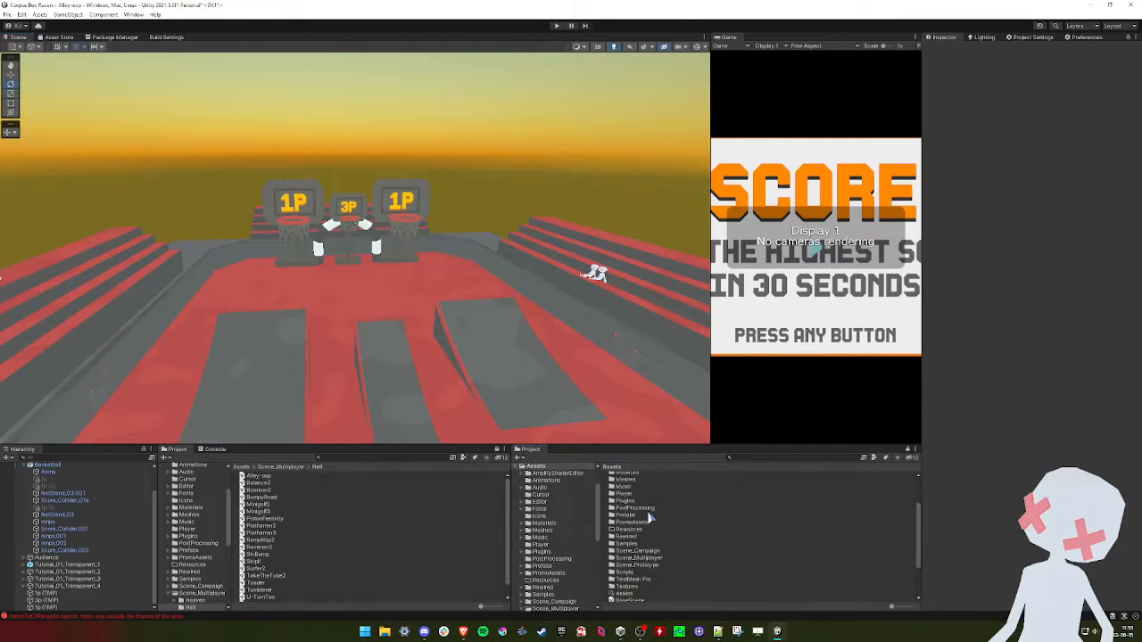
pyautogui.moveTo(633, 542); pyautogui.dragTo(83, 527)
pyautogui.moveTo(383, 279); pyautogui.dragTo(383, 310, button='right')
pyautogui.press('s')
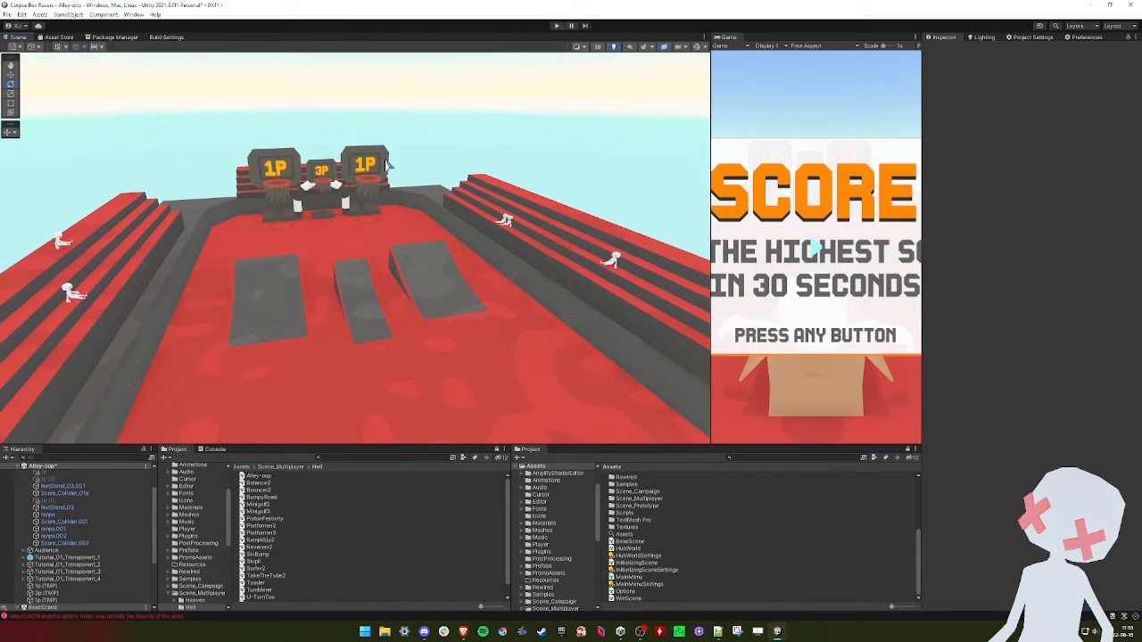
# Widen the Game view and briefly start and stop a play test of Alley-oop
pyautogui.moveTo(710, 105); pyautogui.dragTo(503, 134)
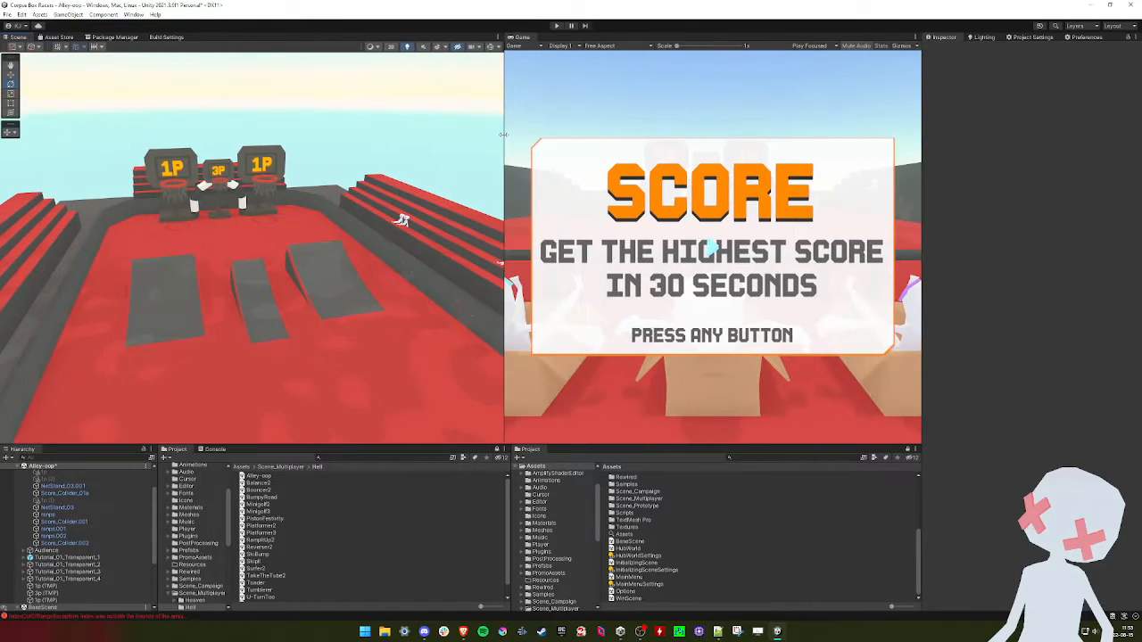
pyautogui.click(555, 26)
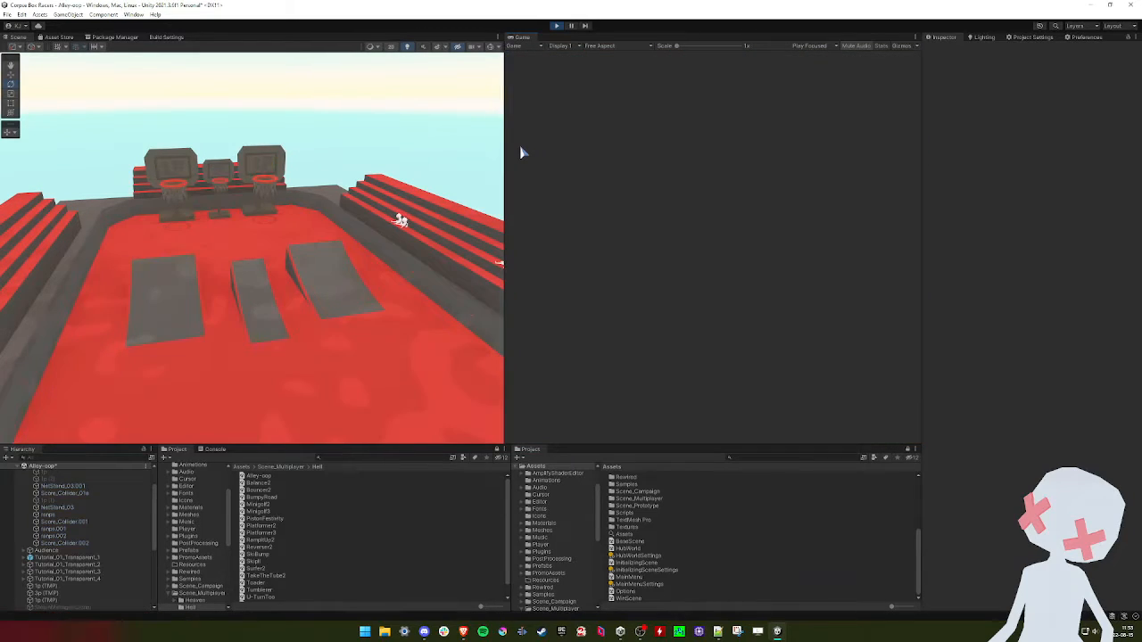
pyautogui.click(559, 27)
pyautogui.scroll(2, 94, 505)
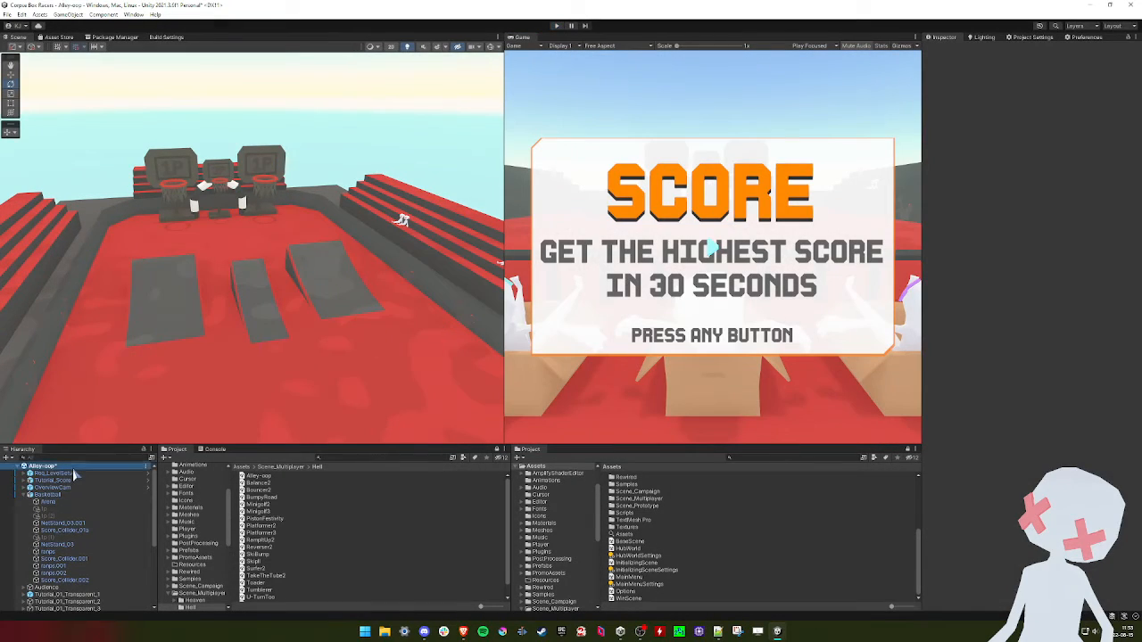
# Set the Level Area of Alley-oop's Req_LevelSetup to Hell and enable its debug play test setup with 2 players
pyautogui.click(75, 474)
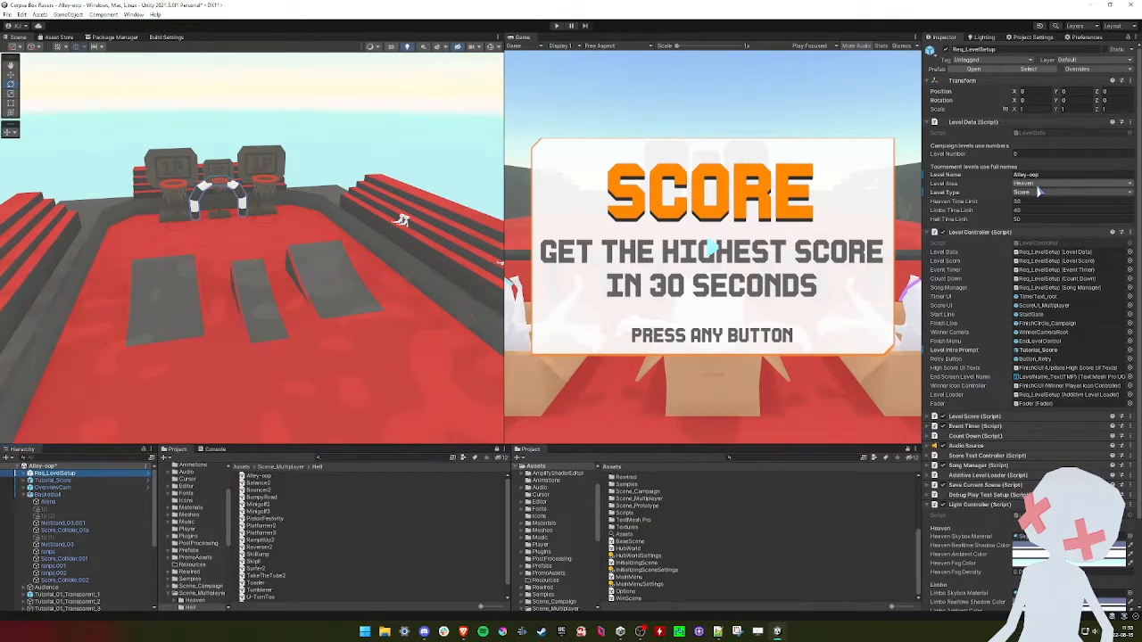
pyautogui.click(1033, 185)
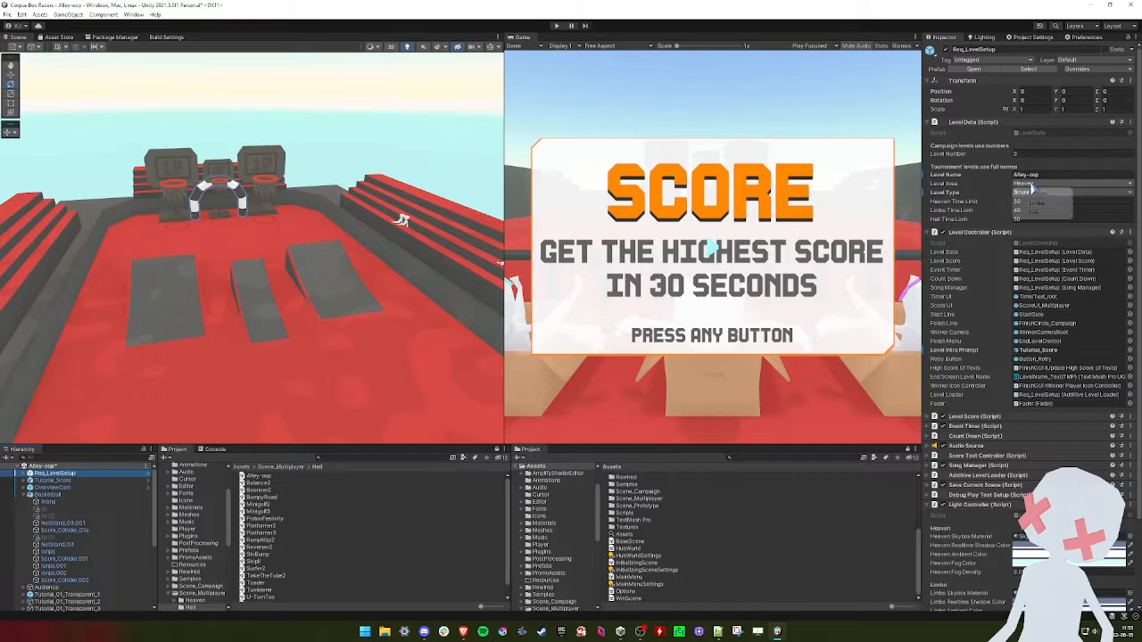
pyautogui.click(1026, 214)
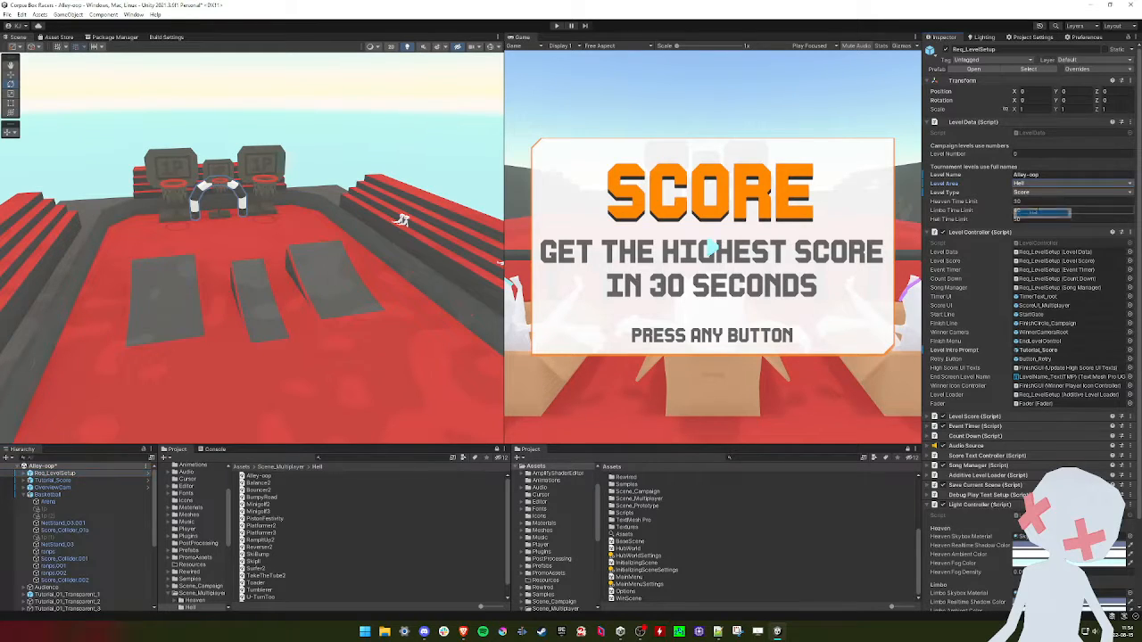
pyautogui.click(977, 495)
pyautogui.scroll(-4, 977, 495)
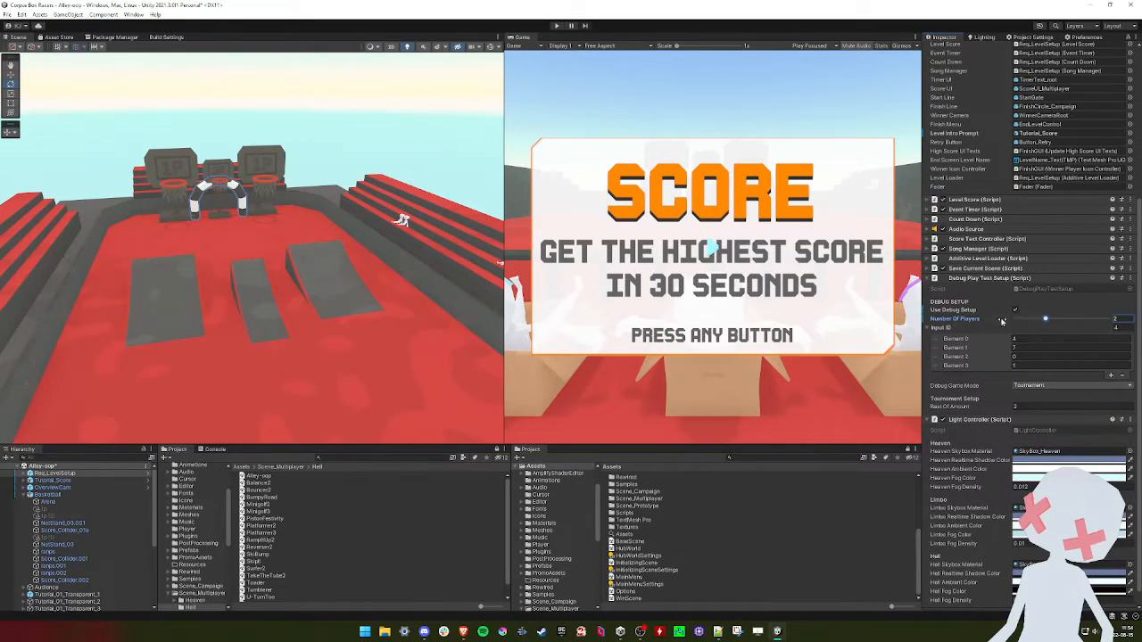
# Play-test Alley-oop in an enlarged Game view to check its Hell lighting and materials, and stop the test
pyautogui.click(556, 27)
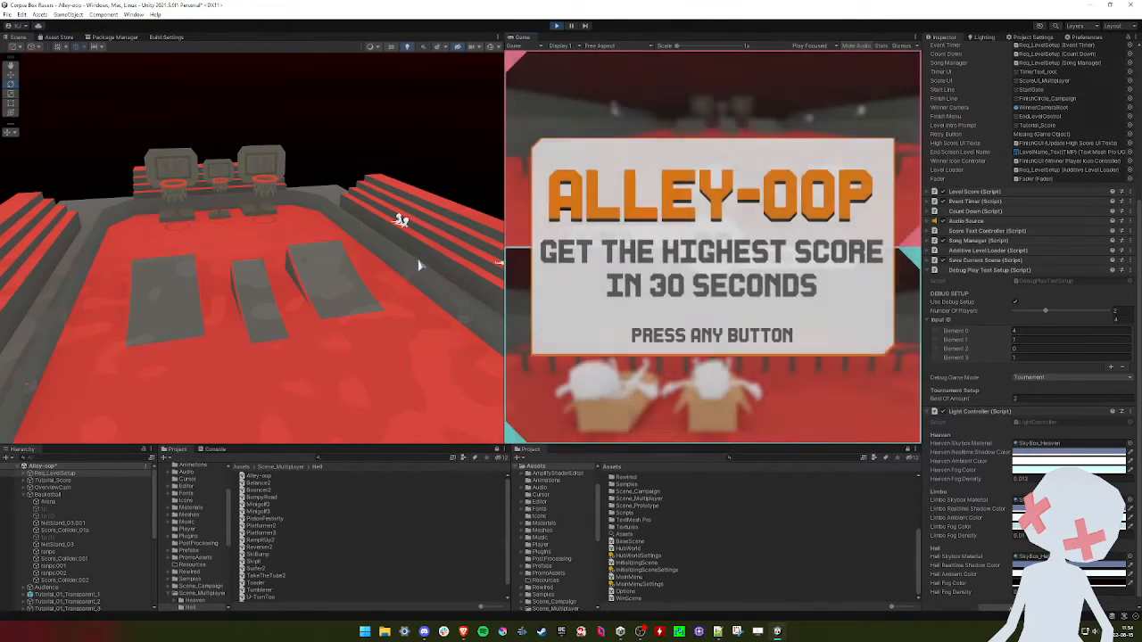
pyautogui.moveTo(502, 154); pyautogui.dragTo(258, 153)
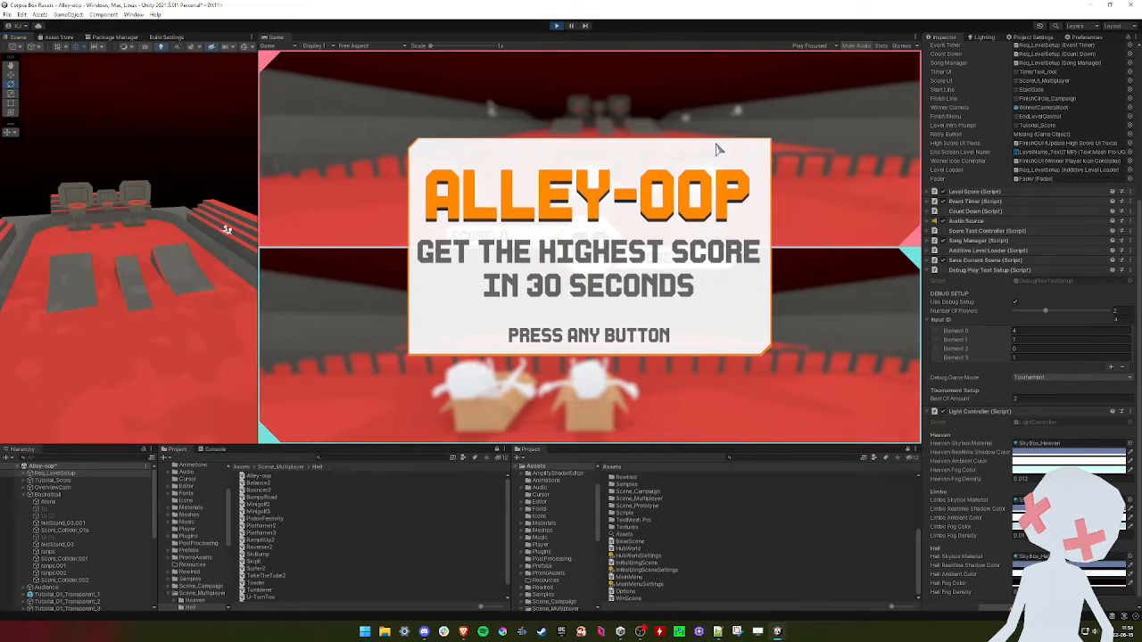
pyautogui.click(765, 153)
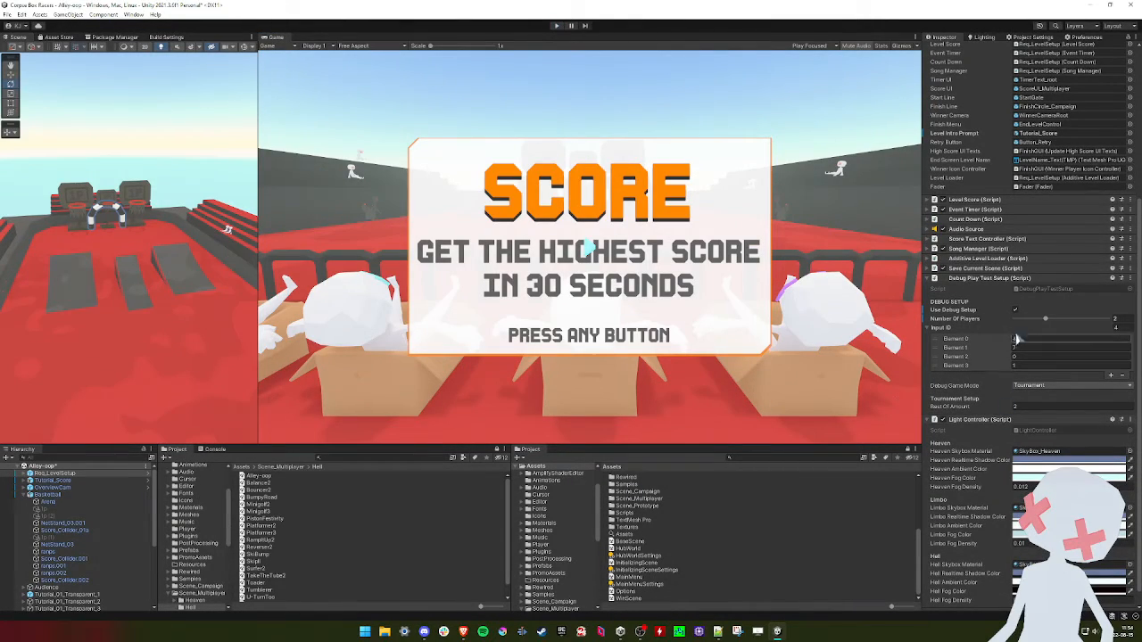
pyautogui.moveTo(214, 321); pyautogui.dragTo(180, 309, button='right')
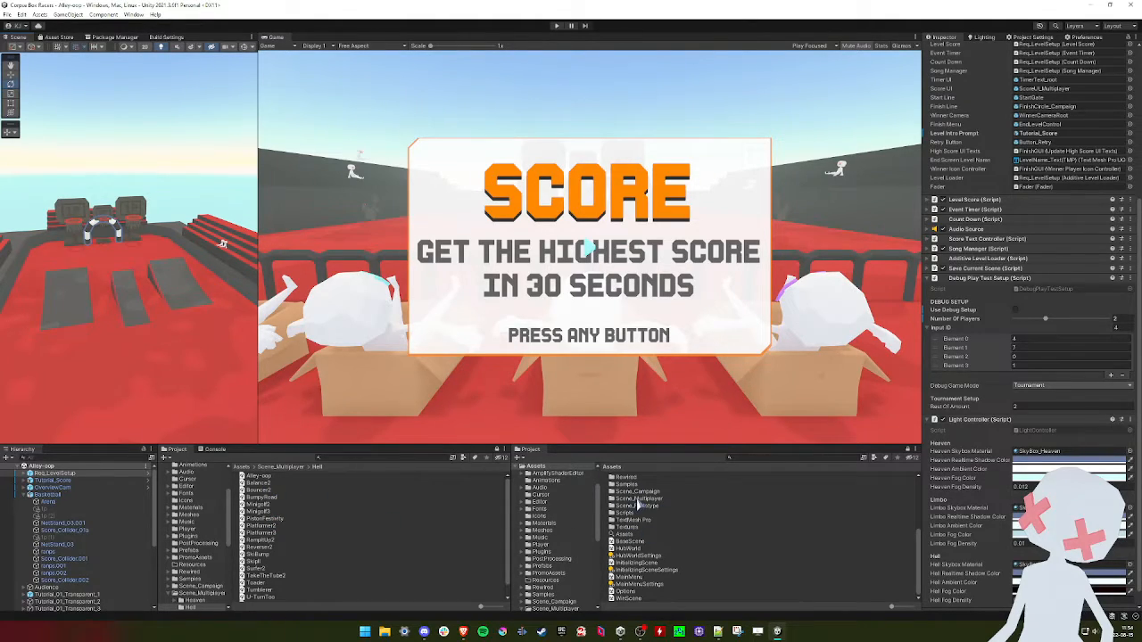
# Open the Level36 scene from the Hell folder of Scene_Campaign for comparison
pyautogui.doubleClick(636, 492)
pyautogui.doubleClick(622, 485)
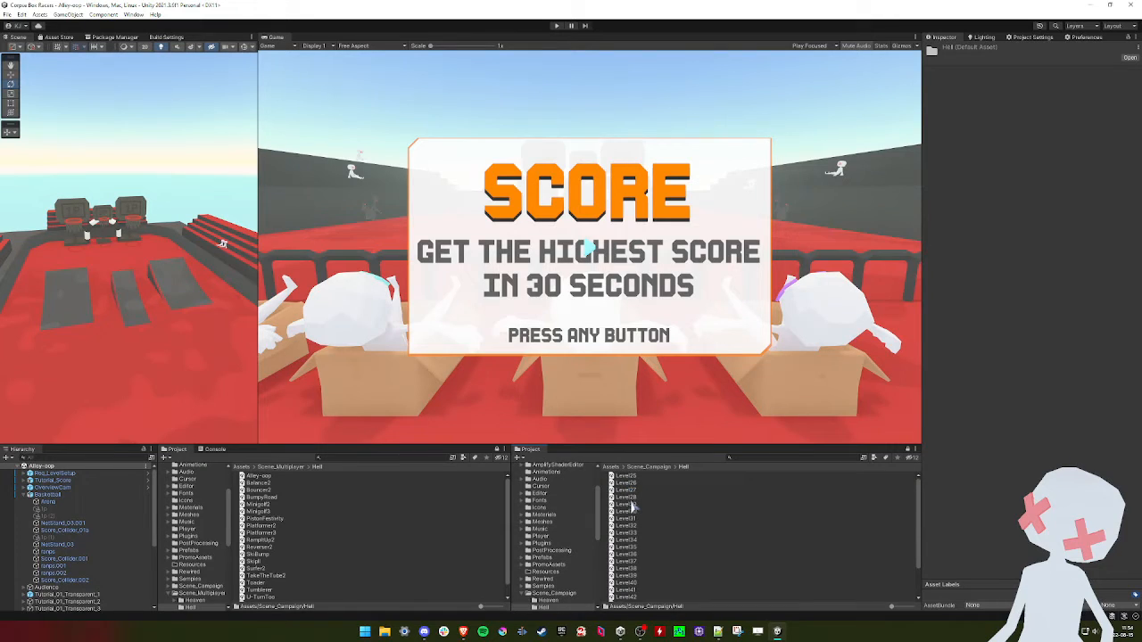
pyautogui.scroll(-2, 631, 505)
pyautogui.doubleClick(633, 514)
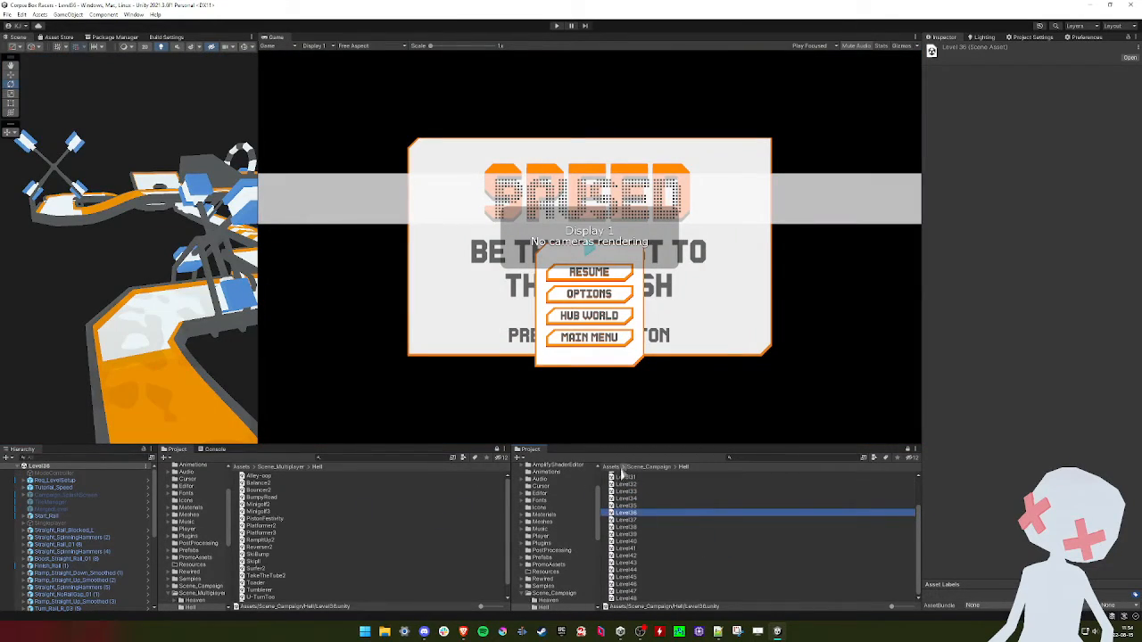
# Load the BaseScene alongside Level36 and enable Use Debug Setup on its Req_LevelSetup
pyautogui.click(618, 468)
pyautogui.moveTo(636, 542); pyautogui.dragTo(89, 527)
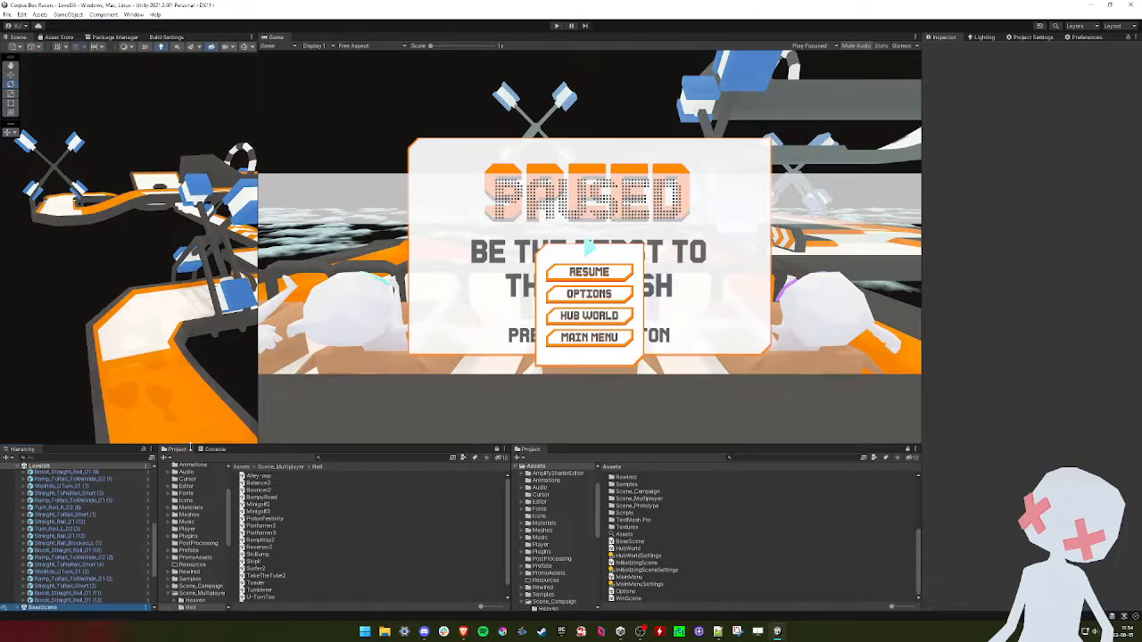
pyautogui.click(53, 481)
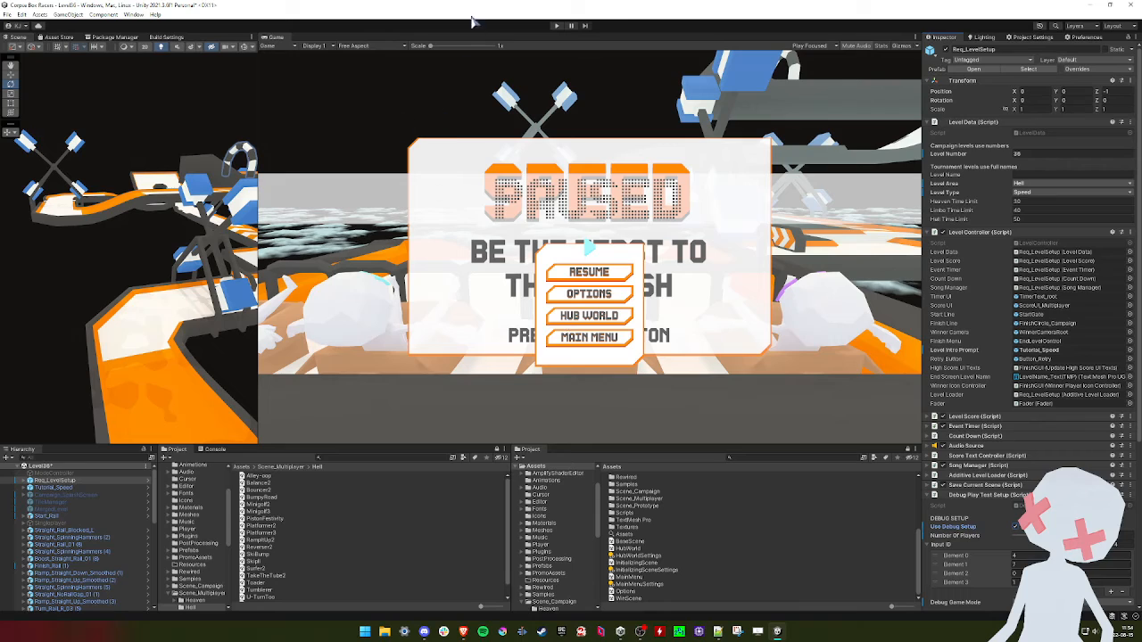
# Play-test Level36 in a maximized Game view to compare its Hell look, and stop the test
pyautogui.click(558, 25)
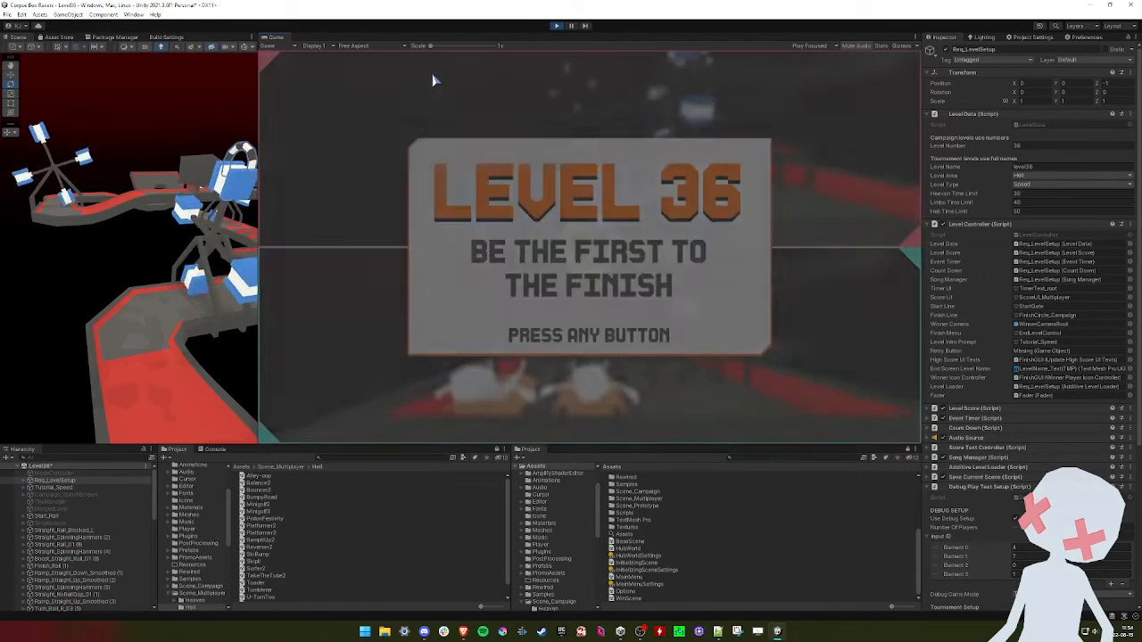
pyautogui.press('space')
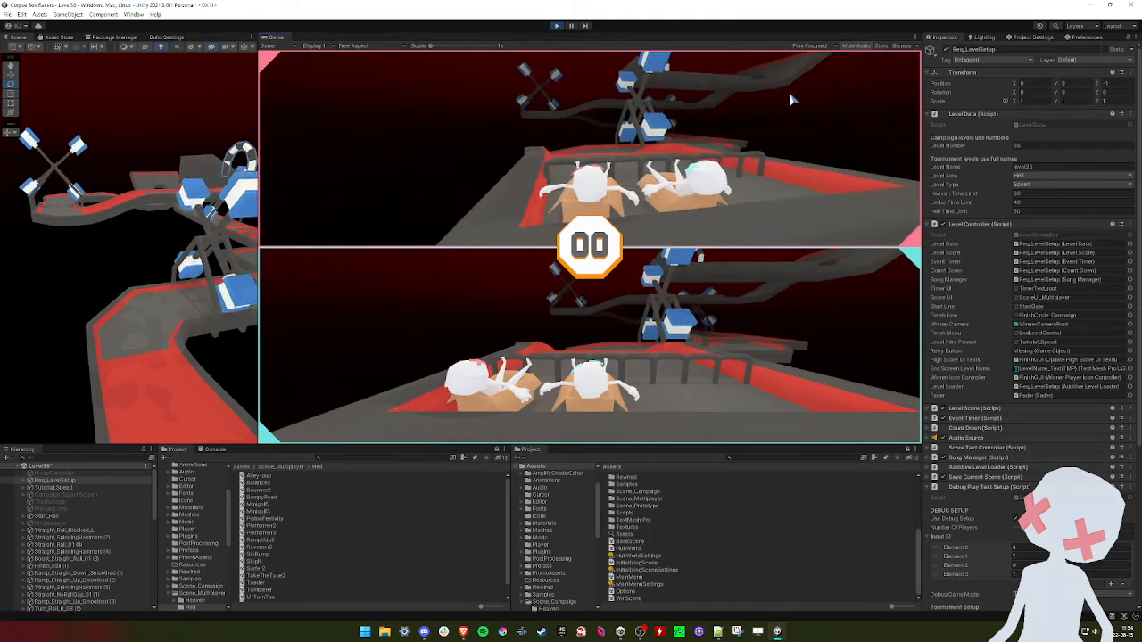
pyautogui.rightClick(273, 38)
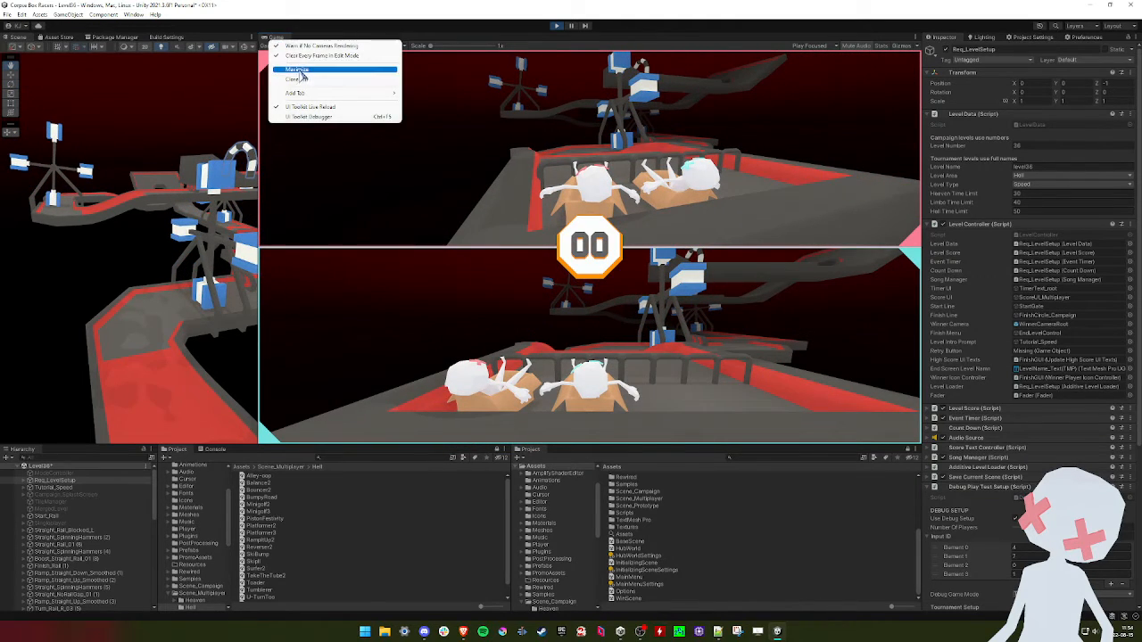
pyautogui.click(299, 71)
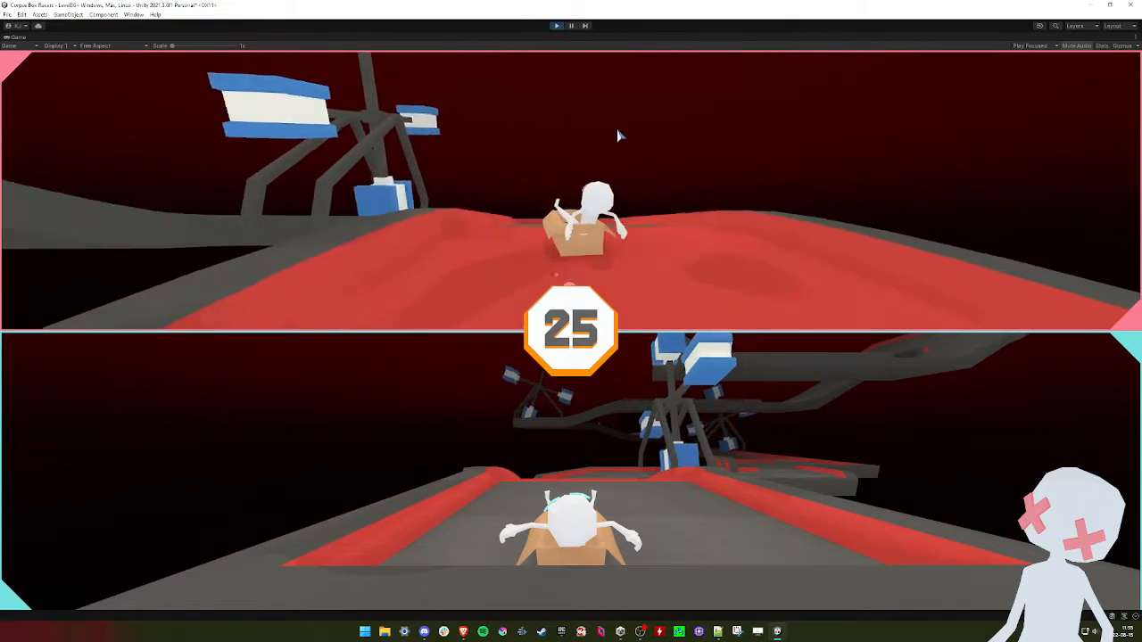
pyautogui.click(557, 27)
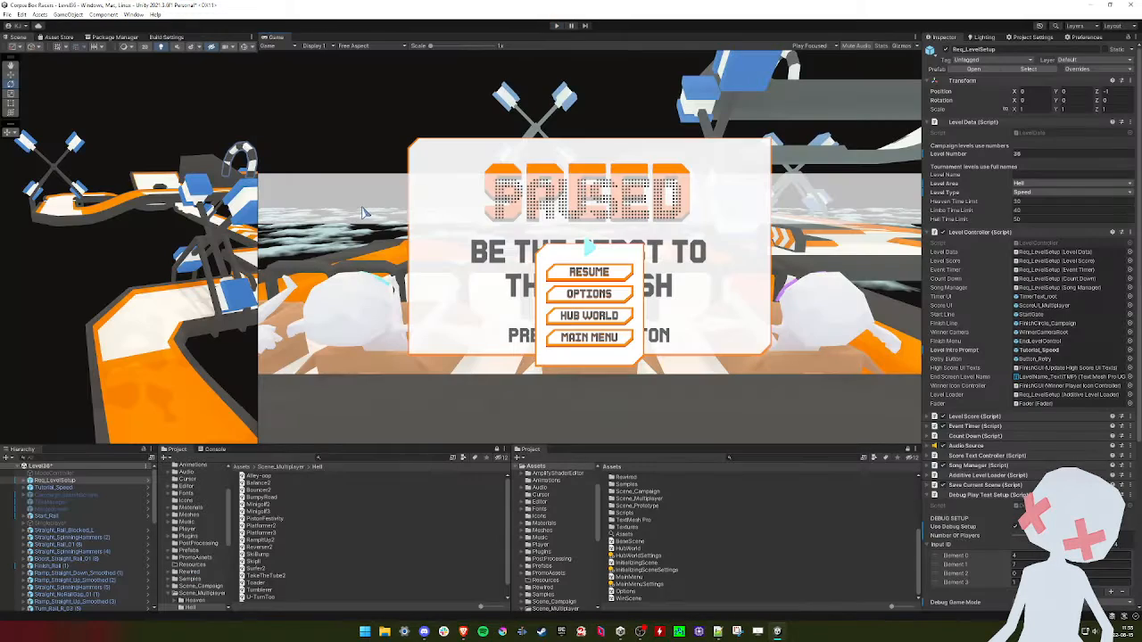
# Open the Balance2 scene from the multiplayer Hell folder without saving Level36, and select the Balance2 track mesh
pyautogui.moveTo(255, 203); pyautogui.dragTo(480, 224)
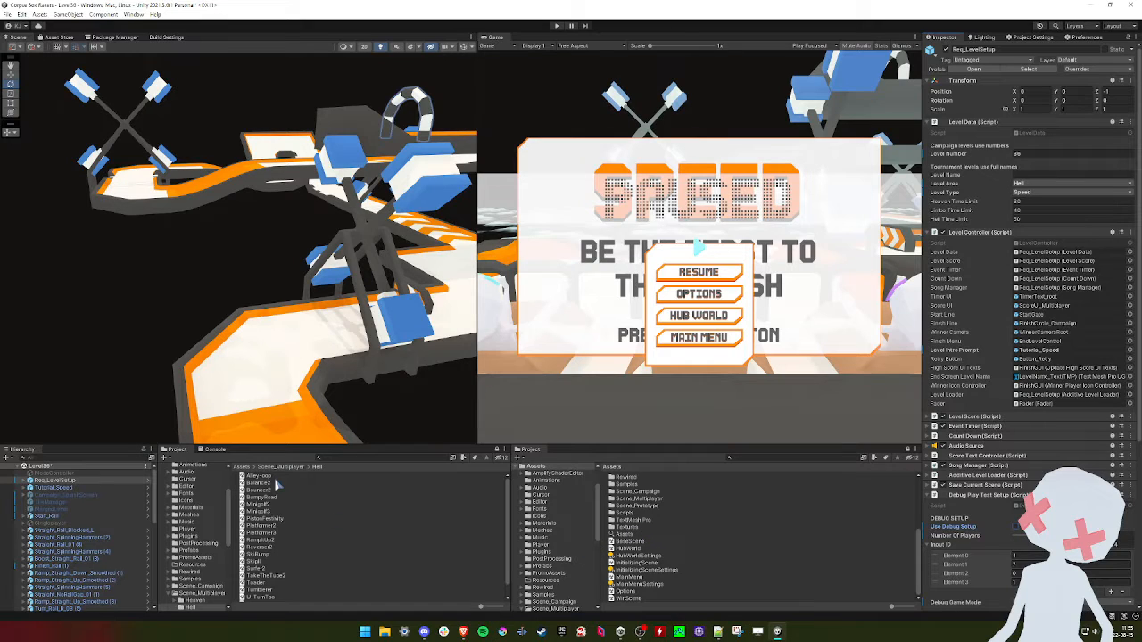
pyautogui.doubleClick(260, 484)
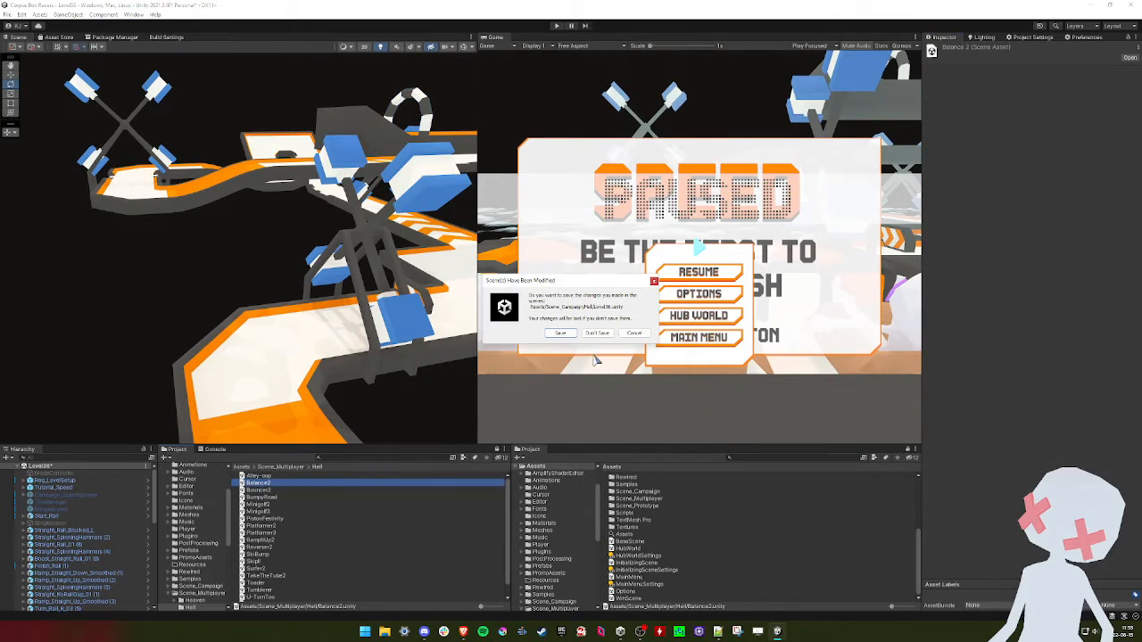
pyautogui.click(597, 333)
pyautogui.moveTo(272, 355); pyautogui.dragTo(339, 392, button='right')
pyautogui.click(340, 396)
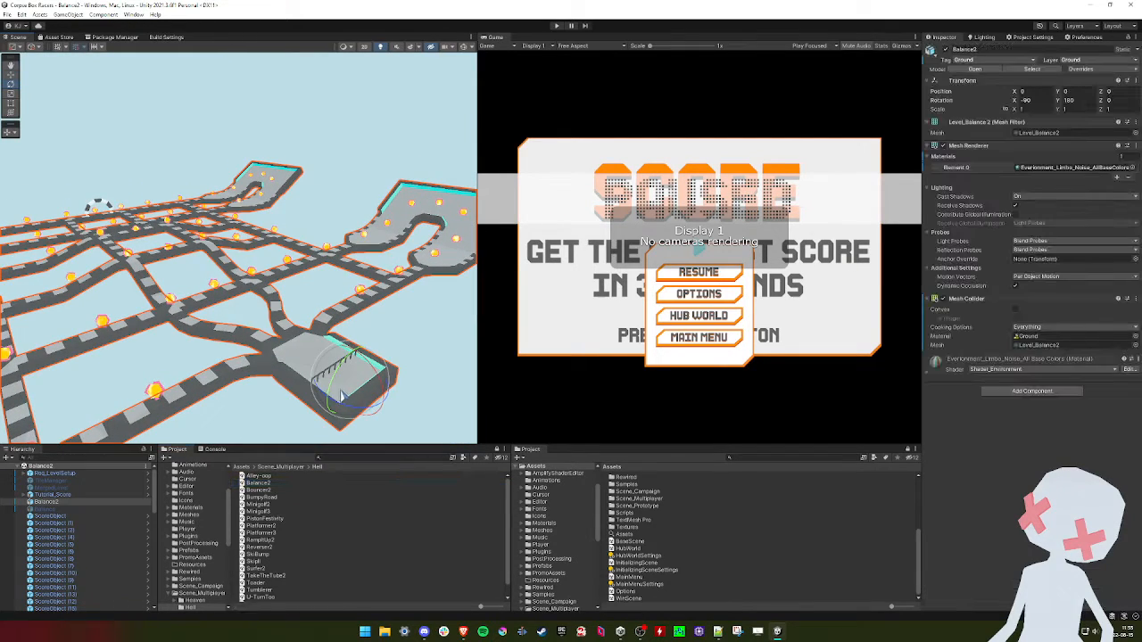
# Assign Everionment_Hell_Noise_AllBaseColors to the Balance2 track mesh and set the Level Area of its Req_LevelSetup to Hell
pyautogui.click(1132, 168)
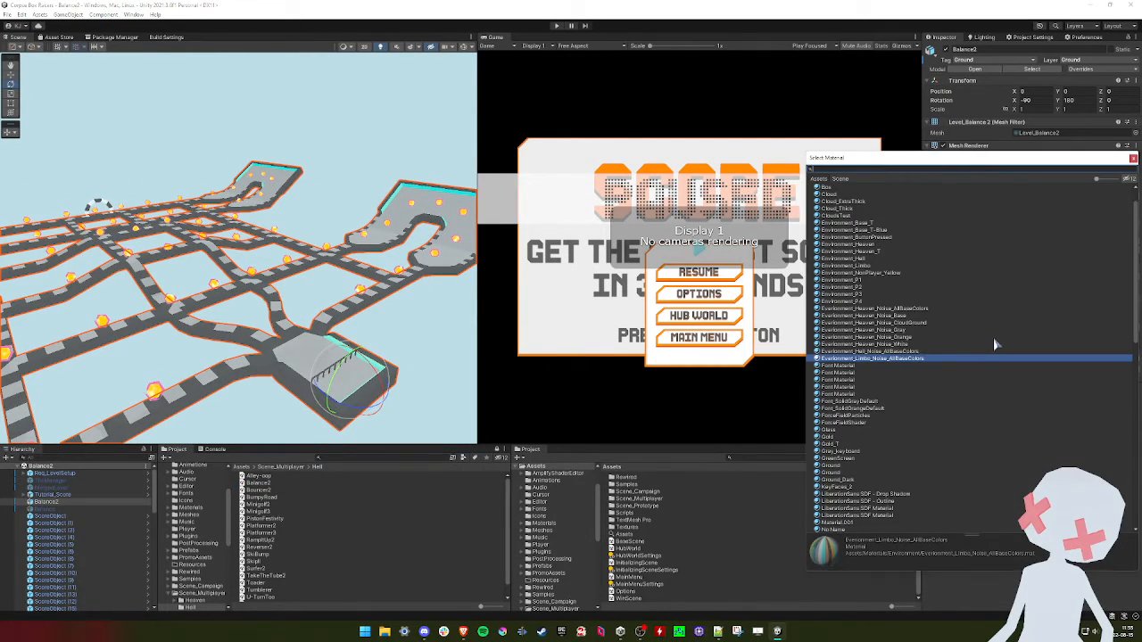
pyautogui.doubleClick(882, 350)
pyautogui.moveTo(295, 295); pyautogui.dragTo(317, 272, button='right')
pyautogui.click(107, 474)
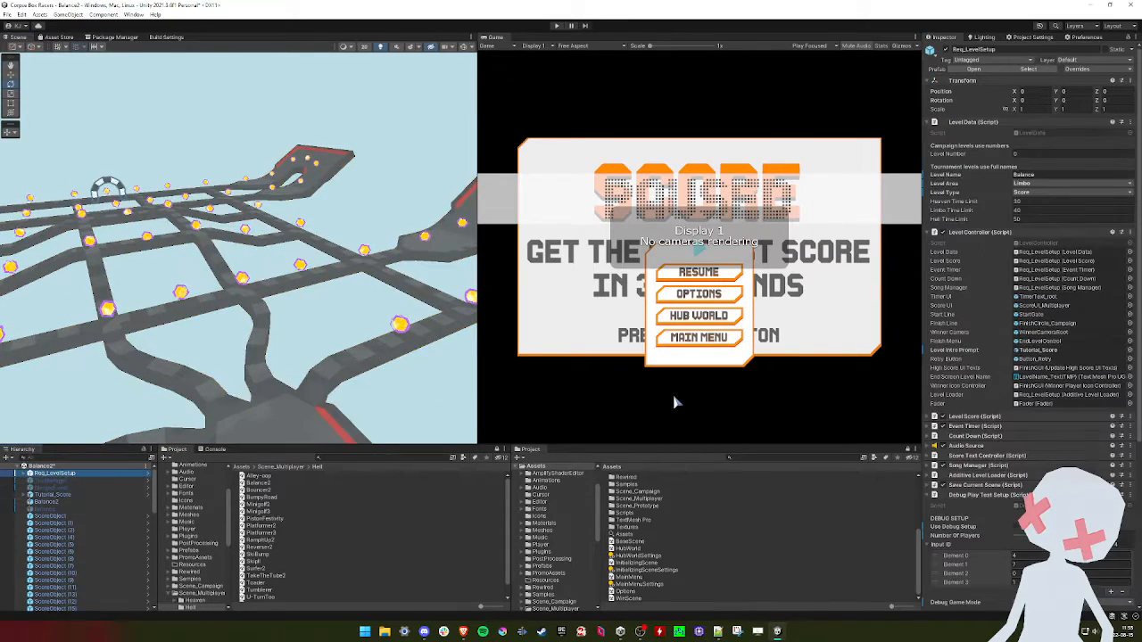
pyautogui.click(1040, 183)
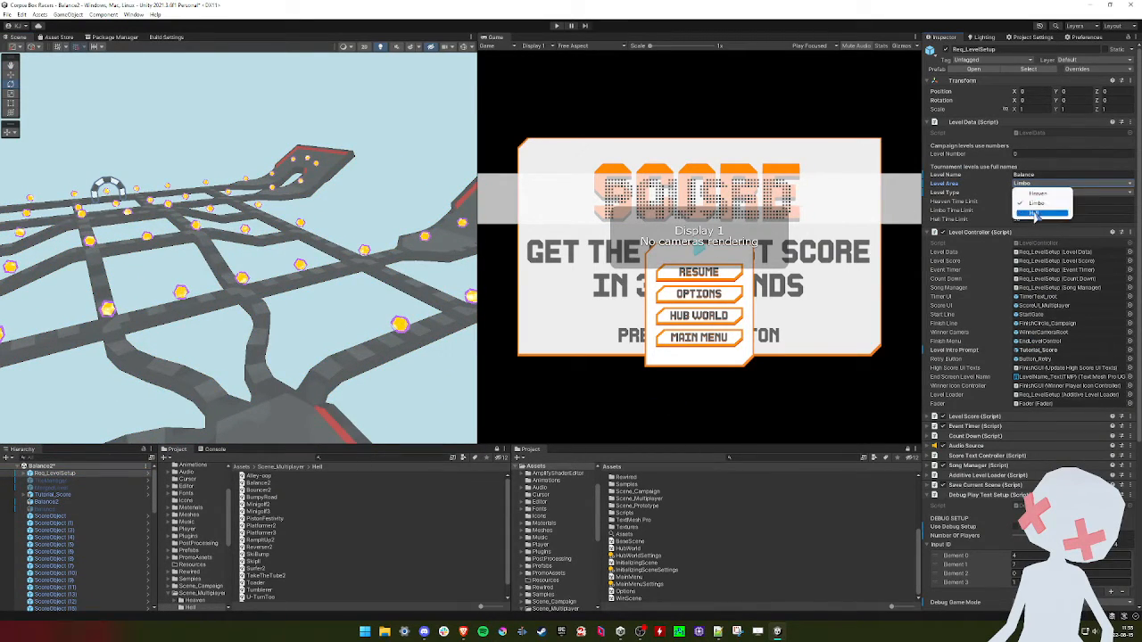
pyautogui.click(1035, 213)
pyautogui.moveTo(412, 272); pyautogui.dragTo(342, 277, button='right')
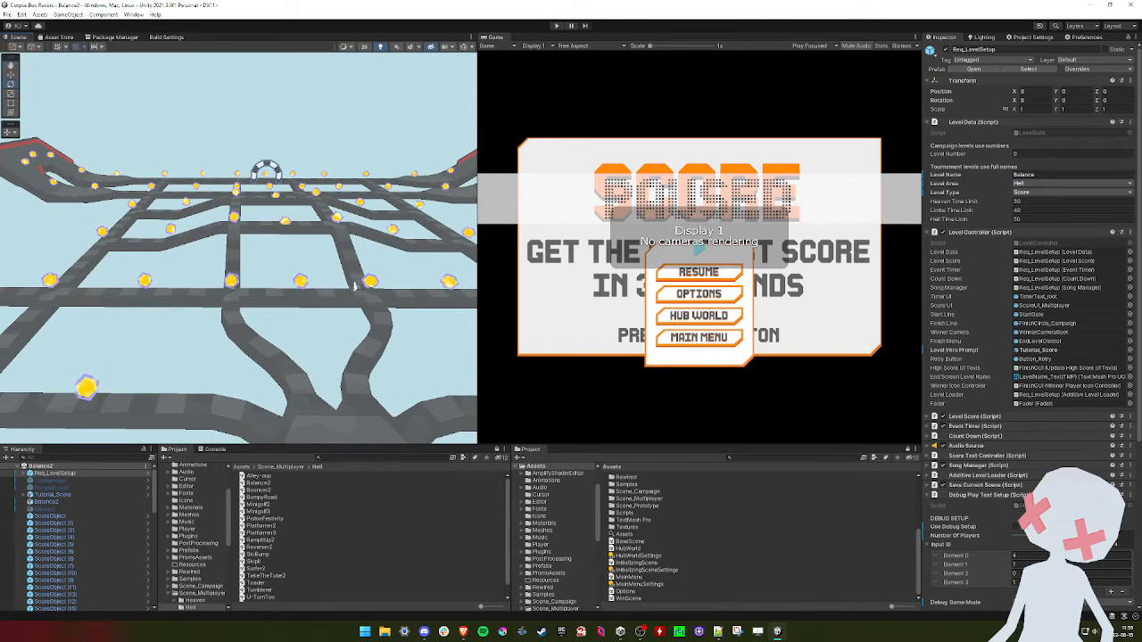
# Open the Bouncer2 scene from the multiplayer Hell folder and assign Everionment_Hell_Noise_AllBaseColors to its Bouncer2 ground mesh
pyautogui.doubleClick(258, 490)
pyautogui.press('w')
pyautogui.moveTo(221, 319); pyautogui.dragTo(247, 362, button='right')
pyautogui.press('w')
pyautogui.press('w')
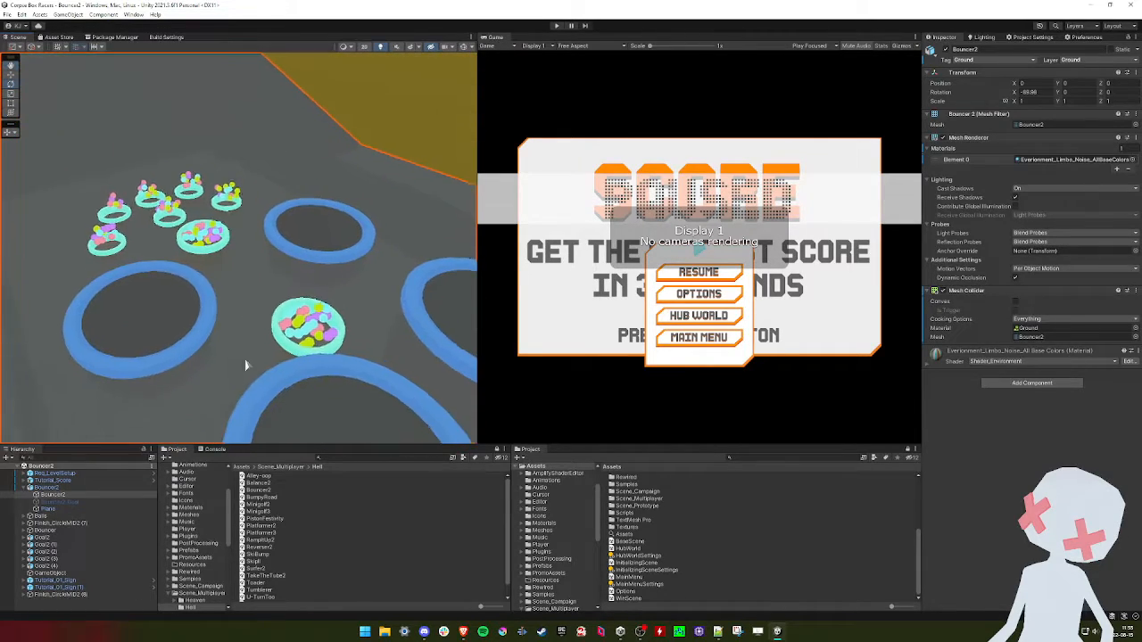
pyautogui.click(1132, 160)
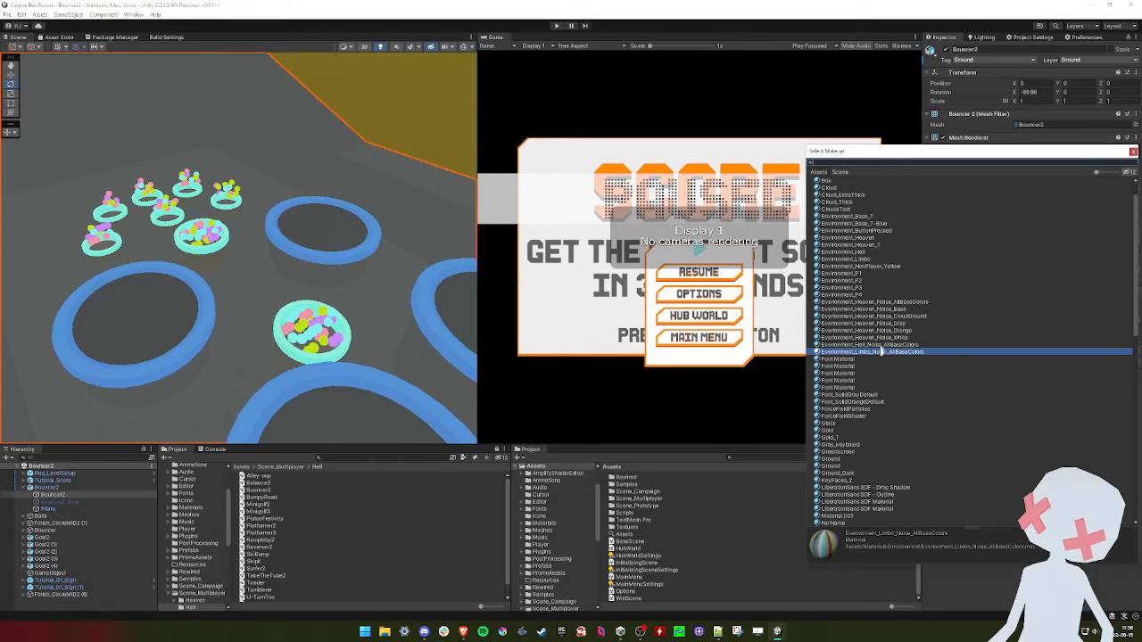
pyautogui.doubleClick(881, 345)
# Select all the ball-filled goals in the Bouncer2 level, assign them the Environment_Hell material, and save the scene
pyautogui.moveTo(228, 296); pyautogui.dragTo(219, 254, button='right')
pyautogui.press('d')
pyautogui.press('w')
pyautogui.press('w')
pyautogui.click(294, 296)
pyautogui.press('w')
pyautogui.keyDown('shift'); pyautogui.click(267, 223); pyautogui.keyUp('shift')
pyautogui.keyDown('shift'); pyautogui.click(217, 196); pyautogui.keyUp('shift')
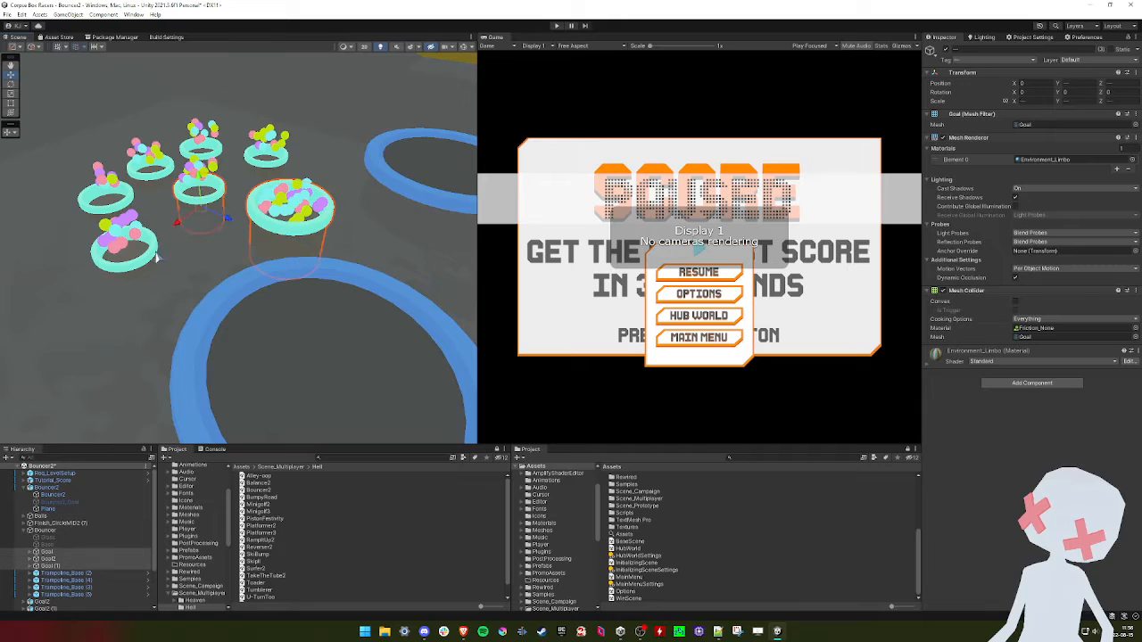
pyautogui.keyDown('shift'); pyautogui.click(150, 253); pyautogui.keyUp('shift')
pyautogui.keyDown('shift'); pyautogui.click(248, 164); pyautogui.keyUp('shift')
pyautogui.keyDown('shift'); pyautogui.click(213, 155); pyautogui.keyUp('shift')
pyautogui.keyDown('shift'); pyautogui.click(164, 174); pyautogui.keyUp('shift')
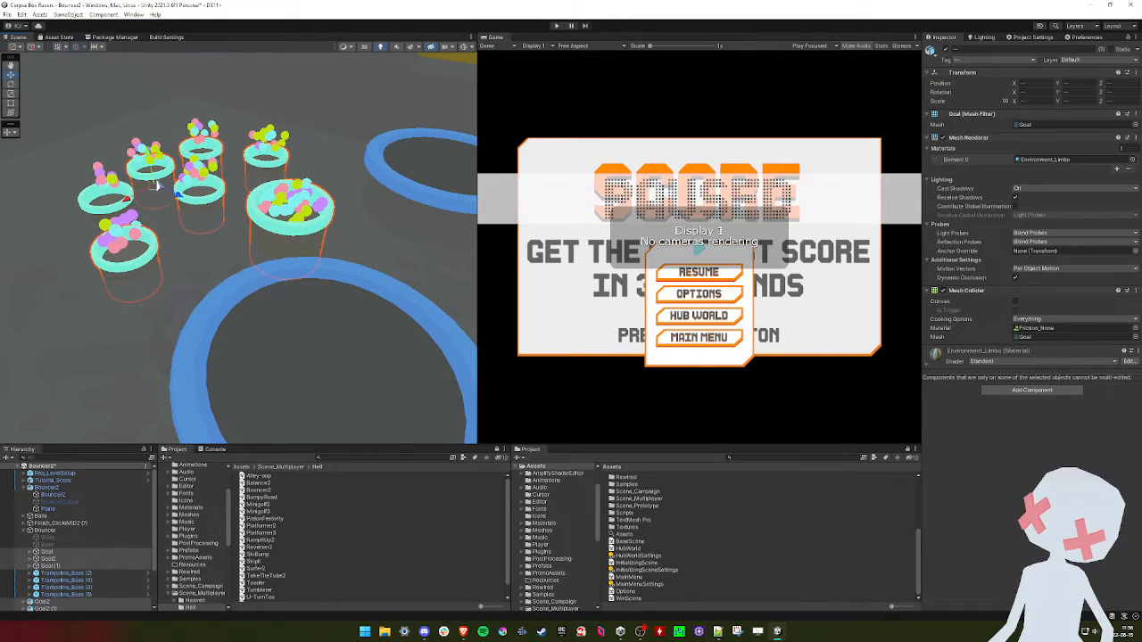
pyautogui.click(1132, 159)
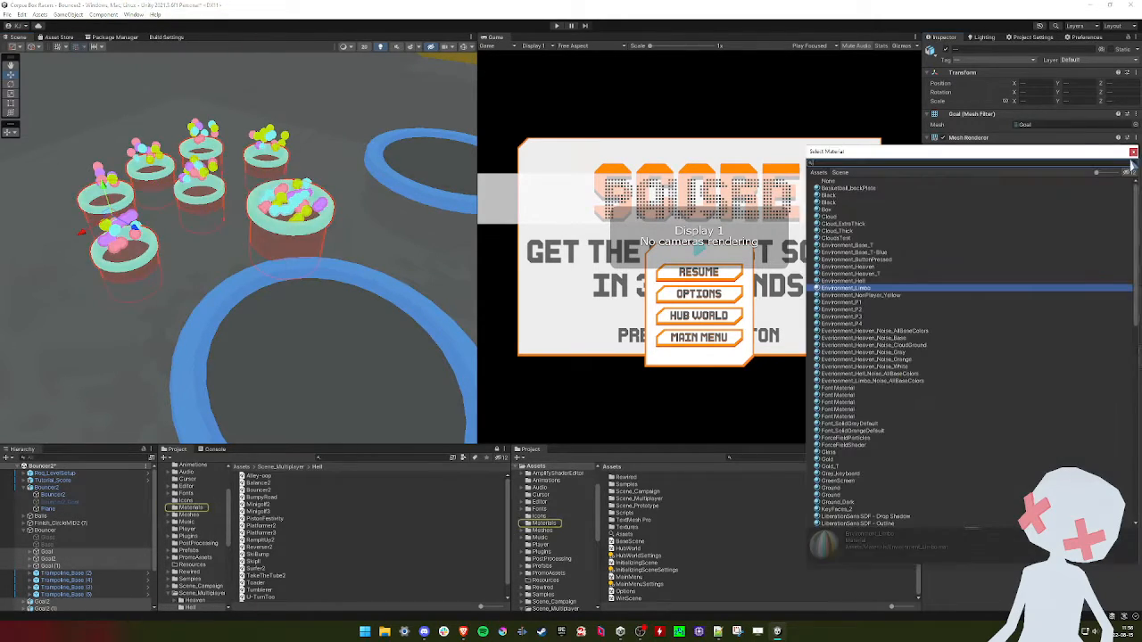
pyautogui.doubleClick(861, 283)
pyautogui.moveTo(272, 230); pyautogui.dragTo(250, 222, button='right')
pyautogui.hotkey('ctrl', 's')
# Set the Level Area of Bouncer2's Req_LevelSetup to Hell
pyautogui.click(67, 473)
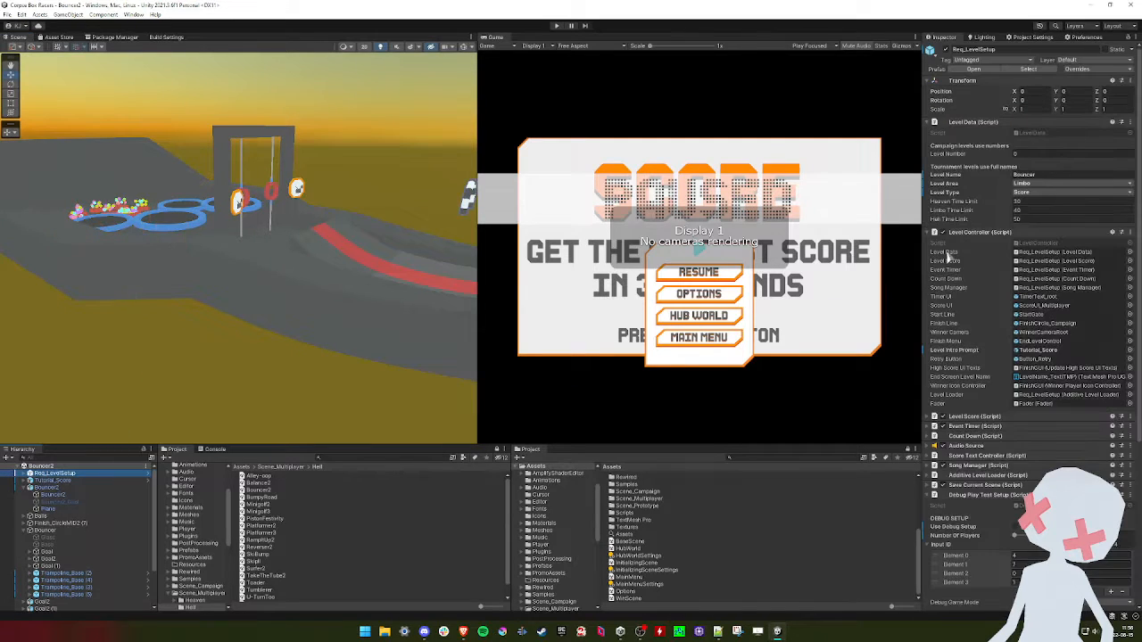
pyautogui.click(1035, 184)
pyautogui.click(1039, 214)
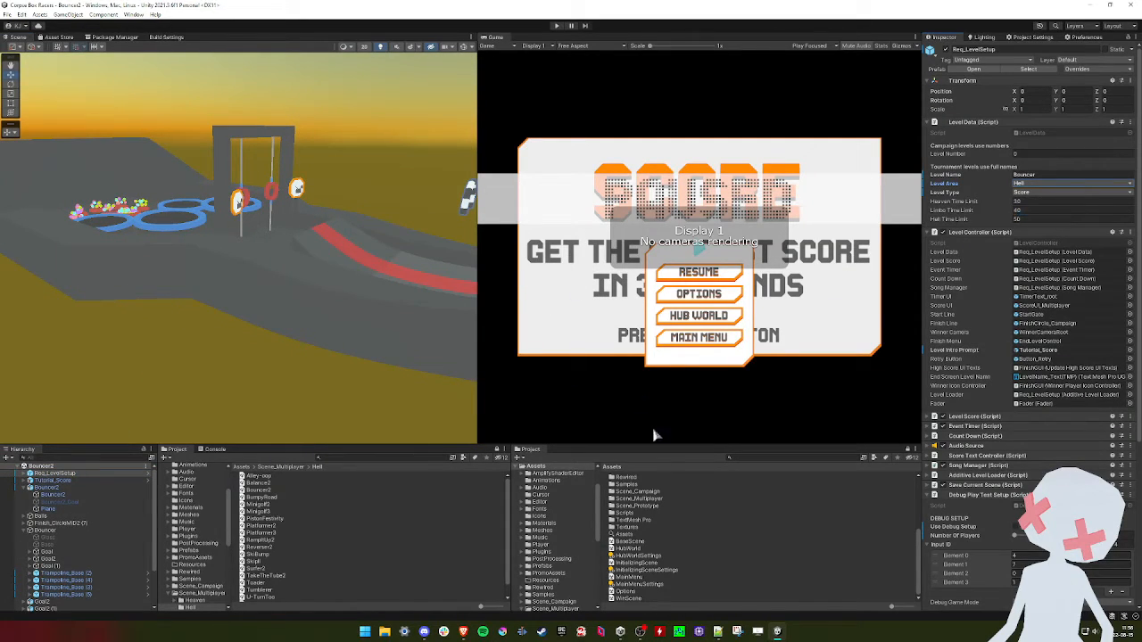
# Open the BumpyRoad scene and assign Everionment_Hell_Noise_AllBaseColors to both the BumpyRoad_Edge and BumpyRoad_Road meshes
pyautogui.click(258, 491)
pyautogui.doubleClick(260, 498)
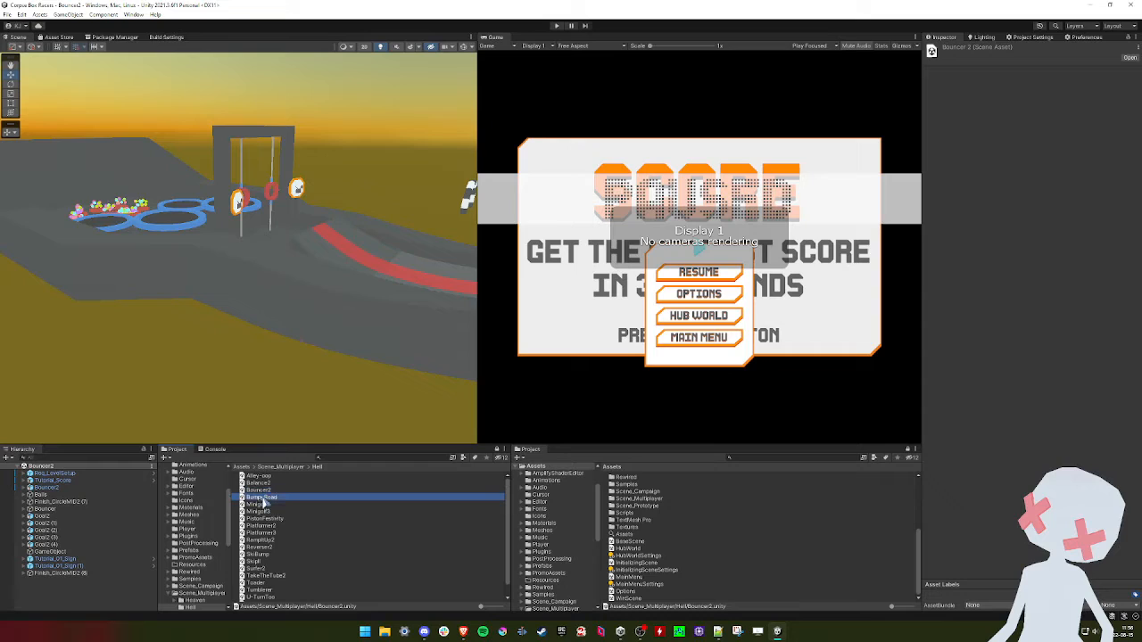
pyautogui.moveTo(263, 268); pyautogui.dragTo(230, 299, button='right')
pyautogui.doubleClick(304, 302)
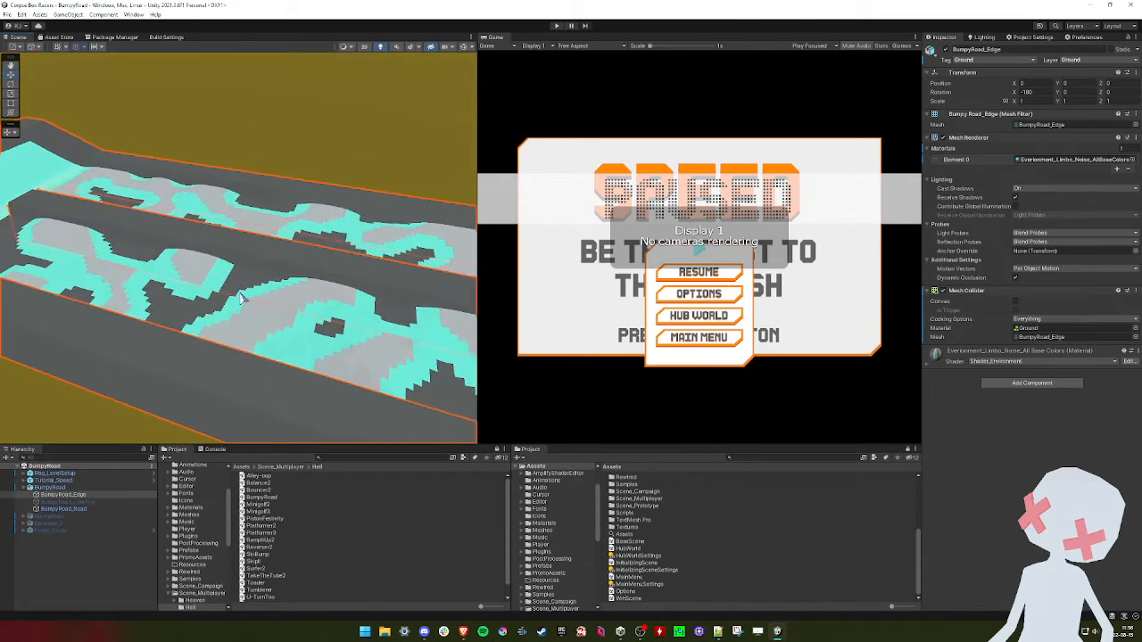
pyautogui.click(230, 299)
pyautogui.click(298, 295)
pyautogui.moveTo(309, 257); pyautogui.dragTo(207, 312, button='right')
pyautogui.keyDown('ctrl'); pyautogui.click(68, 509); pyautogui.keyUp('ctrl')
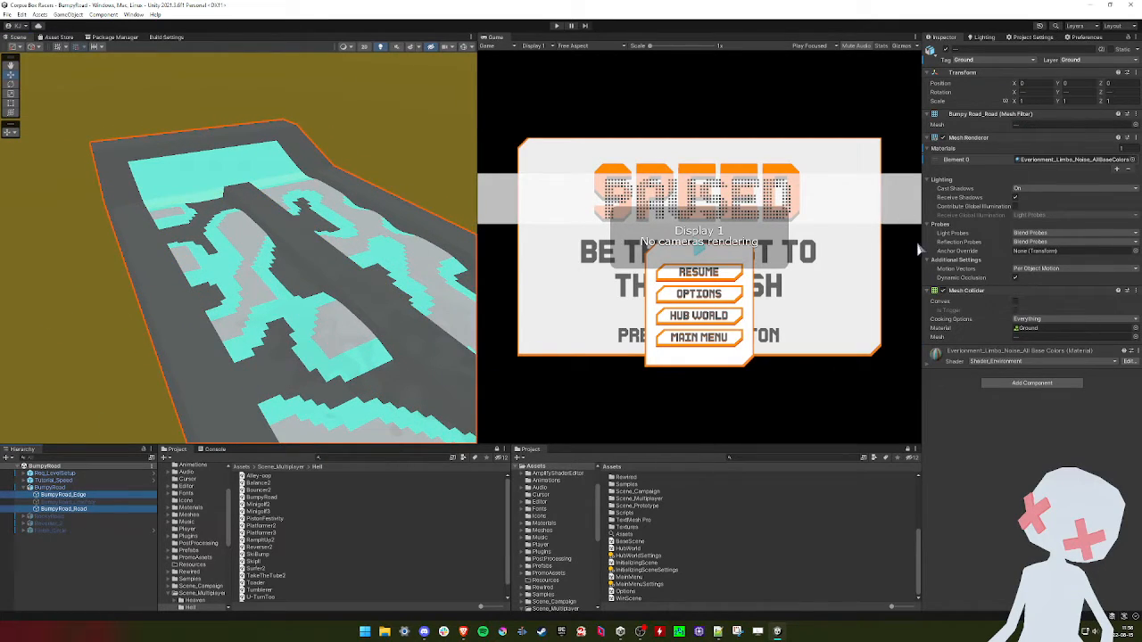
pyautogui.click(1133, 159)
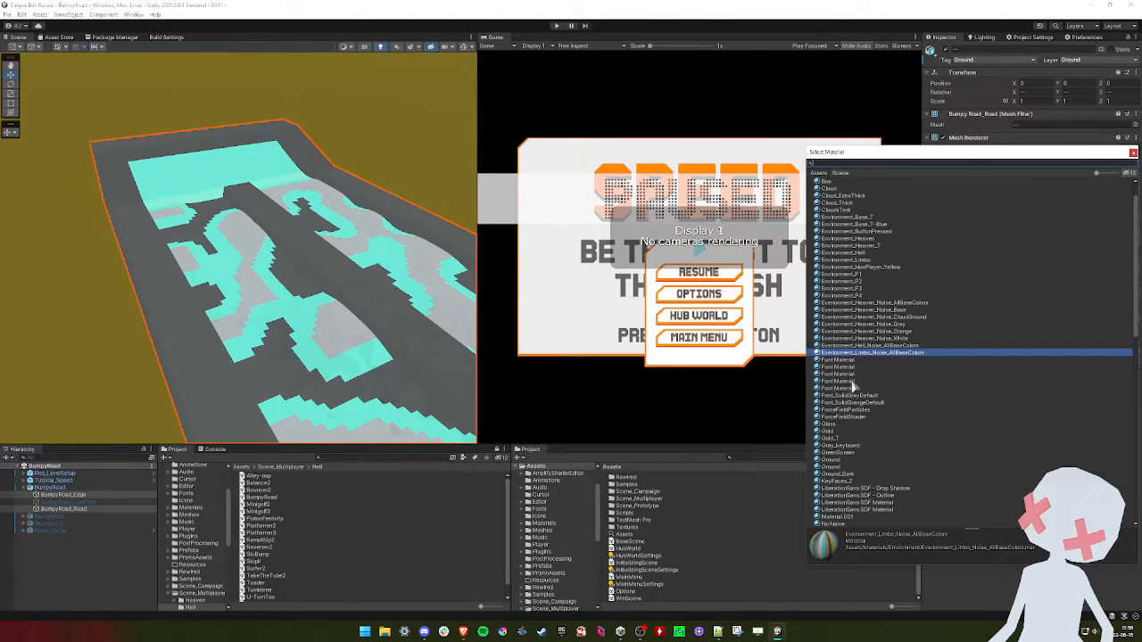
pyautogui.doubleClick(874, 346)
# Look over the recolored BumpyRoad track and set the Level Area of its Req_LevelSetup to Hell
pyautogui.moveTo(246, 268); pyautogui.dragTo(146, 240, button='right')
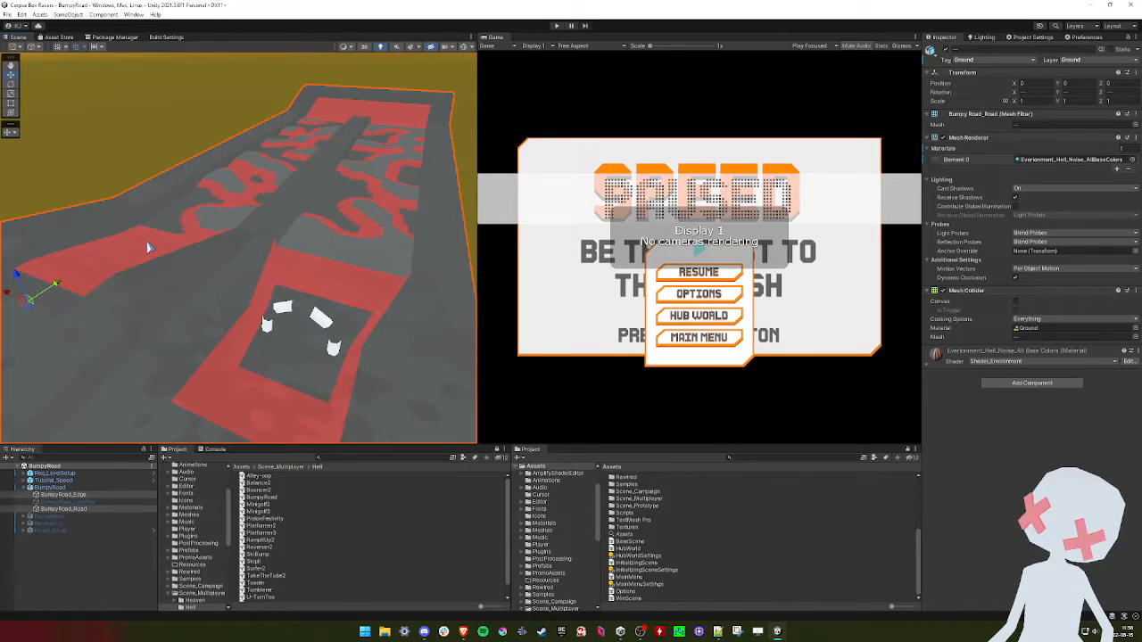
pyautogui.moveTo(146, 247); pyautogui.dragTo(274, 238, button='right')
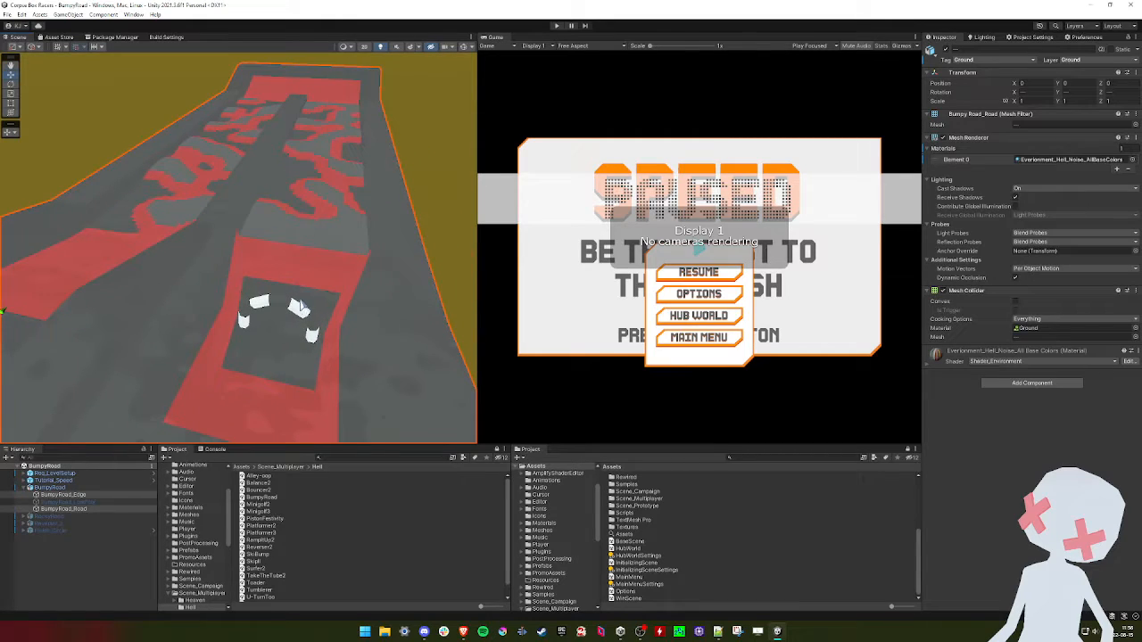
pyautogui.moveTo(299, 308); pyautogui.dragTo(311, 275, button='right')
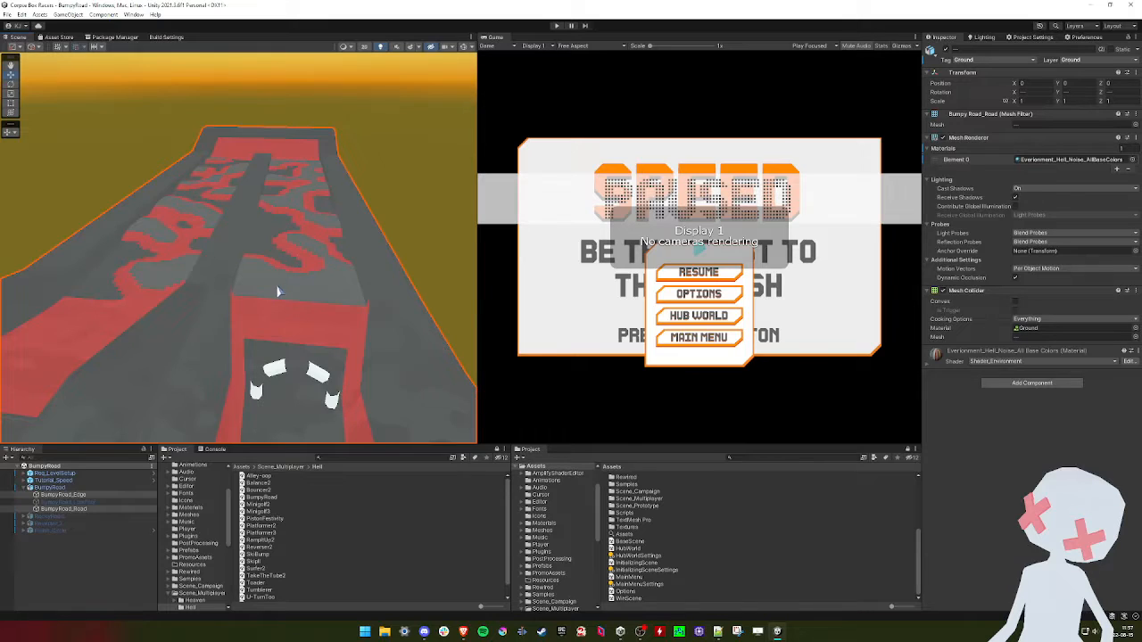
pyautogui.click(53, 473)
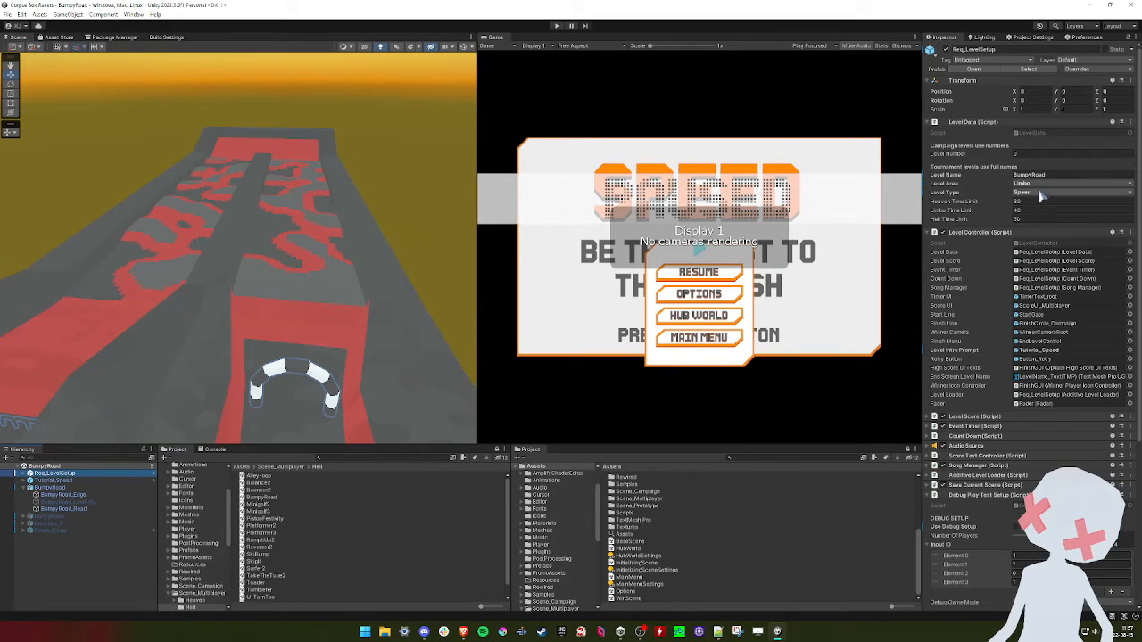
pyautogui.click(1040, 184)
pyautogui.click(1035, 217)
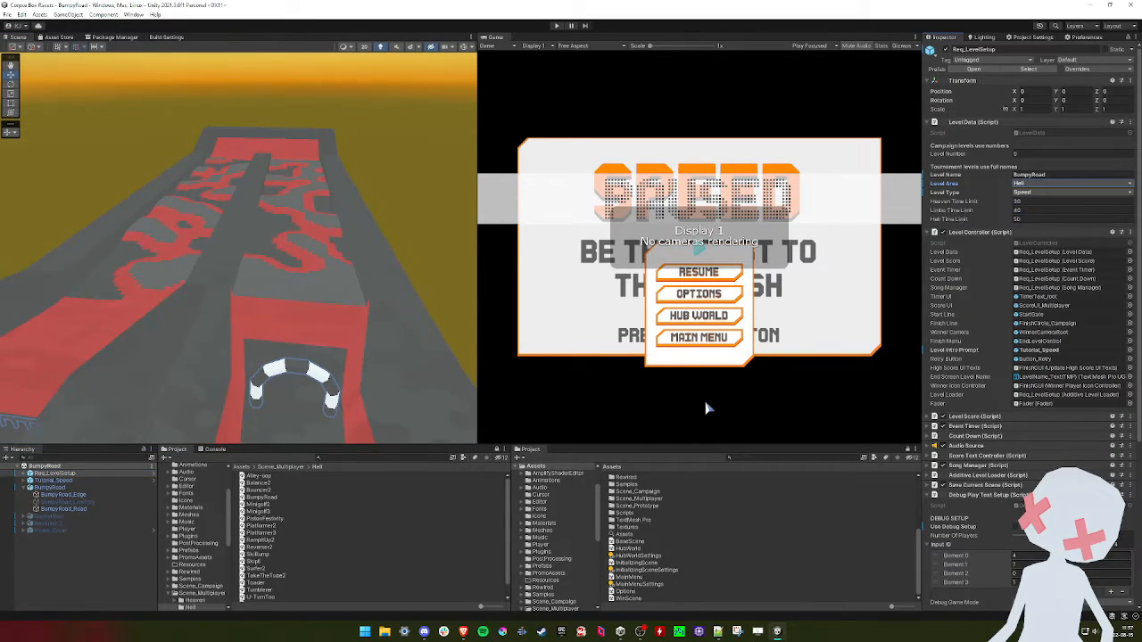
# Open the Minigolf2 scene and assign Everionment_Hell_Noise_AllBaseColors to the Minigolf_Limbo course mesh
pyautogui.doubleClick(267, 505)
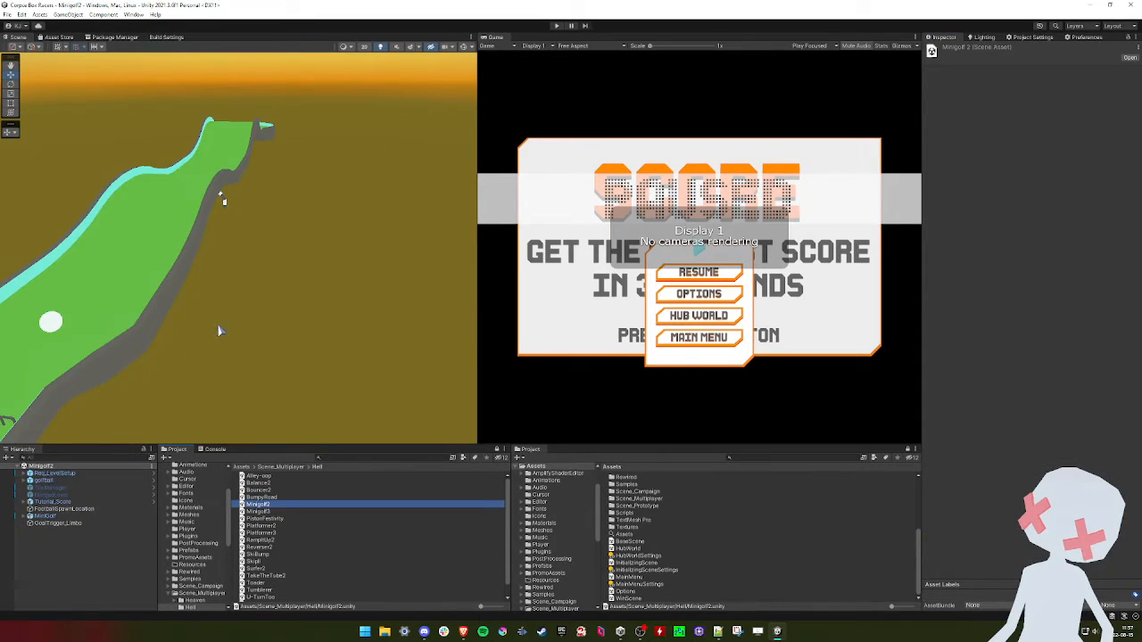
pyautogui.click(288, 346)
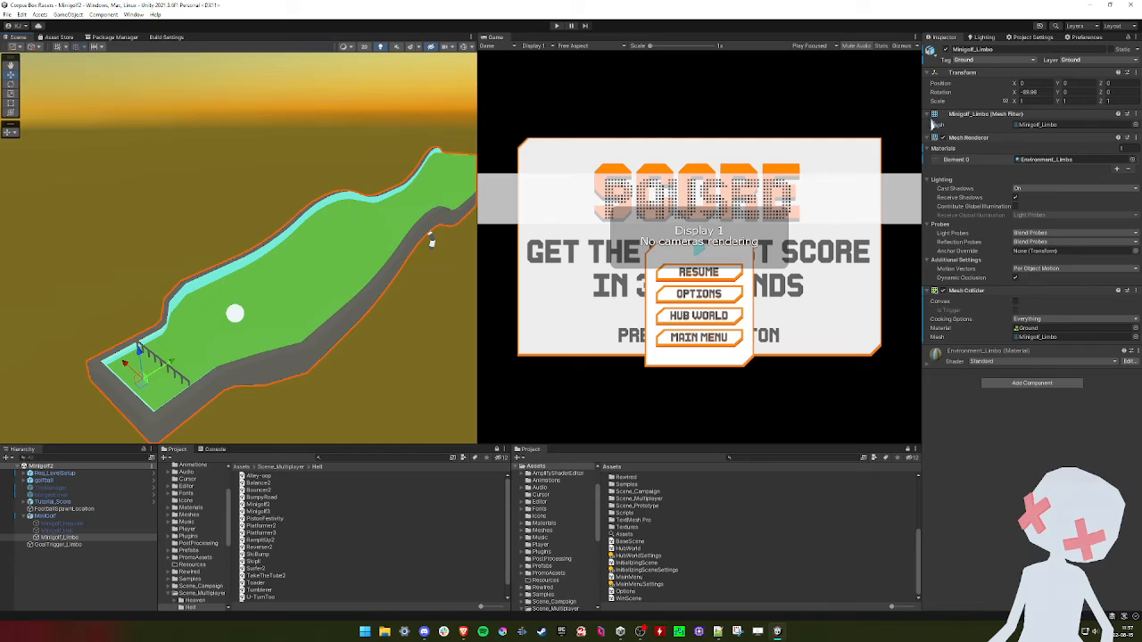
pyautogui.click(1132, 159)
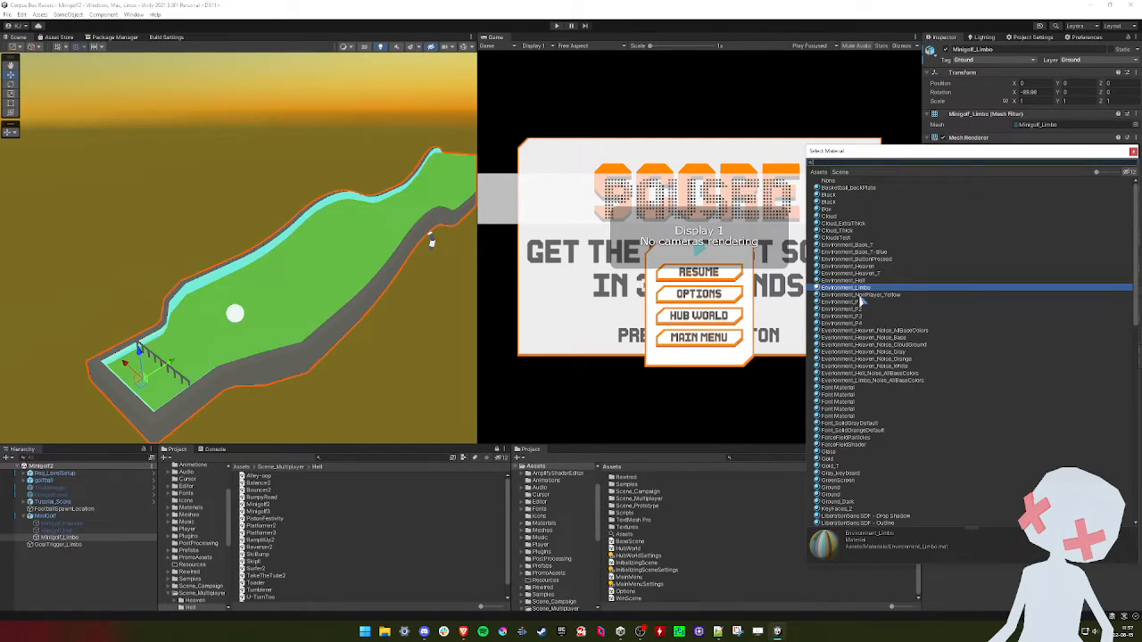
pyautogui.doubleClick(872, 373)
pyautogui.press('w')
pyautogui.moveTo(232, 242); pyautogui.dragTo(180, 214, button='right')
# Set the Level Area of Minigolf2's Req_LevelSetup to Hell and look over the course
pyautogui.click(55, 473)
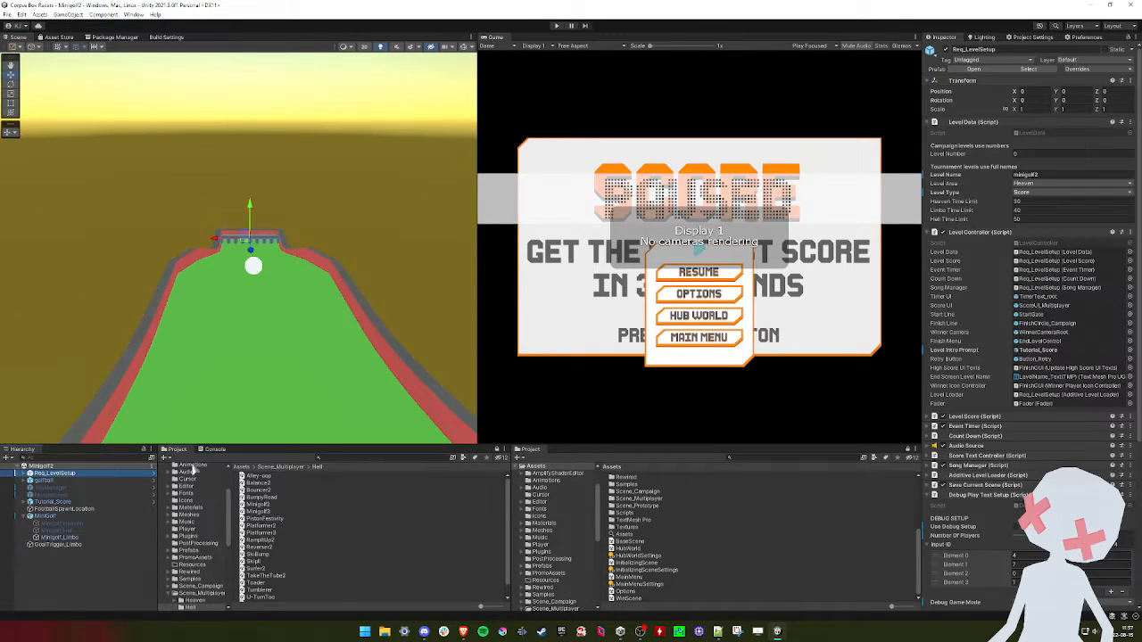
pyautogui.click(1040, 193)
pyautogui.click(1042, 185)
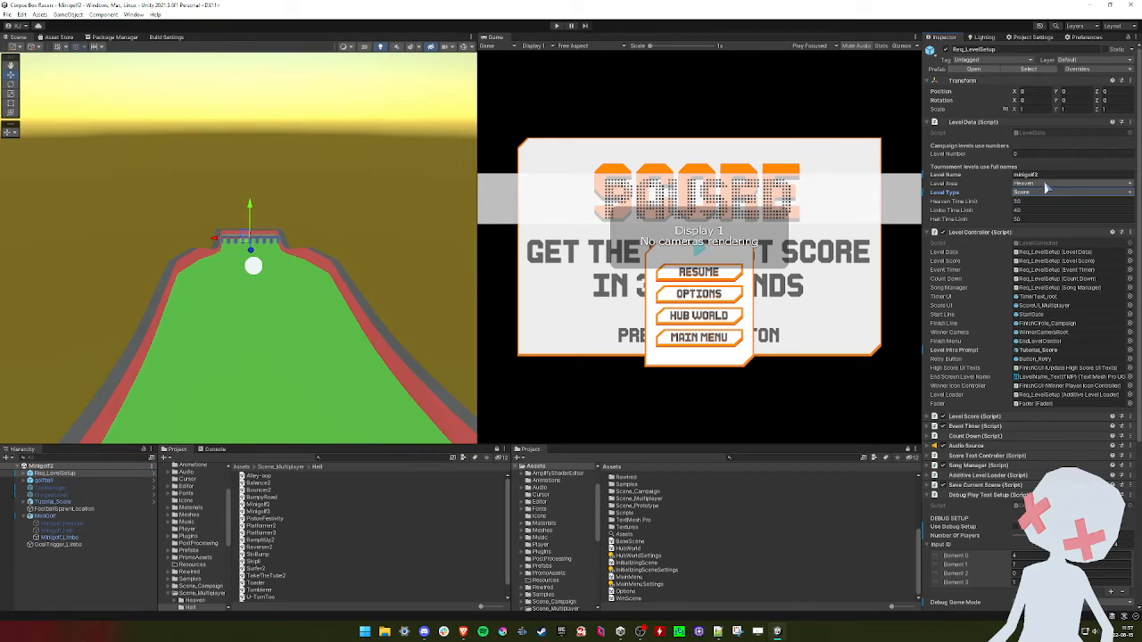
pyautogui.click(1044, 185)
pyautogui.click(1044, 213)
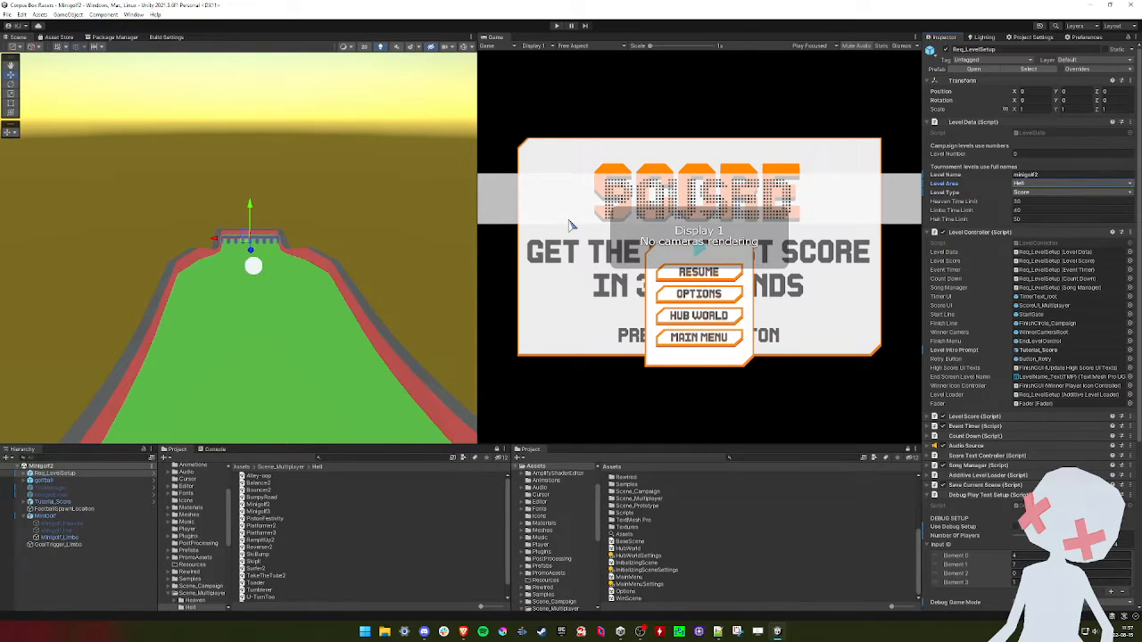
pyautogui.press('a')
pyautogui.moveTo(302, 257); pyautogui.dragTo(398, 257, button='right')
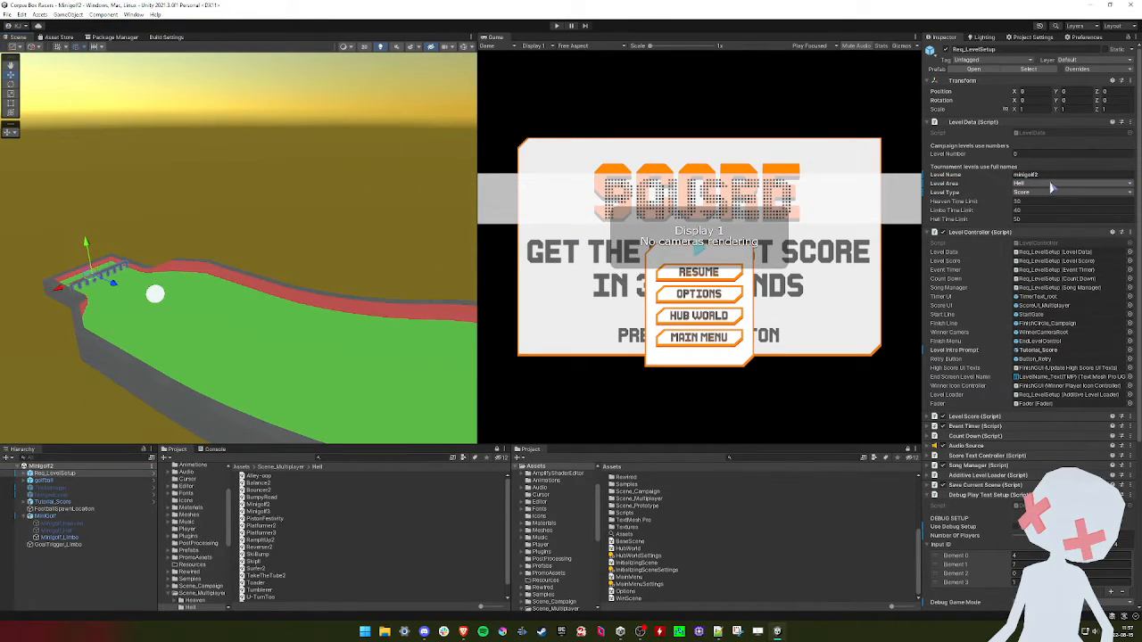
pyautogui.moveTo(275, 234); pyautogui.dragTo(402, 233, button='right')
pyautogui.press('a')
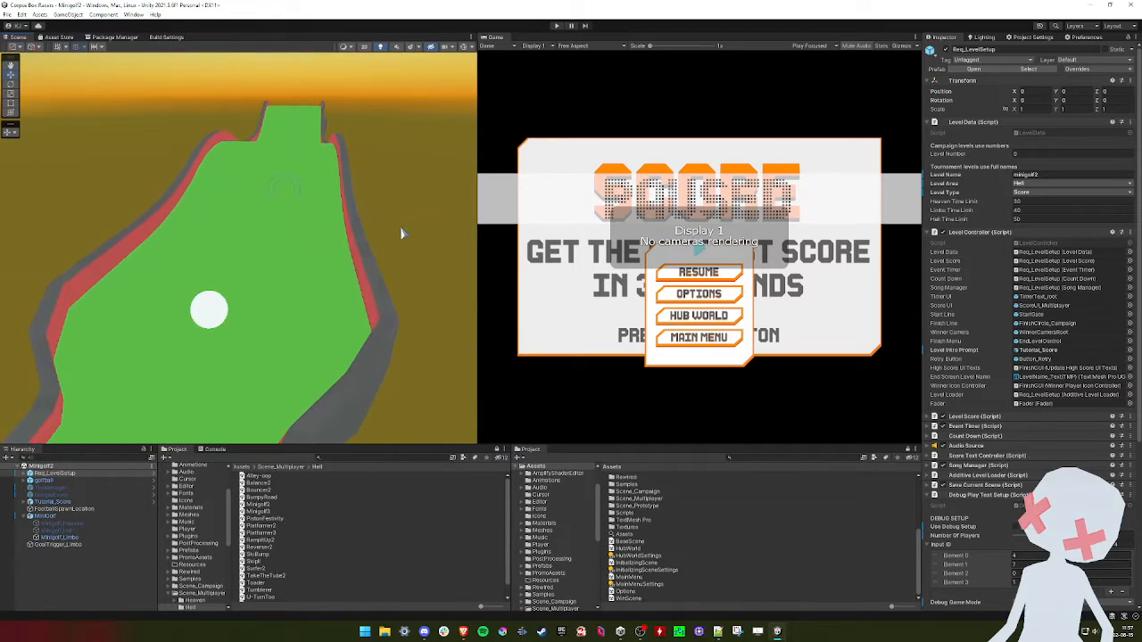
# Open the Minigolf3 scene and set the Level Area of its Req_LevelSetup to Hell
pyautogui.doubleClick(258, 511)
pyautogui.click(93, 476)
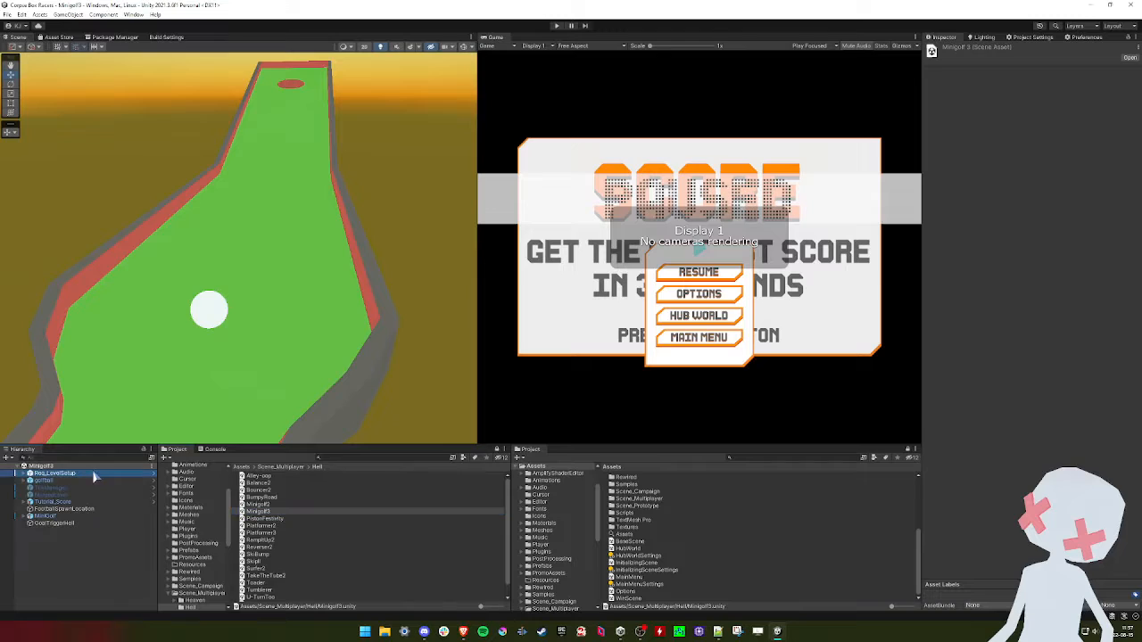
pyautogui.click(1040, 192)
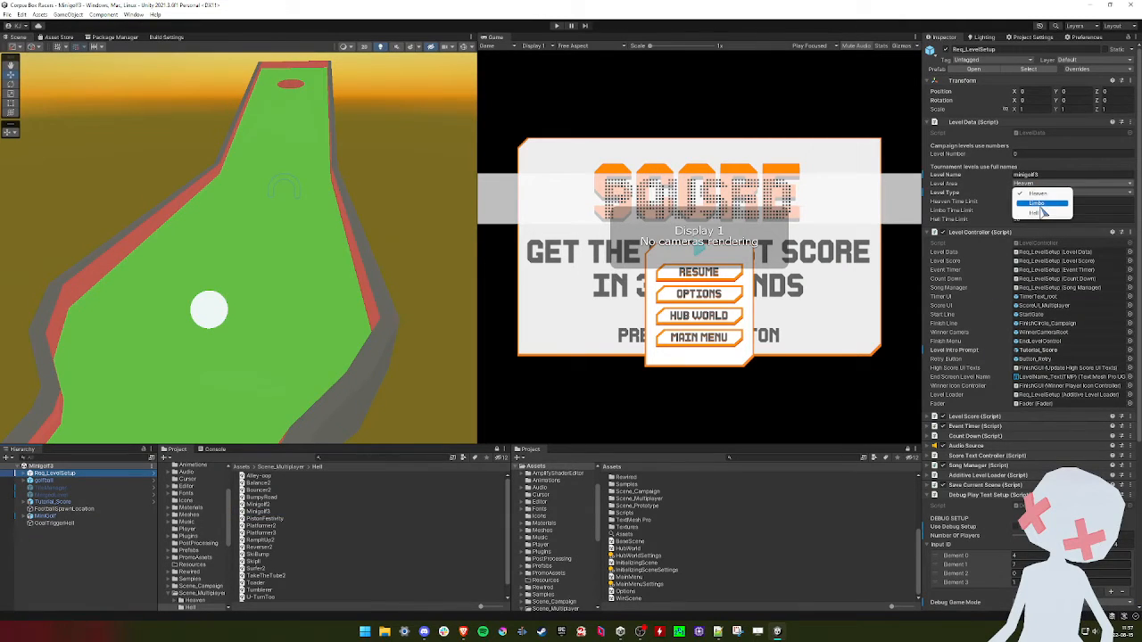
pyautogui.click(1042, 212)
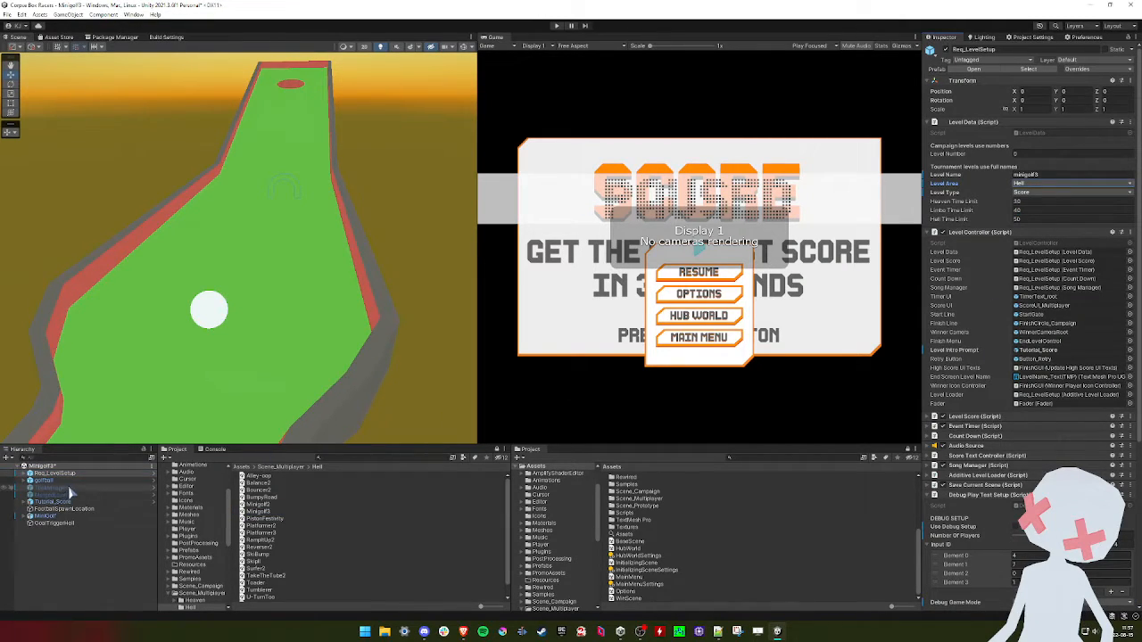
# Assign Everionment_Hell_Noise_AllBaseColors to the Minigolf_Hell course mesh in the Minigolf3 level
pyautogui.click(74, 516)
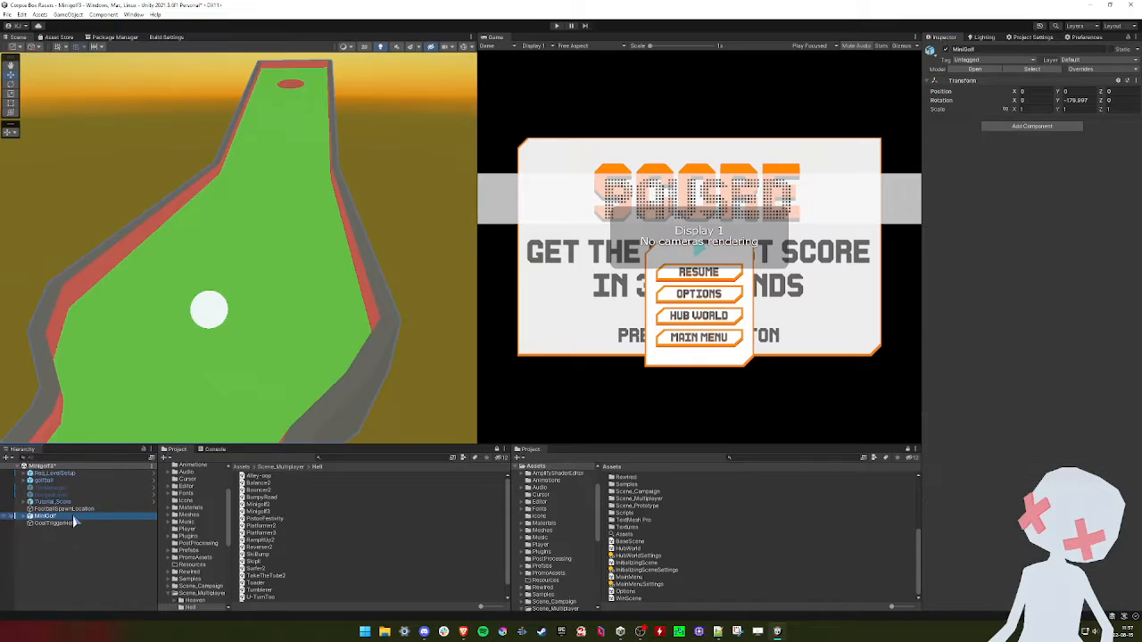
pyautogui.click(335, 339)
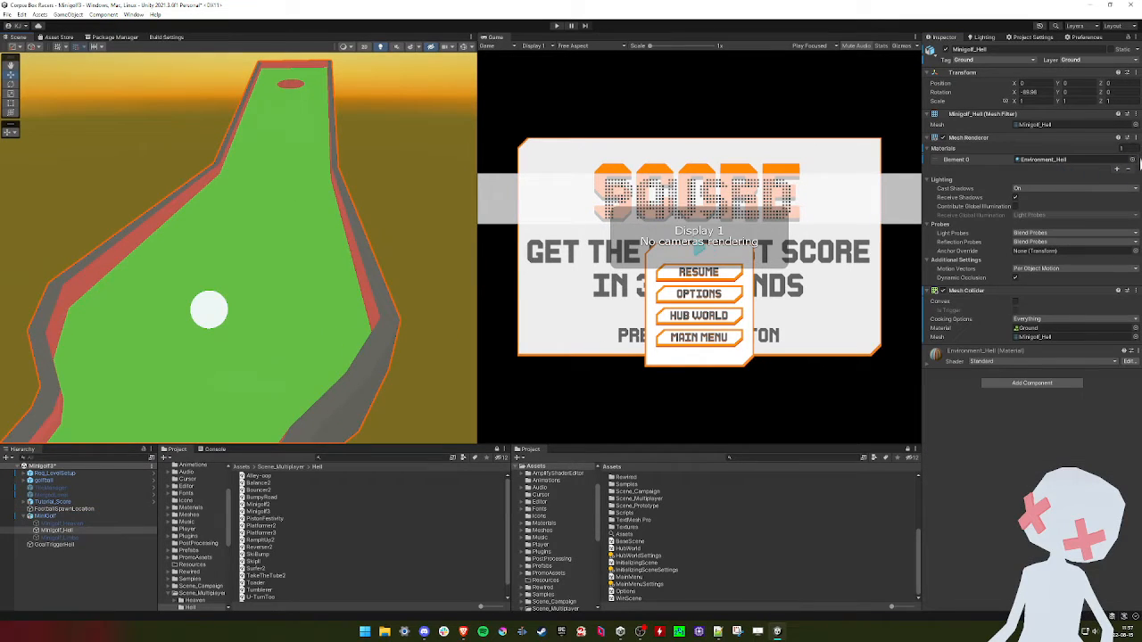
pyautogui.click(1132, 160)
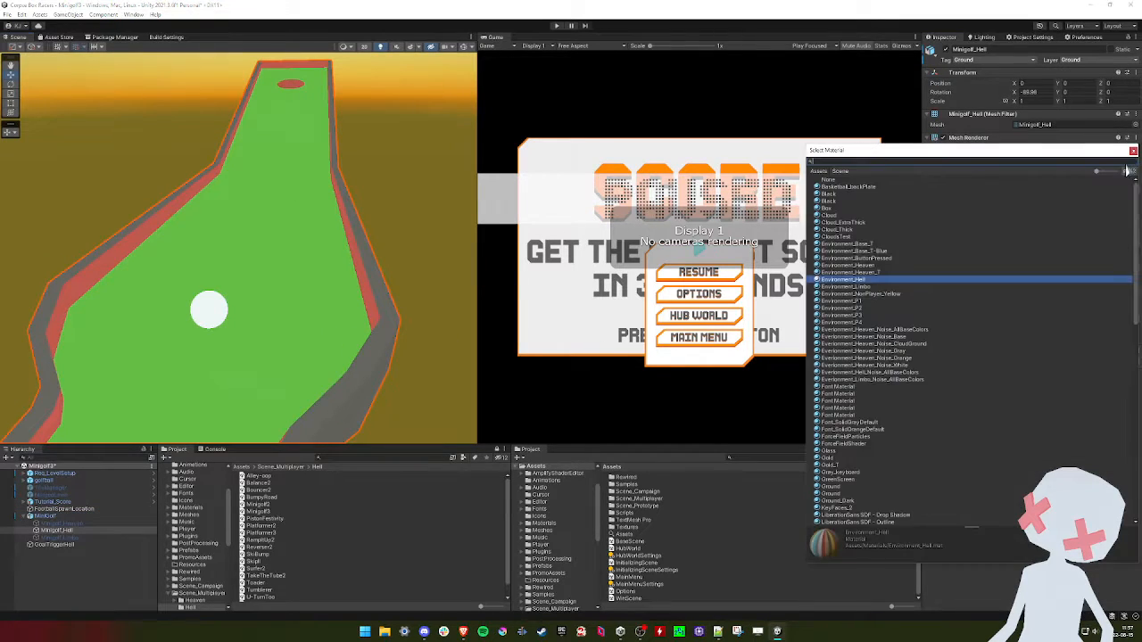
pyautogui.doubleClick(888, 373)
pyautogui.click(330, 253)
pyautogui.moveTo(211, 223); pyautogui.dragTo(193, 224, button='right')
# Open the PistonFestivity scene and inspect the Edge mesh beside the pistons
pyautogui.doubleClick(261, 518)
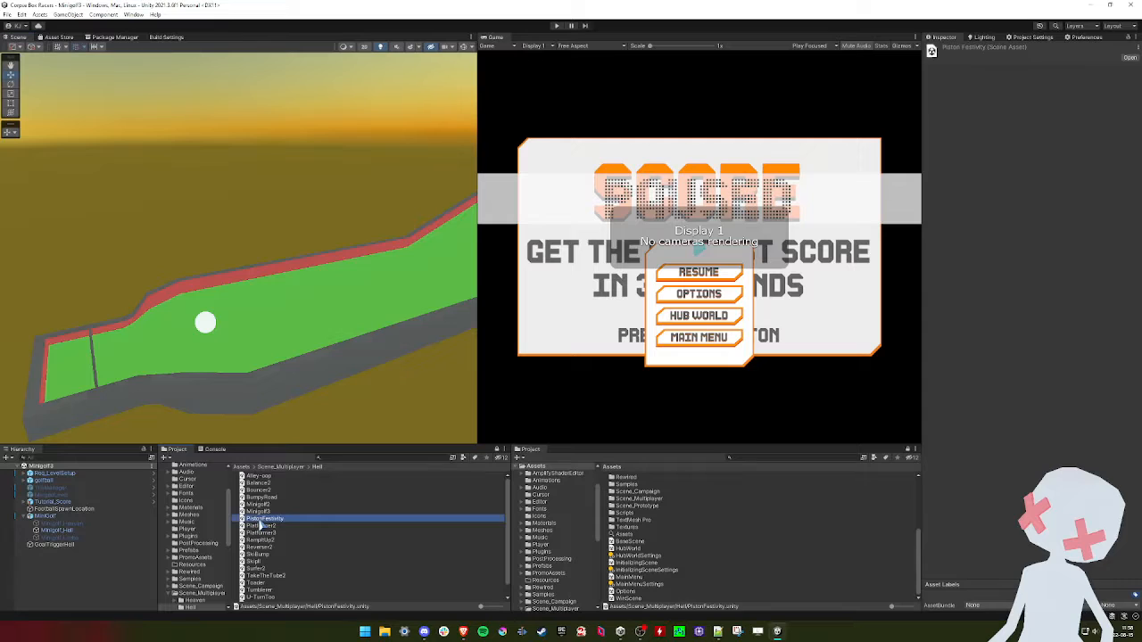
pyautogui.moveTo(299, 348); pyautogui.dragTo(212, 377, button='right')
pyautogui.click(374, 337)
pyautogui.scroll(-2, 90, 518)
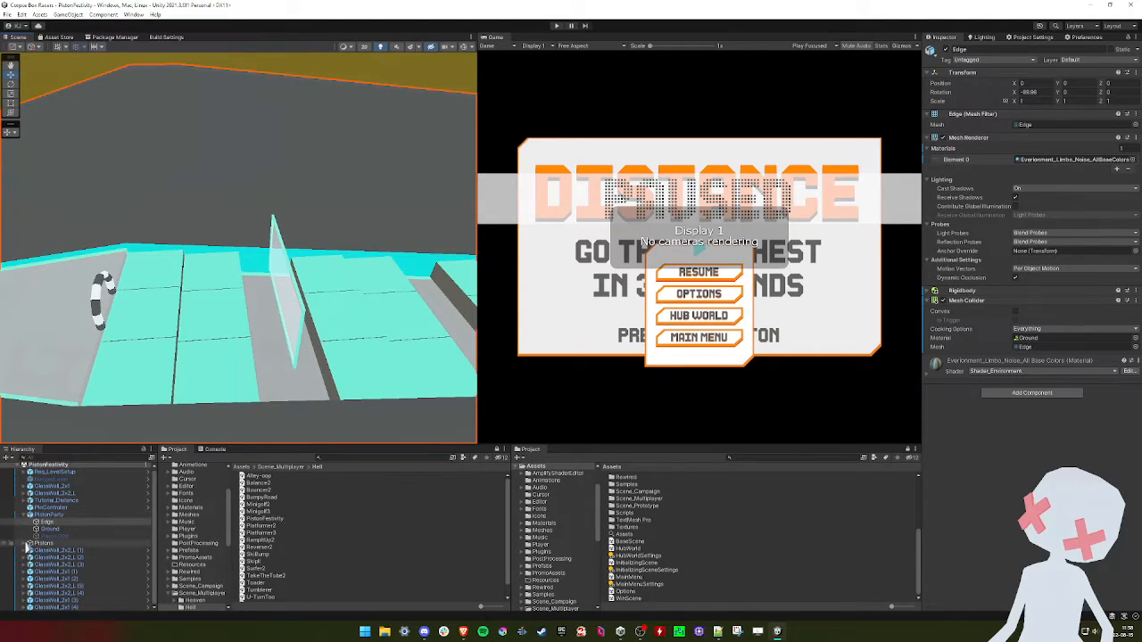
# Look through the step objects under Pistons and examine the Piston and Trigger objects inside a Piston_Block
pyautogui.click(24, 543)
pyautogui.click(52, 551)
pyautogui.scroll(-7, 58, 556)
pyautogui.scroll(-10, 55, 556)
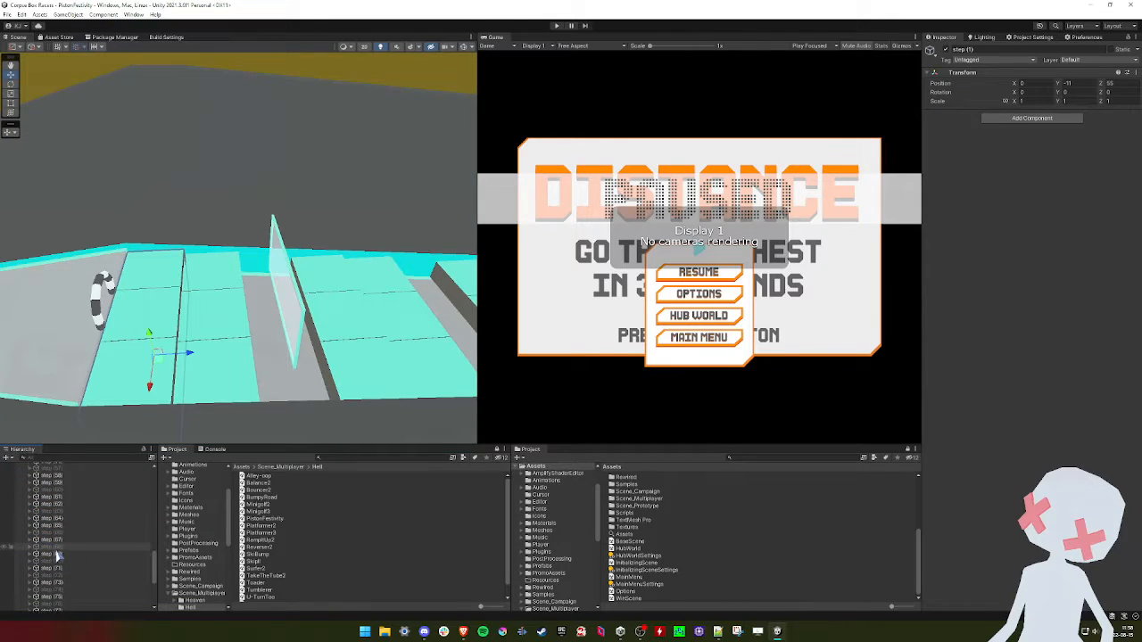
pyautogui.keyDown('shift'); pyautogui.click(58, 545); pyautogui.keyUp('shift')
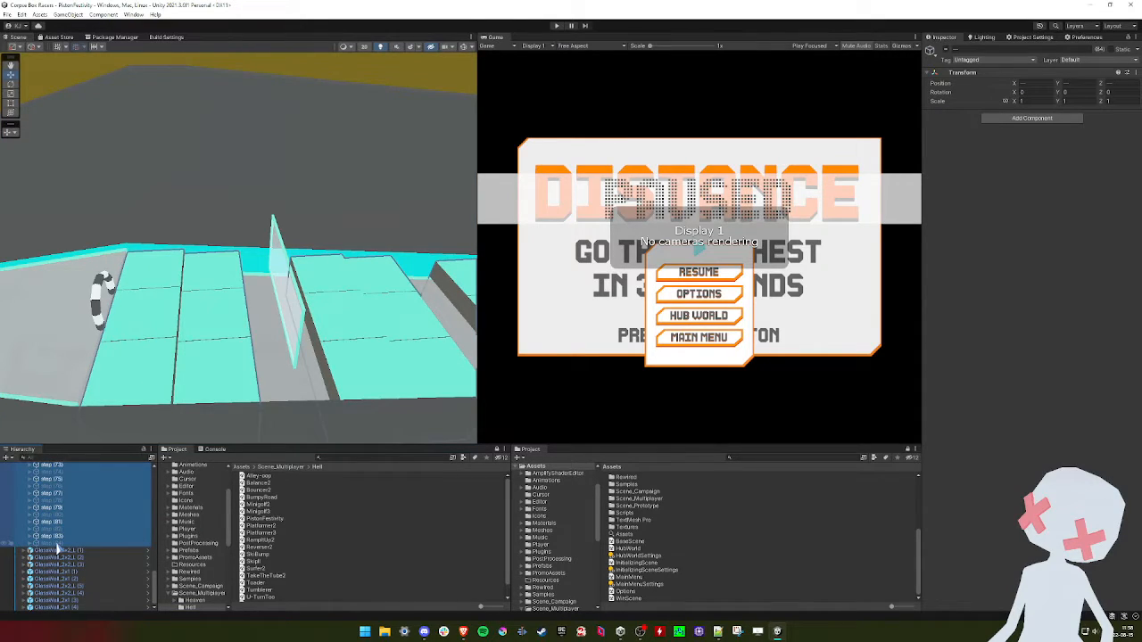
pyautogui.click(29, 544)
pyautogui.click(53, 552)
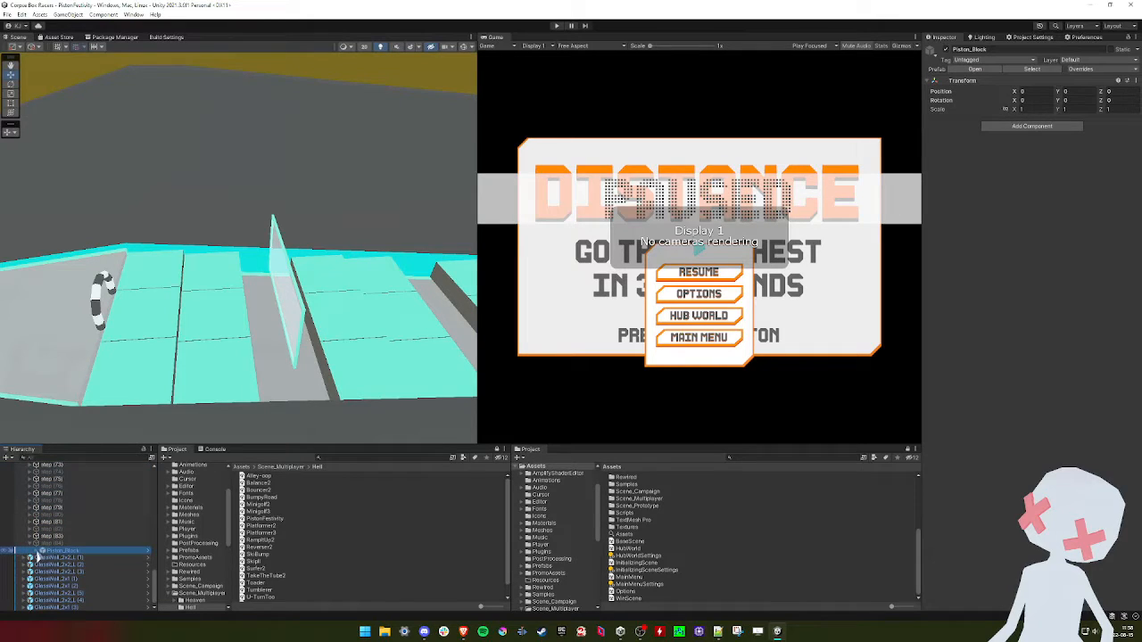
pyautogui.click(37, 551)
pyautogui.click(60, 559)
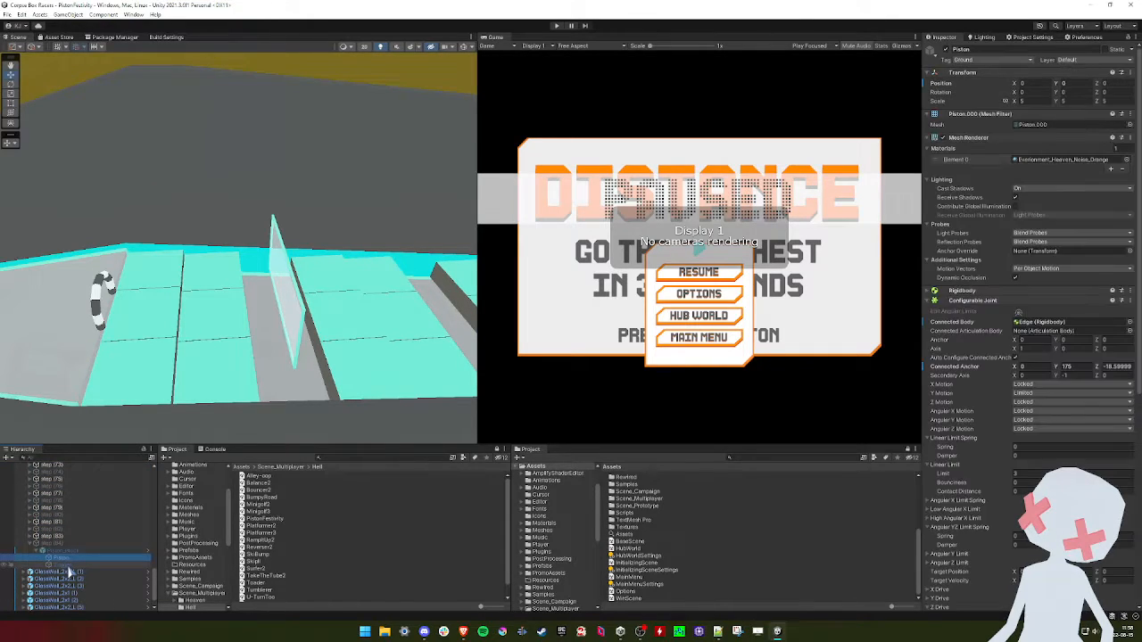
pyautogui.click(69, 567)
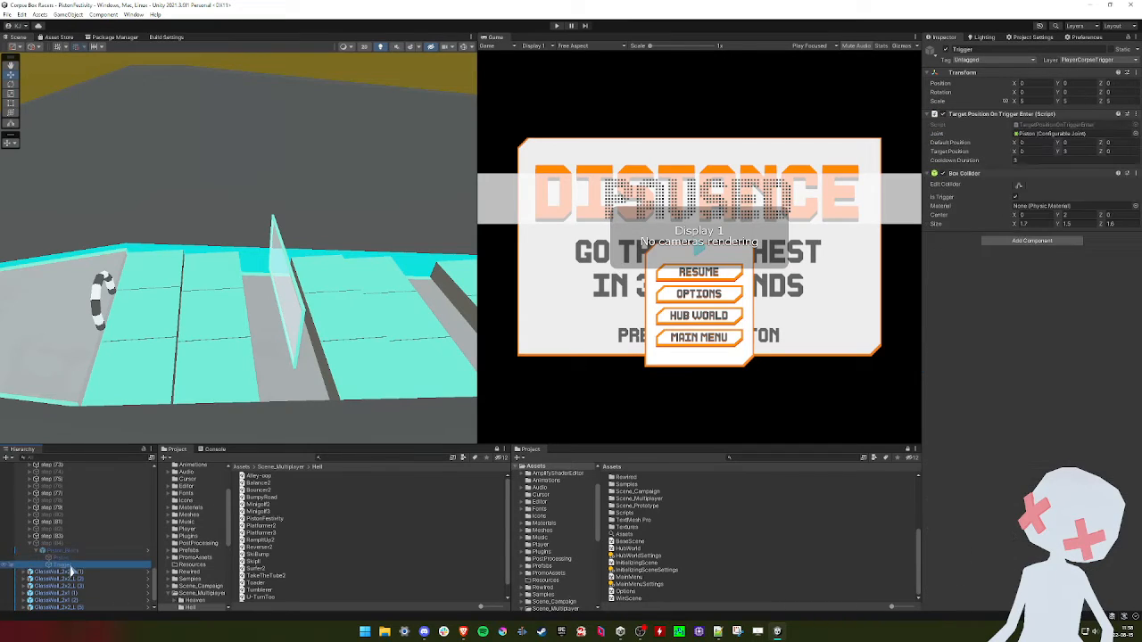
pyautogui.click(70, 559)
# Filter the scene objects by Piston, select all objects named Piston, and assign them the Environment_Hell material
pyautogui.click(70, 458)
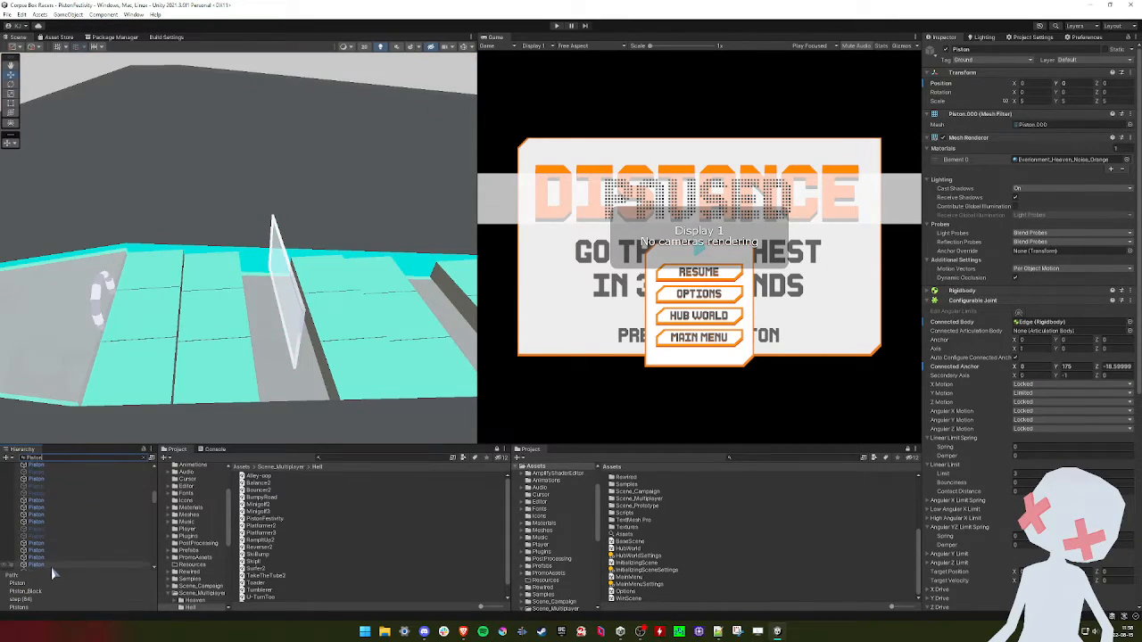
pyautogui.scroll(-10, 55, 561)
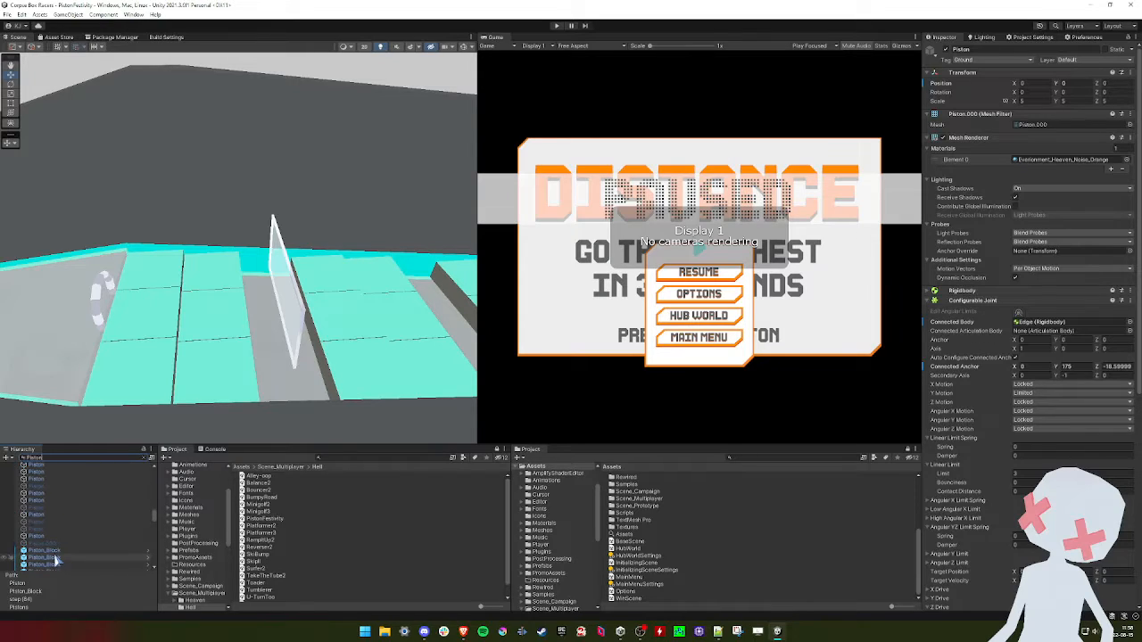
pyautogui.scroll(-4, 54, 555)
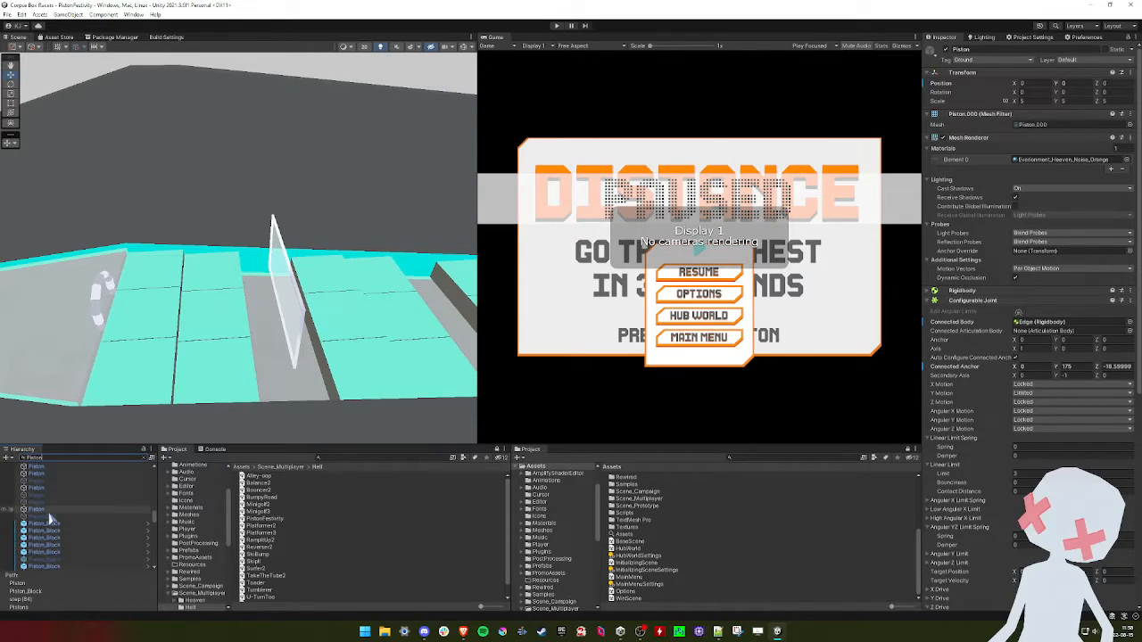
pyautogui.click(50, 511)
pyautogui.scroll(8, 86, 515)
pyautogui.scroll(5, 86, 518)
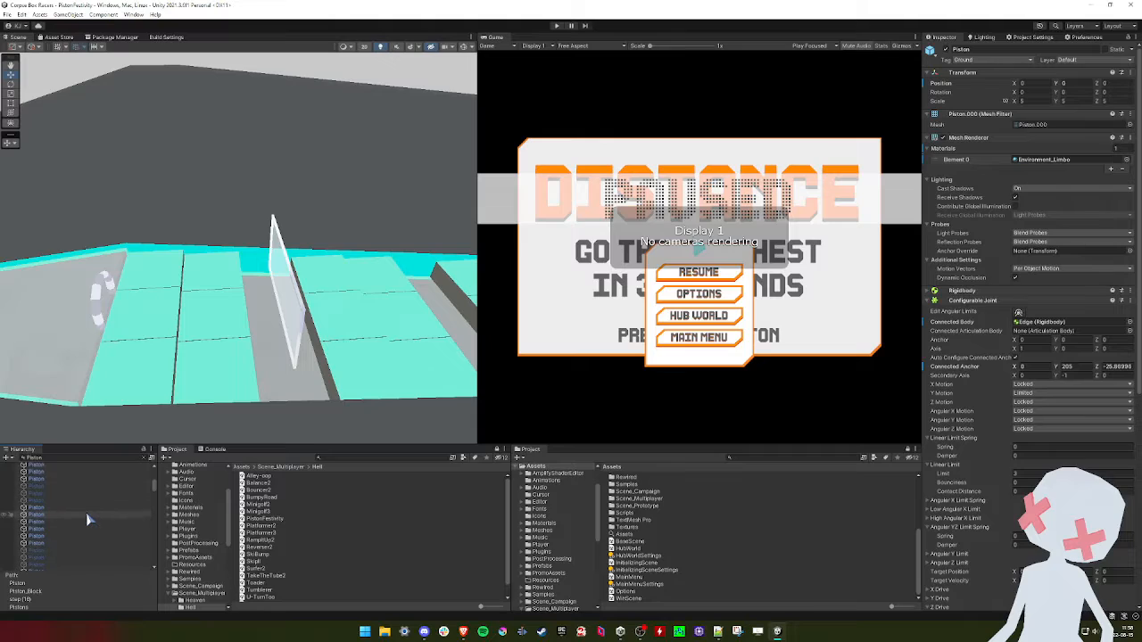
pyautogui.click(87, 518)
pyautogui.hotkey('ctrl', 'a')
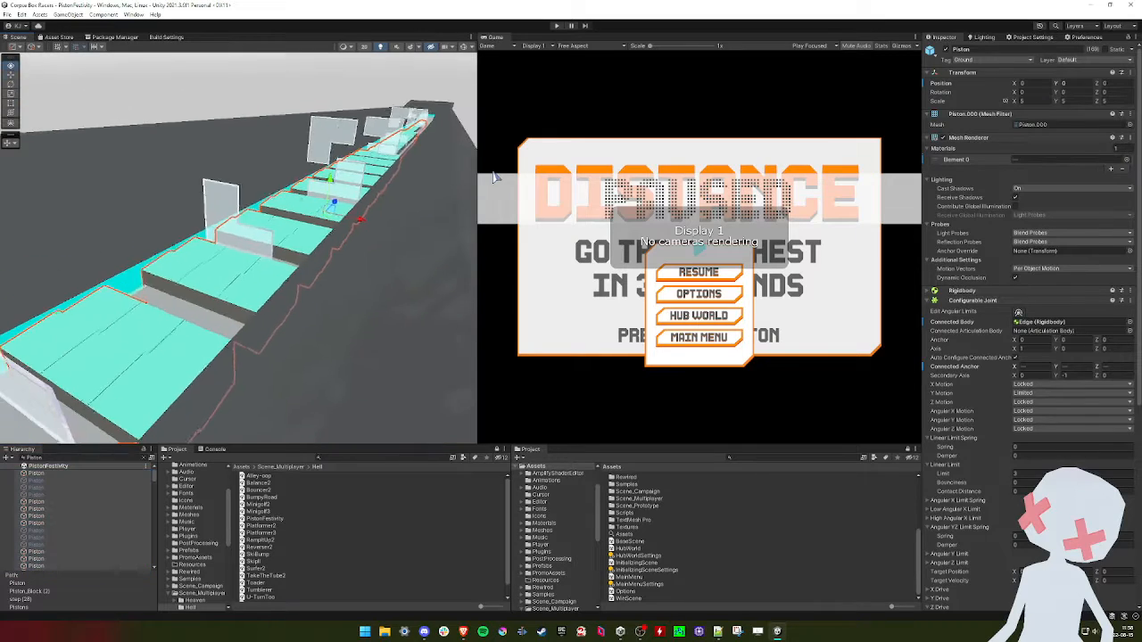
pyautogui.press('f')
pyautogui.click(1124, 160)
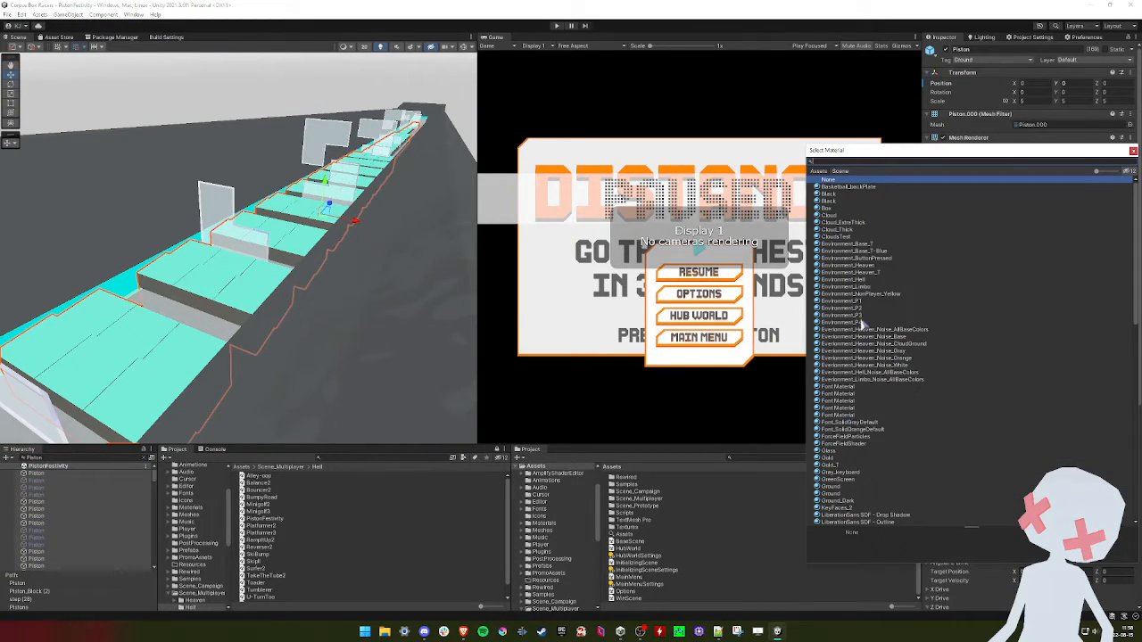
pyautogui.doubleClick(859, 280)
# Assign Everionment_Hell_Noise_AllBaseColors to the Edge mesh of PistonParty
pyautogui.moveTo(337, 295); pyautogui.dragTo(197, 303, button='right')
pyautogui.click(290, 203)
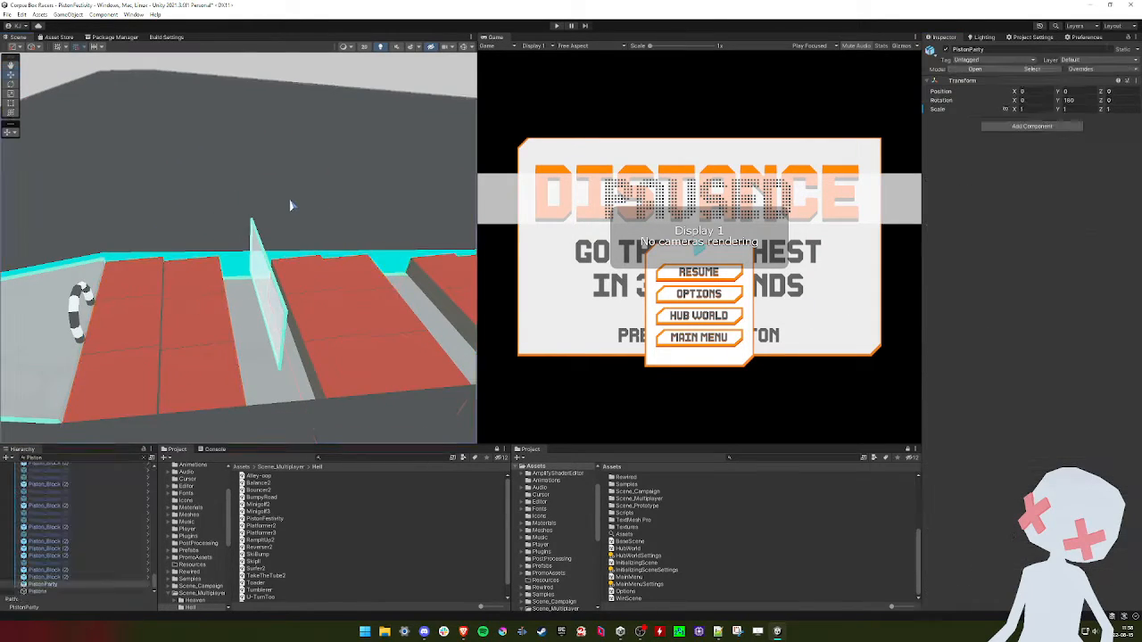
pyautogui.click(290, 206)
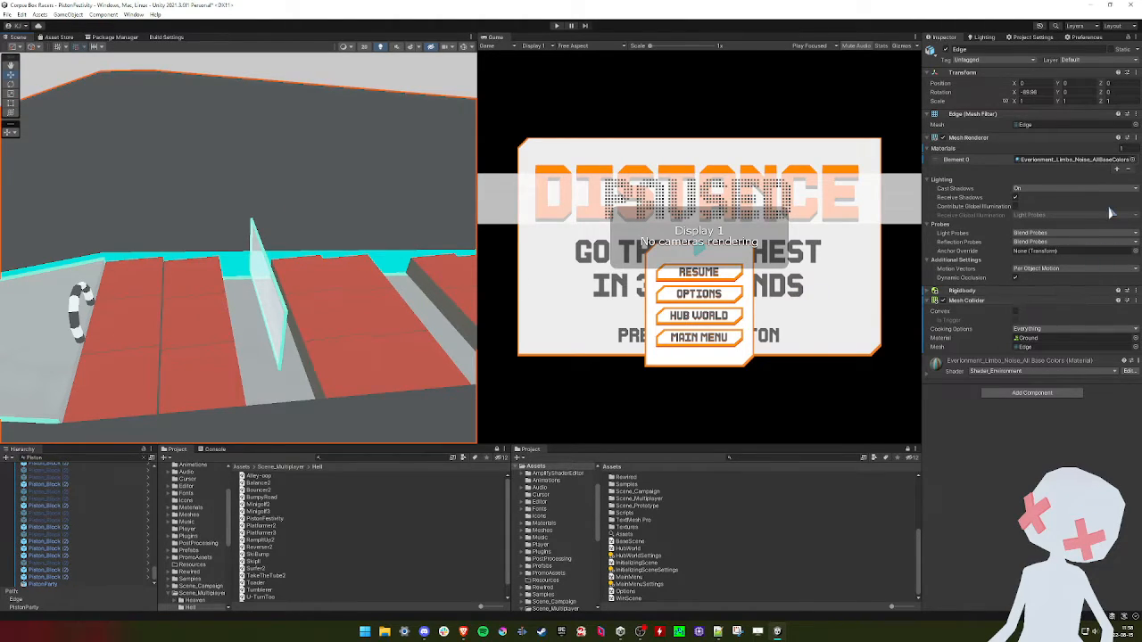
pyautogui.click(1131, 160)
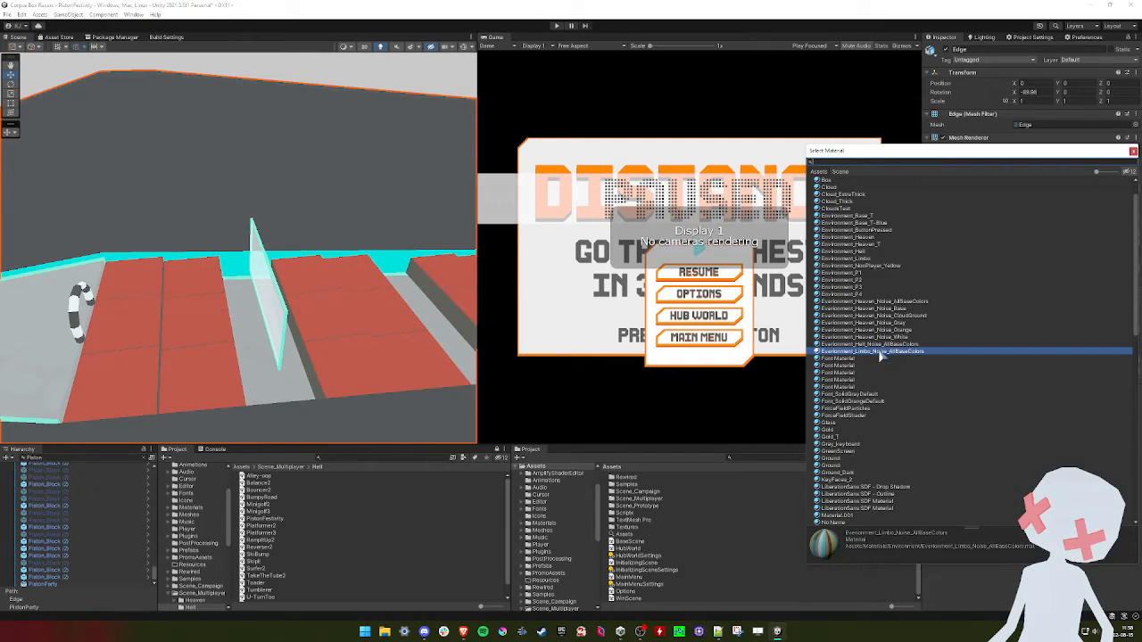
pyautogui.doubleClick(875, 345)
# Assign Everionment_Hell_Noise_AllBaseColors to the Ground mesh of PistonParty
pyautogui.moveTo(241, 260); pyautogui.dragTo(140, 254, button='right')
pyautogui.click(169, 254)
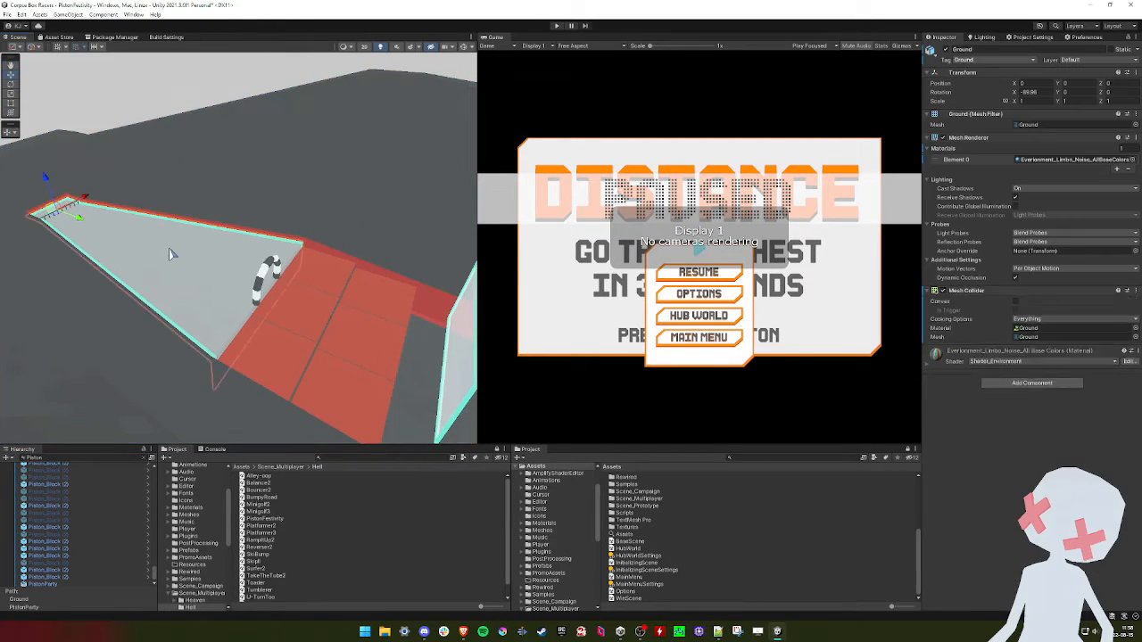
pyautogui.click(1131, 159)
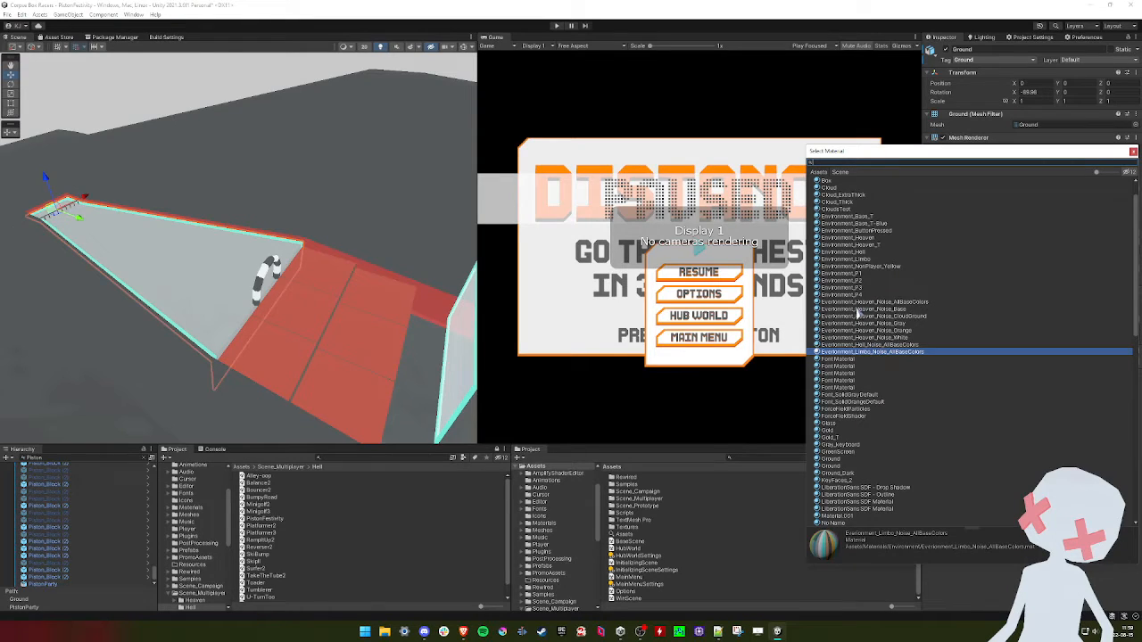
pyautogui.doubleClick(863, 347)
# Select the frame mesh of a glass wall and filter the scene objects by its name, GlassWall_2x1
pyautogui.moveTo(158, 260)
pyautogui.mouseDown(button='right')
pyautogui.moveTo(276, 263)
pyautogui.moveTo(235, 256)
pyautogui.moveTo(149, 276)
pyautogui.mouseUp(button='right')
pyautogui.click(274, 274)
pyautogui.press('f')
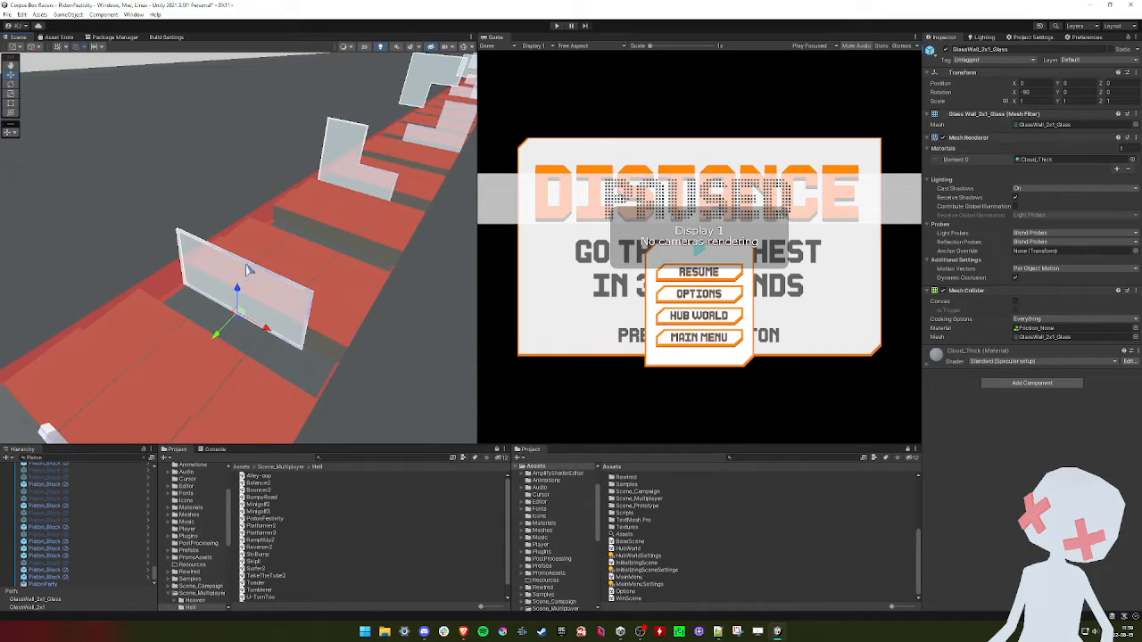
pyautogui.click(249, 270)
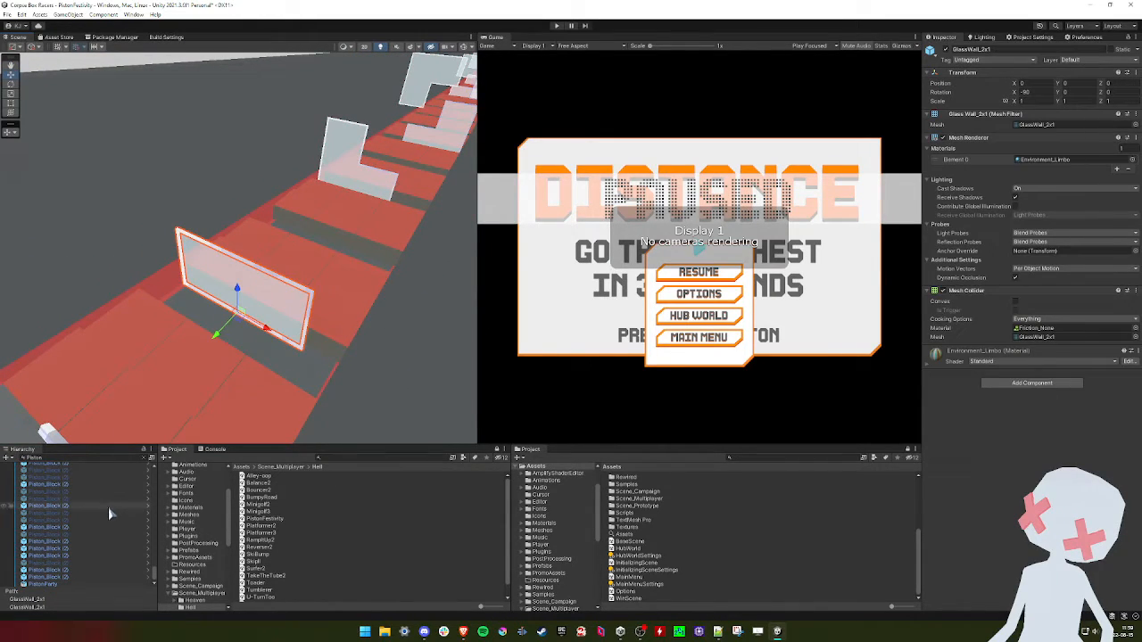
pyautogui.scroll(4, 107, 513)
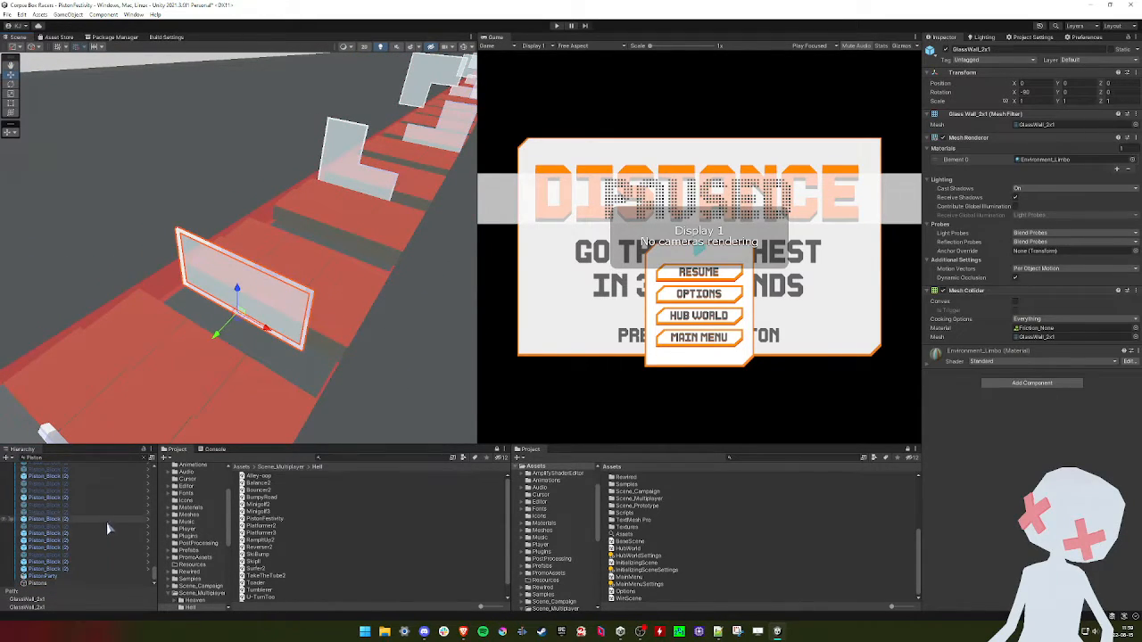
pyautogui.click(144, 459)
pyautogui.click(59, 496)
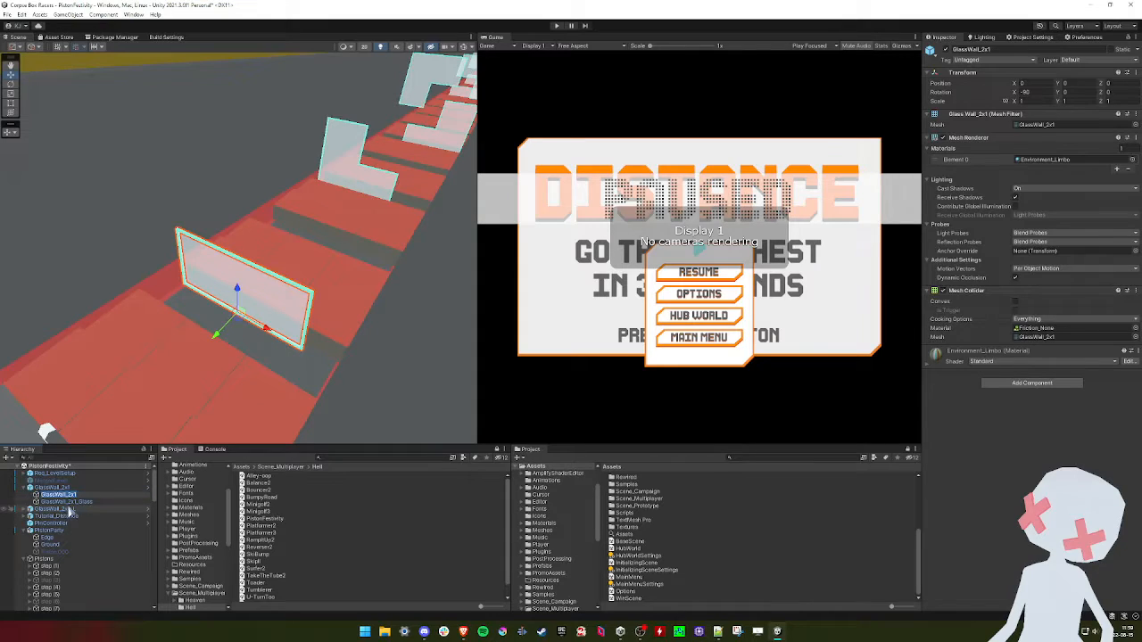
pyautogui.press('F2')
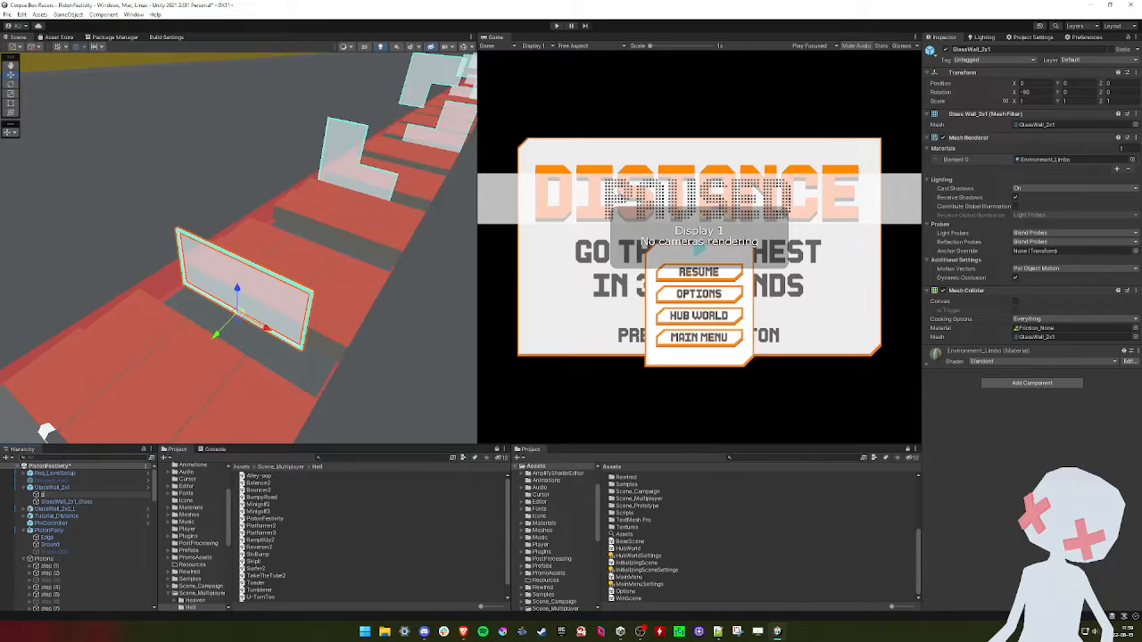
pyautogui.press('Escape')
pyautogui.click(70, 457)
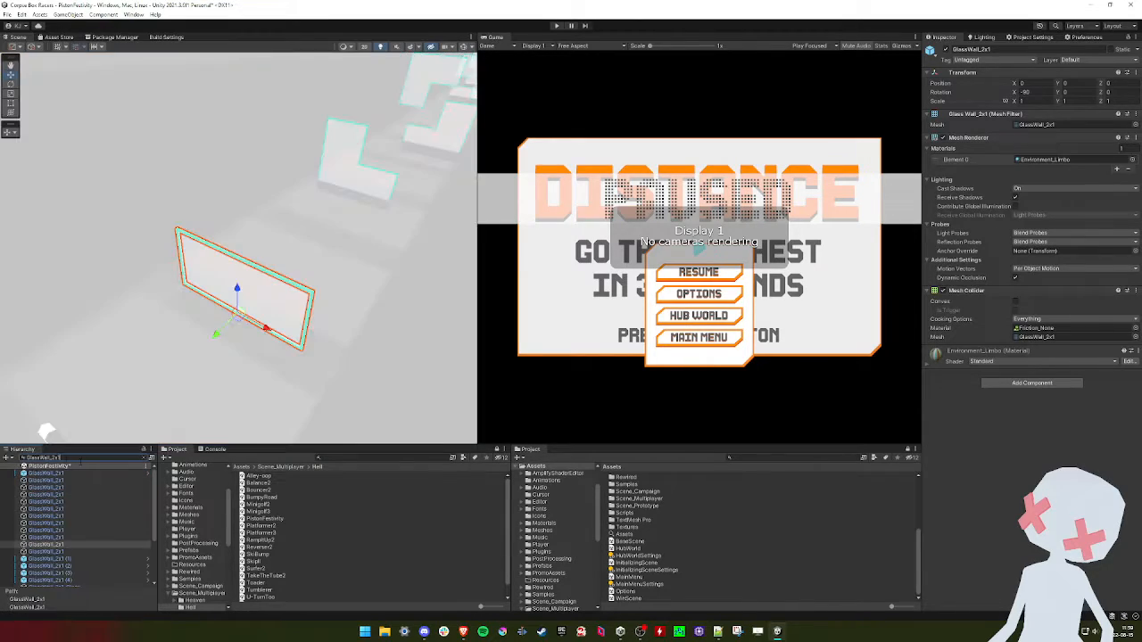
# Select all the GlassWall_2x1 frame meshes and assign them the Environment_Hell material
pyautogui.click(63, 551)
pyautogui.keyDown('shift'); pyautogui.click(77, 473); pyautogui.keyUp('shift')
pyautogui.scroll(-3, 89, 513)
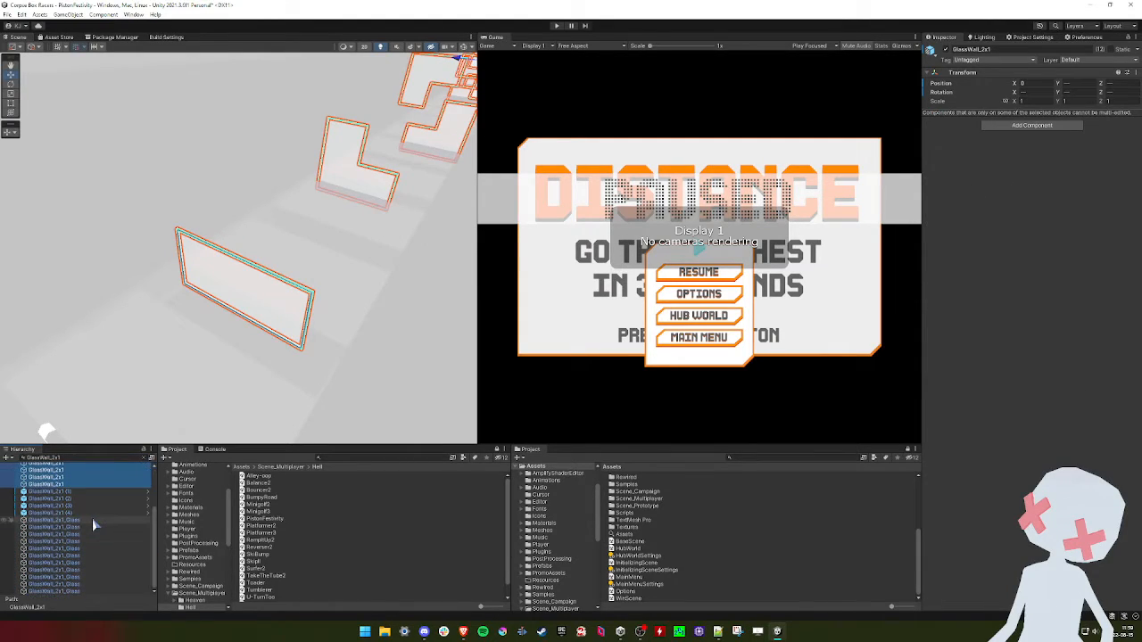
pyautogui.click(77, 506)
pyautogui.click(77, 512)
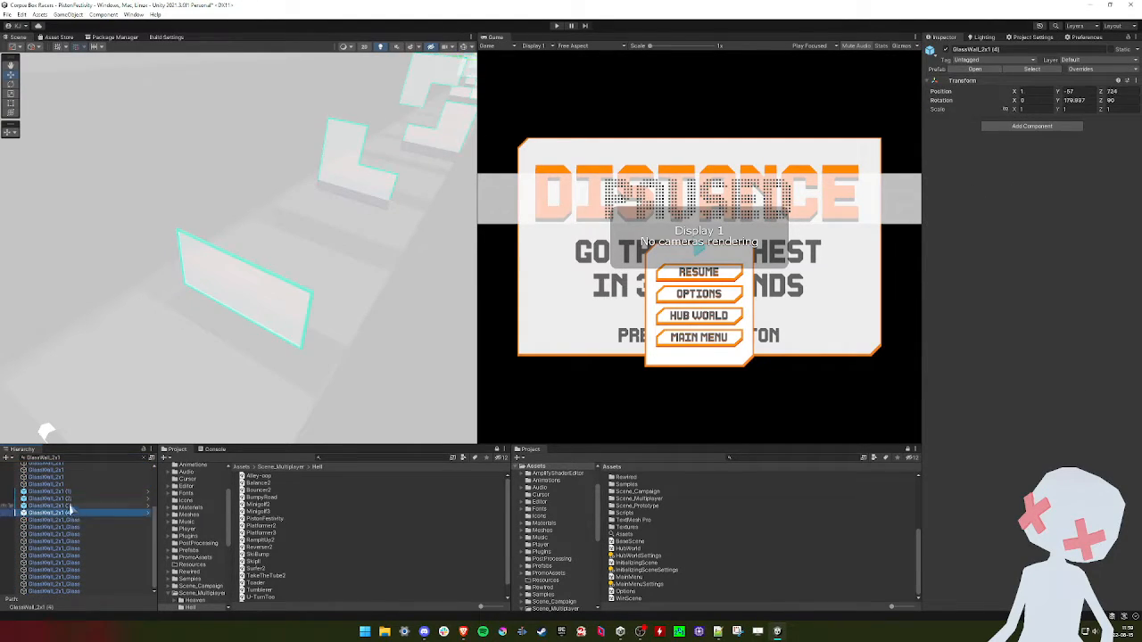
pyautogui.click(75, 486)
pyautogui.scroll(3, 76, 498)
pyautogui.keyDown('shift'); pyautogui.click(69, 476); pyautogui.keyUp('shift')
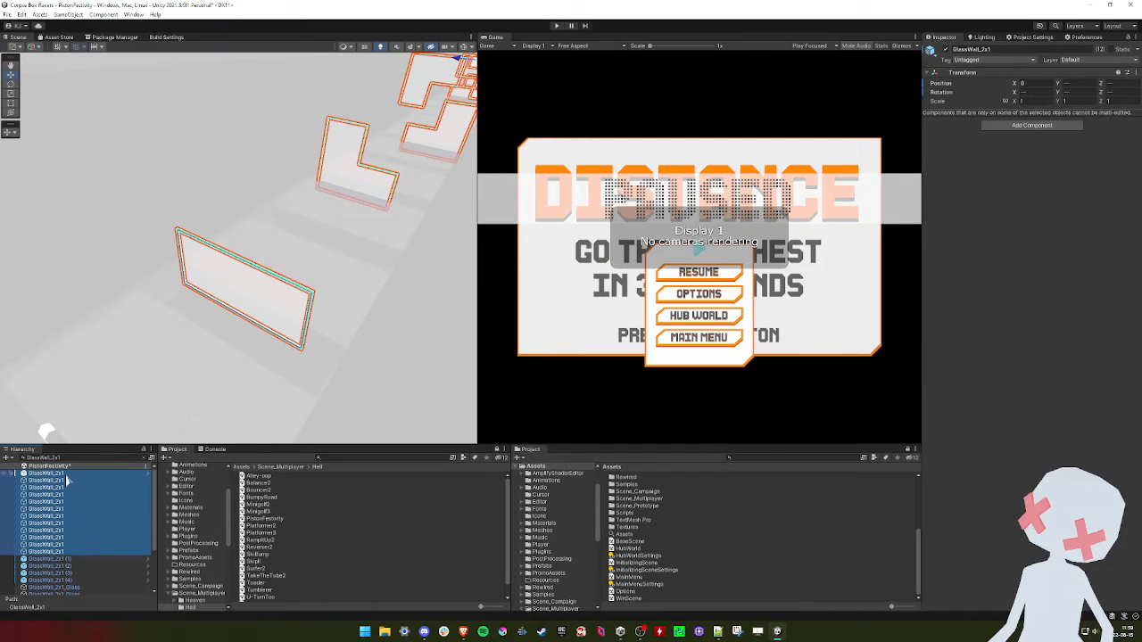
pyautogui.click(1133, 159)
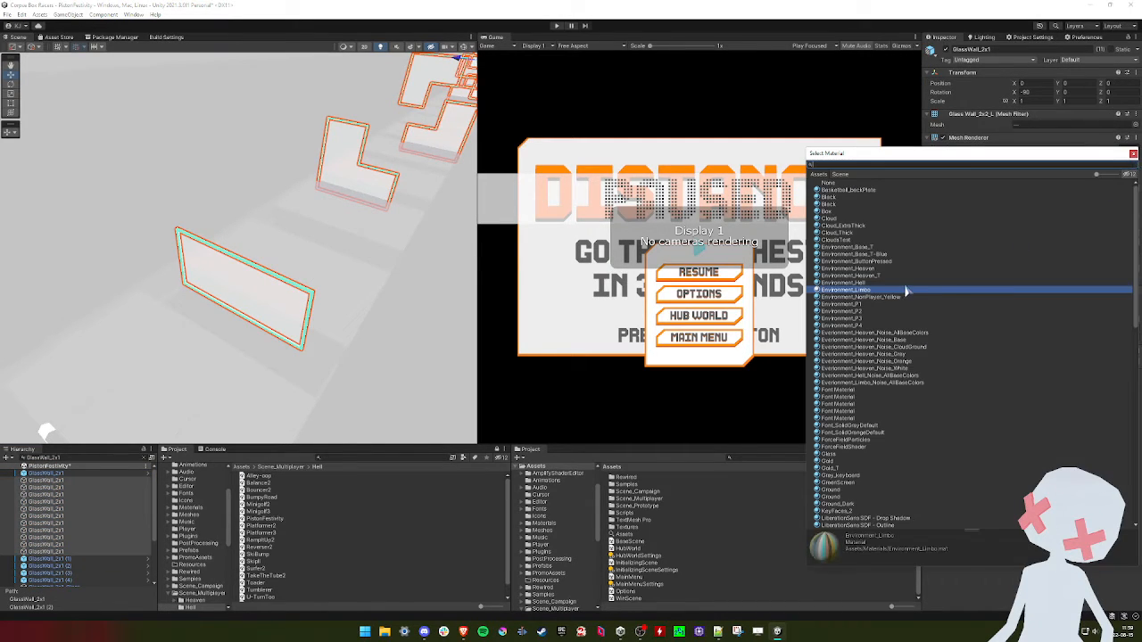
pyautogui.doubleClick(862, 284)
pyautogui.moveTo(423, 280); pyautogui.dragTo(191, 323, button='right')
pyautogui.press('s')
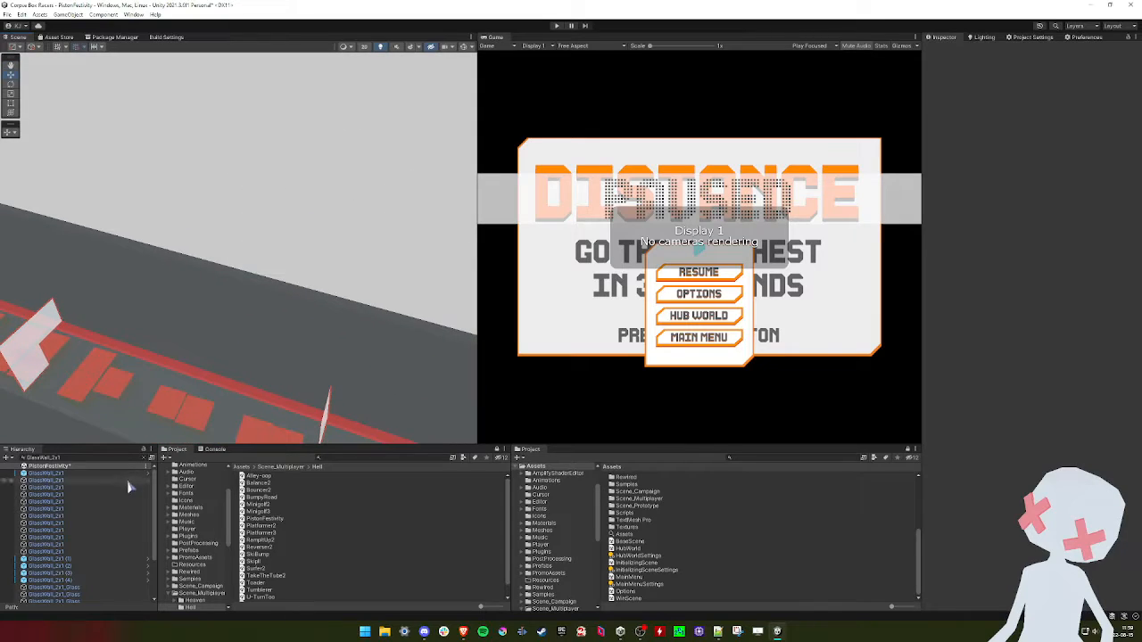
# Clear the object filter and set the Level Area of PistonFestivity's Req_LevelSetup to Hell
pyautogui.click(149, 460)
pyautogui.click(54, 474)
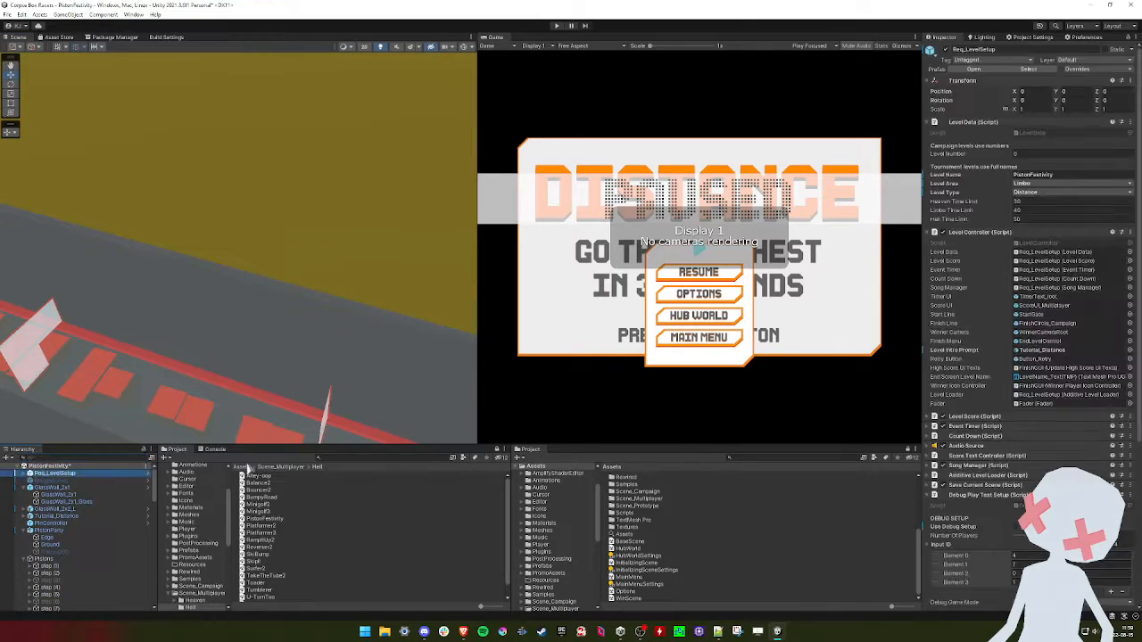
pyautogui.click(1035, 184)
pyautogui.click(1026, 211)
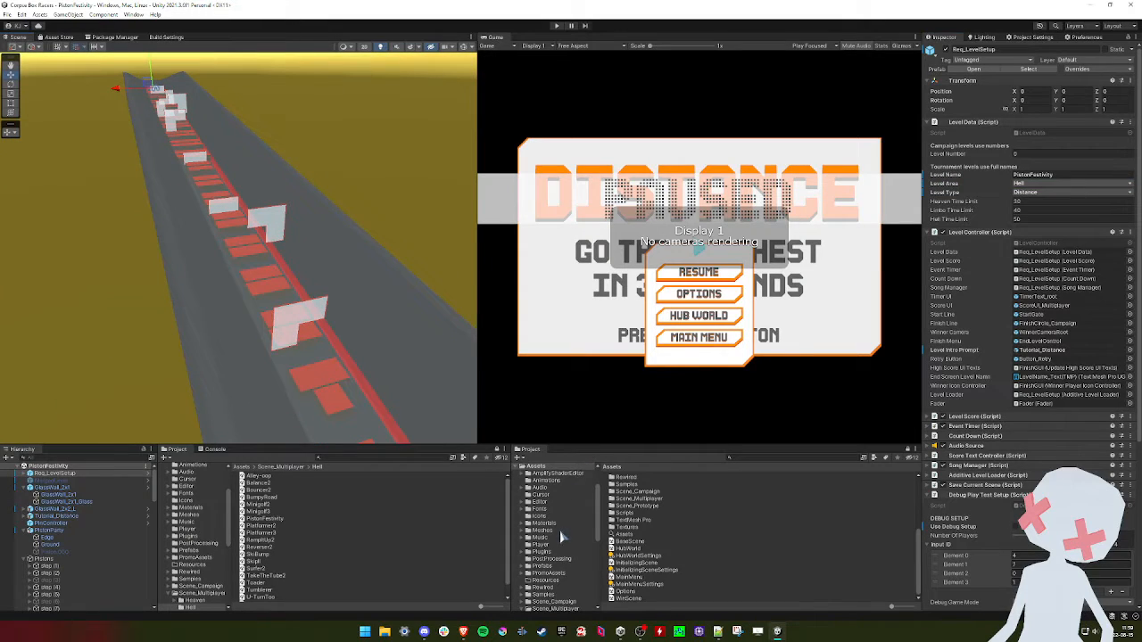
# Open the Platformer2 scene from the Hell folder and select all of its Platform_2x2_NoRail platform meshes together
pyautogui.doubleClick(264, 526)
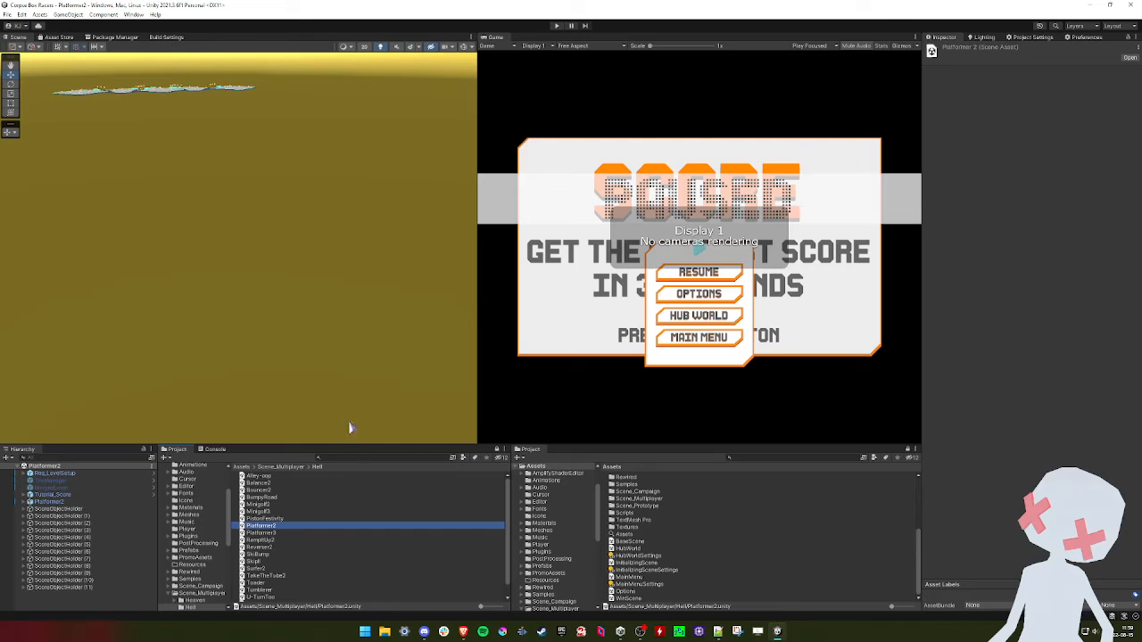
pyautogui.moveTo(348, 401); pyautogui.dragTo(278, 339, button='right')
pyautogui.press('e')
pyautogui.press('w')
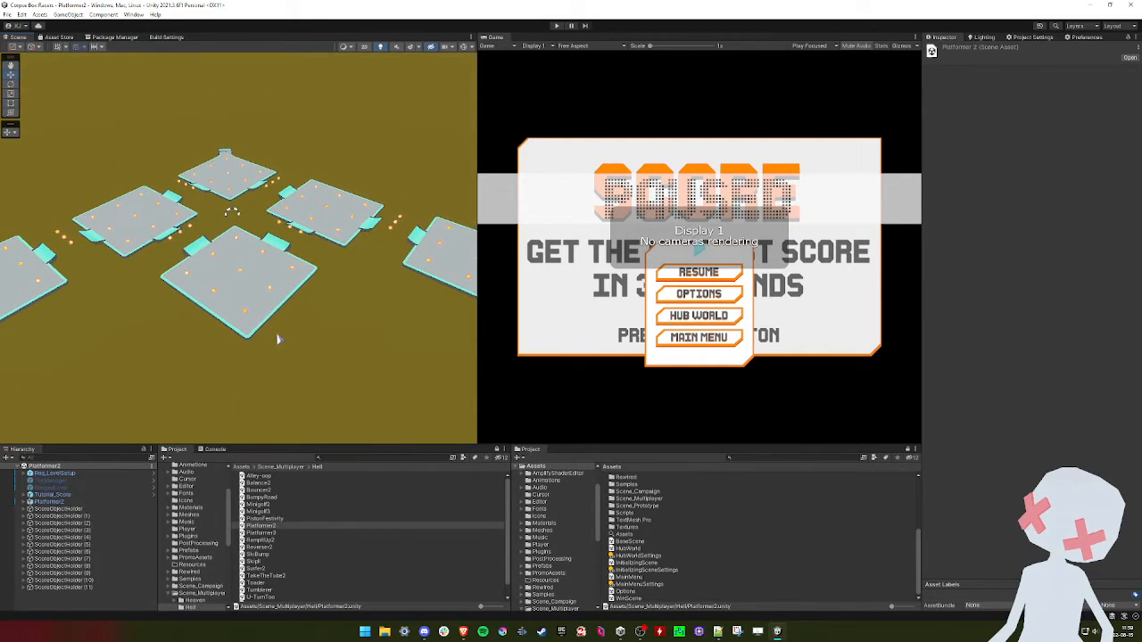
pyautogui.click(266, 323)
pyautogui.keyDown('shift'); pyautogui.click(412, 270); pyautogui.keyUp('shift')
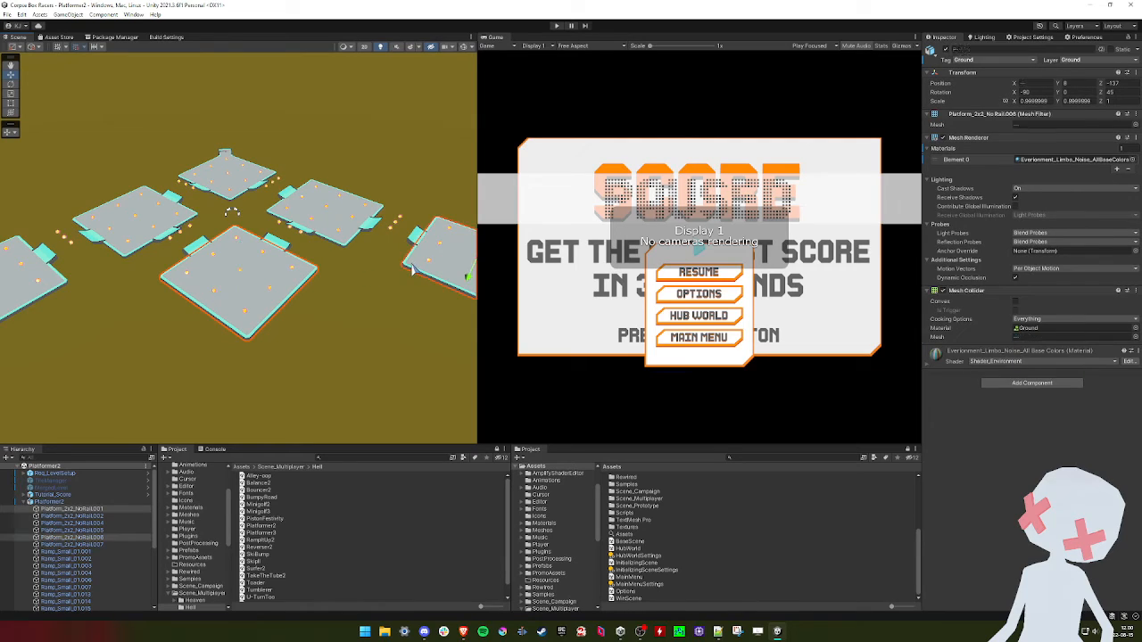
pyautogui.keyDown('shift'); pyautogui.click(349, 232); pyautogui.keyUp('shift')
pyautogui.keyDown('shift'); pyautogui.click(231, 193); pyautogui.keyUp('shift')
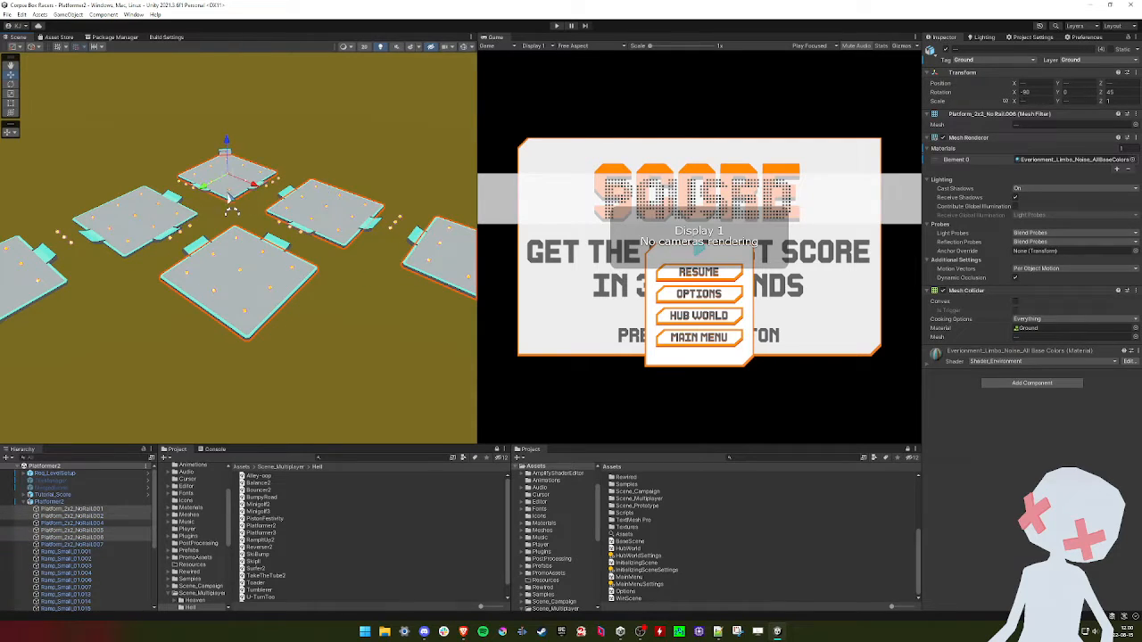
pyautogui.keyDown('shift'); pyautogui.click(182, 214); pyautogui.keyUp('shift')
pyautogui.moveTo(168, 223); pyautogui.dragTo(124, 247, button='right')
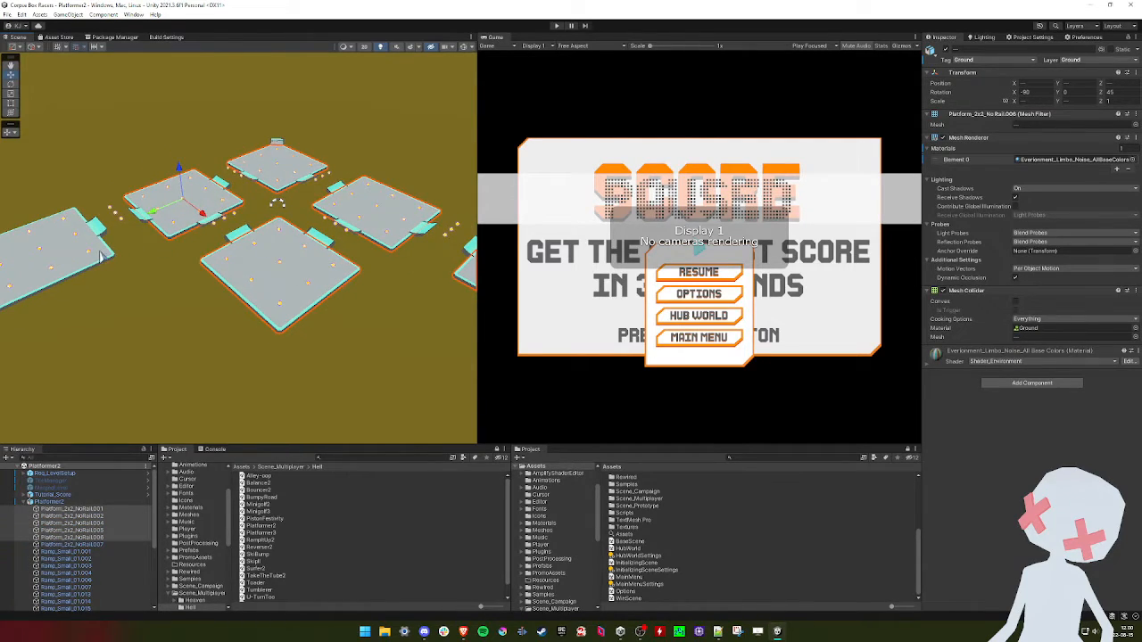
pyautogui.keyDown('shift'); pyautogui.click(100, 257); pyautogui.keyUp('shift')
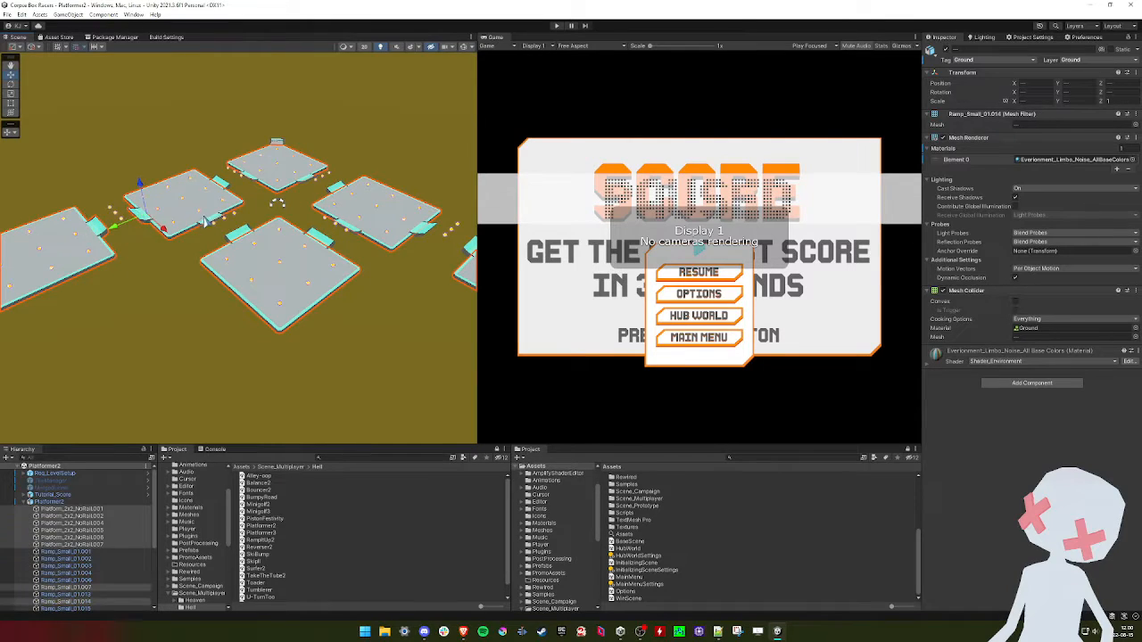
# Add all the small ramp meshes to the platform selection and assign everything selected the Everionment_Hell_Noise_AllBaseColors material
pyautogui.keyDown('shift'); pyautogui.click(215, 221); pyautogui.keyUp('shift')
pyautogui.keyDown('shift'); pyautogui.click(221, 182); pyautogui.keyUp('shift')
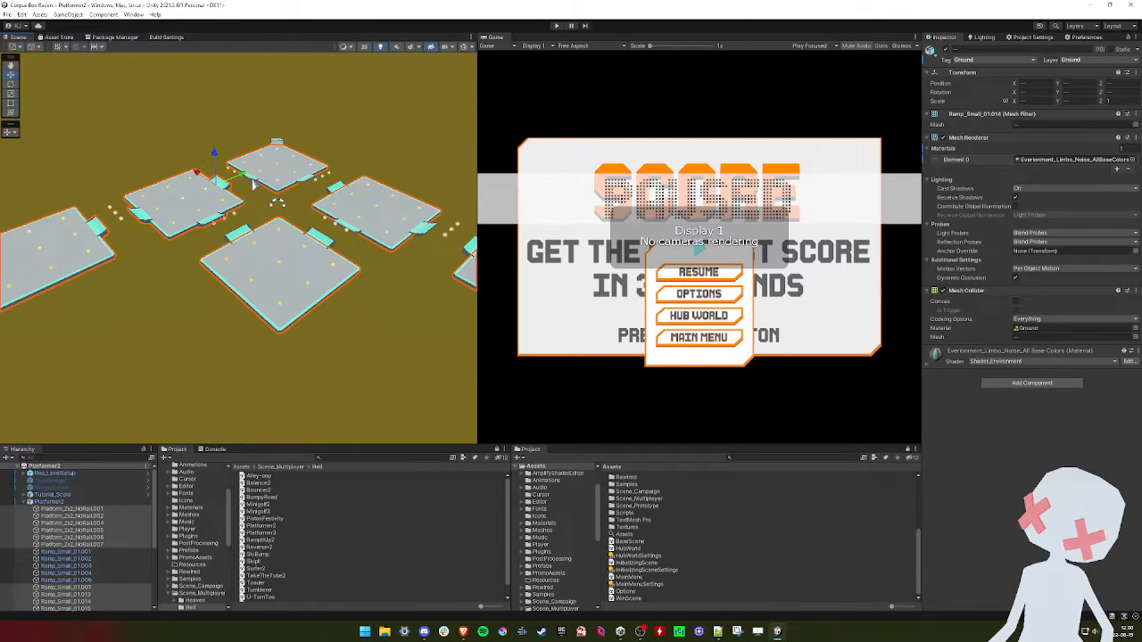
pyautogui.keyDown('shift'); pyautogui.click(259, 183); pyautogui.keyUp('shift')
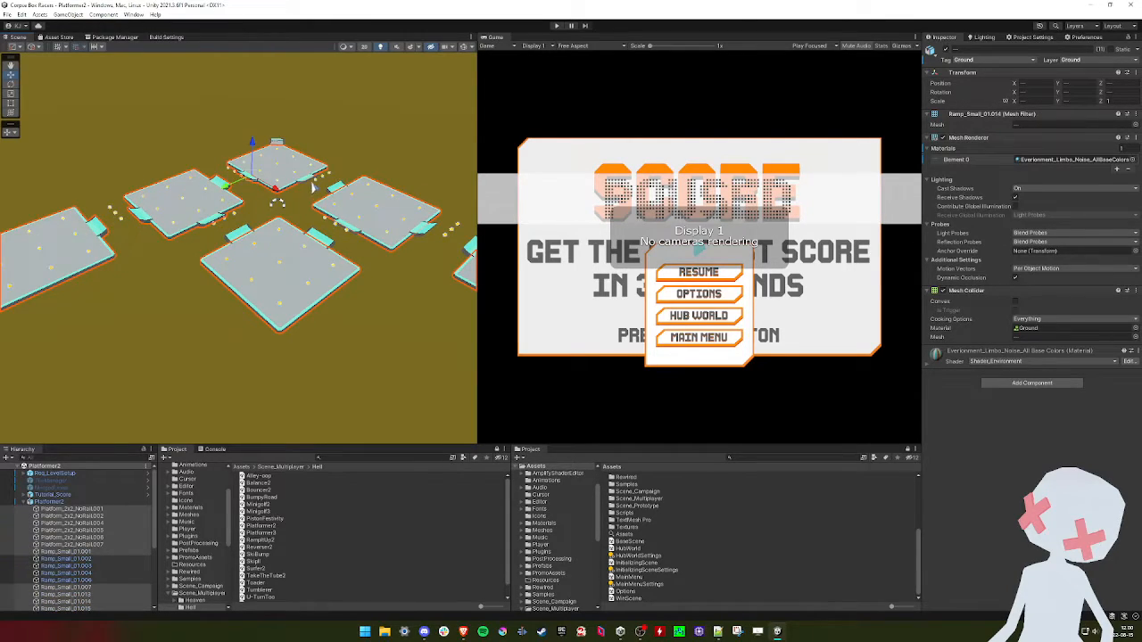
pyautogui.keyDown('shift'); pyautogui.click(242, 236); pyautogui.keyUp('shift')
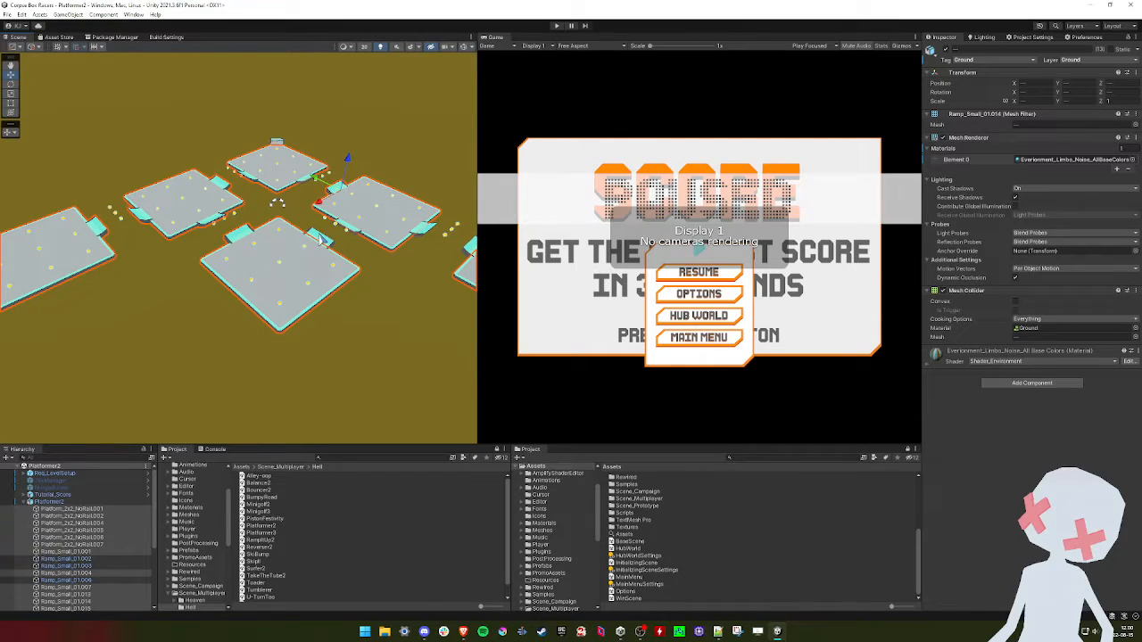
pyautogui.keyDown('shift'); pyautogui.click(321, 238); pyautogui.keyUp('shift')
pyautogui.keyDown('shift'); pyautogui.click(426, 231); pyautogui.keyUp('shift')
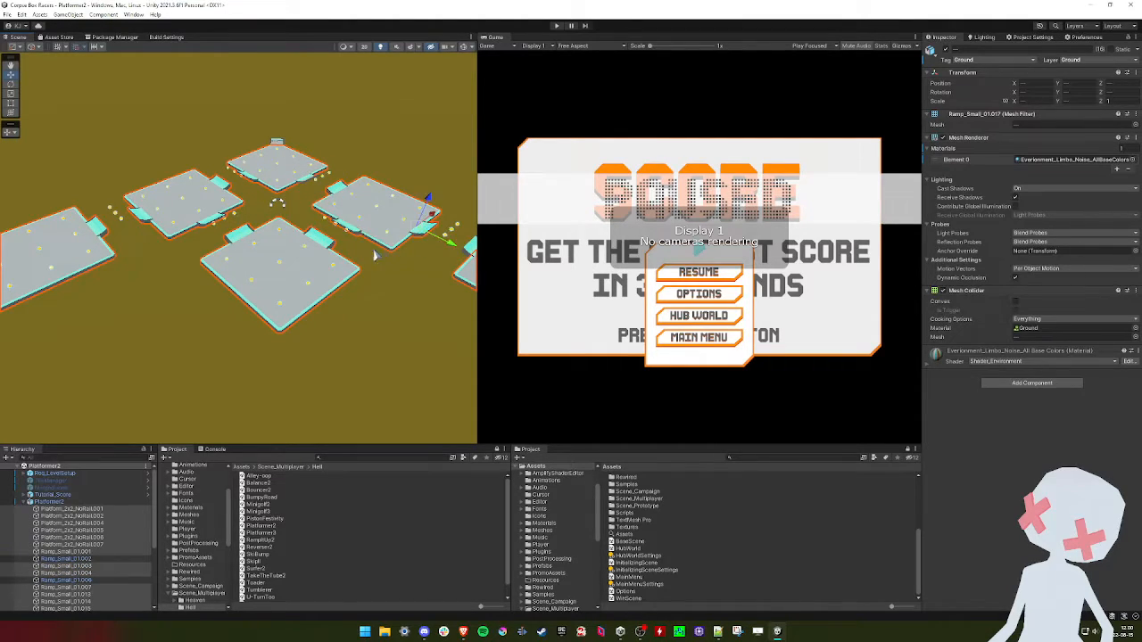
pyautogui.press('d')
pyautogui.moveTo(375, 254)
pyautogui.mouseDown(button='right')
pyautogui.moveTo(364, 238)
pyautogui.moveTo(336, 276)
pyautogui.moveTo(339, 254)
pyautogui.moveTo(367, 244)
pyautogui.mouseUp(button='right')
pyautogui.keyDown('shift'); pyautogui.click(361, 252); pyautogui.keyUp('shift')
pyautogui.press('w')
pyautogui.keyDown('shift'); pyautogui.click(336, 284); pyautogui.keyUp('shift')
pyautogui.press('s')
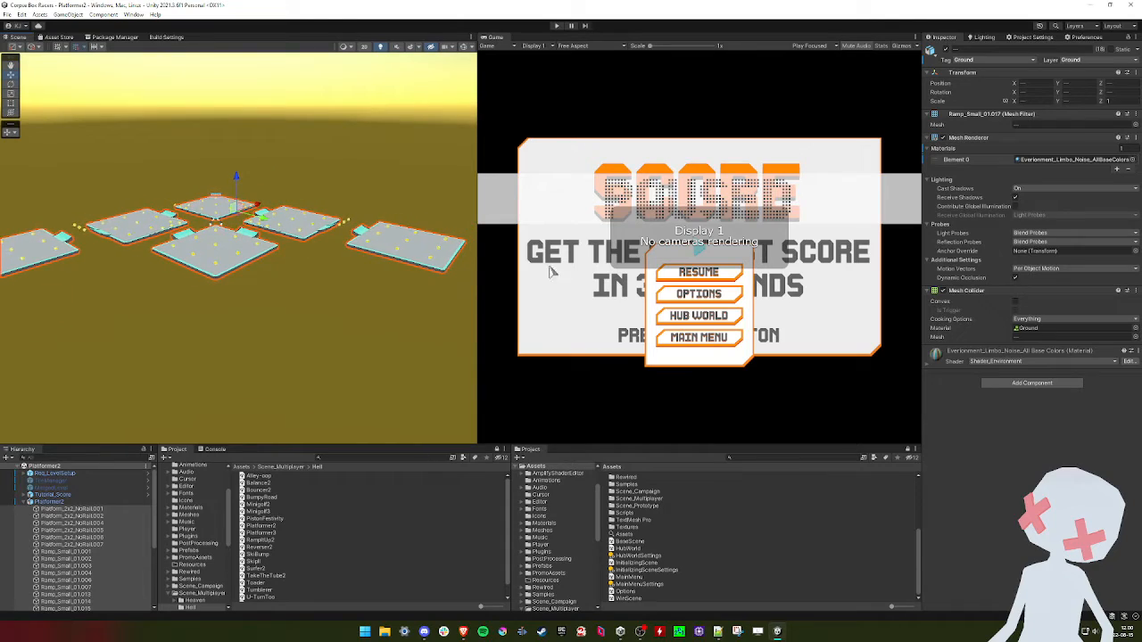
pyautogui.click(1133, 160)
pyautogui.doubleClick(877, 345)
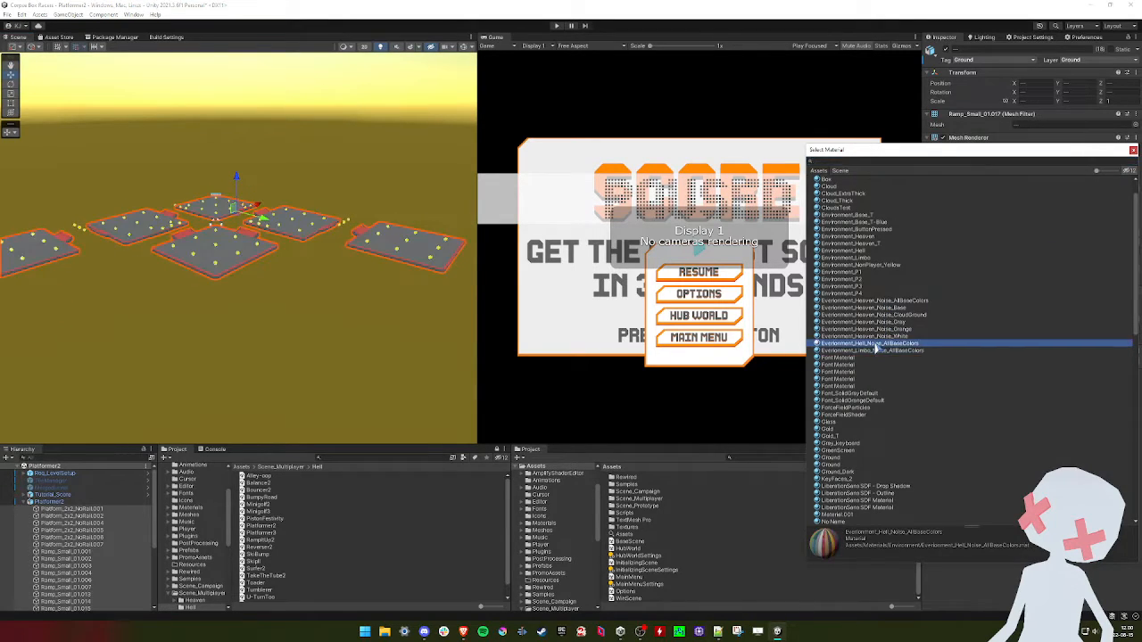
# Assign Everionment_Hell_Noise_AllBaseColors to the Start_ToNoRail mesh at the start of Platformer2
pyautogui.moveTo(328, 247); pyautogui.dragTo(300, 267, button='right')
pyautogui.press('w')
pyautogui.click(266, 306)
pyautogui.click(267, 306)
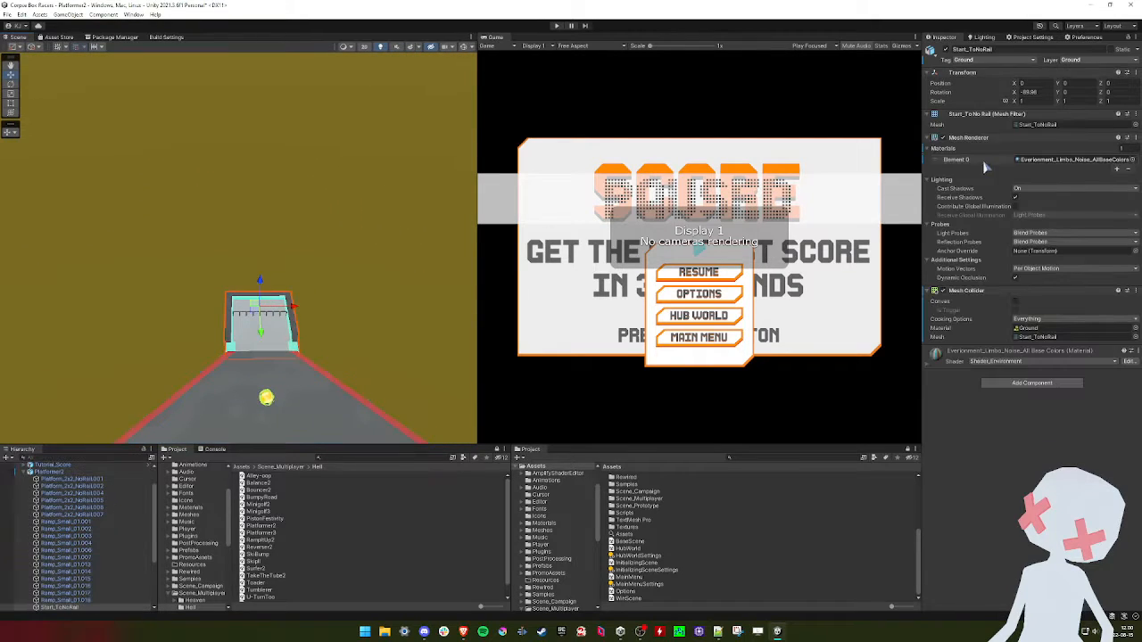
pyautogui.click(1133, 160)
pyautogui.doubleClick(870, 342)
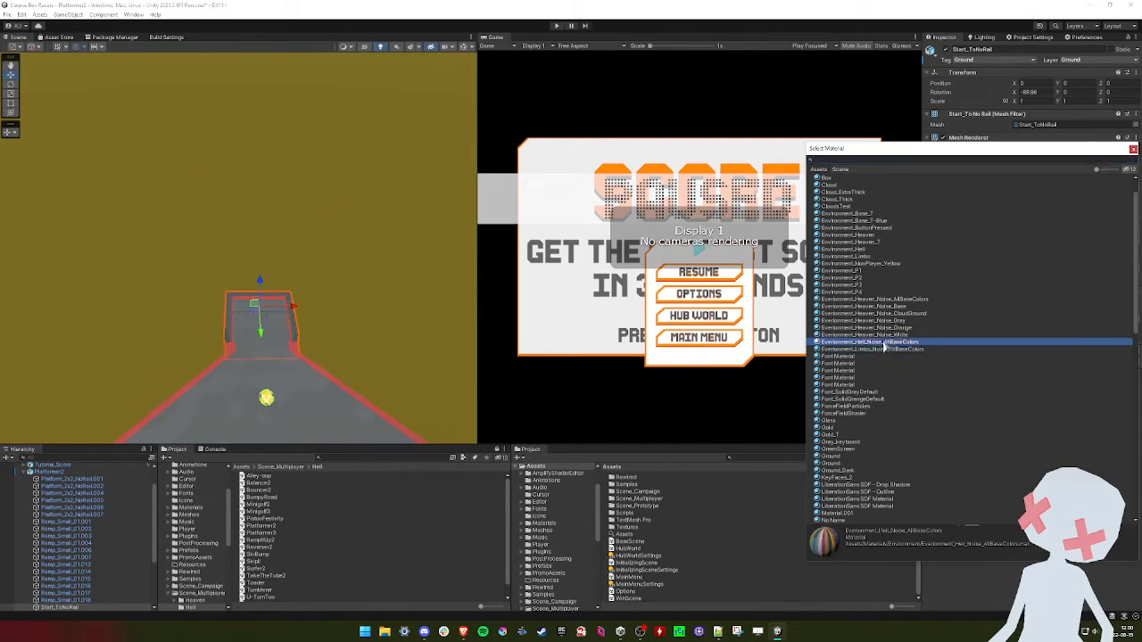
# Set the Level Area of Platformer2's Req_LevelSetup to Hell
pyautogui.moveTo(423, 250); pyautogui.dragTo(368, 254, button='right')
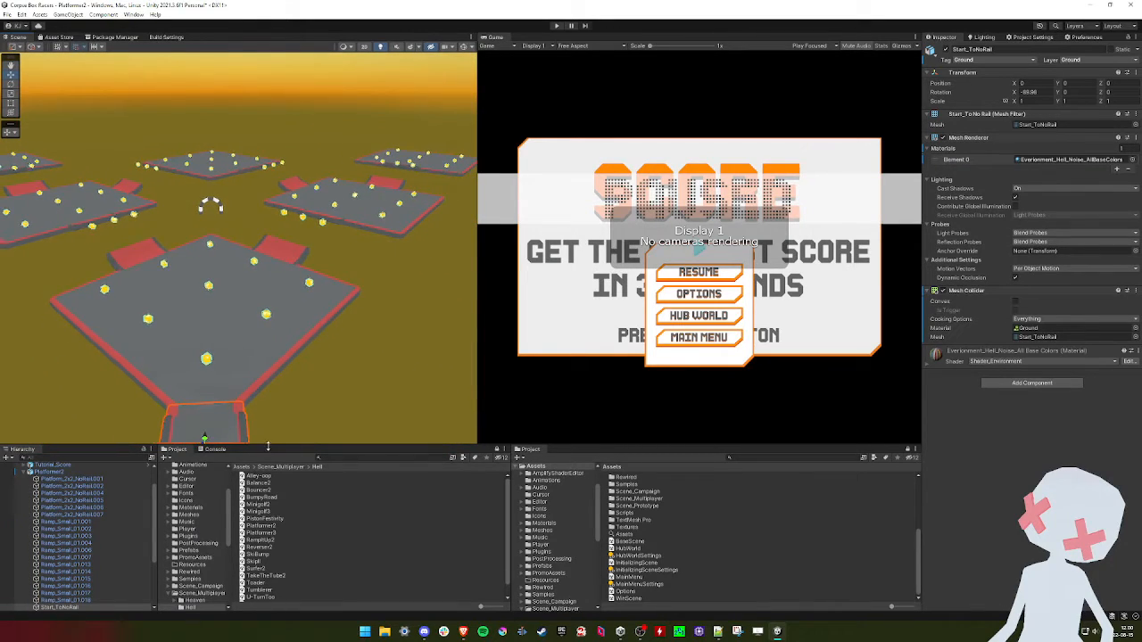
pyautogui.scroll(2, 115, 518)
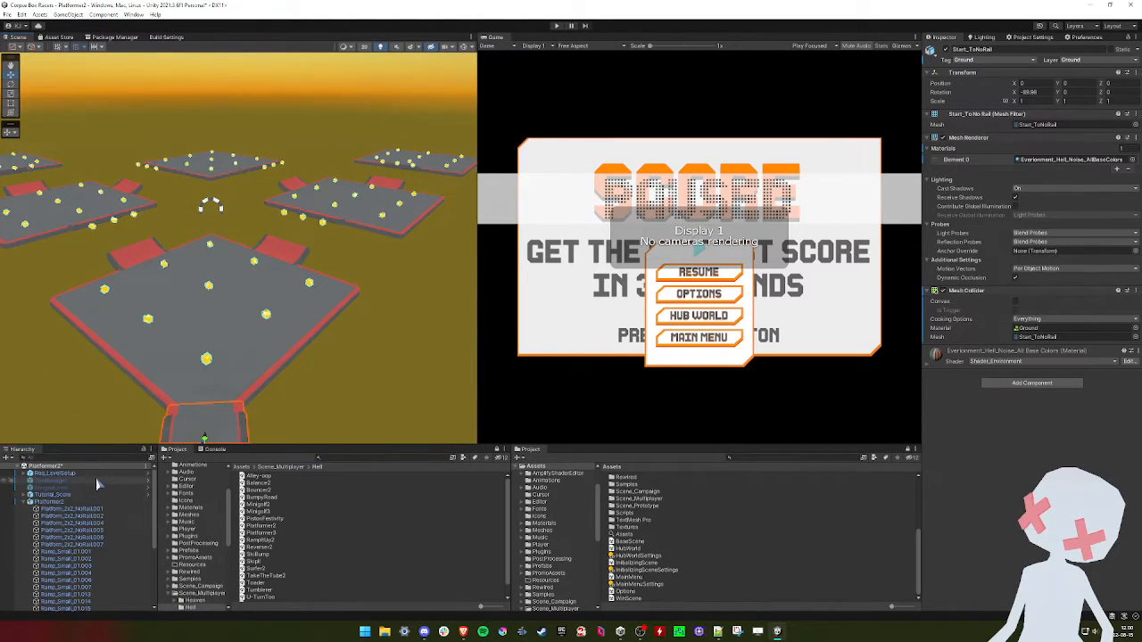
pyautogui.click(93, 474)
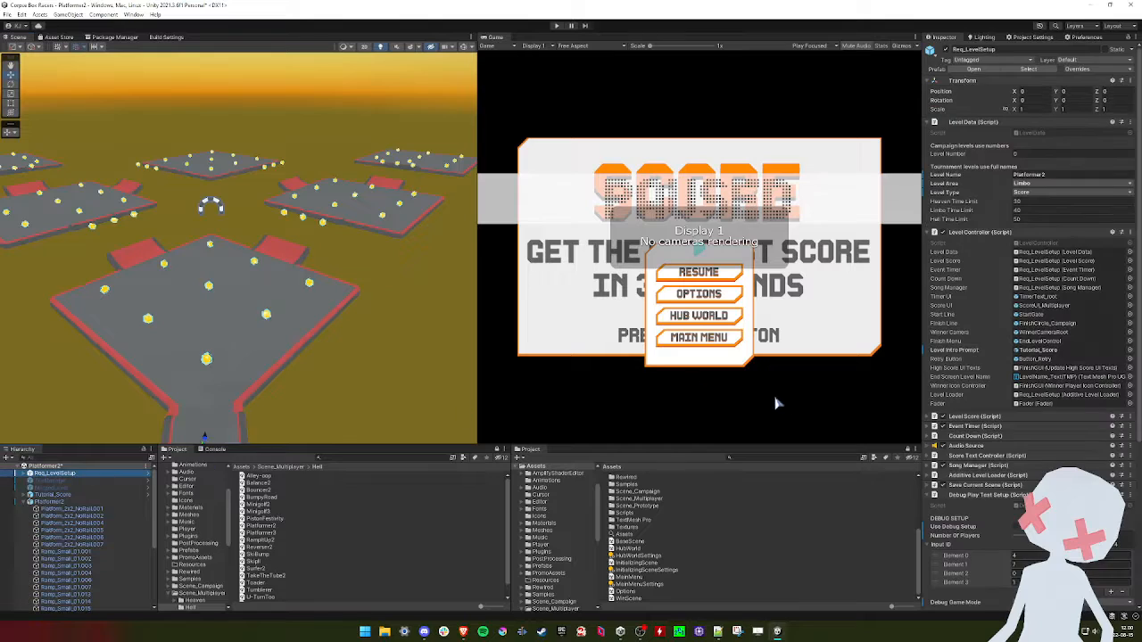
pyautogui.click(1106, 183)
pyautogui.click(1032, 217)
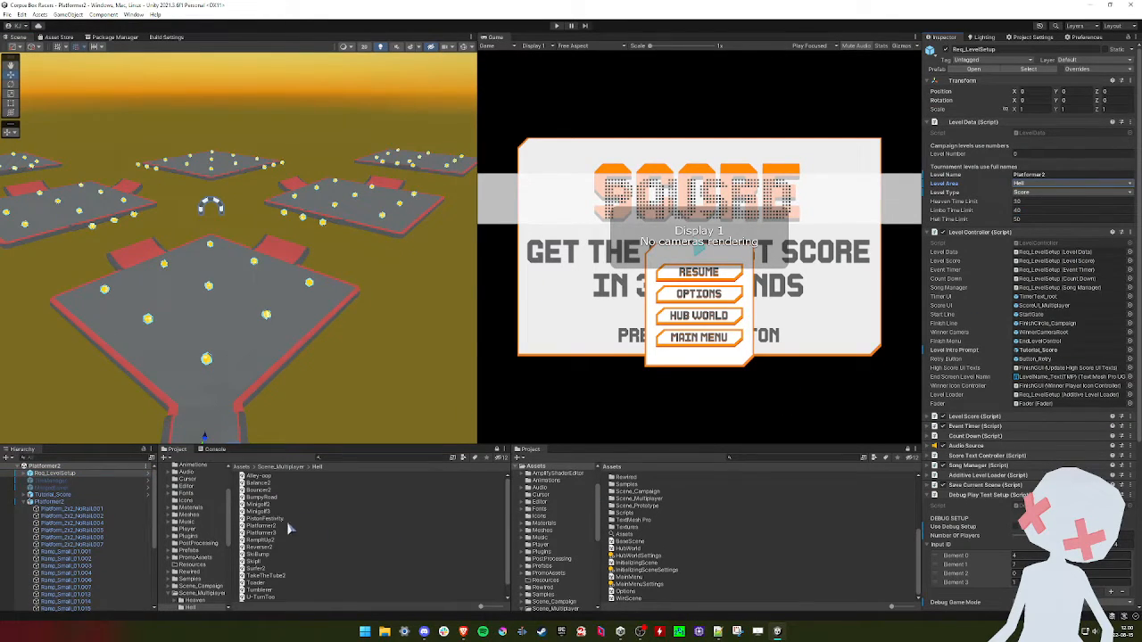
# Open the Platformer3 scene and check its materials and the Level Area of its Req_LevelSetup
pyautogui.doubleClick(262, 533)
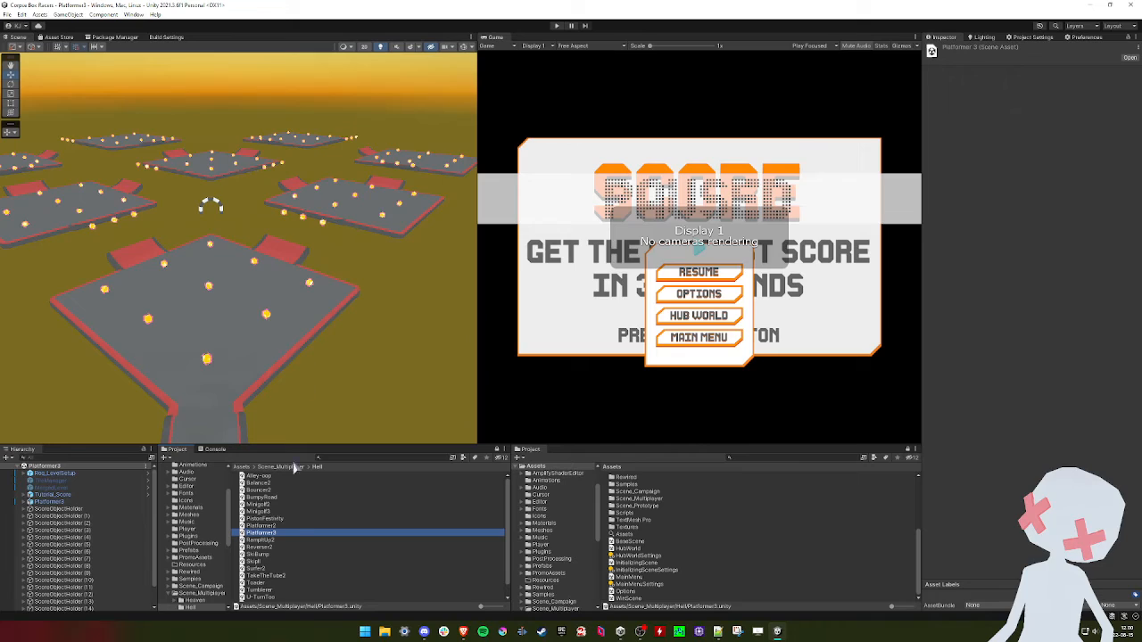
pyautogui.click(88, 474)
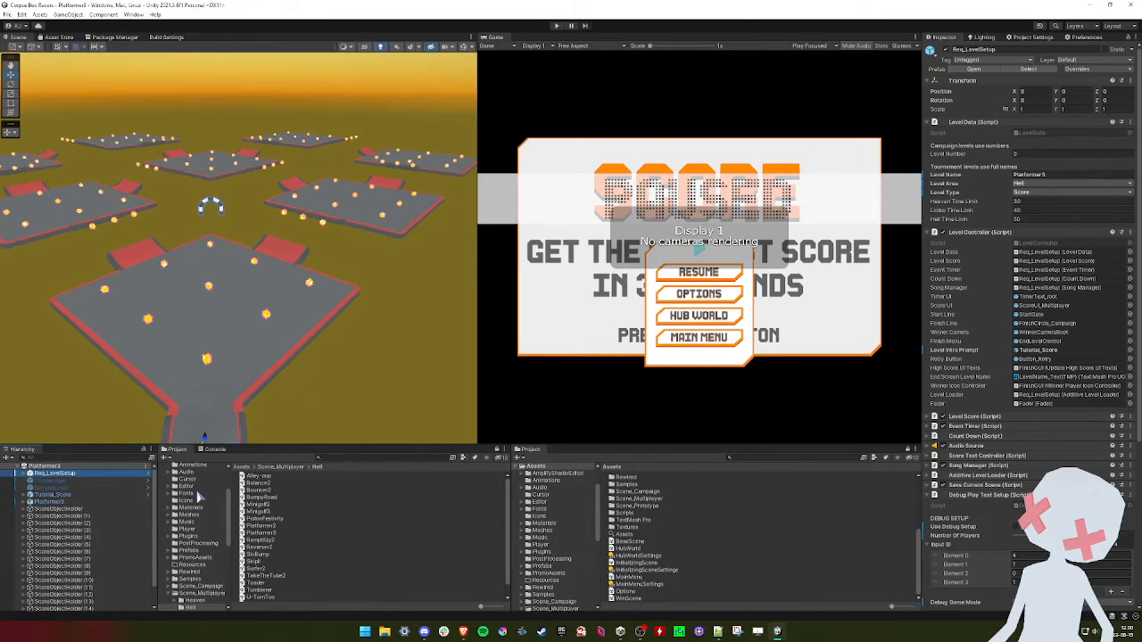
# Open the RampItUp2 scene and assign Everionment_Hell_Noise_AllBaseColors to its main RampItUp2 mesh
pyautogui.doubleClick(268, 541)
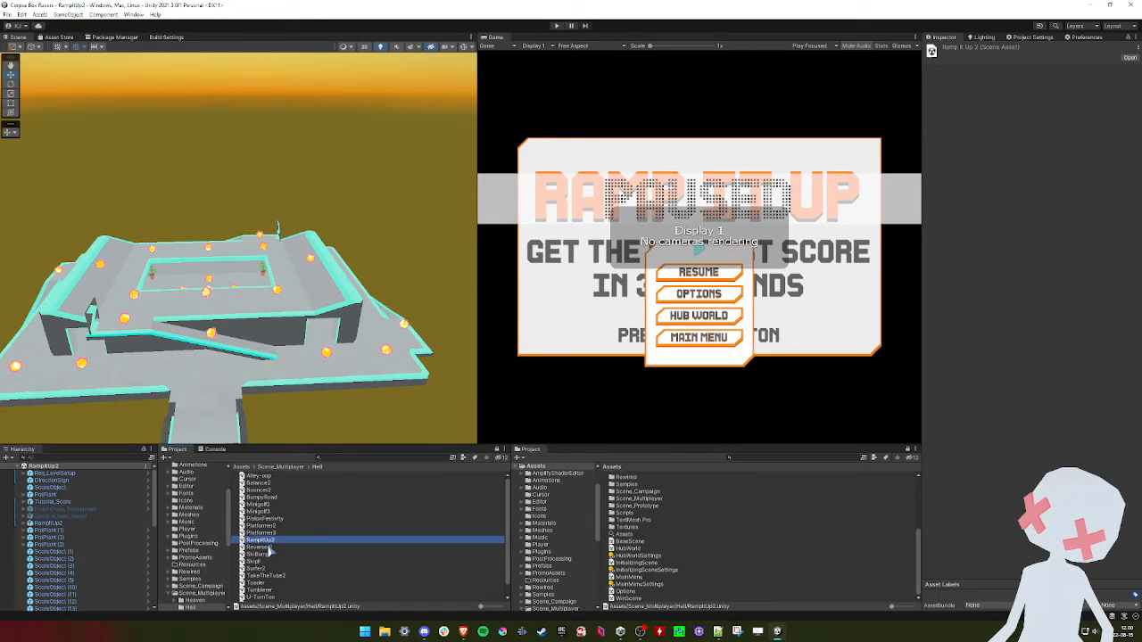
pyautogui.moveTo(358, 326)
pyautogui.mouseDown(button='right')
pyautogui.moveTo(357, 338)
pyautogui.moveTo(379, 323)
pyautogui.moveTo(294, 291)
pyautogui.moveTo(242, 288)
pyautogui.moveTo(251, 261)
pyautogui.moveTo(287, 254)
pyautogui.moveTo(336, 282)
pyautogui.moveTo(346, 250)
pyautogui.moveTo(405, 293)
pyautogui.moveTo(389, 260)
pyautogui.moveTo(392, 286)
pyautogui.moveTo(361, 328)
pyautogui.mouseUp(button='right')
pyautogui.click(355, 332)
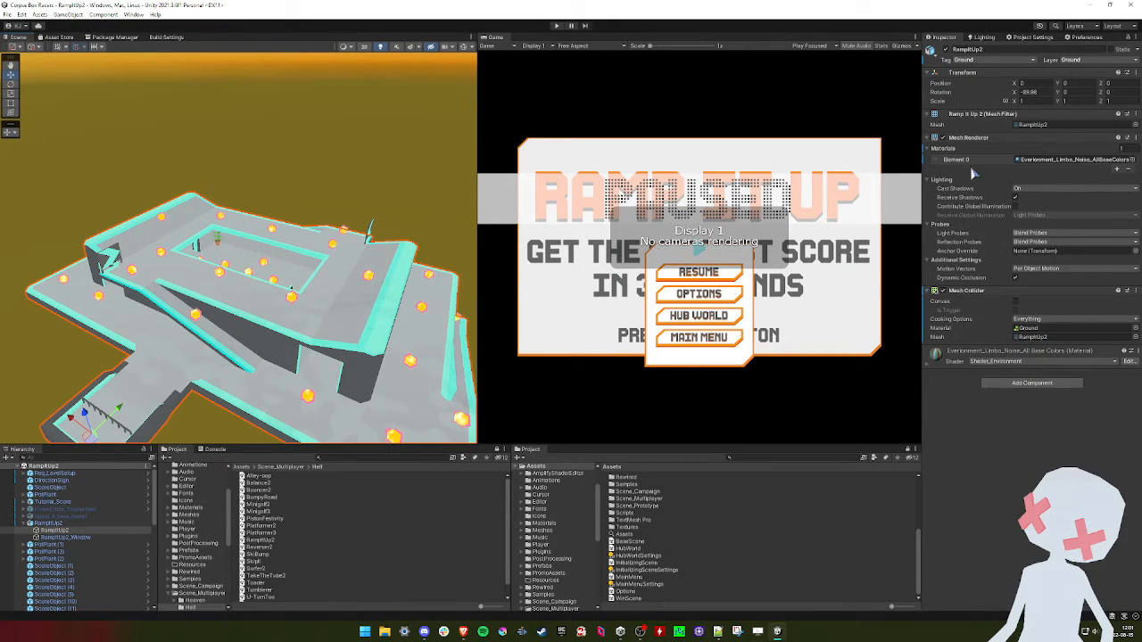
pyautogui.click(1133, 159)
pyautogui.doubleClick(883, 346)
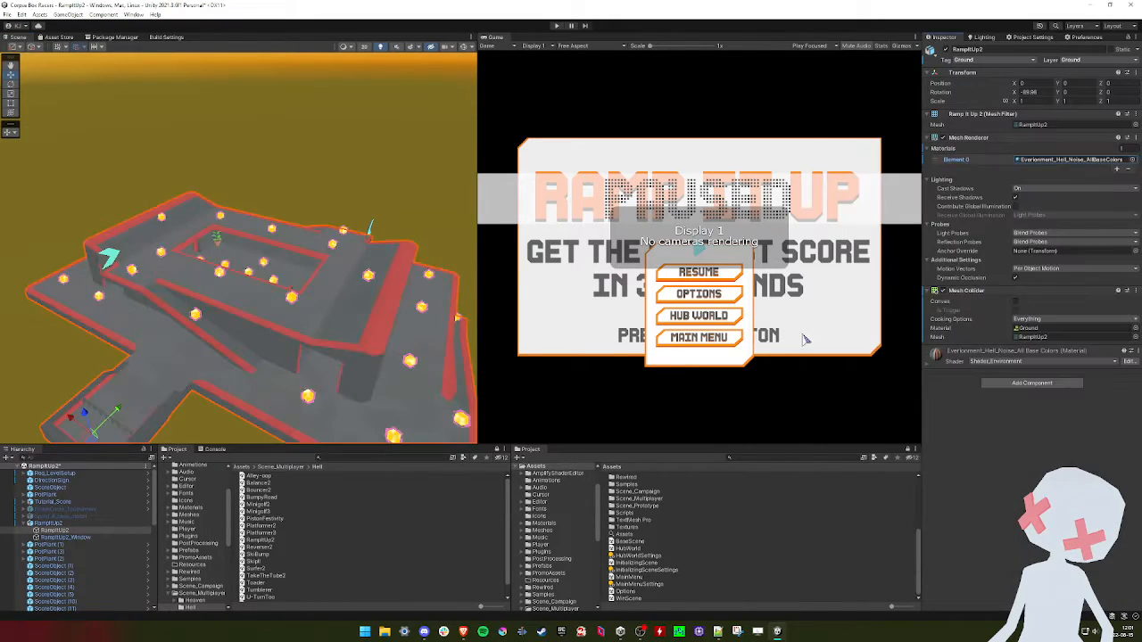
# Select both arrow direction signs on the RampItUp2 structure and assign them the Environment_Hell material
pyautogui.moveTo(178, 250)
pyautogui.mouseDown(button='right')
pyautogui.moveTo(169, 242)
pyautogui.moveTo(179, 257)
pyautogui.mouseUp(button='right')
pyautogui.click(434, 282)
pyautogui.keyDown('shift'); pyautogui.click(92, 212); pyautogui.keyUp('shift')
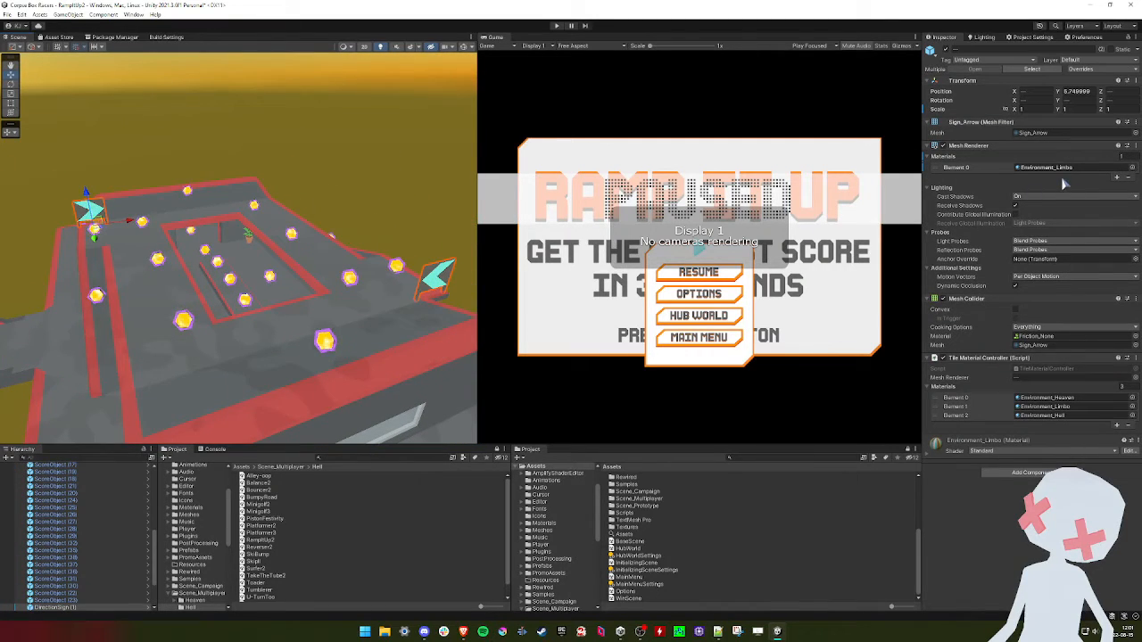
pyautogui.click(1132, 167)
pyautogui.doubleClick(861, 290)
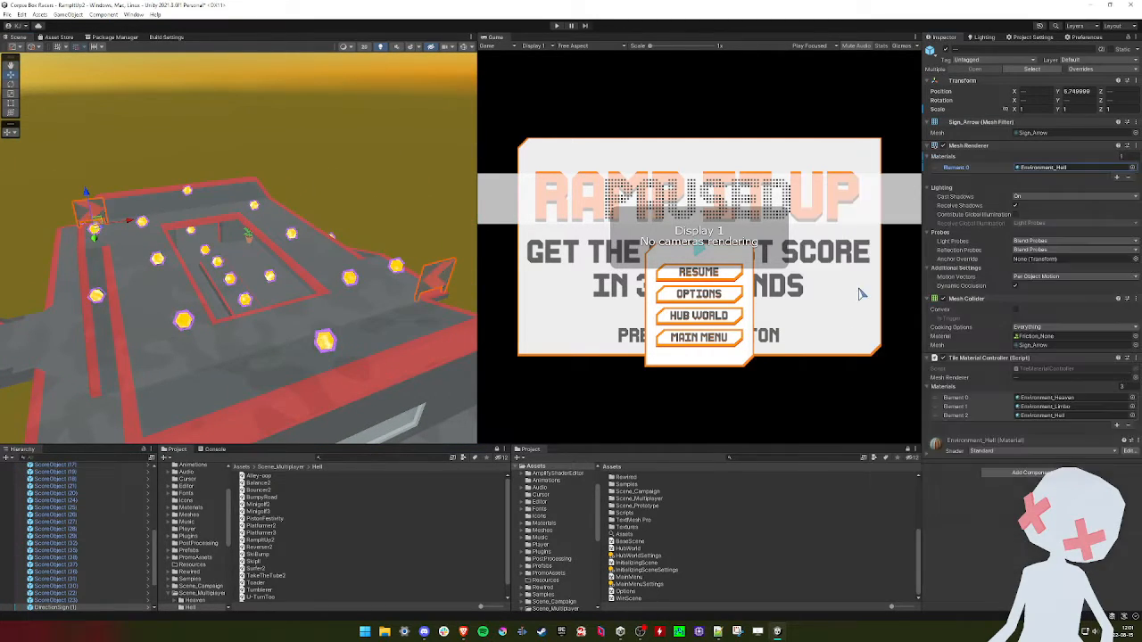
# Set the Level Area of RampItUp2's Req_LevelSetup to Hell
pyautogui.moveTo(259, 225); pyautogui.dragTo(366, 254, button='right')
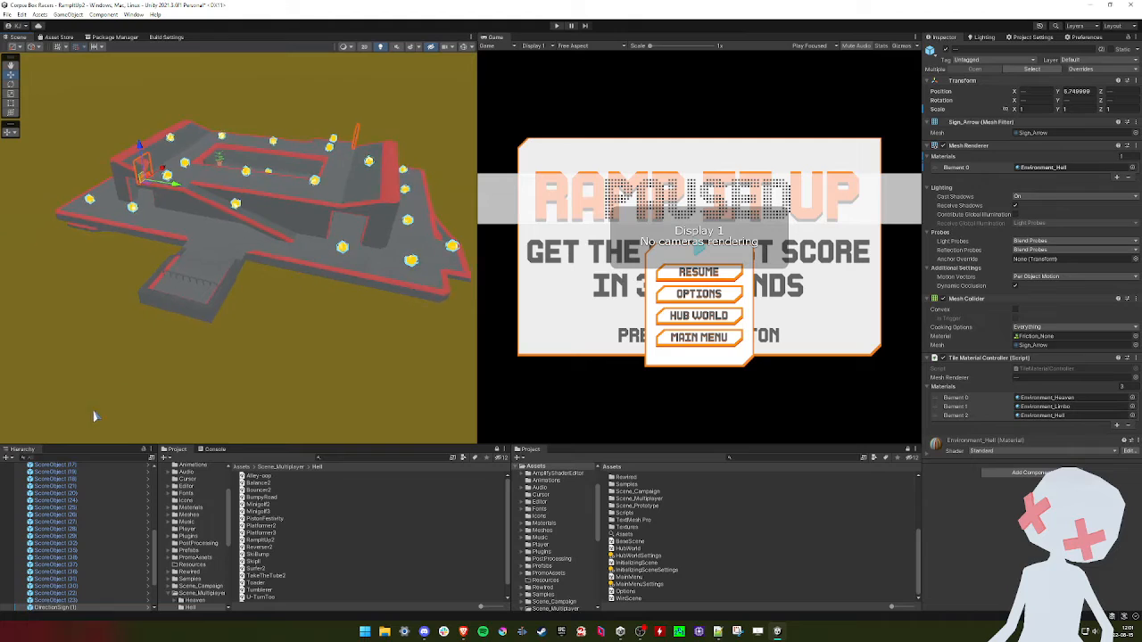
pyautogui.scroll(10, 72, 518)
pyautogui.click(53, 473)
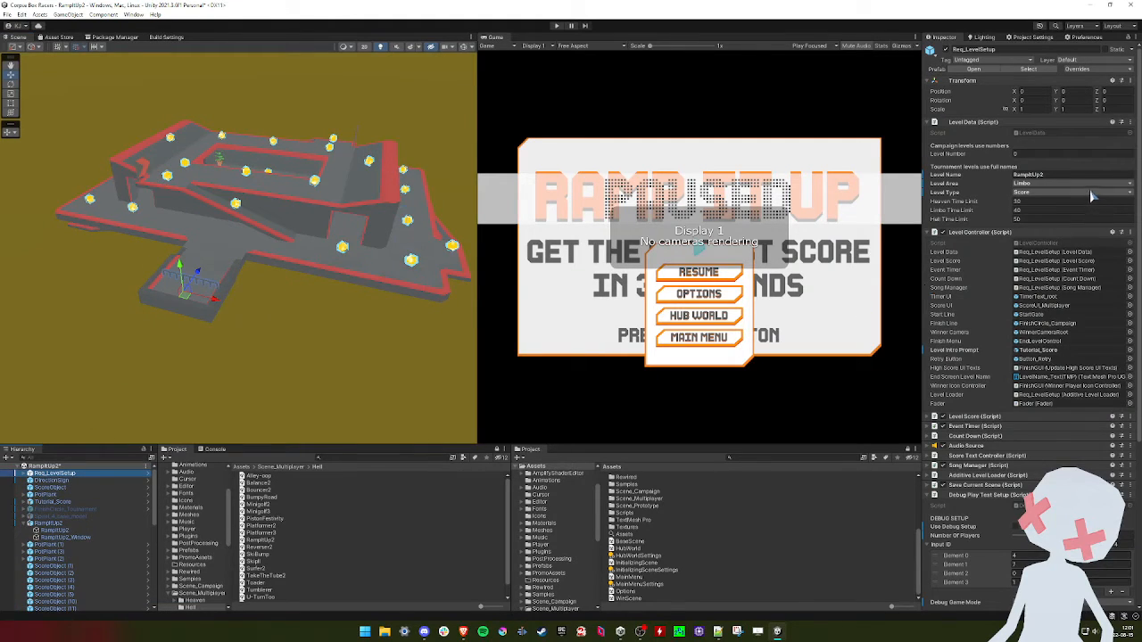
pyautogui.click(1088, 183)
pyautogui.click(1044, 213)
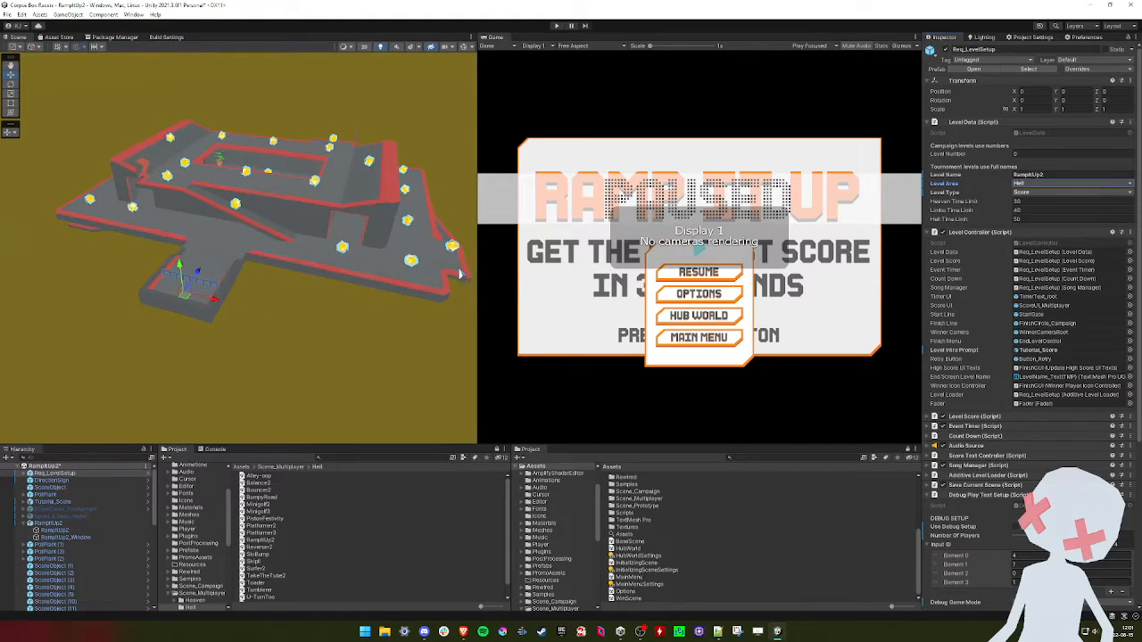
pyautogui.moveTo(461, 275); pyautogui.dragTo(432, 263, button='right')
pyautogui.moveTo(368, 277); pyautogui.dragTo(341, 350, button='right')
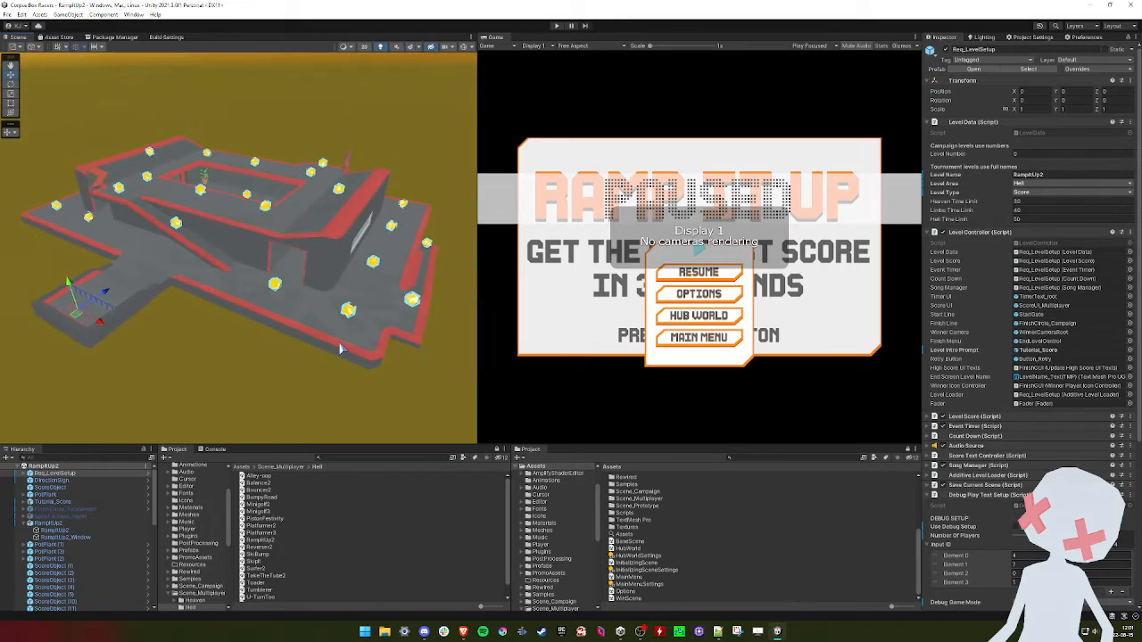
pyautogui.scroll(3, 431, 442)
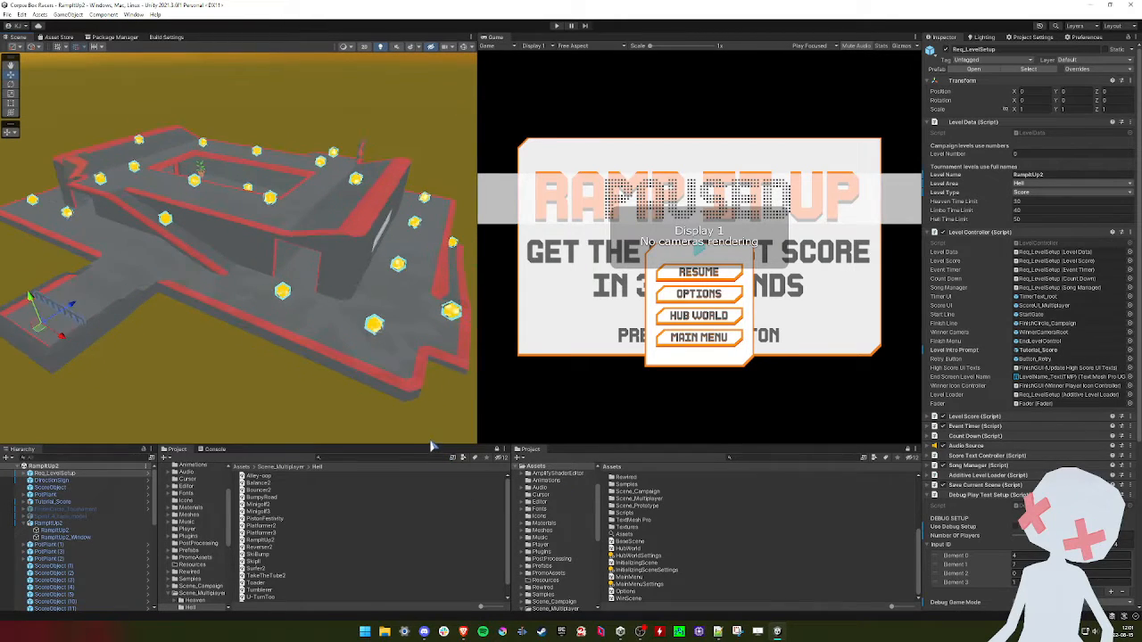
# Open the Reverser2 scene and assign Everionment_Hell_Noise_AllBaseColors to its Reverser_2_LOD0 and StartRamp meshes
pyautogui.doubleClick(271, 547)
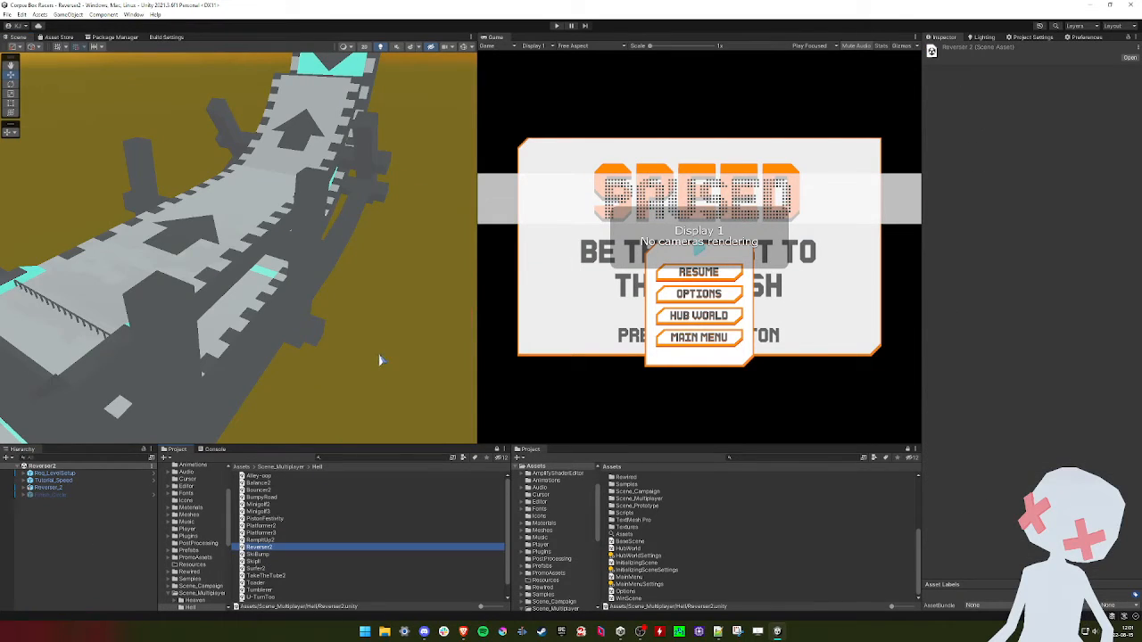
pyautogui.moveTo(368, 306); pyautogui.dragTo(266, 292, button='right')
pyautogui.click(276, 306)
pyautogui.click(276, 306)
pyautogui.keyDown('shift'); pyautogui.click(432, 299); pyautogui.keyUp('shift')
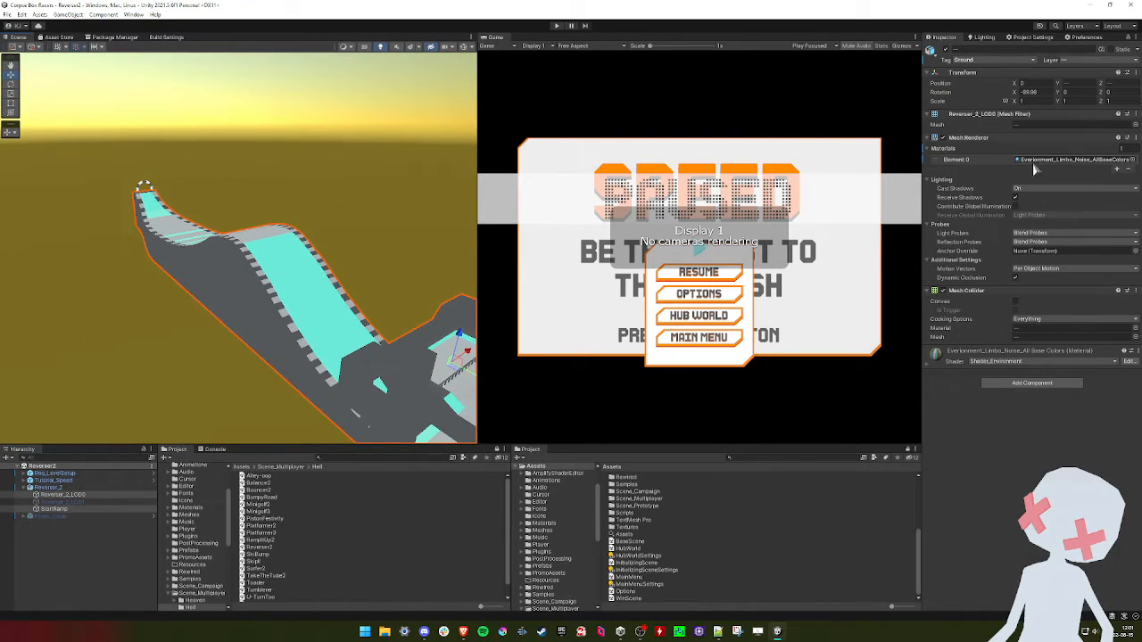
pyautogui.click(1131, 160)
pyautogui.doubleClick(883, 350)
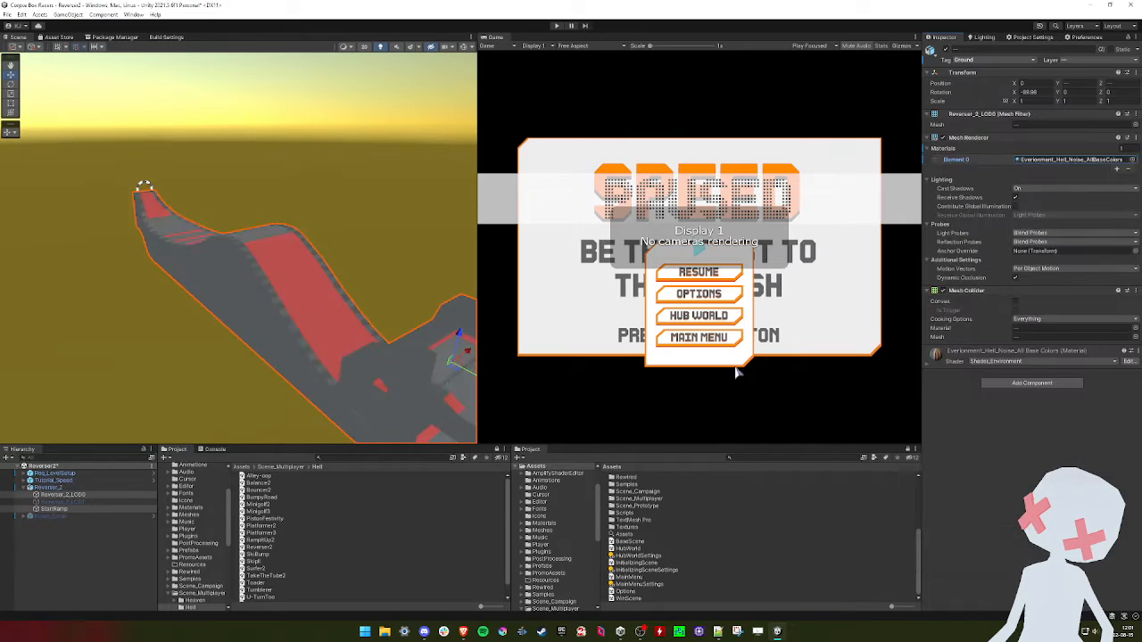
# Set the Level Area of Reverser2's Req_LevelSetup to Hell
pyautogui.moveTo(250, 272); pyautogui.dragTo(212, 273, button='right')
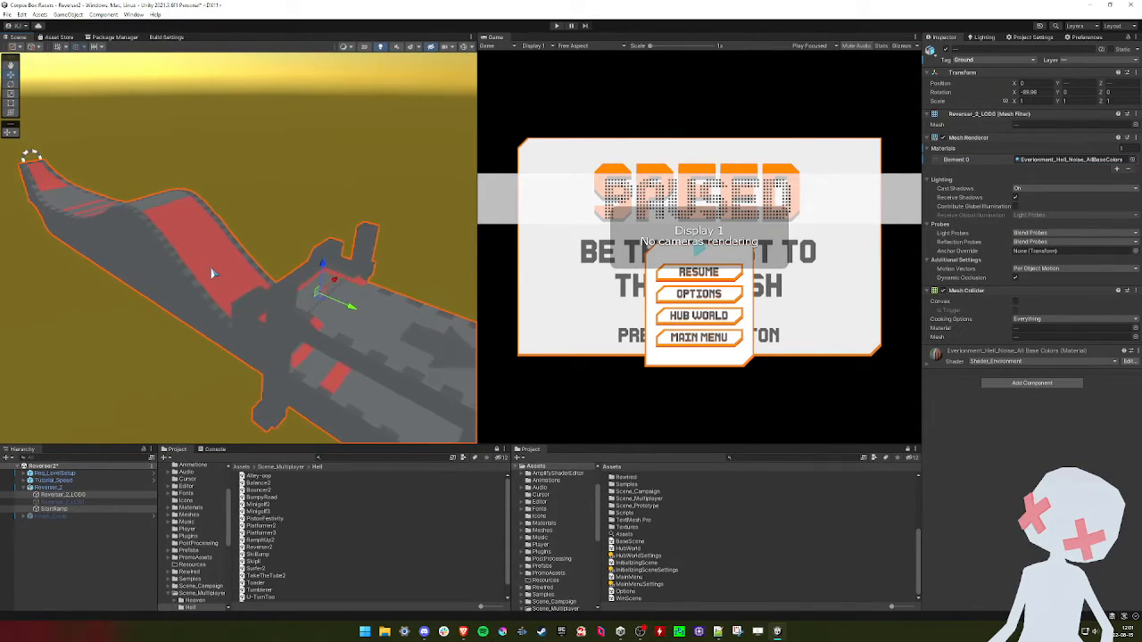
pyautogui.click(61, 474)
pyautogui.click(1066, 183)
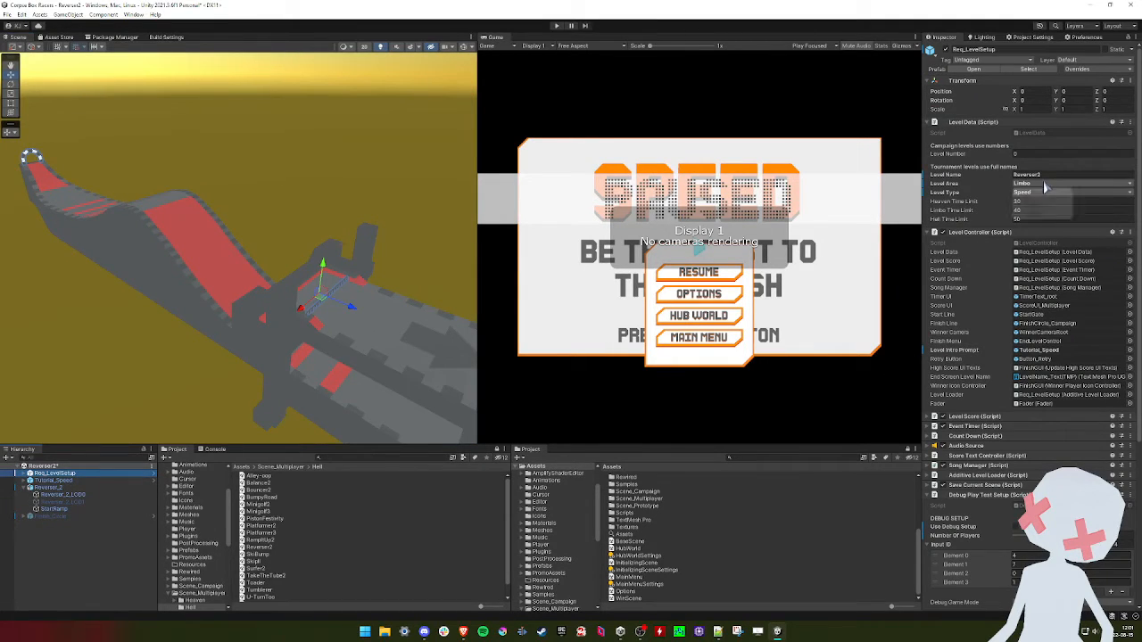
pyautogui.click(1034, 212)
pyautogui.moveTo(222, 299); pyautogui.dragTo(261, 291, button='right')
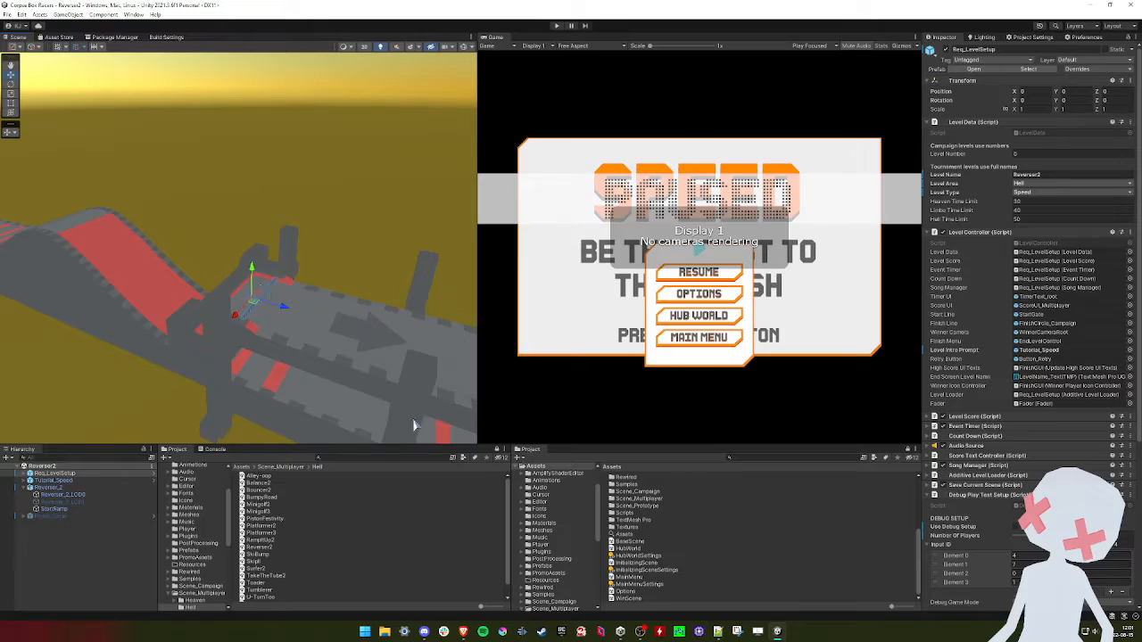
# Open the SkiBump scene and assign Everionment_Hell_Noise_AllBaseColors to its SkiBump_Slope and SkiBump_Start meshes
pyautogui.doubleClick(259, 554)
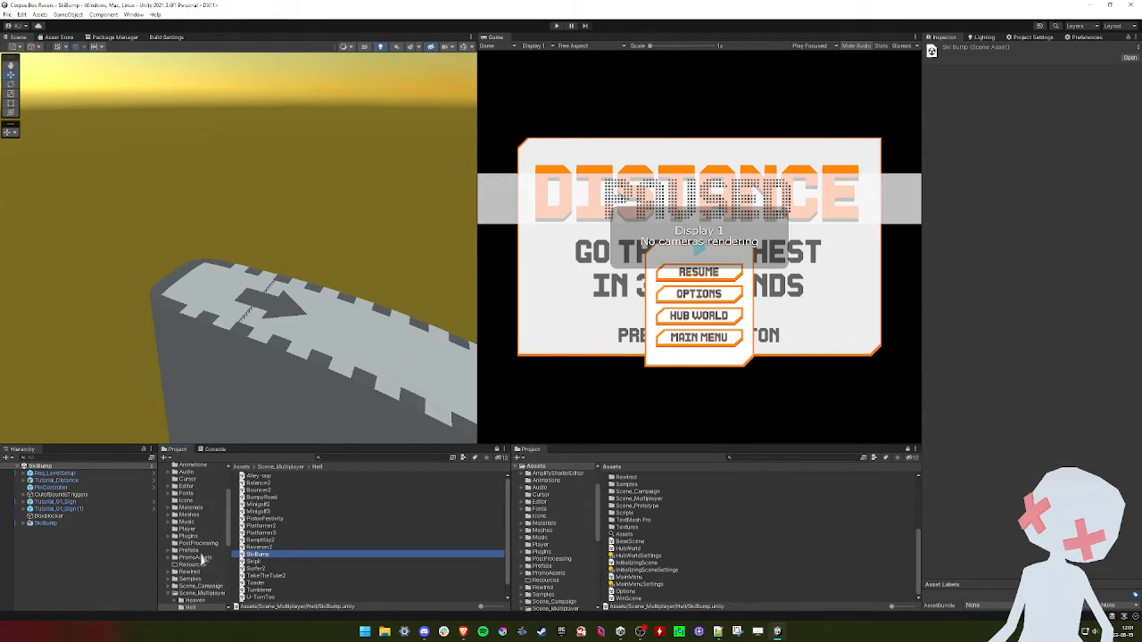
pyautogui.moveTo(295, 371); pyautogui.dragTo(366, 324, button='right')
pyautogui.click(367, 324)
pyautogui.moveTo(301, 311); pyautogui.dragTo(278, 316, button='right')
pyautogui.click(278, 322)
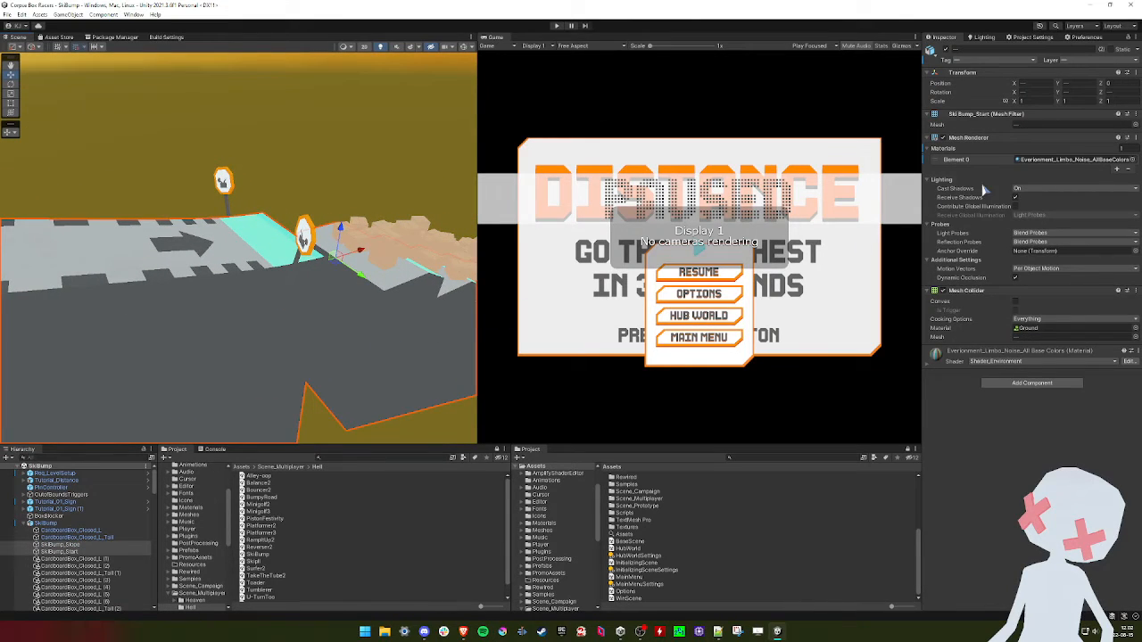
pyautogui.click(1134, 160)
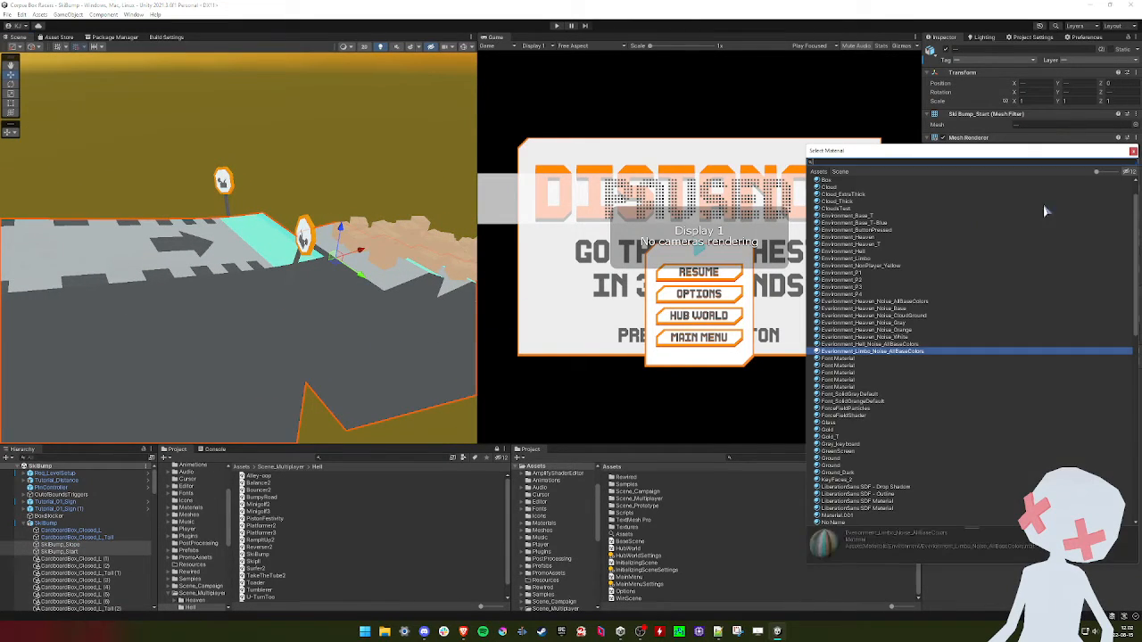
pyautogui.doubleClick(886, 345)
# Examine the recoloured SkiBump_Slope and SkiBump_Start meshes from several sides, checking their surfaces and object settings
pyautogui.moveTo(336, 251); pyautogui.dragTo(264, 235, button='right')
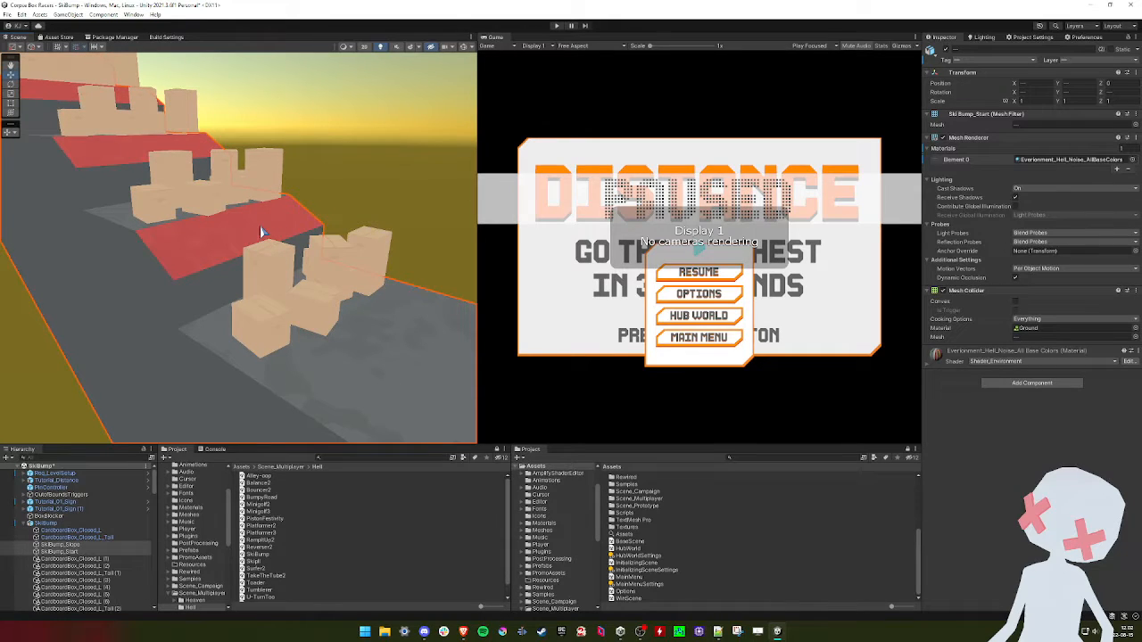
pyautogui.moveTo(235, 245); pyautogui.dragTo(261, 328, button='right')
pyautogui.click(261, 328)
pyautogui.click(260, 328)
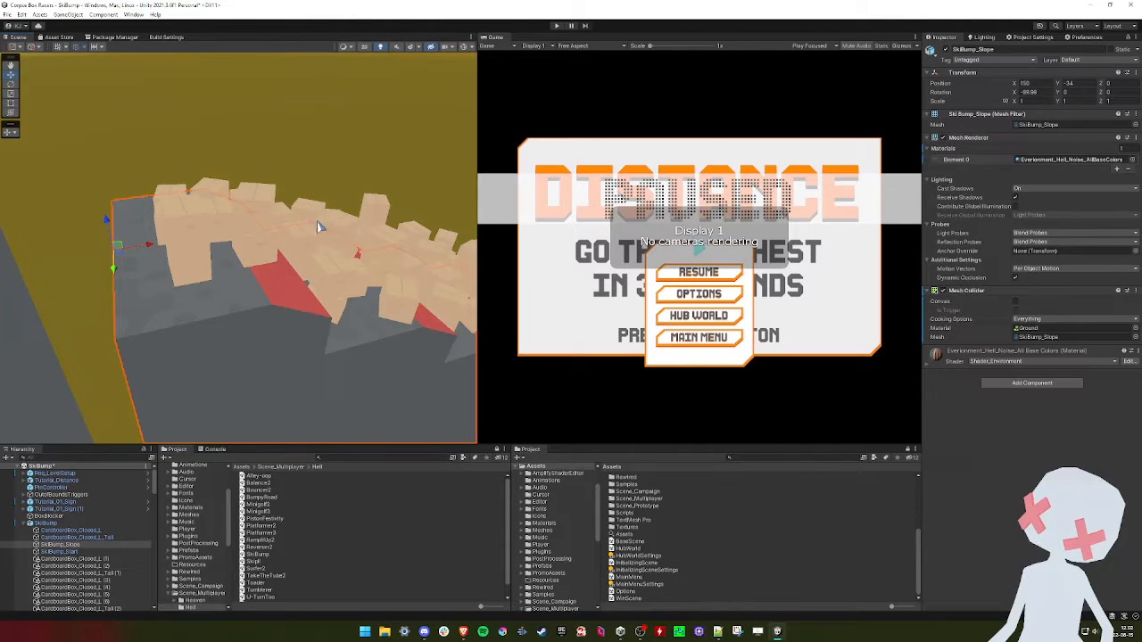
pyautogui.moveTo(253, 214); pyautogui.dragTo(256, 202, button='right')
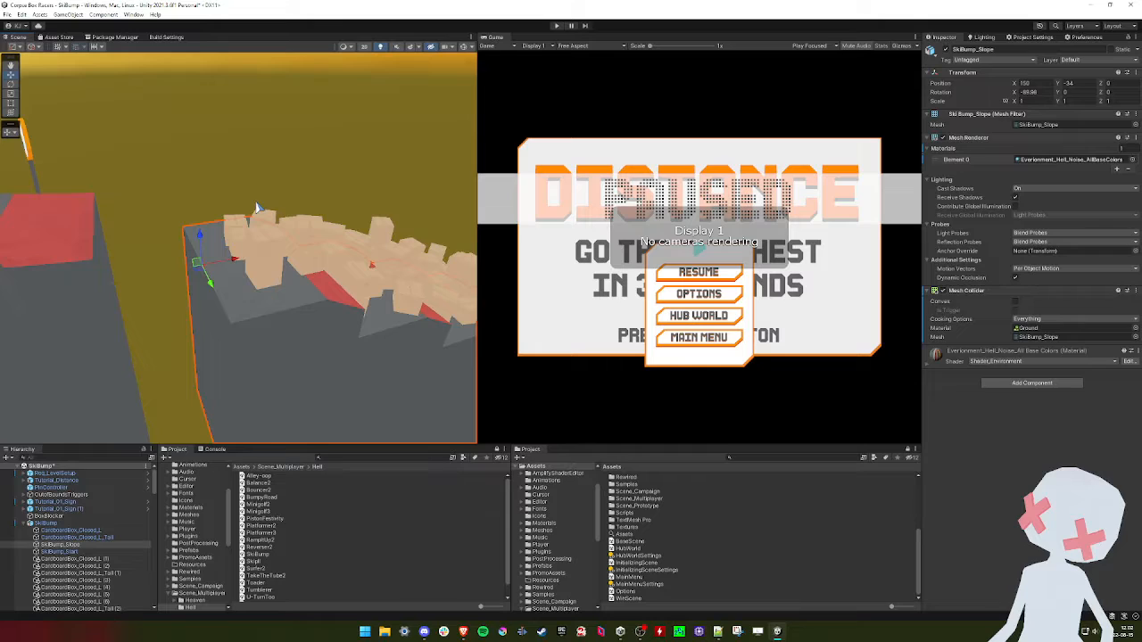
pyautogui.moveTo(258, 208); pyautogui.dragTo(275, 263, button='right')
pyautogui.press('a')
pyautogui.press('d')
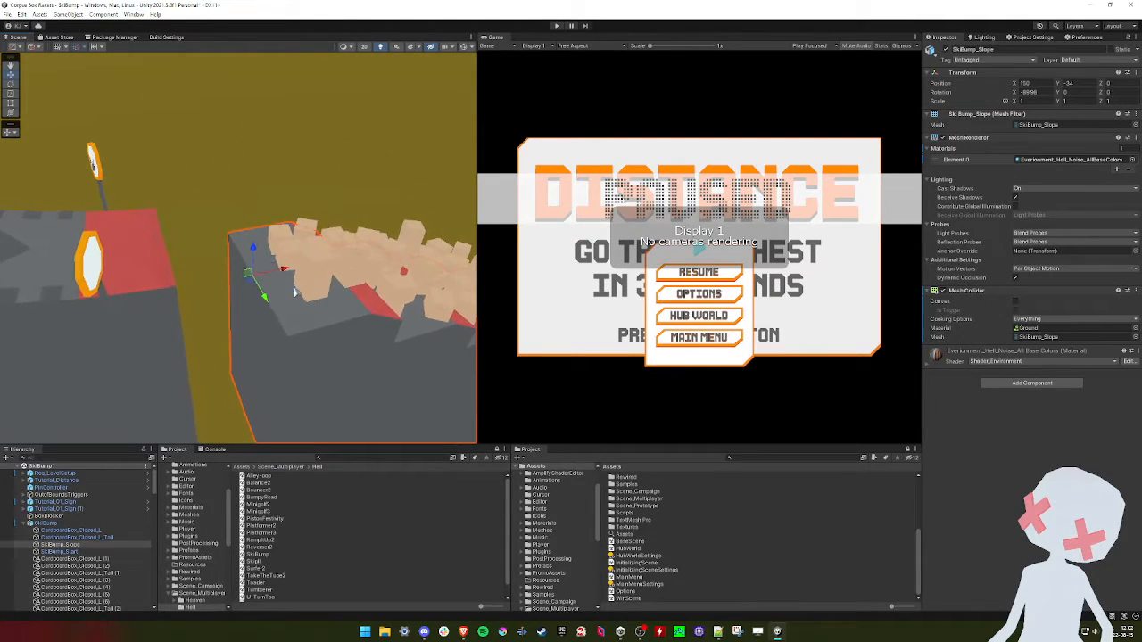
pyautogui.moveTo(339, 319); pyautogui.dragTo(380, 318, button='right')
pyautogui.press('d')
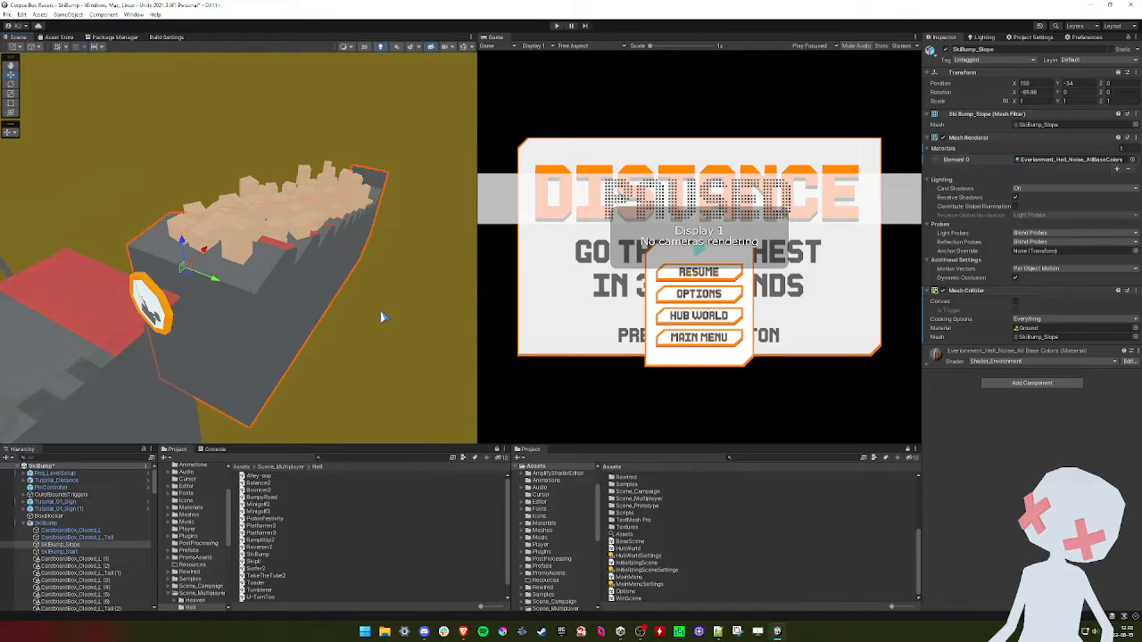
pyautogui.moveTo(349, 304); pyautogui.dragTo(130, 305, button='right')
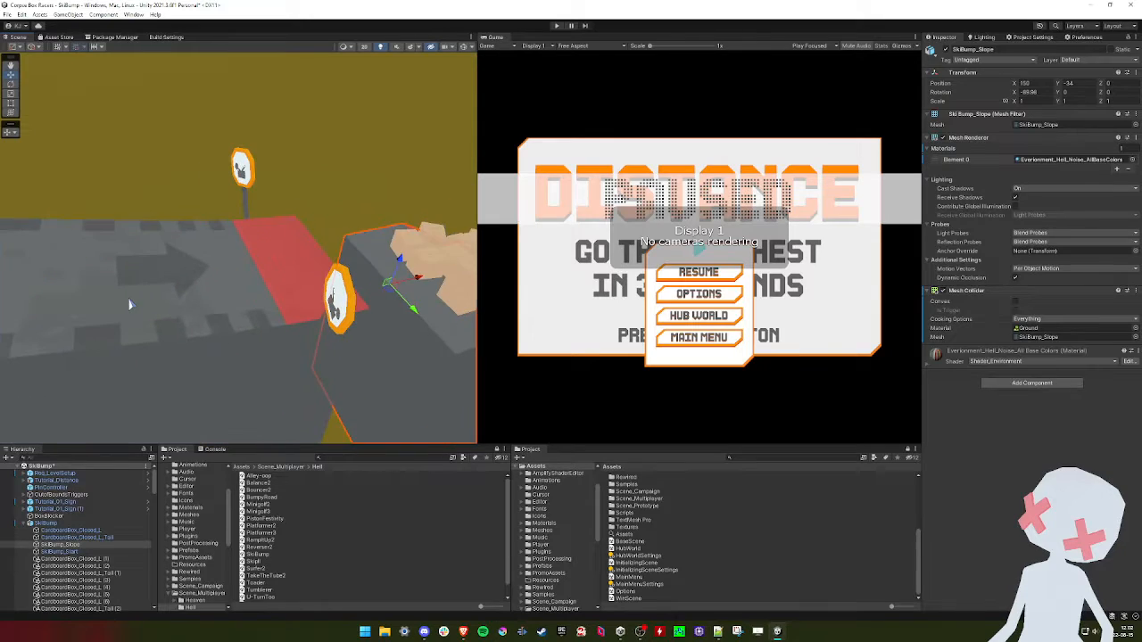
pyautogui.click(127, 305)
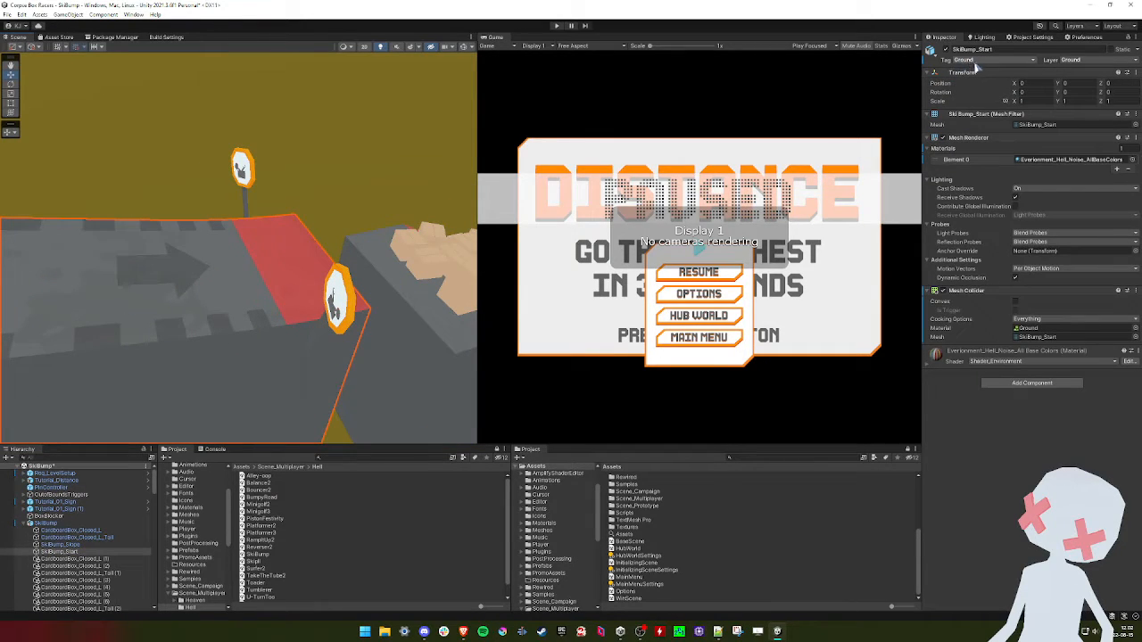
pyautogui.moveTo(234, 300); pyautogui.dragTo(348, 277, button='right')
# Set the Level Area of SkiBump's Req_LevelSetup to Hell
pyautogui.click(92, 474)
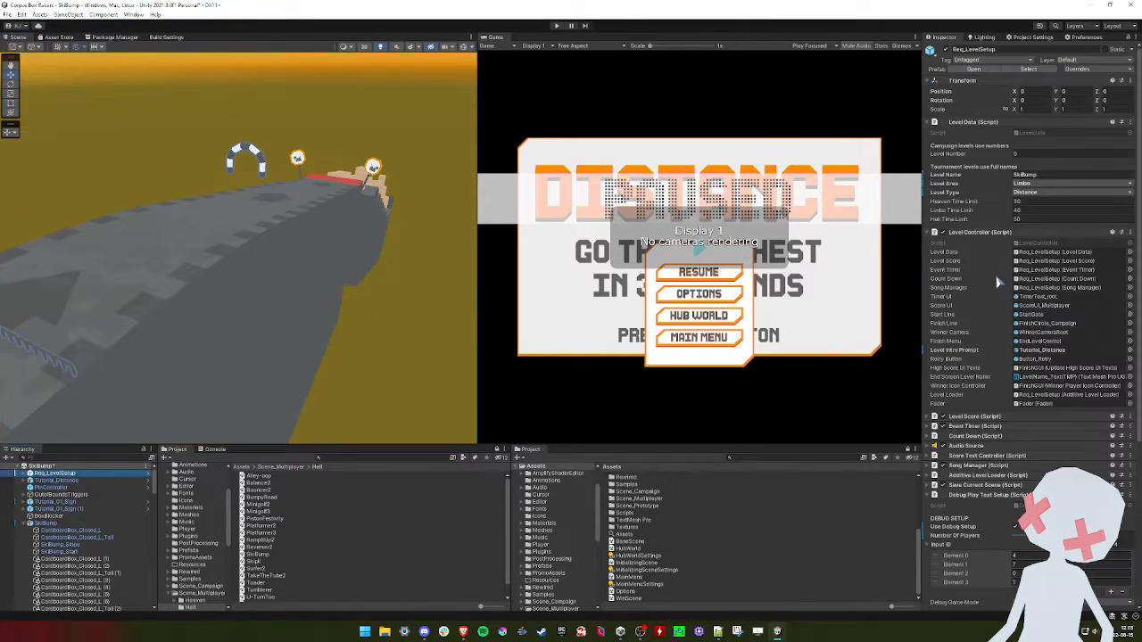
pyautogui.click(1045, 183)
pyautogui.click(1035, 214)
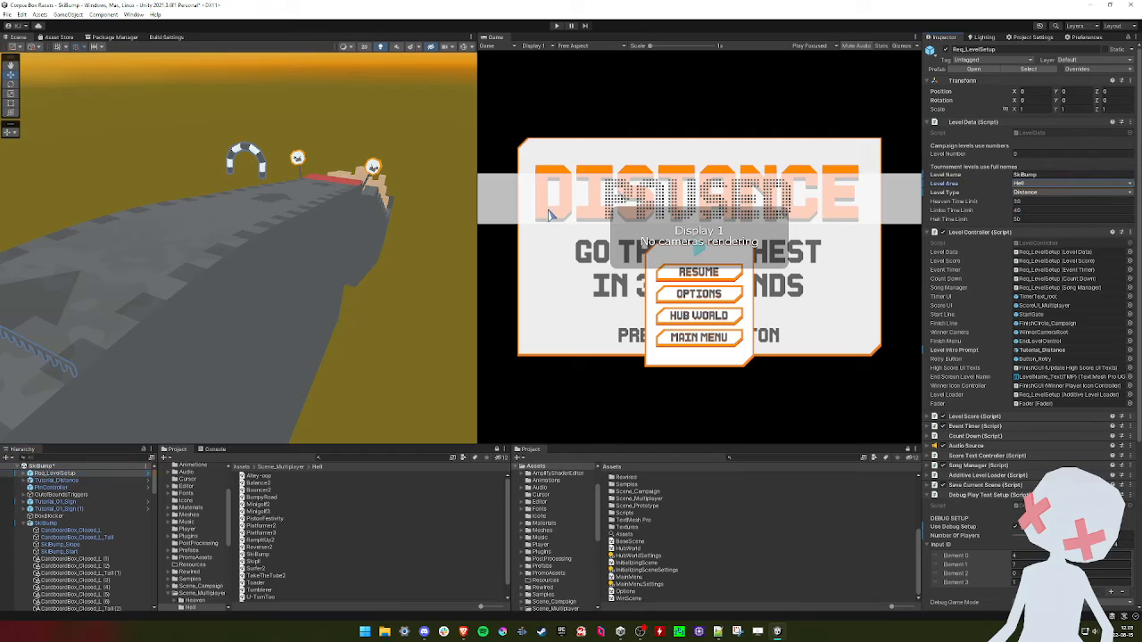
pyautogui.moveTo(420, 234); pyautogui.dragTo(340, 242, button='right')
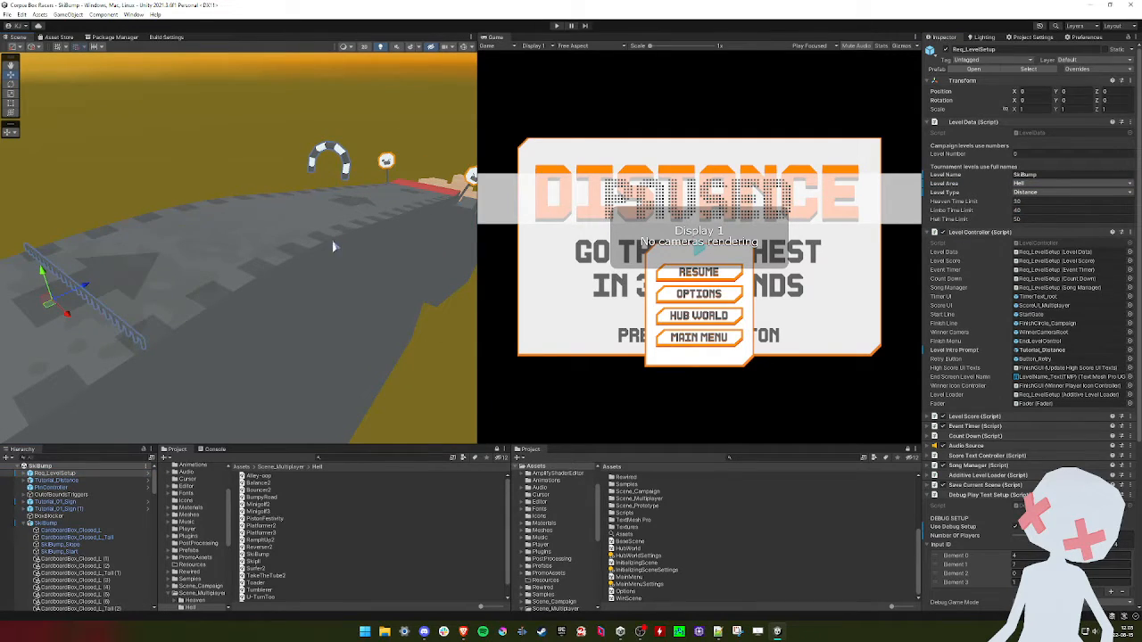
# Open the SkipIt scene from the Hell folder and show the level data of its Req_LevelSetup
pyautogui.doubleClick(262, 561)
pyautogui.click(265, 557)
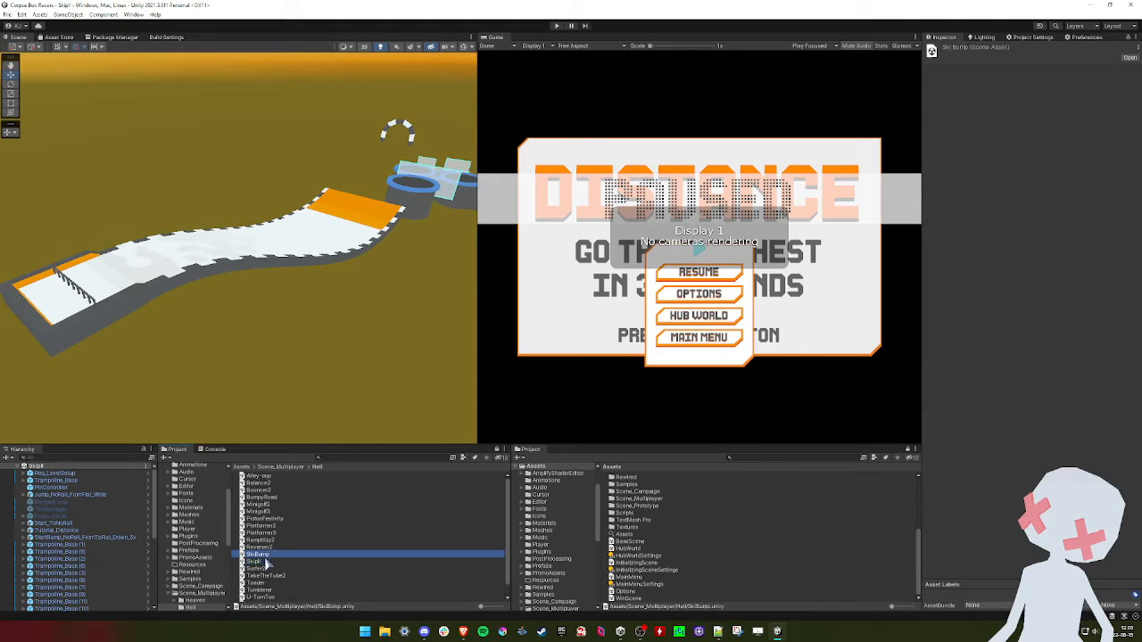
pyautogui.click(257, 561)
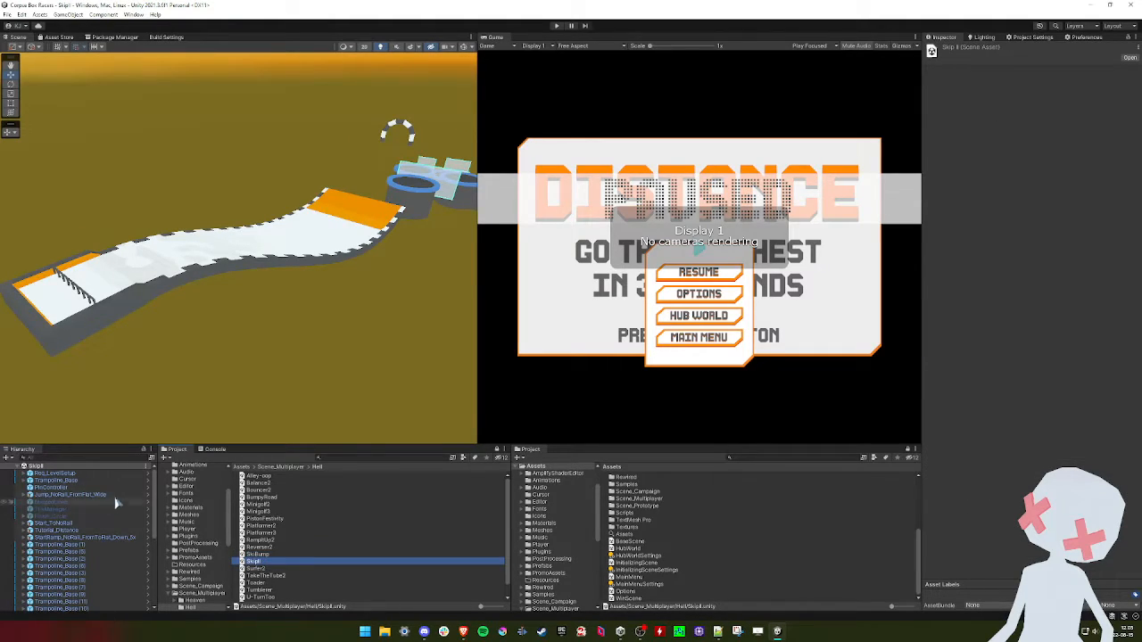
pyautogui.click(105, 473)
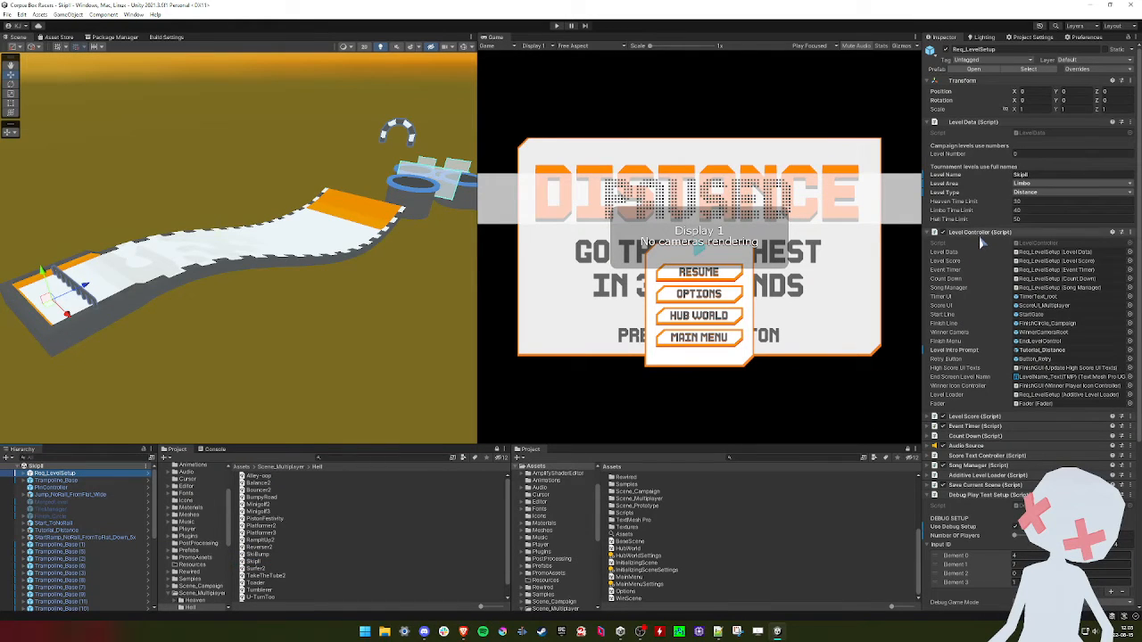
# Assign Everionment_Hell_Noise_AllBaseColors to the Mesh children of SkipIt's start piece, downhill track piece and Jump_NoRail_FromFlat_Wide
pyautogui.moveTo(288, 257); pyautogui.dragTo(140, 287, button='right')
pyautogui.press('w')
pyautogui.press('s')
pyautogui.click(219, 279)
pyautogui.click(219, 279)
pyautogui.moveTo(218, 279); pyautogui.dragTo(815, 187, button='right')
pyautogui.keyDown('shift'); pyautogui.click(295, 317); pyautogui.keyUp('shift')
pyautogui.keyDown('shift'); pyautogui.click(294, 319); pyautogui.keyUp('shift')
pyautogui.press('w')
pyautogui.keyDown('shift'); pyautogui.click(304, 313); pyautogui.keyUp('shift')
pyautogui.keyDown('shift'); pyautogui.click(294, 310); pyautogui.keyUp('shift')
pyautogui.moveTo(104, 224); pyautogui.dragTo(78, 389, button='right')
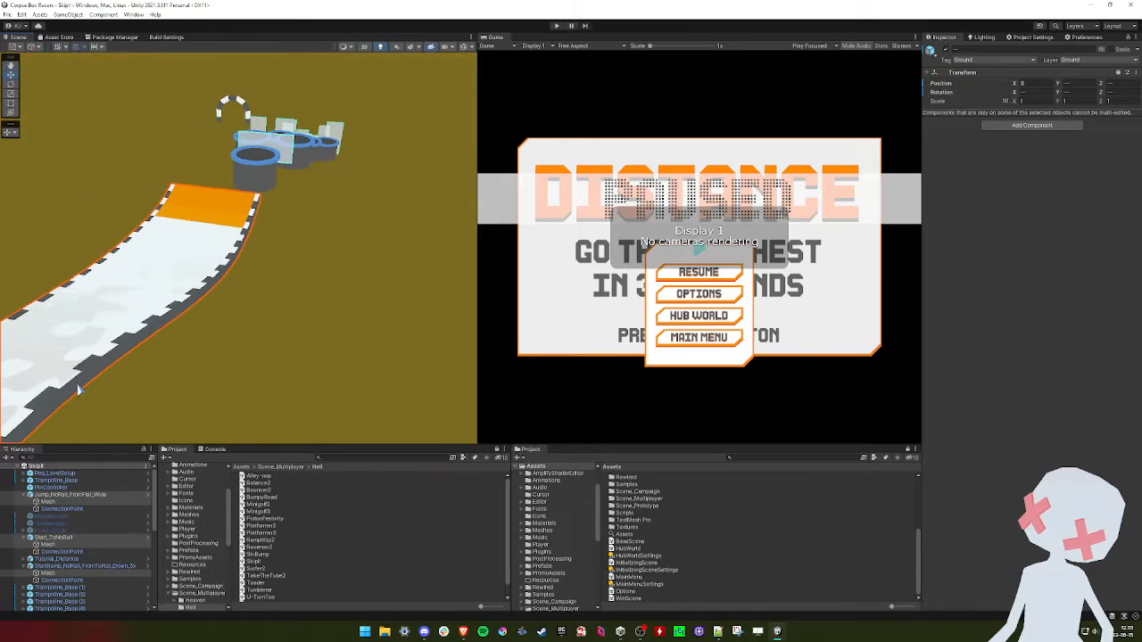
pyautogui.keyDown('ctrl'); pyautogui.click(61, 496); pyautogui.keyUp('ctrl')
pyautogui.keyDown('ctrl'); pyautogui.click(54, 538); pyautogui.keyUp('ctrl')
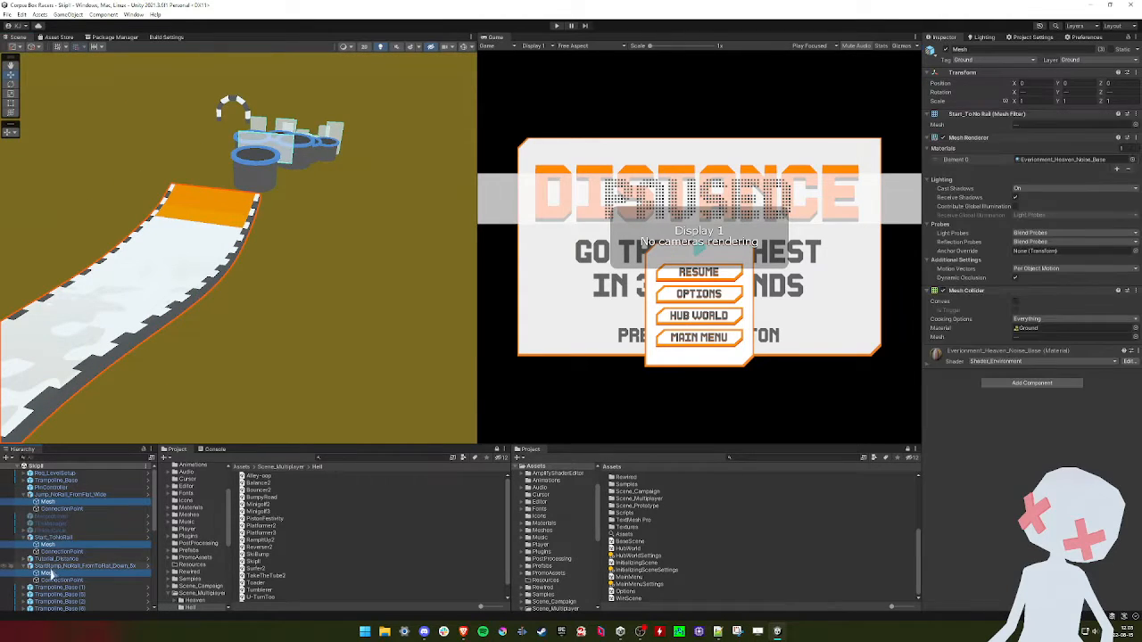
pyautogui.click(1132, 158)
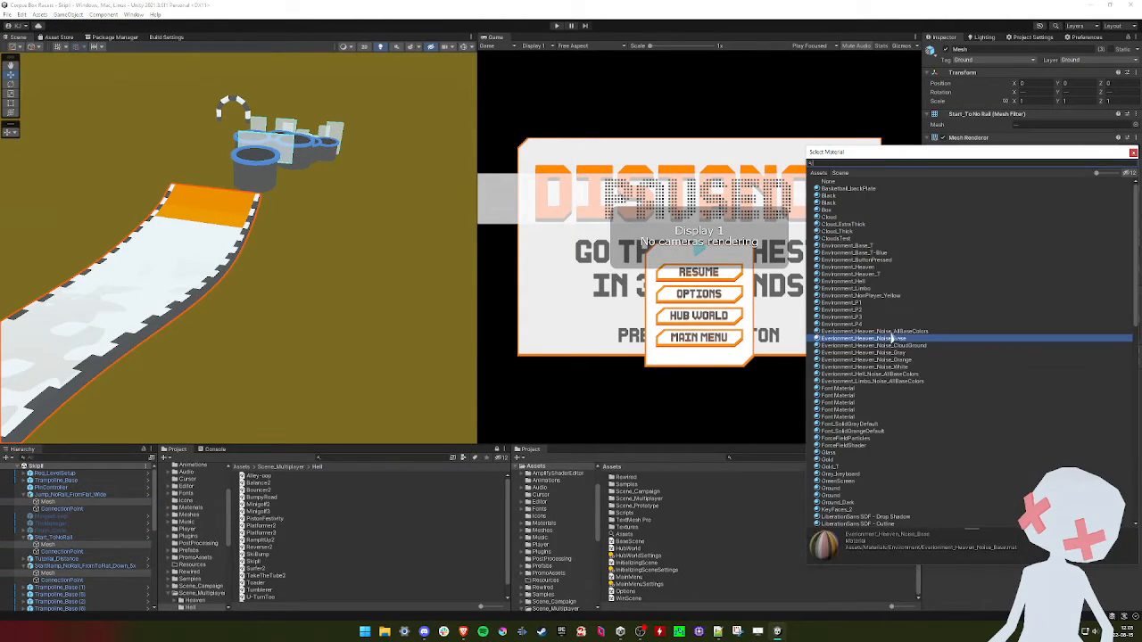
pyautogui.doubleClick(870, 375)
pyautogui.moveTo(206, 257); pyautogui.dragTo(266, 260, button='right')
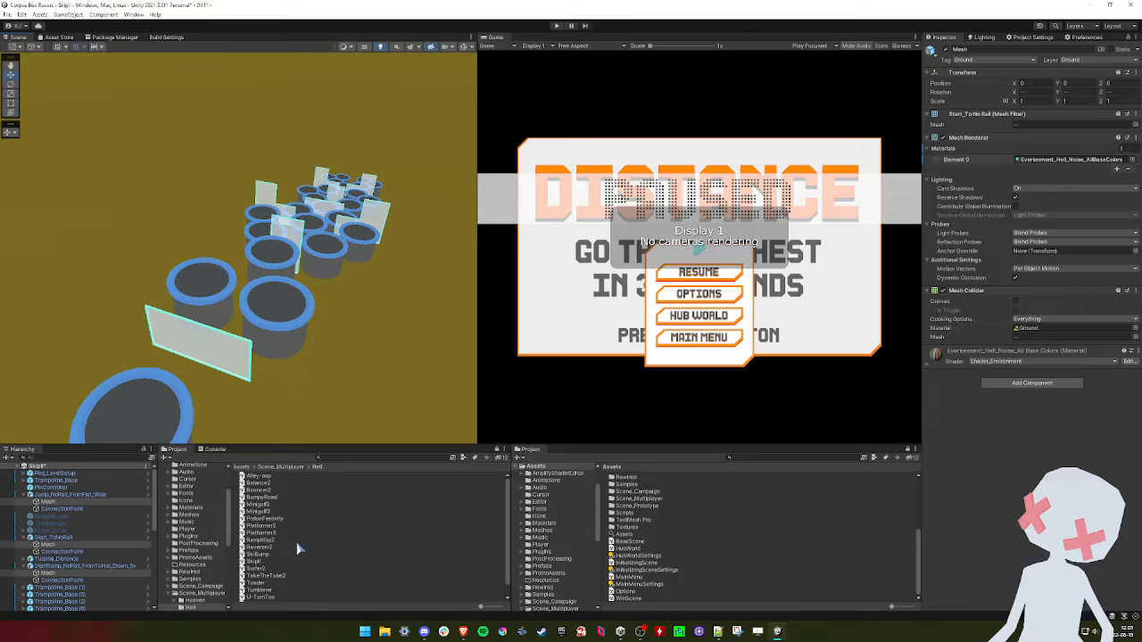
# Filter the hierarchy by GlassWall_2x1 and assign the Environment_Hell material to all the GlassWall_2x1 frame meshes
pyautogui.click(264, 369)
pyautogui.press('f')
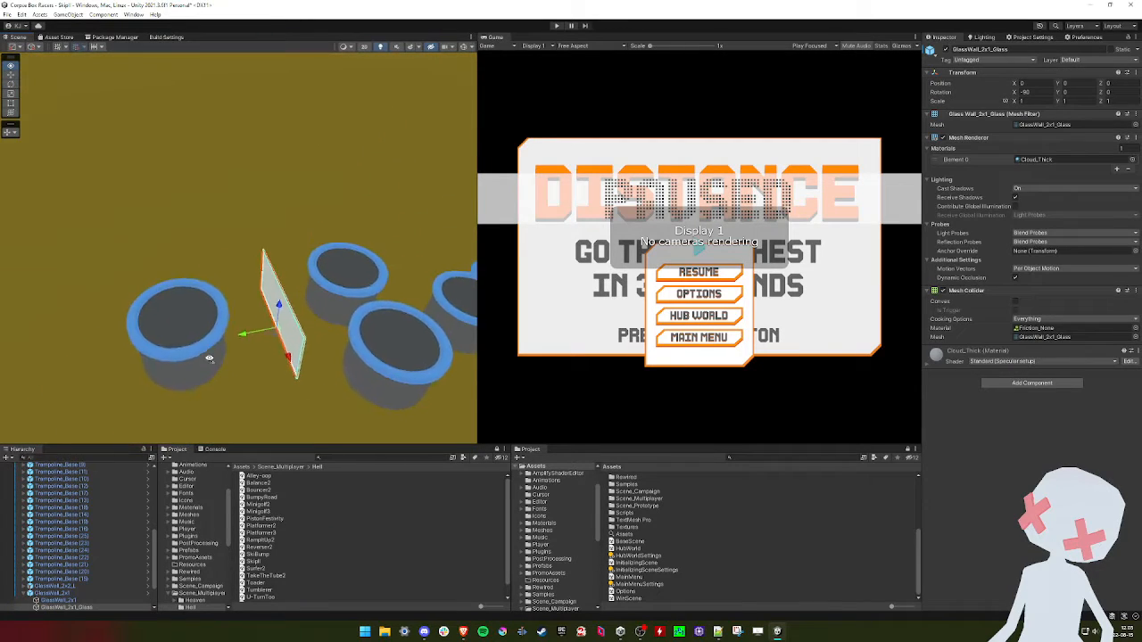
pyautogui.scroll(-2, 107, 526)
pyautogui.click(58, 557)
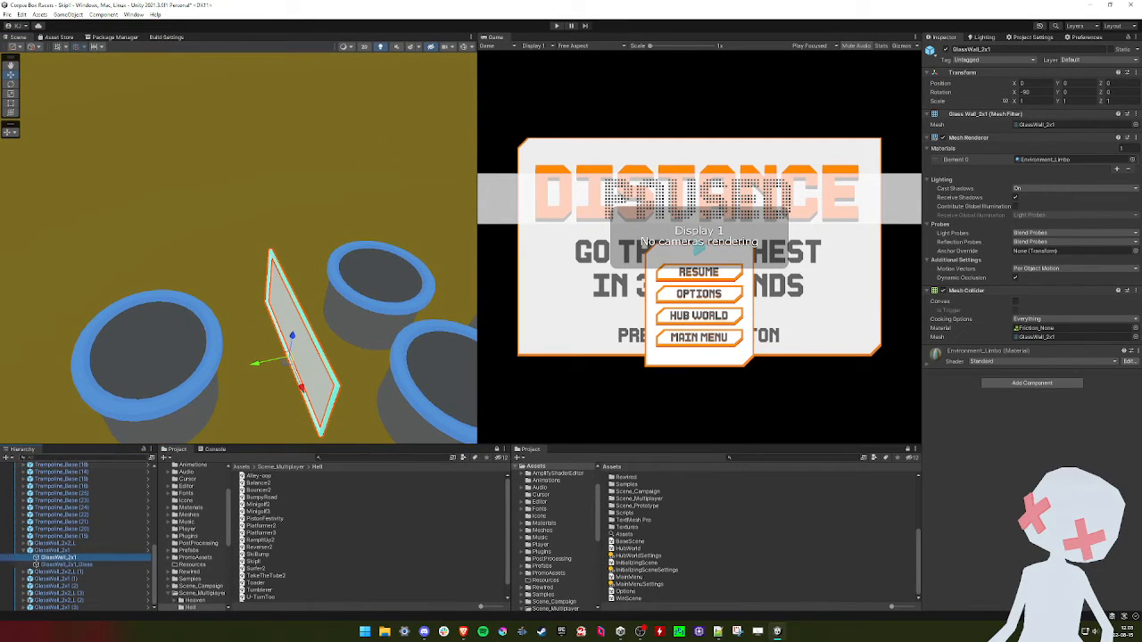
pyautogui.write('GlassWall_2x1')
pyautogui.click(69, 474)
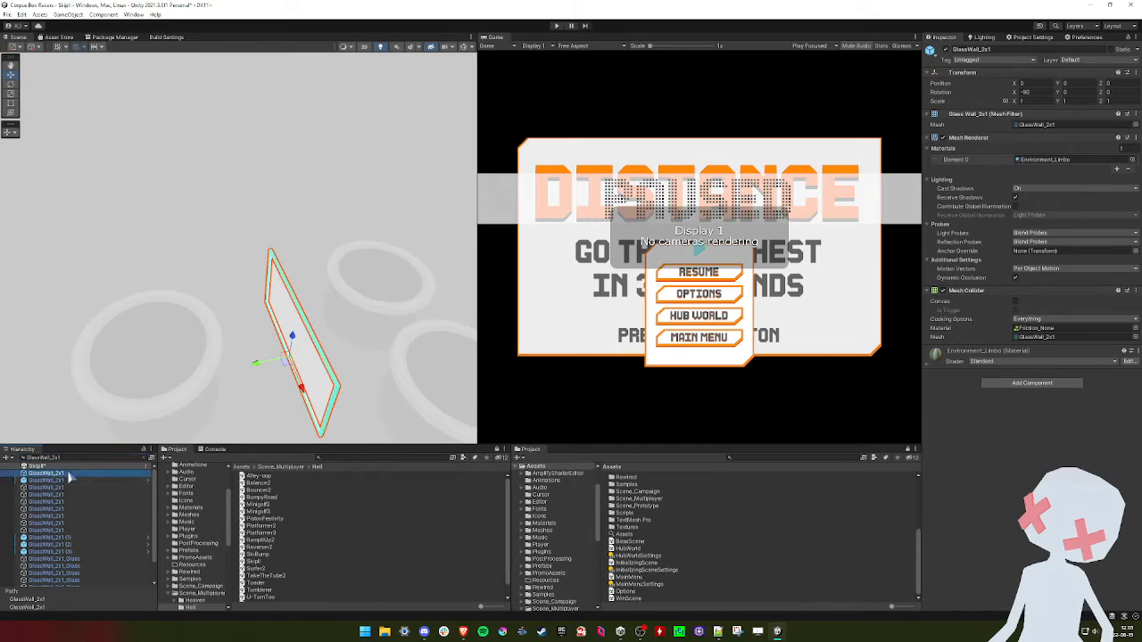
pyautogui.keyDown('shift'); pyautogui.click(61, 532); pyautogui.keyUp('shift')
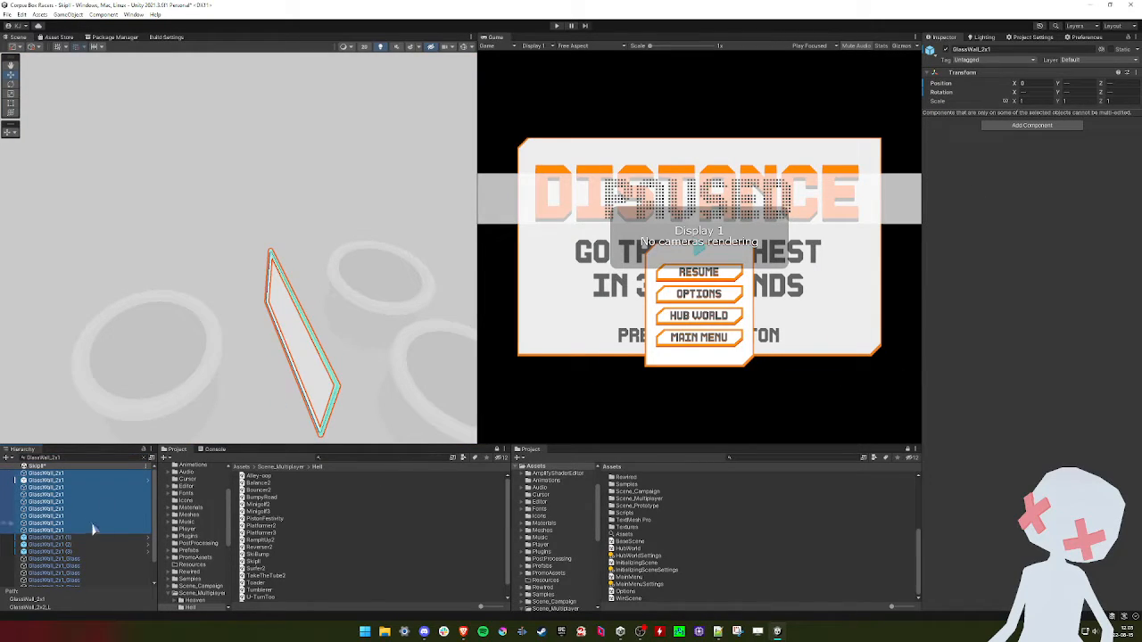
pyautogui.click(53, 480)
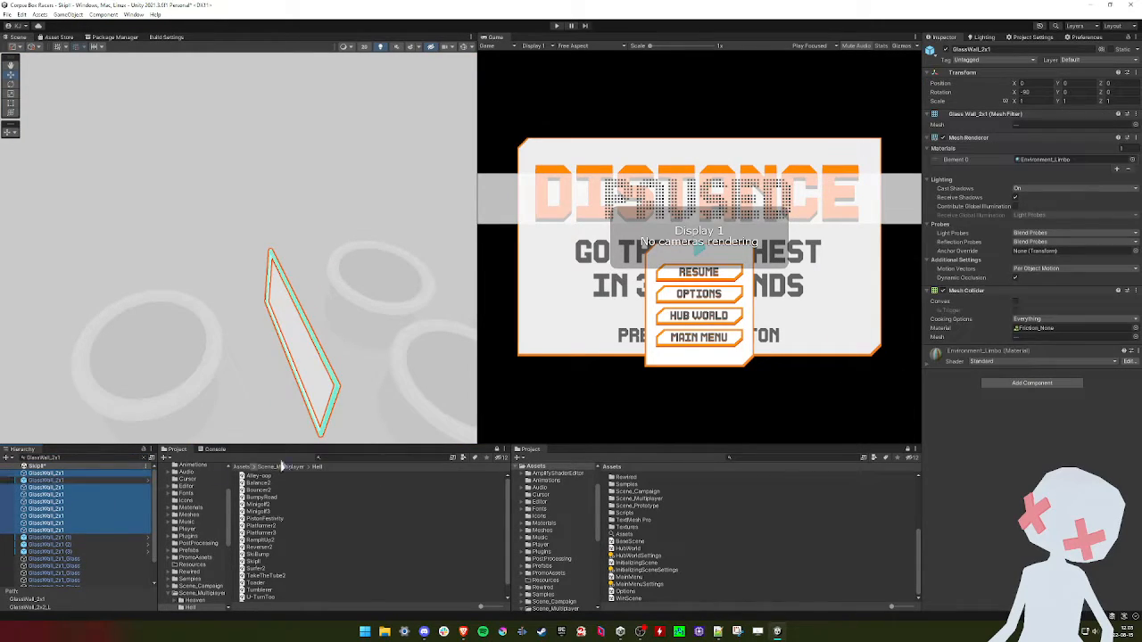
pyautogui.click(1131, 164)
pyautogui.click(843, 280)
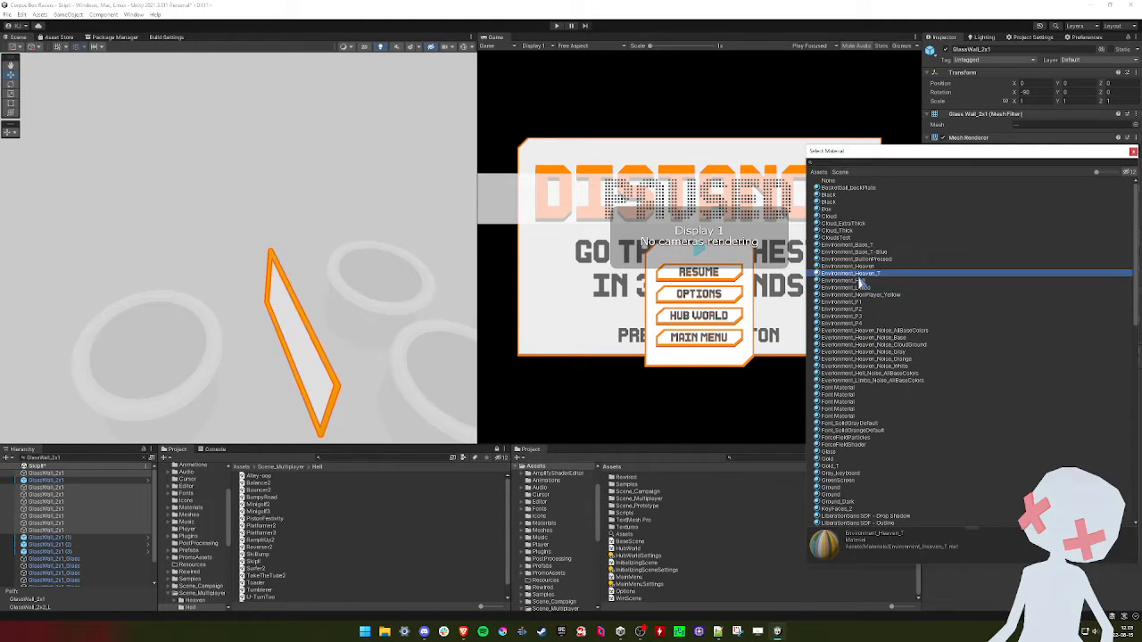
pyautogui.doubleClick(859, 282)
# Clear the hierarchy filter and inspect the red jump section at the end of SkipIt's track
pyautogui.scroll(-5, 393, 206)
pyautogui.press('d')
pyautogui.moveTo(394, 206); pyautogui.dragTo(170, 207, button='right')
pyautogui.moveTo(183, 323); pyautogui.dragTo(219, 333, button='right')
pyautogui.press('w')
pyautogui.press('q')
pyautogui.press('e')
pyautogui.click(144, 458)
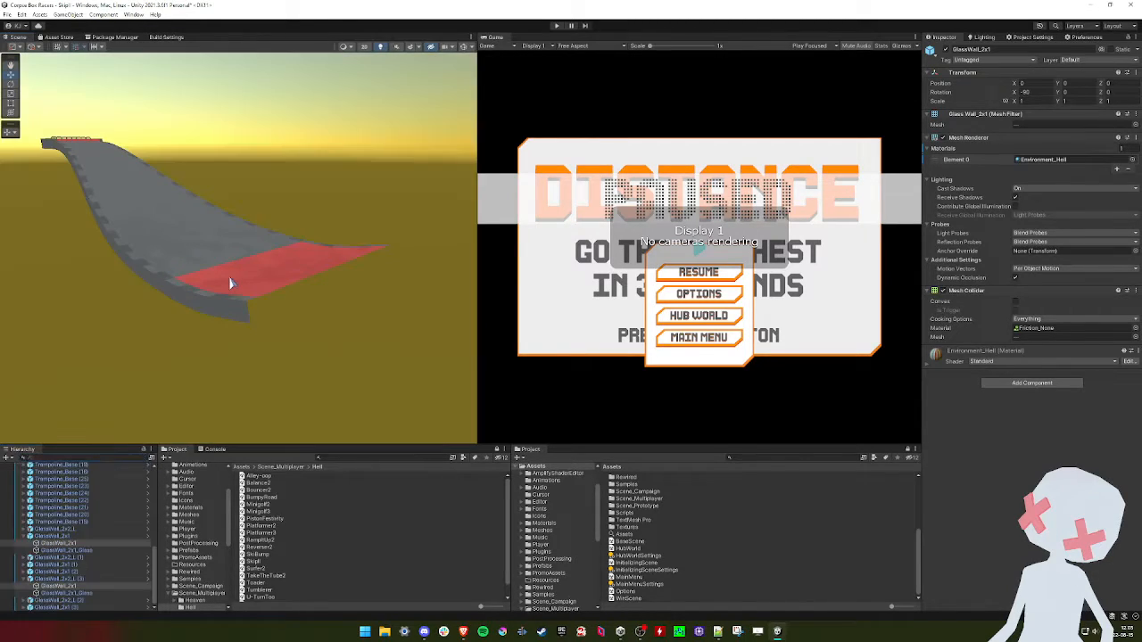
pyautogui.click(231, 284)
pyautogui.click(221, 301)
pyautogui.press('a')
pyautogui.moveTo(239, 322); pyautogui.dragTo(347, 327, button='right')
pyautogui.press('d')
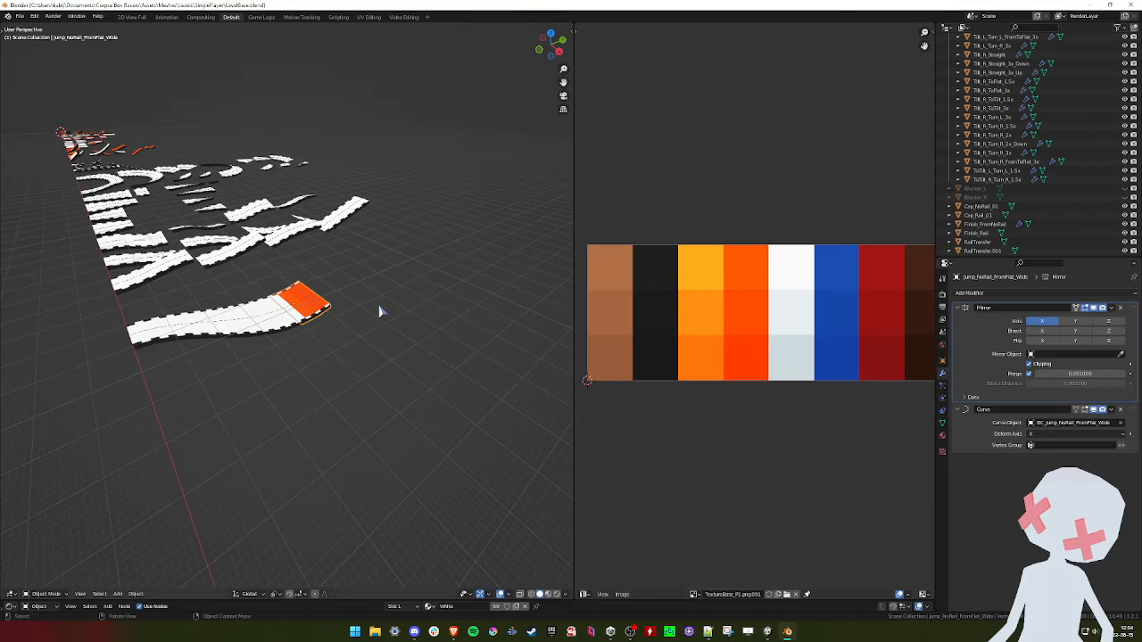
# Open the Jump_NoRail_FromFlat_Wide mesh for vertex editing at the open front end of its red section
pyautogui.moveTo(379, 312); pyautogui.dragTo(234, 299, button='middle')
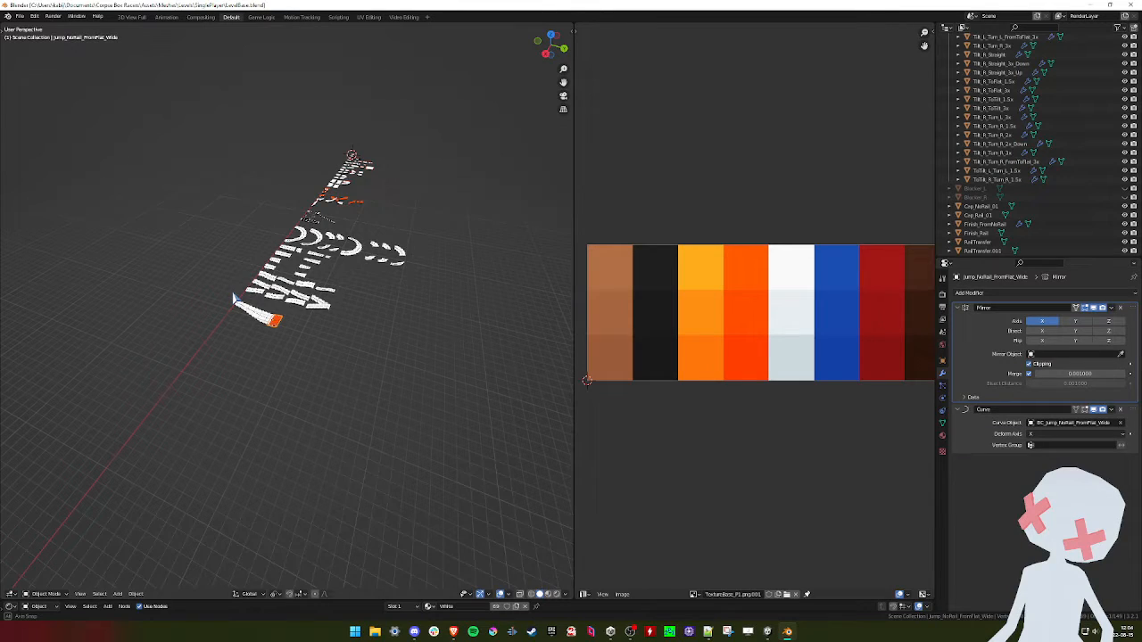
pyautogui.scroll(10, 234, 299)
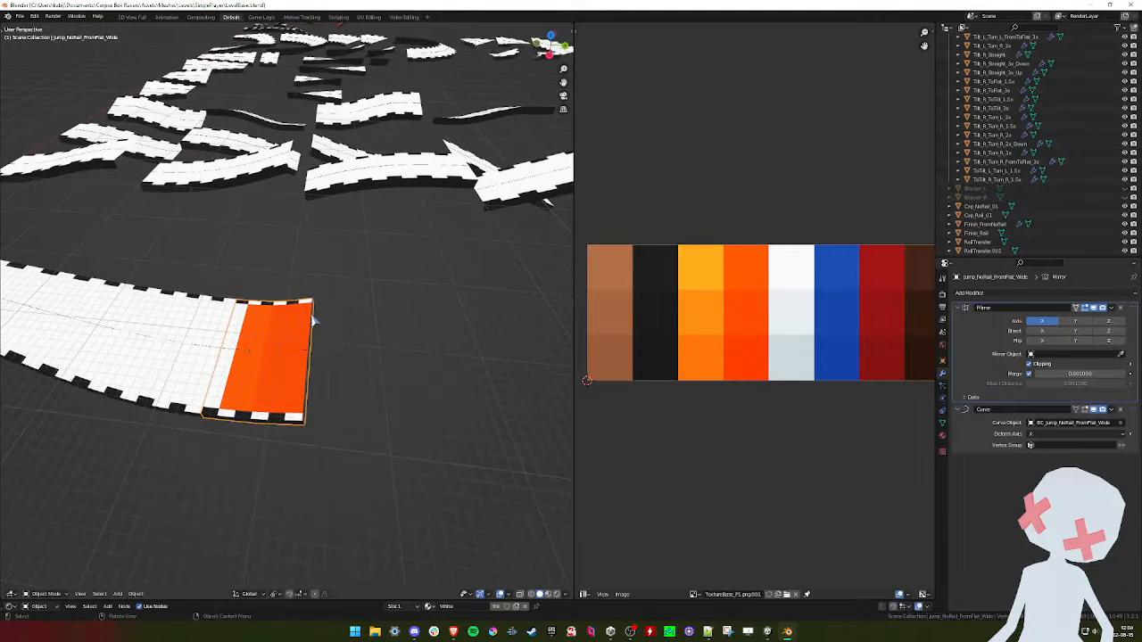
pyautogui.moveTo(312, 321); pyautogui.dragTo(285, 317, button='middle')
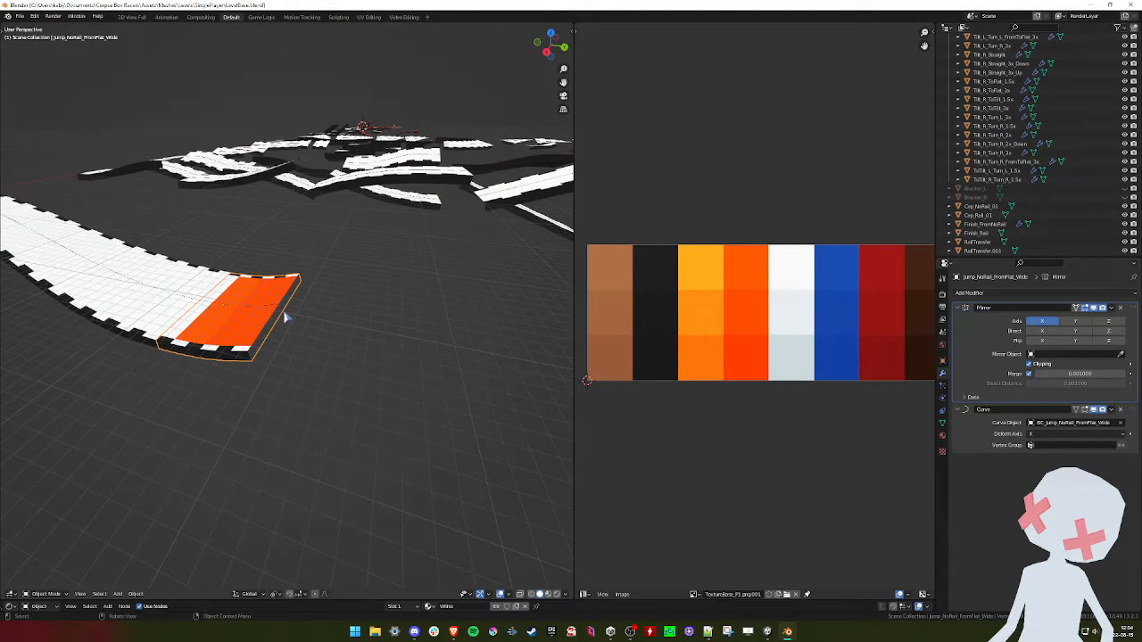
pyautogui.moveTo(286, 317); pyautogui.dragTo(299, 301, button='middle')
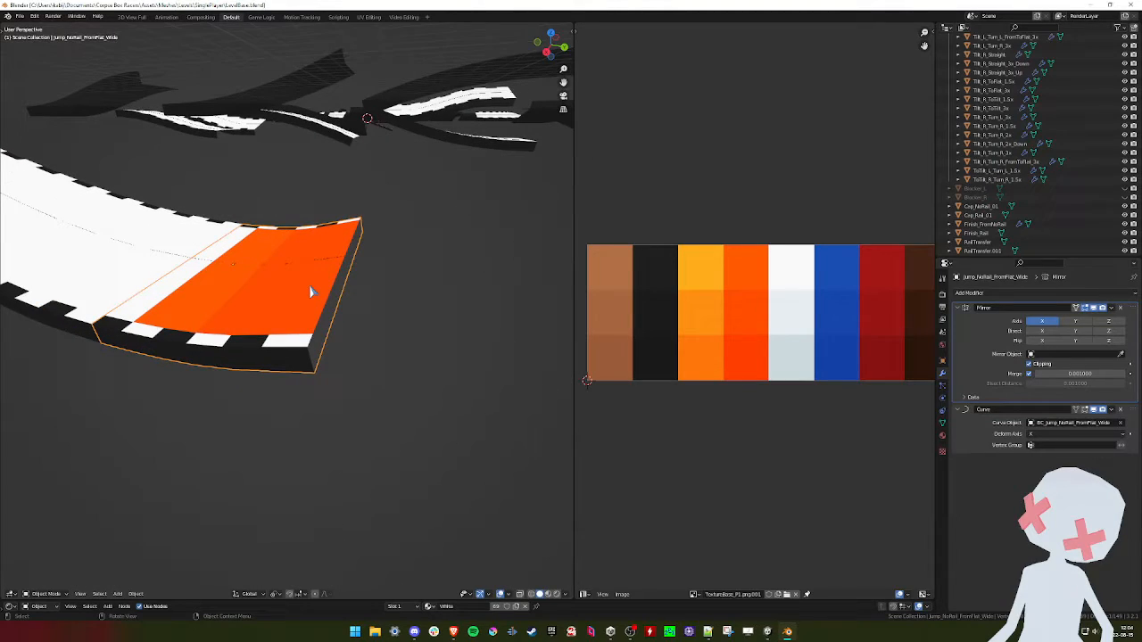
pyautogui.moveTo(324, 314)
pyautogui.mouseDown(button='middle')
pyautogui.moveTo(224, 313)
pyautogui.moveTo(313, 305)
pyautogui.mouseUp(button='middle')
pyautogui.press('Tab')
pyautogui.moveTo(354, 360); pyautogui.dragTo(231, 380, button='middle')
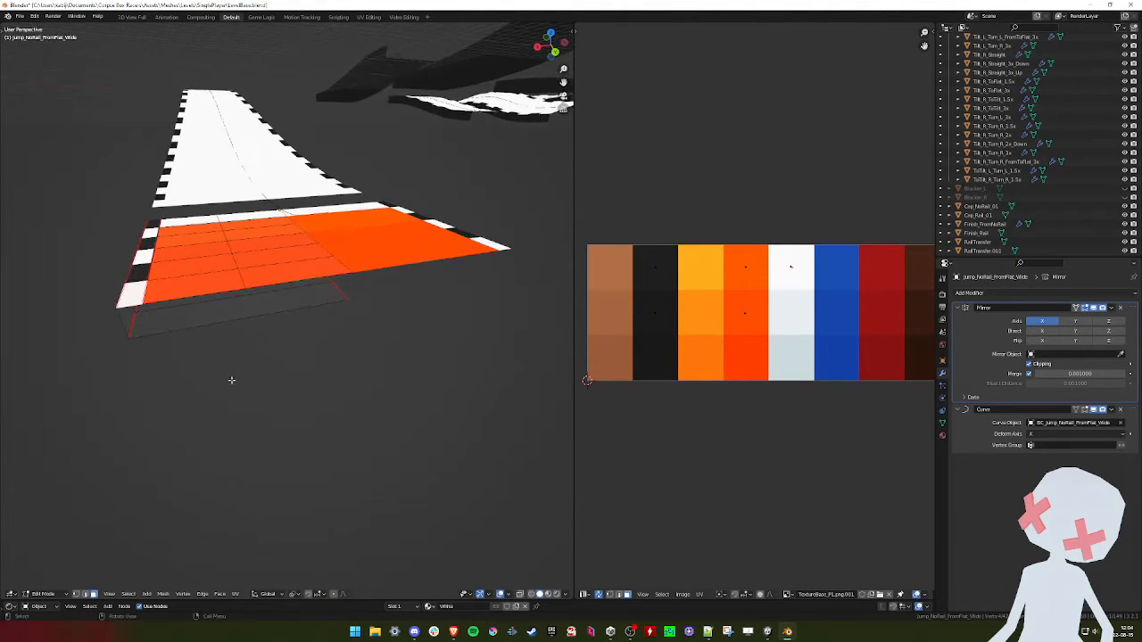
pyautogui.click(76, 594)
pyautogui.click(150, 338)
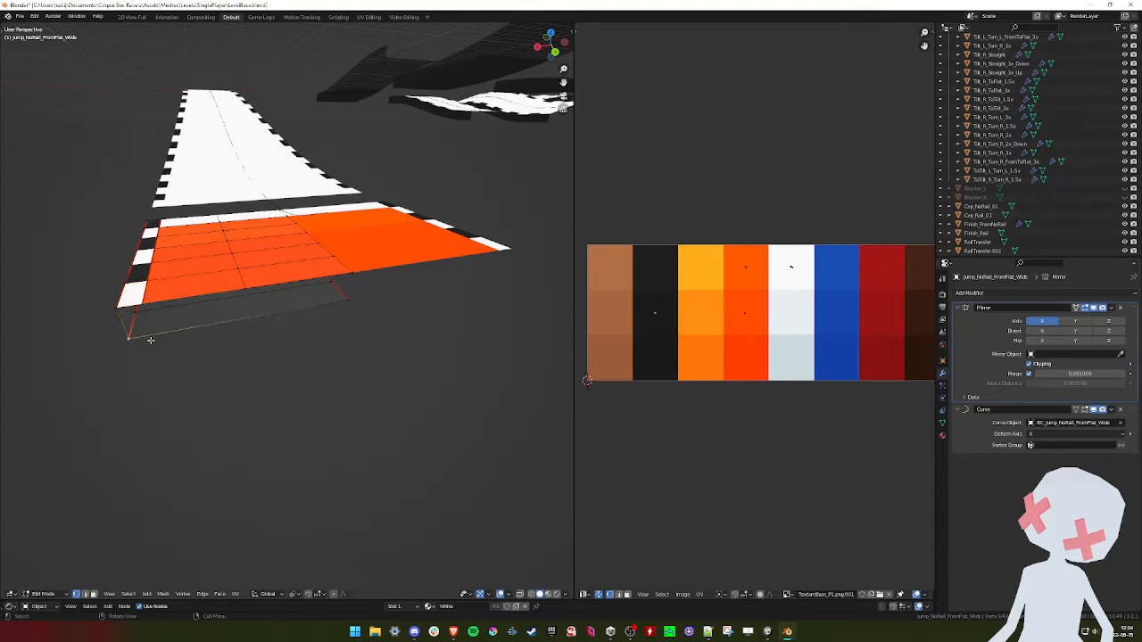
pyautogui.keyDown('shift'); pyautogui.click(343, 317); pyautogui.keyUp('shift')
pyautogui.keyDown('shift'); pyautogui.moveTo(138, 332); pyautogui.dragTo(183, 340, button='middle'); pyautogui.keyUp('shift')
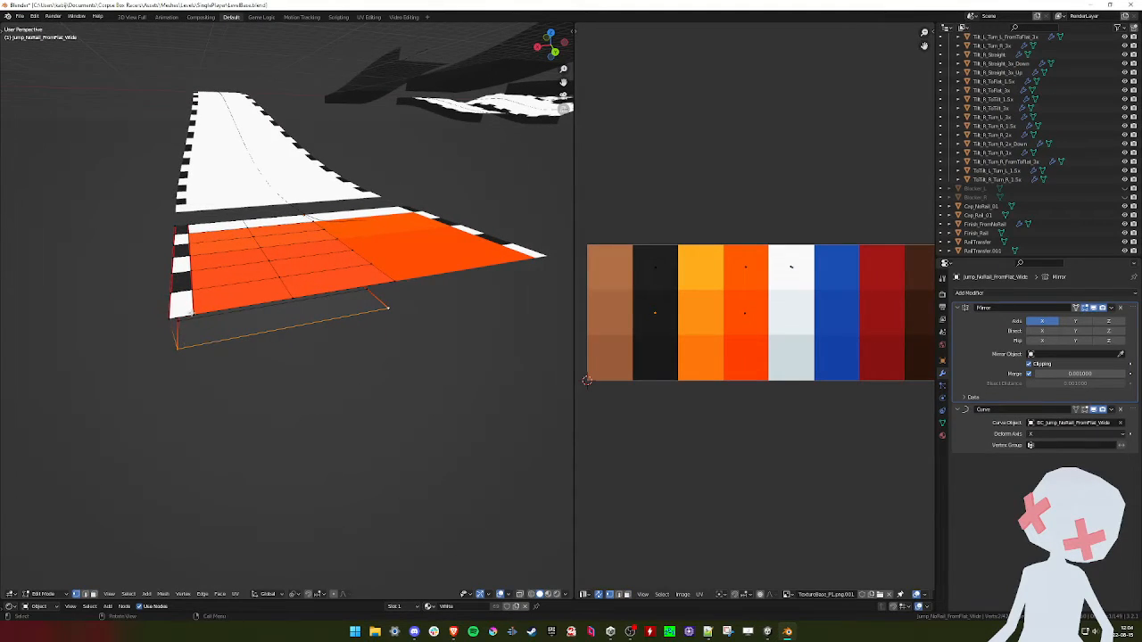
# Fill the open front end of Jump_NoRail_FromFlat_Wide with faces between its upper and lower corner vertices
pyautogui.click(192, 313)
pyautogui.keyDown('shift'); pyautogui.click(168, 320); pyautogui.keyUp('shift')
pyautogui.keyDown('shift'); pyautogui.click(177, 353); pyautogui.keyUp('shift')
pyautogui.press('f')
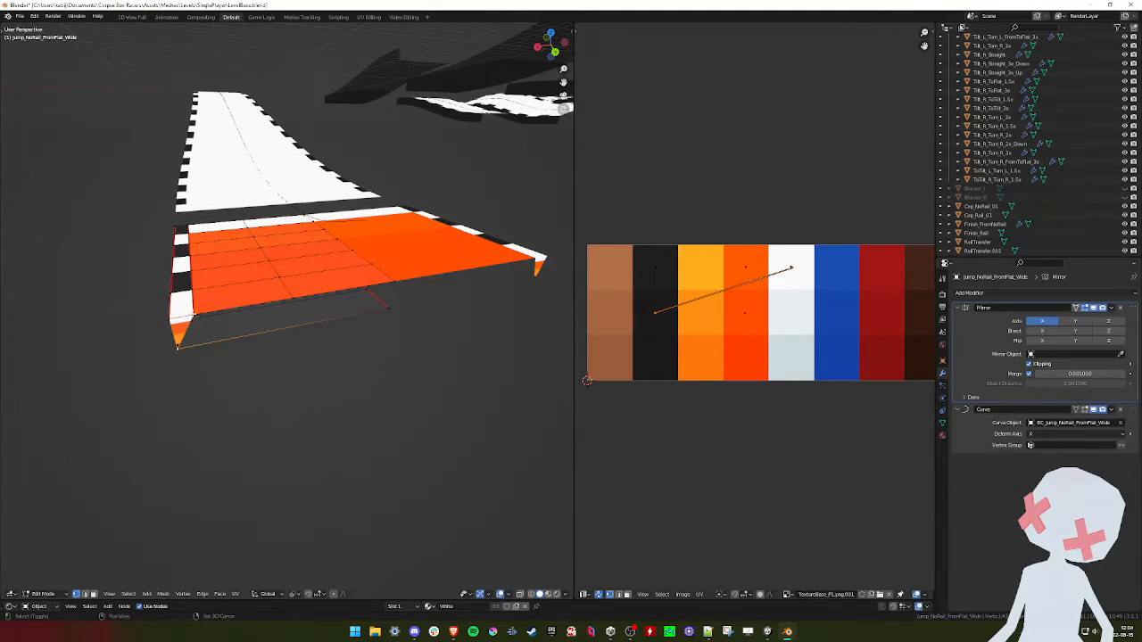
pyautogui.keyDown('shift'); pyautogui.click(293, 301); pyautogui.keyUp('shift')
pyautogui.press('f')
pyautogui.click(185, 347)
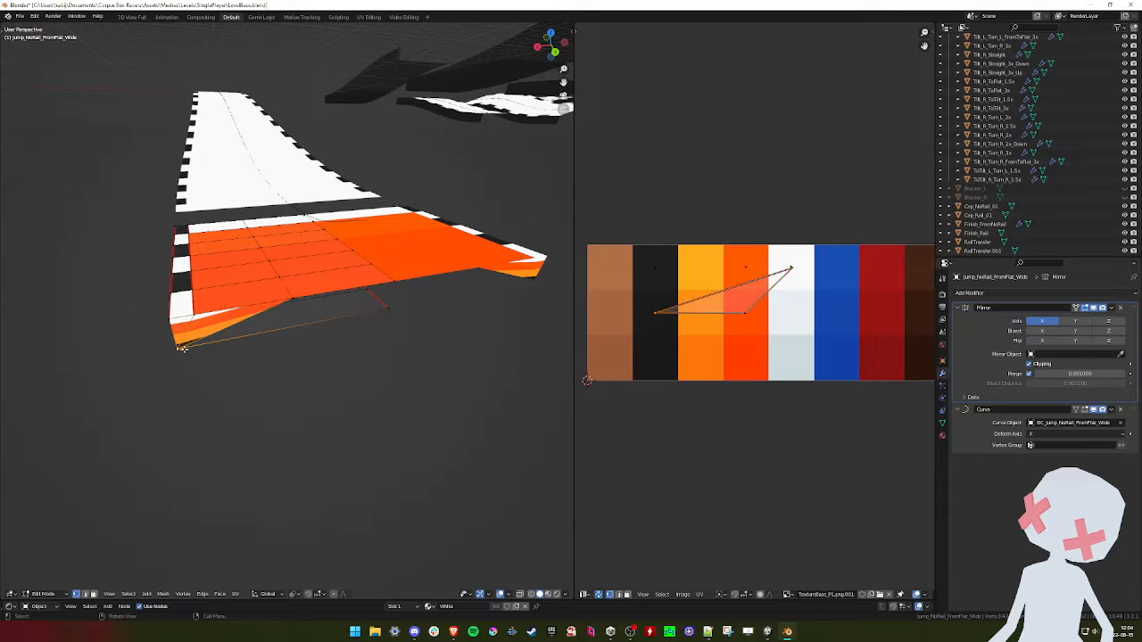
pyautogui.keyDown('shift'); pyautogui.click(294, 303); pyautogui.keyUp('shift')
pyautogui.keyDown('shift'); pyautogui.click(393, 311); pyautogui.keyUp('shift')
pyautogui.press('f')
pyautogui.click(394, 310)
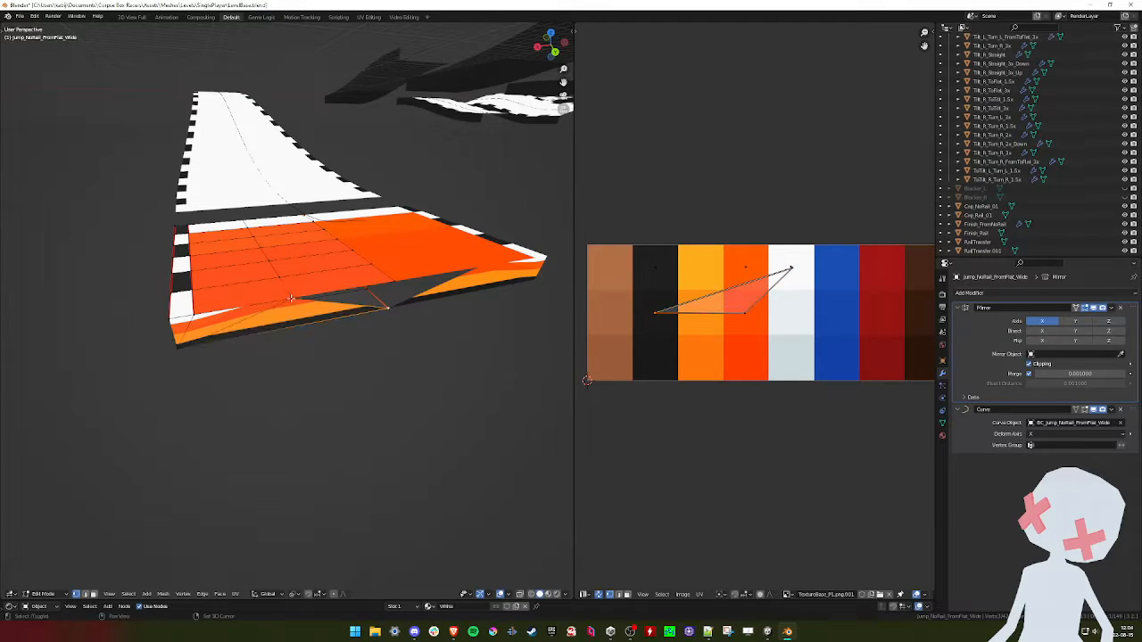
pyautogui.keyDown('shift'); pyautogui.click(294, 300); pyautogui.keyUp('shift')
pyautogui.keyDown('shift'); pyautogui.click(389, 286); pyautogui.keyUp('shift')
pyautogui.press('f')
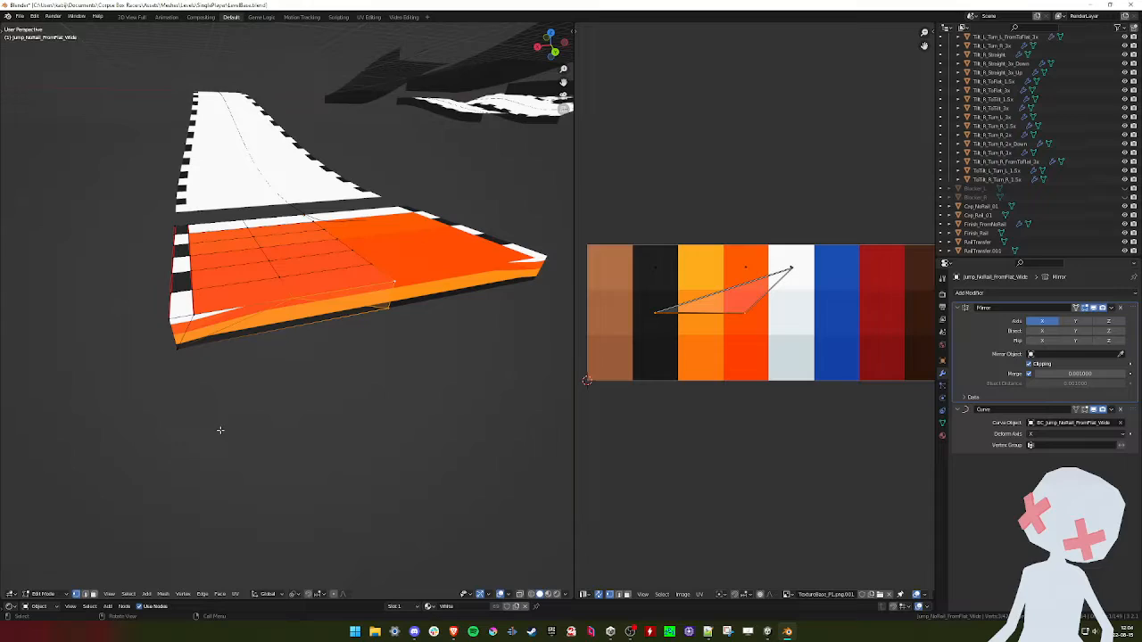
# Unwrap the new end faces with Smart UV Project, scale their UVs to 0 and move them onto the black palette colour
pyautogui.click(96, 596)
pyautogui.keyDown('ctrl'); pyautogui.click(183, 330); pyautogui.keyUp('ctrl')
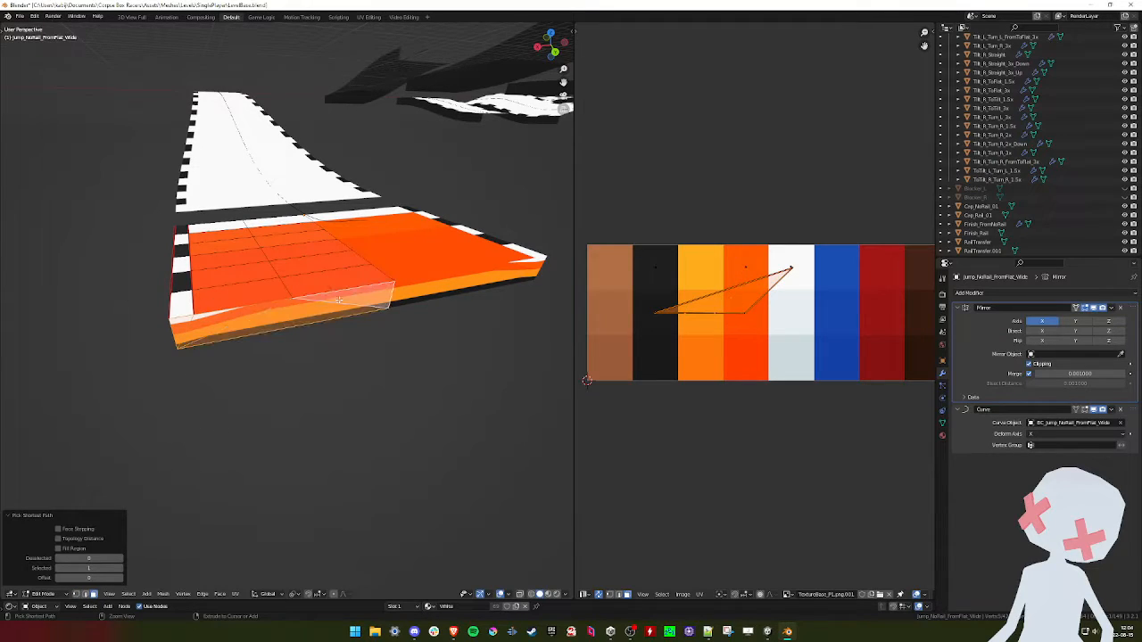
pyautogui.press('u')
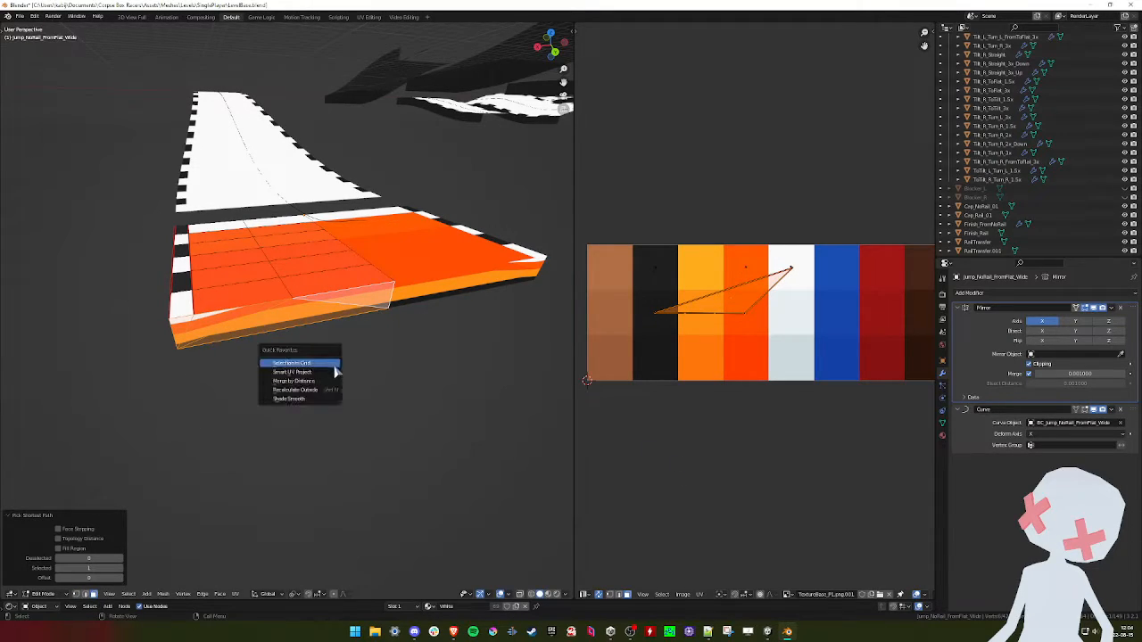
pyautogui.click(317, 378)
pyautogui.click(331, 441)
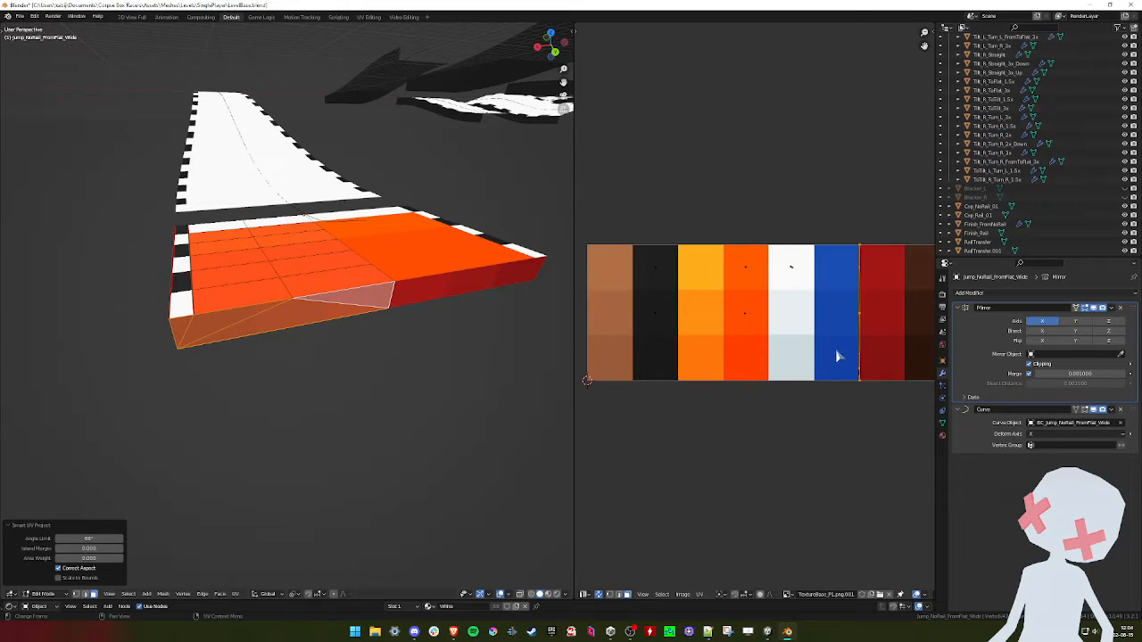
pyautogui.press('s')
pyautogui.press('x')
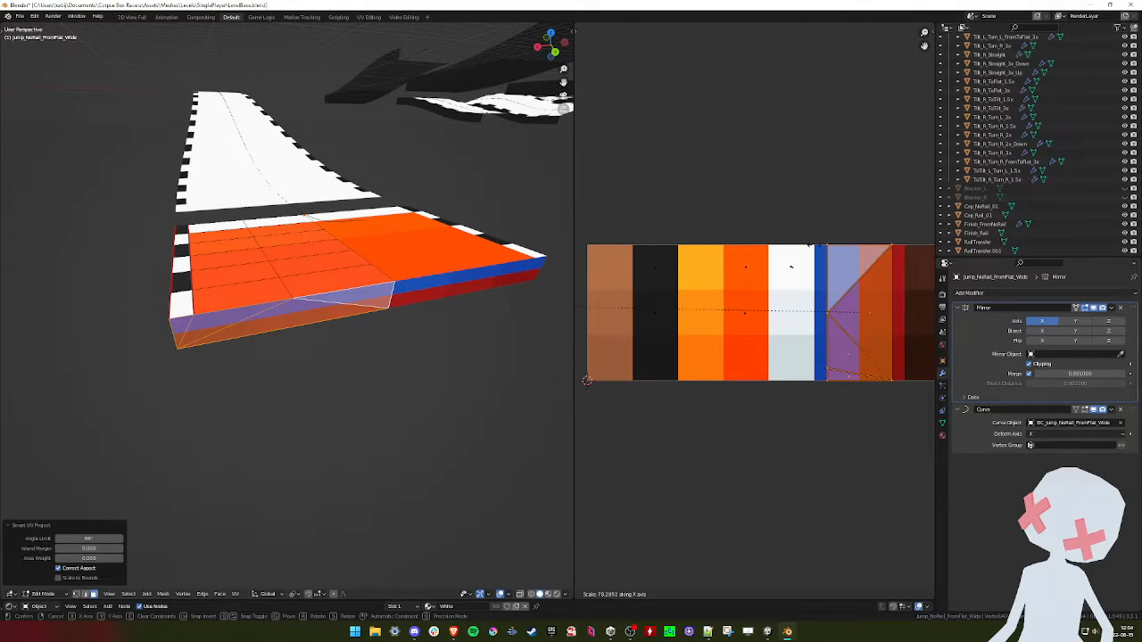
pyautogui.click(761, 278)
pyautogui.press('g')
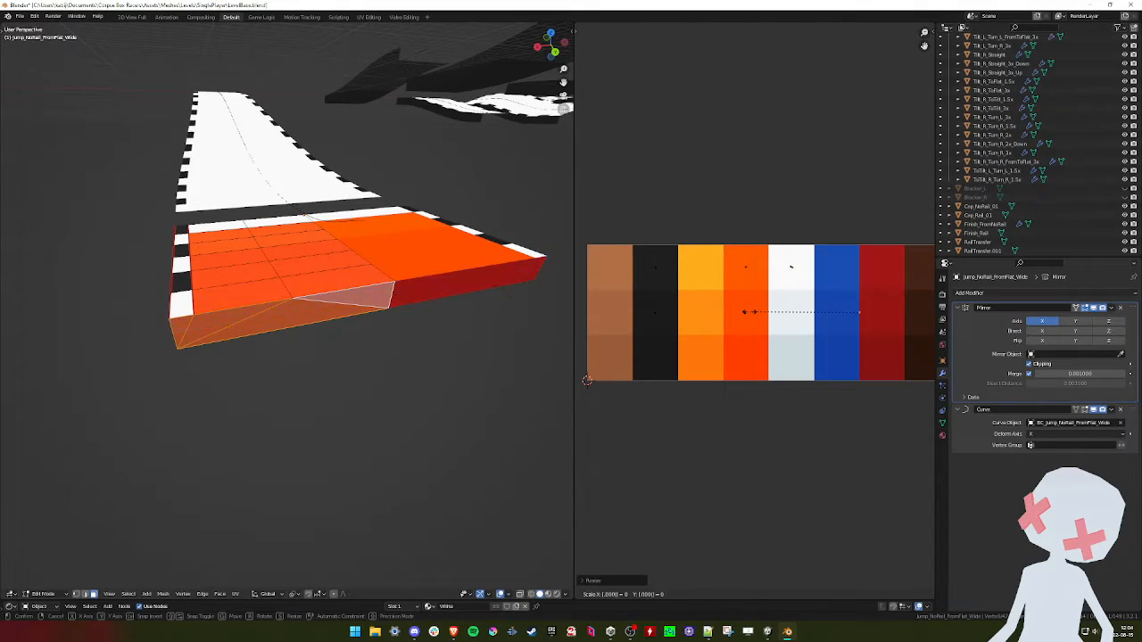
pyautogui.click(823, 323)
pyautogui.press('g')
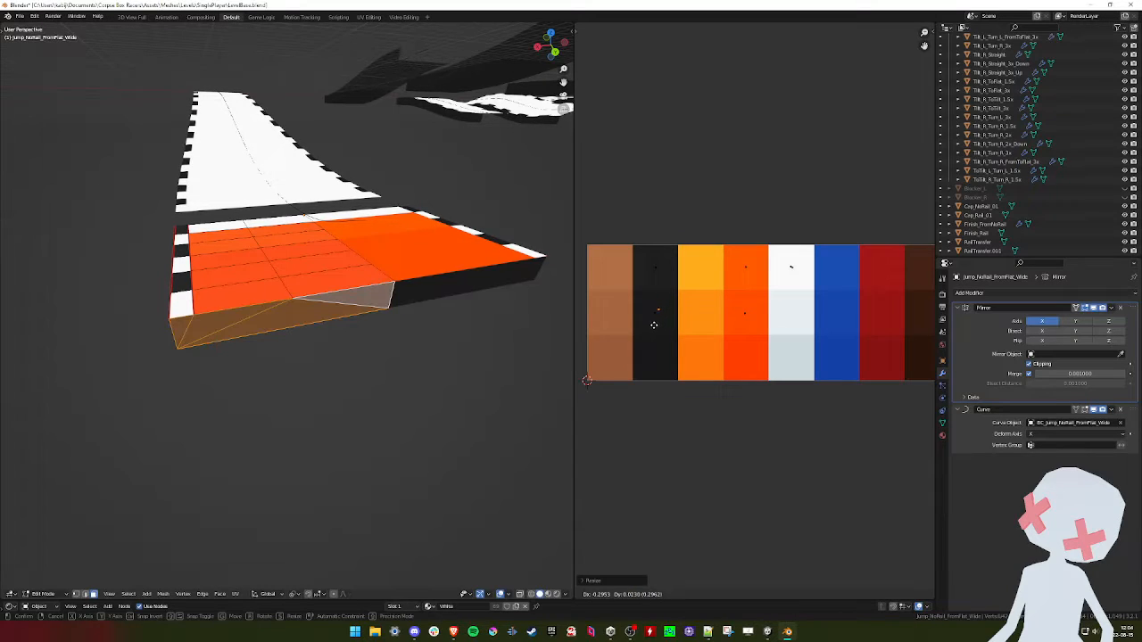
pyautogui.click(655, 324)
# Return to object mode, save the LevelBase blend file and switch to Unity
pyautogui.press('Tab')
pyautogui.moveTo(236, 327); pyautogui.dragTo(290, 301, button='middle')
pyautogui.scroll(-4, 262, 320)
pyautogui.press('Tab')
pyautogui.press('Tab')
pyautogui.hotkey('ctrl', 's')
pyautogui.hotkey('alt', 'Tab')
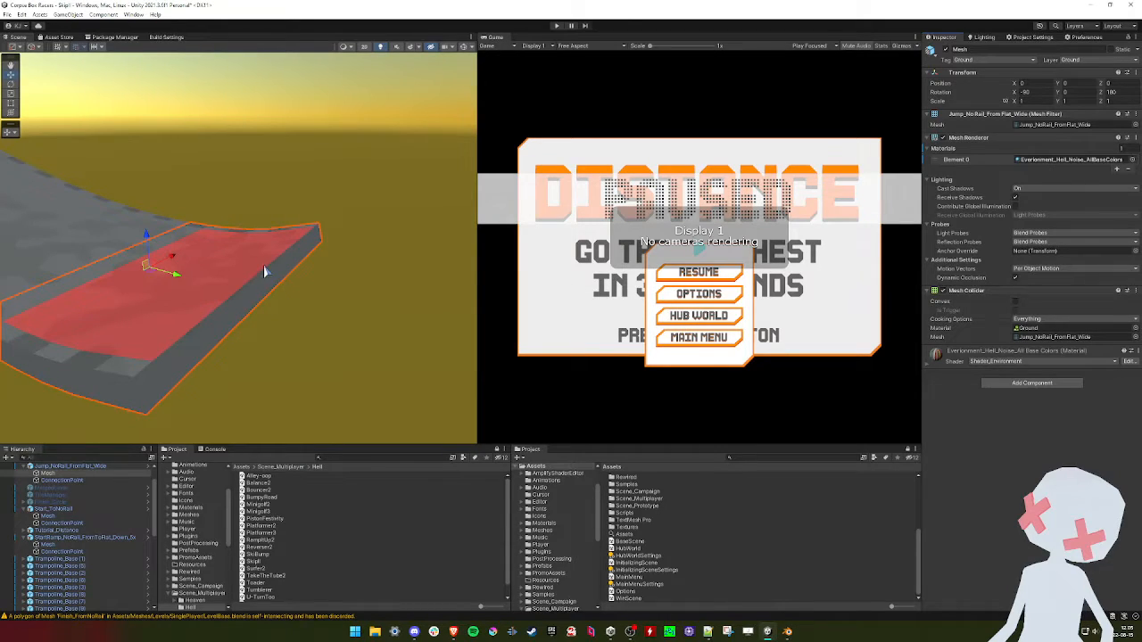
# Examine the filled jump end and the downhill track pieces in the SkipIt scene, checking their material settings
pyautogui.scroll(-4, 263, 265)
pyautogui.keyDown('alt'); pyautogui.moveTo(263, 265); pyautogui.dragTo(245, 274); pyautogui.keyUp('alt')
pyautogui.moveTo(245, 274); pyautogui.dragTo(202, 268, button='middle')
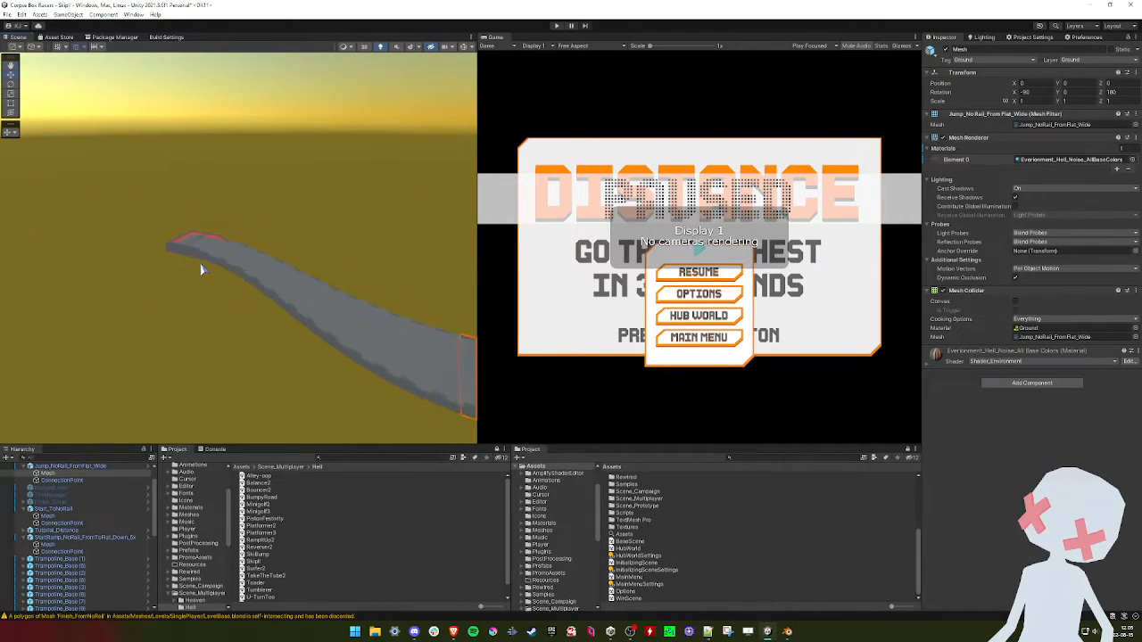
pyautogui.press('w')
pyautogui.moveTo(202, 268); pyautogui.dragTo(253, 282, button='right')
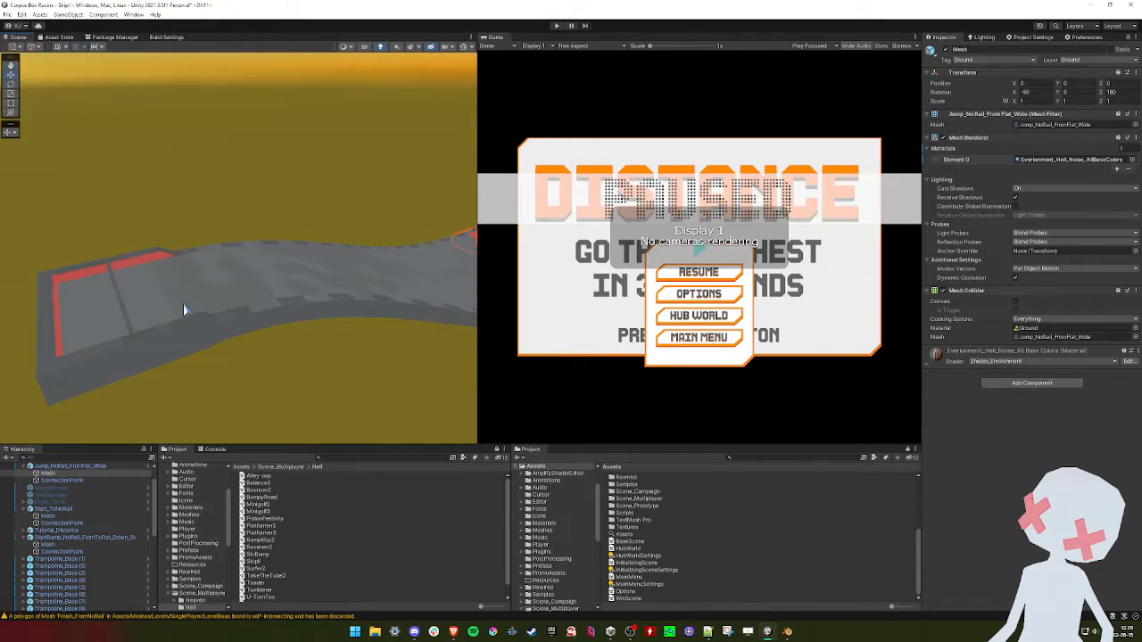
pyautogui.click(222, 295)
pyautogui.click(236, 297)
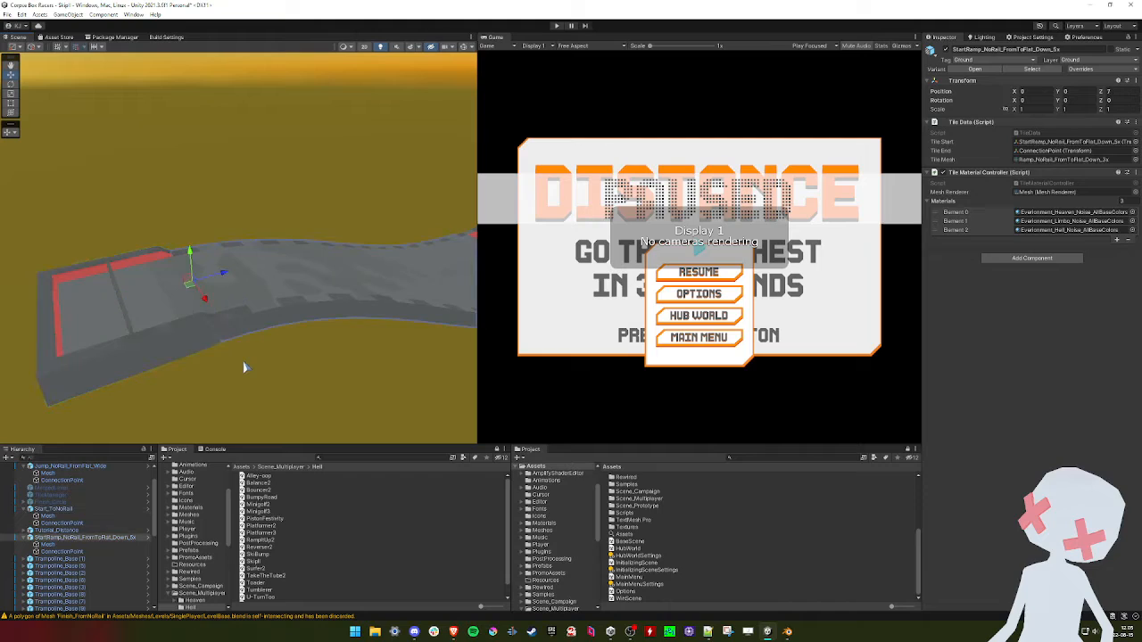
pyautogui.moveTo(242, 356); pyautogui.dragTo(286, 344, button='right')
pyautogui.click(295, 296)
pyautogui.press('e')
pyautogui.press('q')
pyautogui.press('a')
pyautogui.press('s')
pyautogui.press('w')
# Switch to Blender and look over the full layout of level tiles
pyautogui.hotkey('alt', 'Tab')
pyautogui.scroll(-8, 282, 323)
pyautogui.moveTo(250, 306); pyautogui.dragTo(402, 286, button='middle')
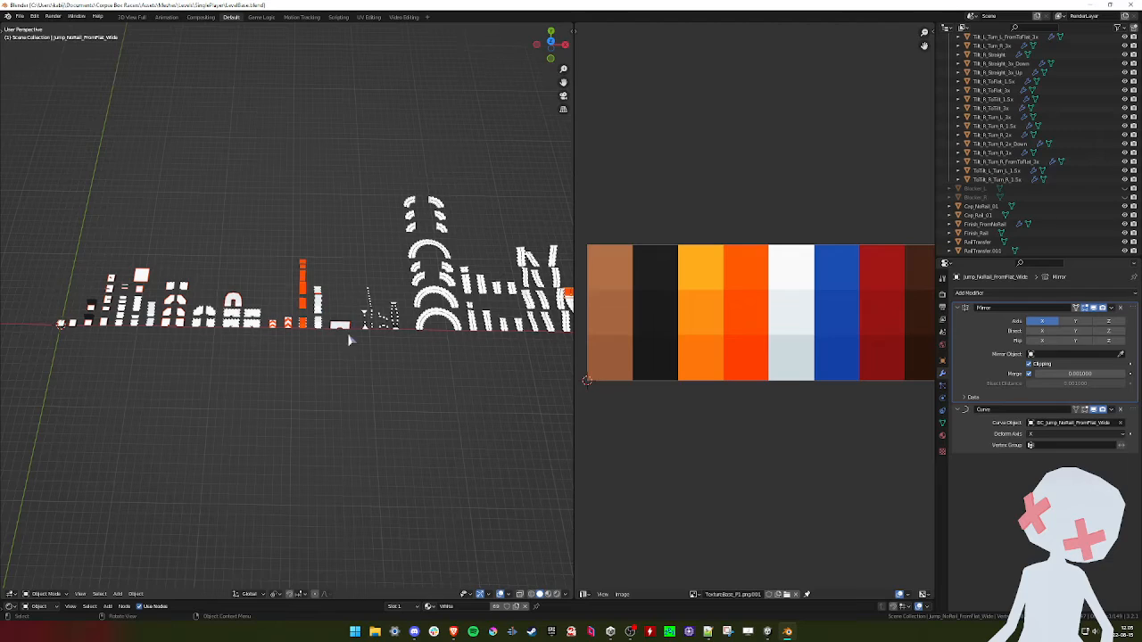
pyautogui.moveTo(349, 339); pyautogui.dragTo(400, 376, button='middle')
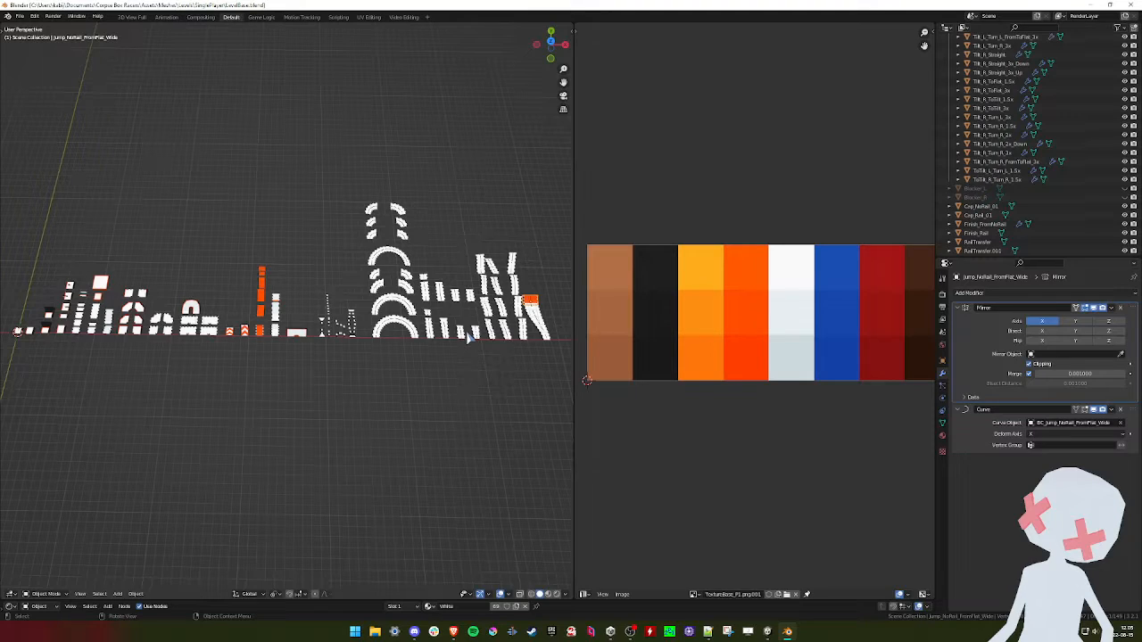
pyautogui.keyDown('shift'); pyautogui.moveTo(456, 325); pyautogui.dragTo(420, 330, button='middle'); pyautogui.keyUp('shift')
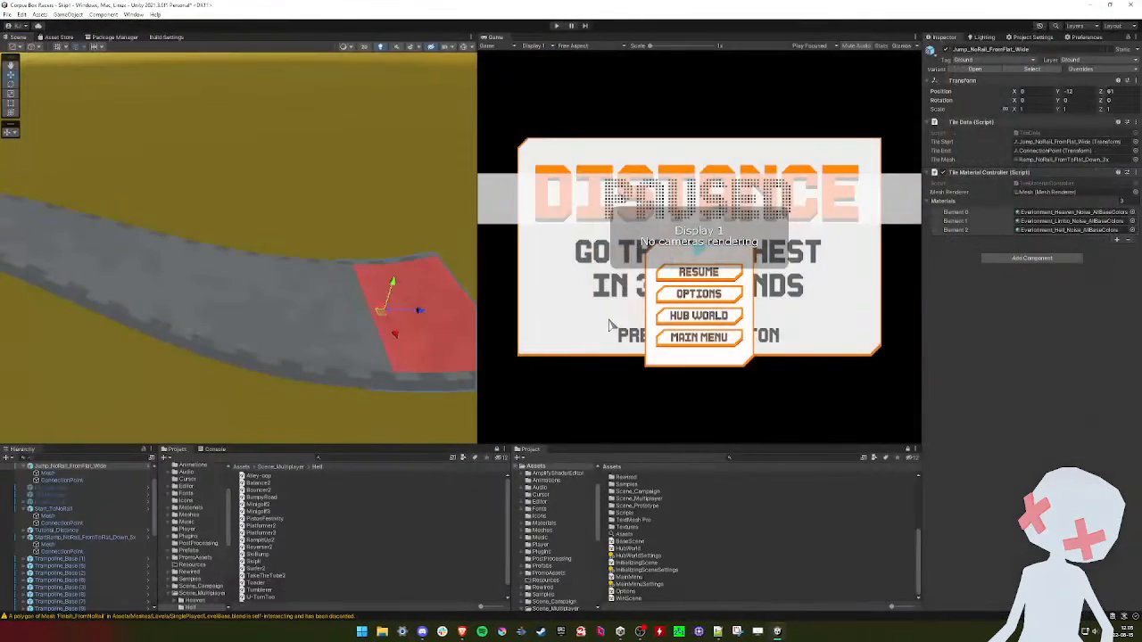
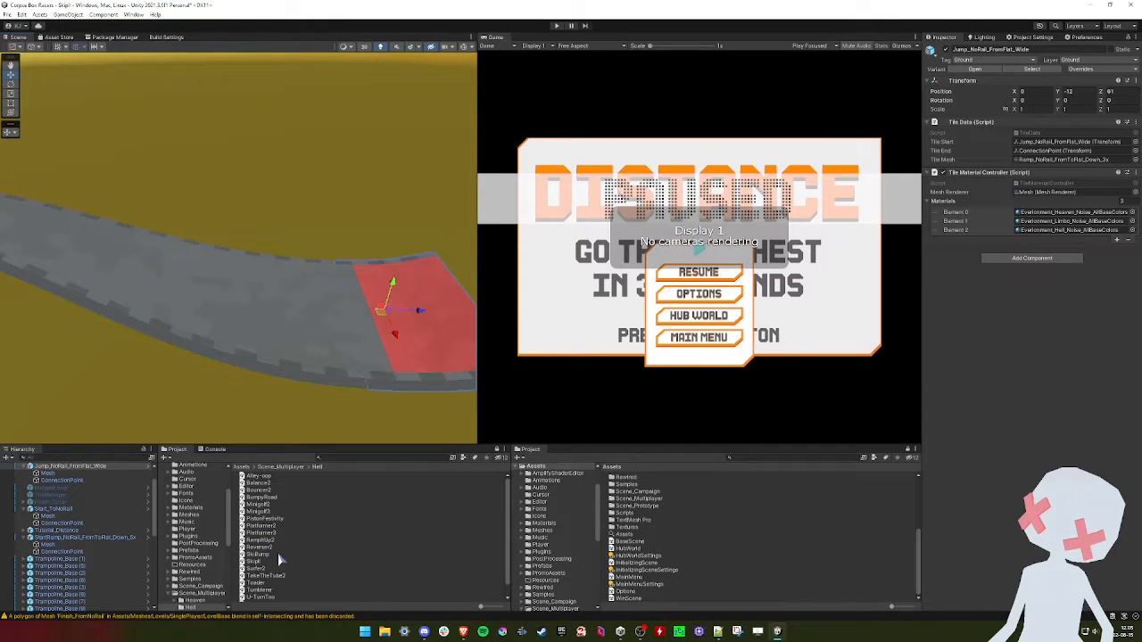
# In Unity, set Level Area to Hell on SkipIt's Req_LevelSetup and save the scene
pyautogui.moveTo(221, 361); pyautogui.dragTo(265, 350, button='right')
pyautogui.scroll(2, 46, 502)
pyautogui.click(64, 467)
pyautogui.click(66, 473)
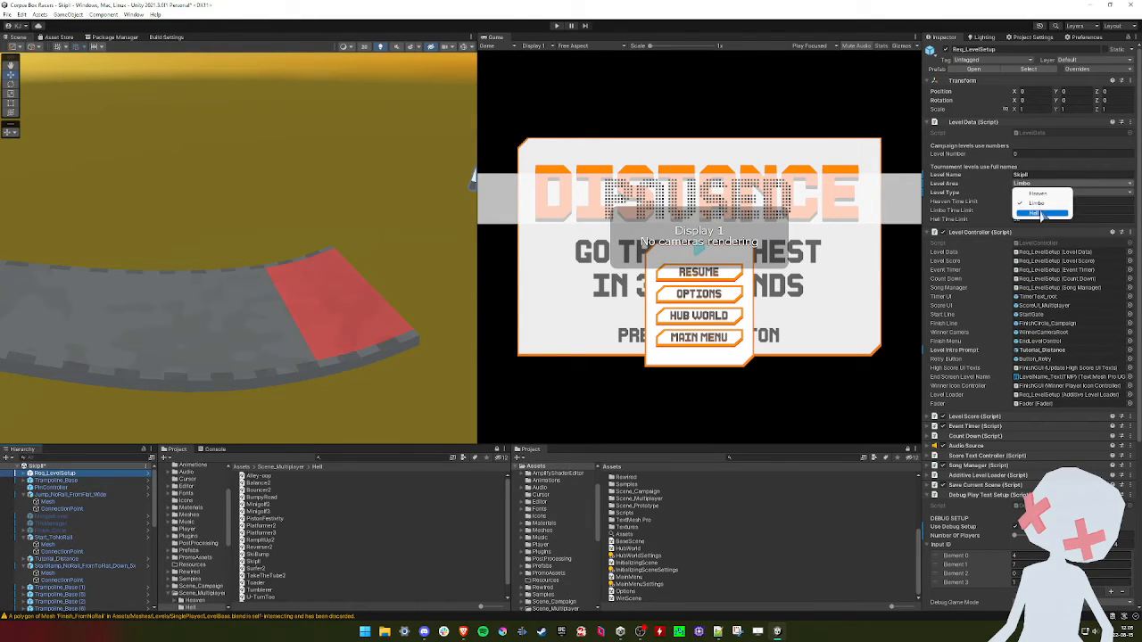
pyautogui.click(1036, 214)
pyautogui.moveTo(281, 320); pyautogui.dragTo(239, 318, button='right')
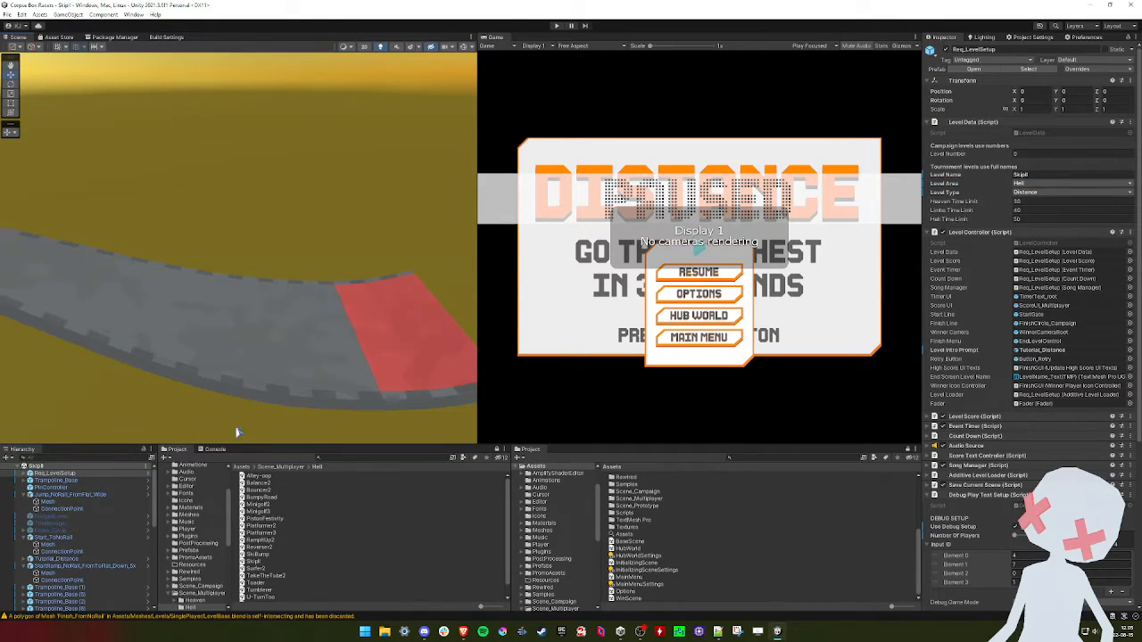
pyautogui.scroll(-1, 962, 408)
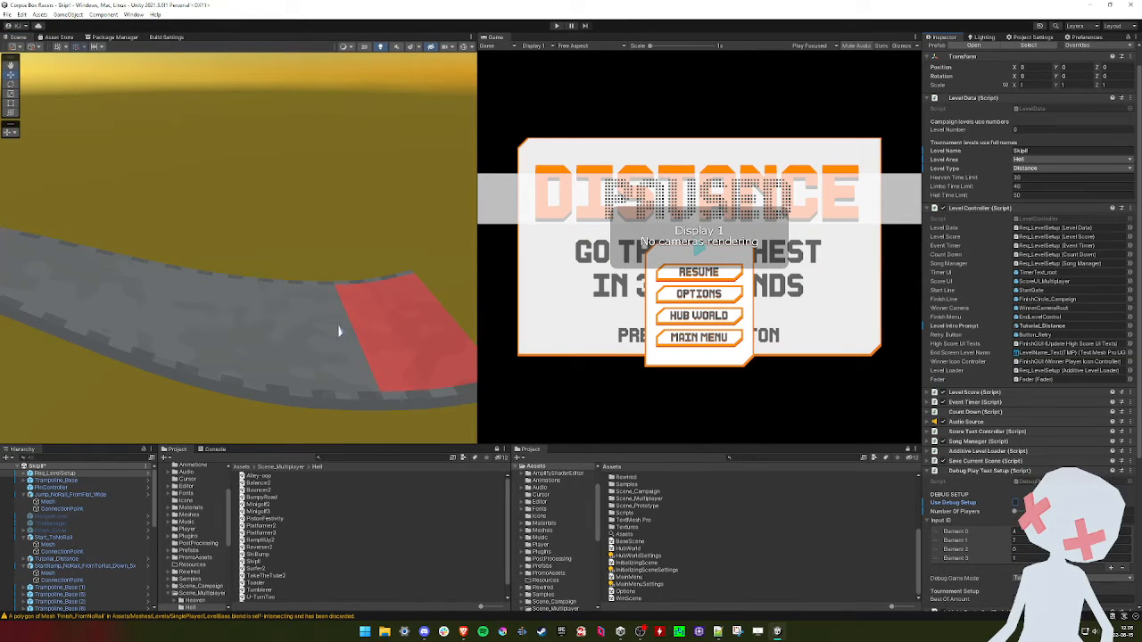
# Open the Alley-oop and Balance2 scenes from the Hell folder and check the level data of their Req_LevelSetup
pyautogui.doubleClick(259, 475)
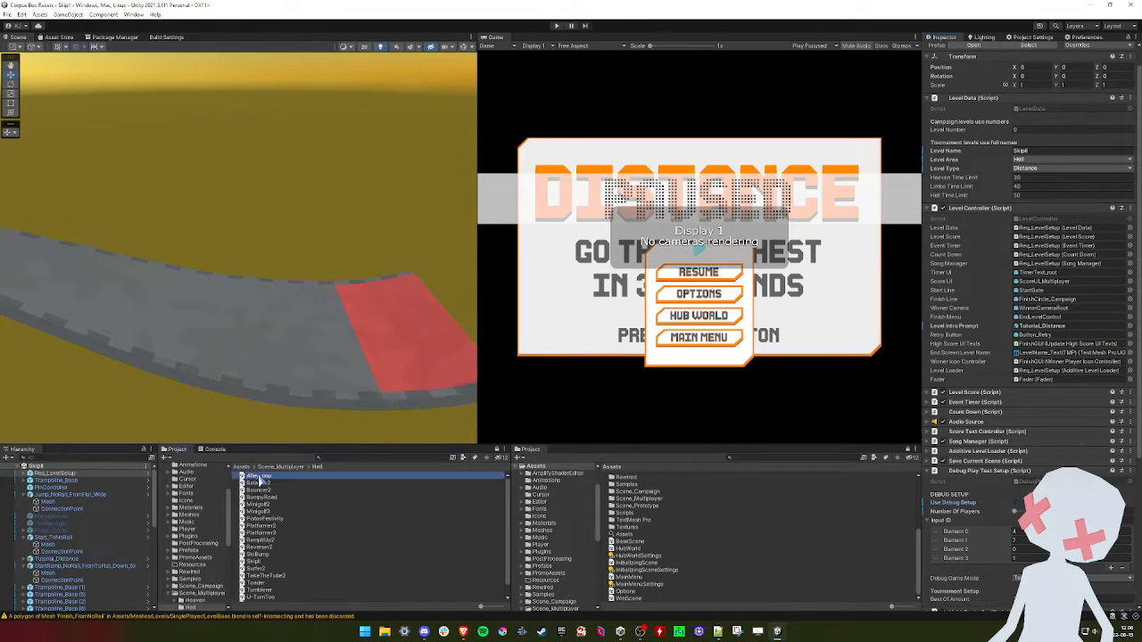
pyautogui.click(96, 474)
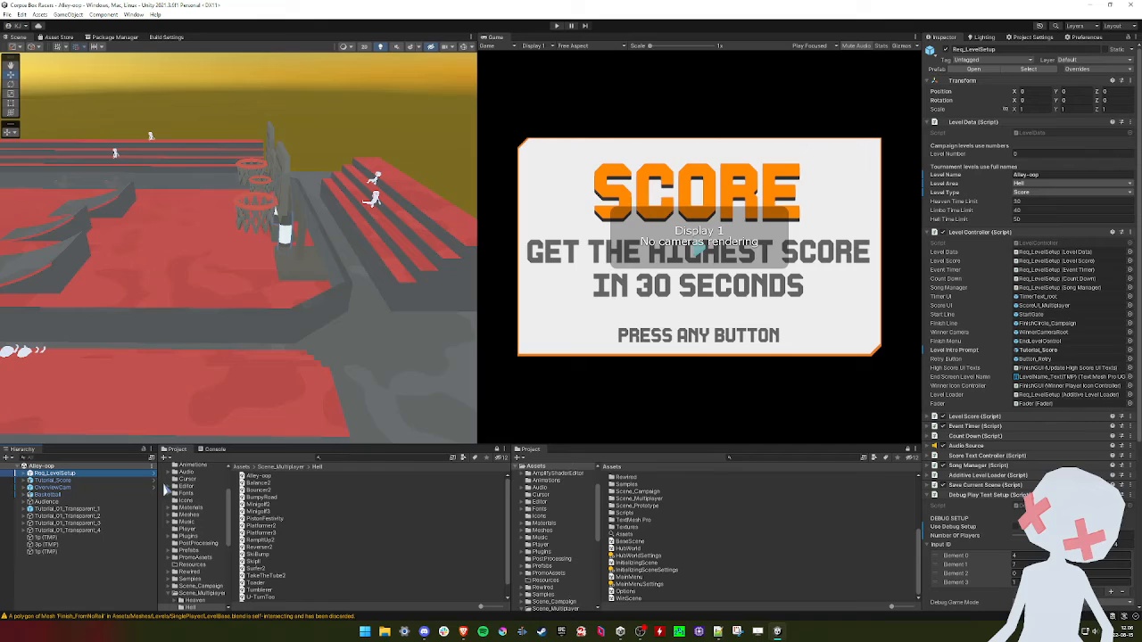
pyautogui.doubleClick(259, 483)
pyautogui.click(108, 473)
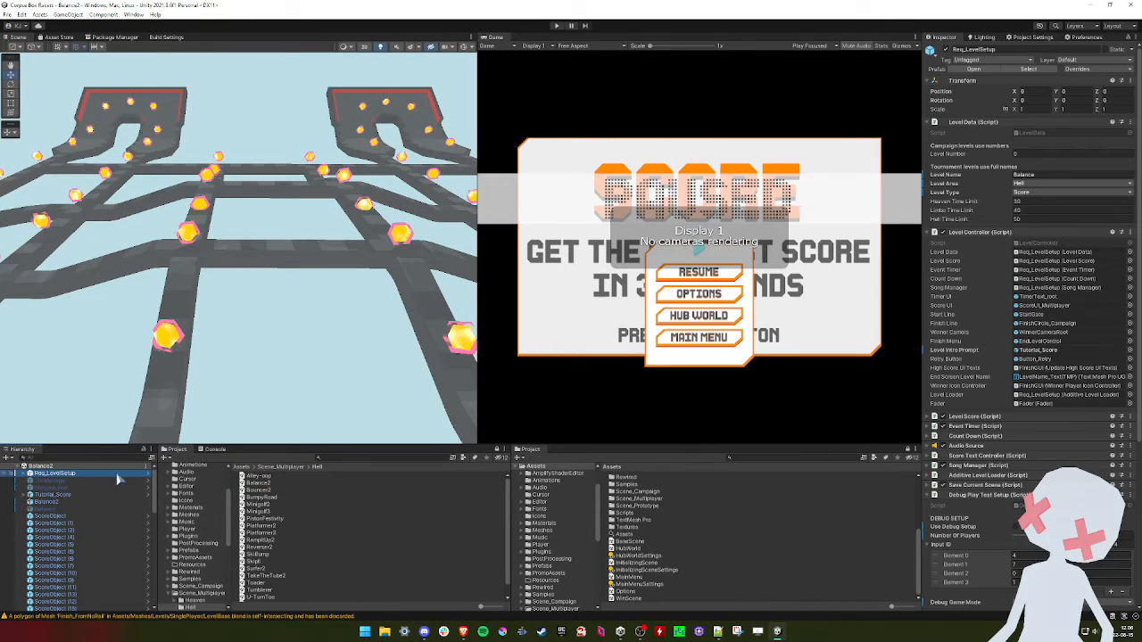
pyautogui.doubleClick(263, 490)
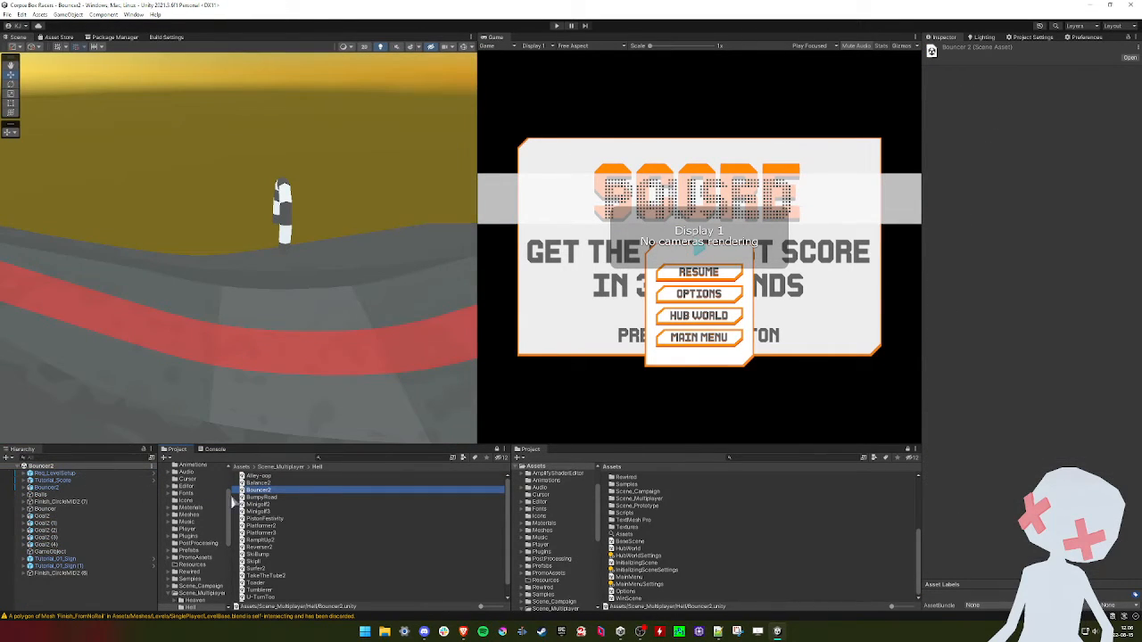
pyautogui.doubleClick(262, 483)
pyautogui.keyDown('alt'); pyautogui.moveTo(288, 345); pyautogui.dragTo(289, 307); pyautogui.keyUp('alt')
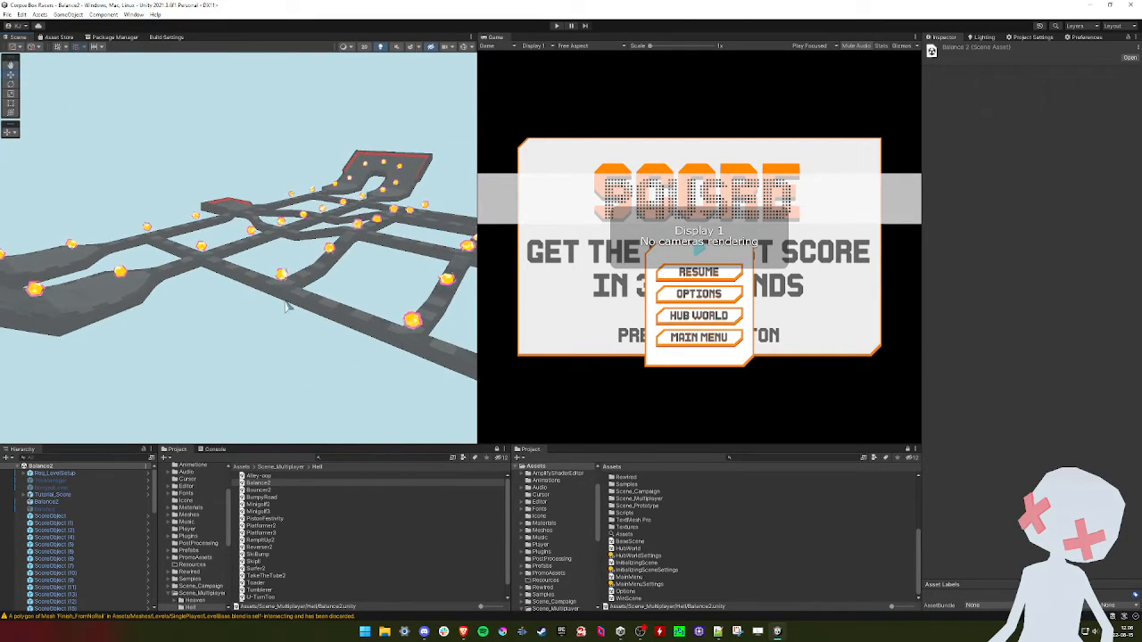
# Open the Bouncer2 and BumpyRoad scenes and check the level data of their Req_LevelSetup
pyautogui.doubleClick(260, 490)
pyautogui.click(55, 474)
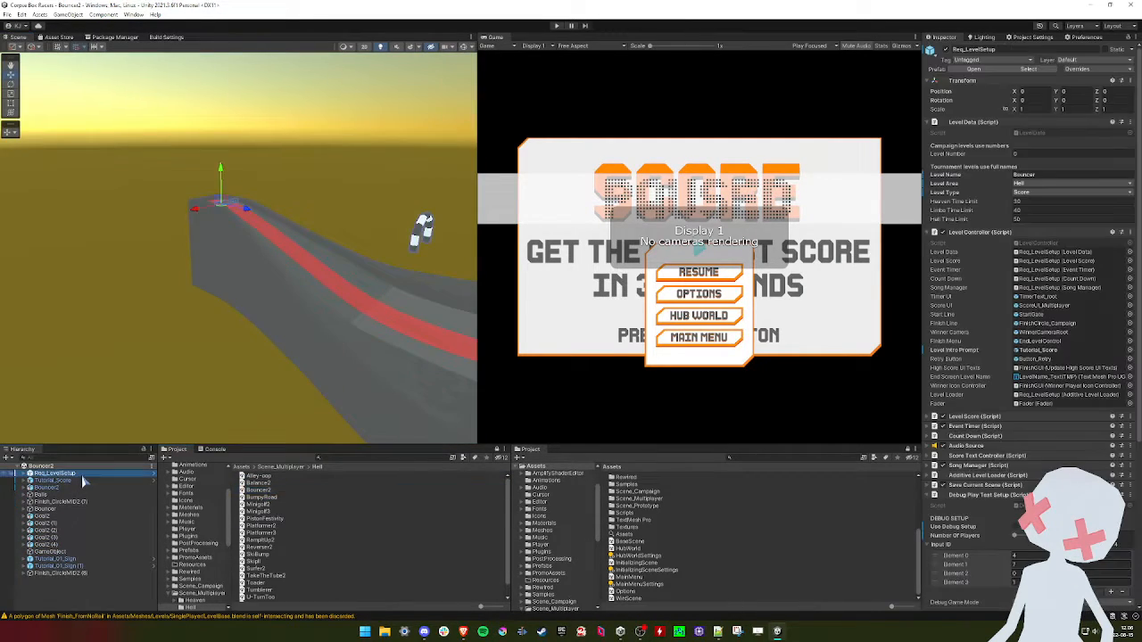
pyautogui.doubleClick(262, 498)
pyautogui.click(101, 474)
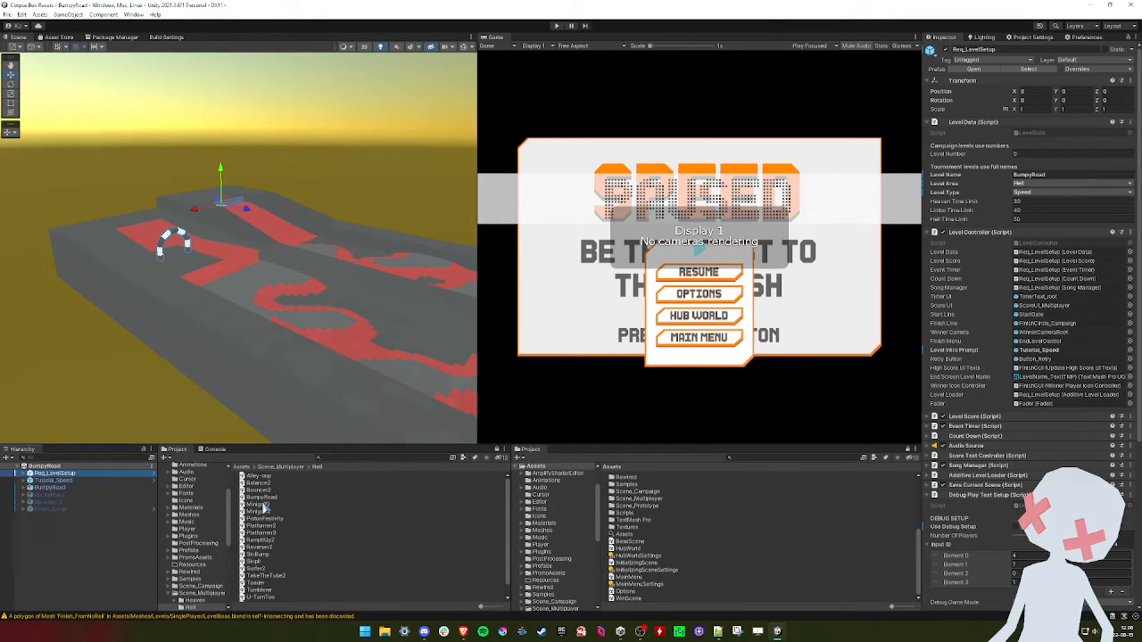
# Open the Minigolf2 and Minigolf3 scenes from the Hell folder and check the level data of their Req_LevelSetup
pyautogui.doubleClick(260, 506)
pyautogui.click(105, 476)
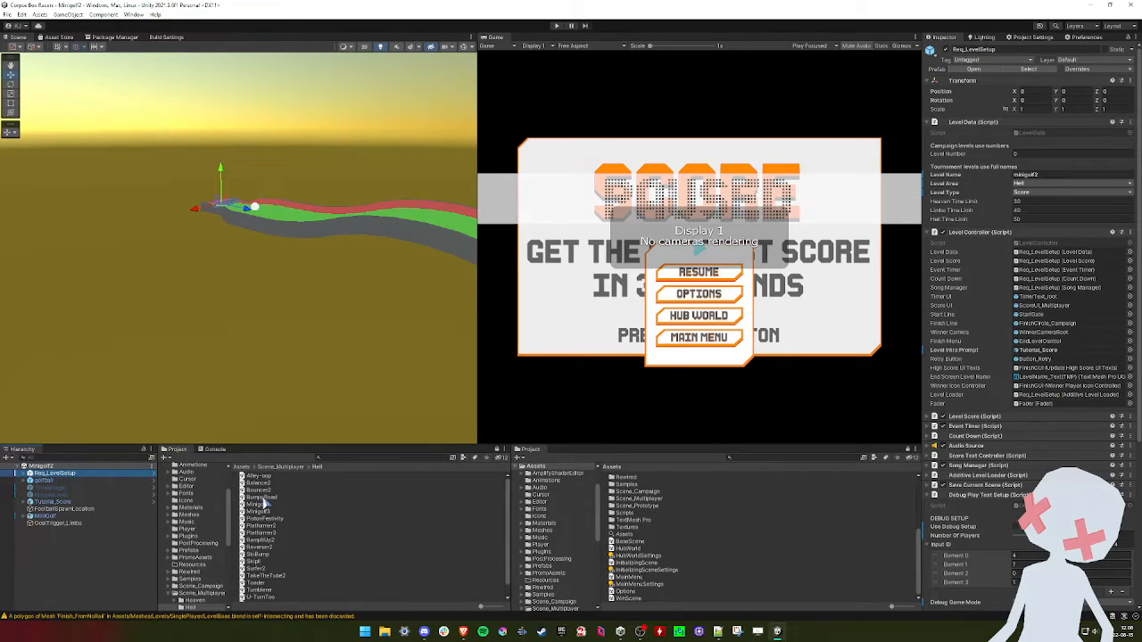
pyautogui.click(264, 506)
pyautogui.click(110, 476)
pyautogui.doubleClick(257, 512)
pyautogui.click(107, 475)
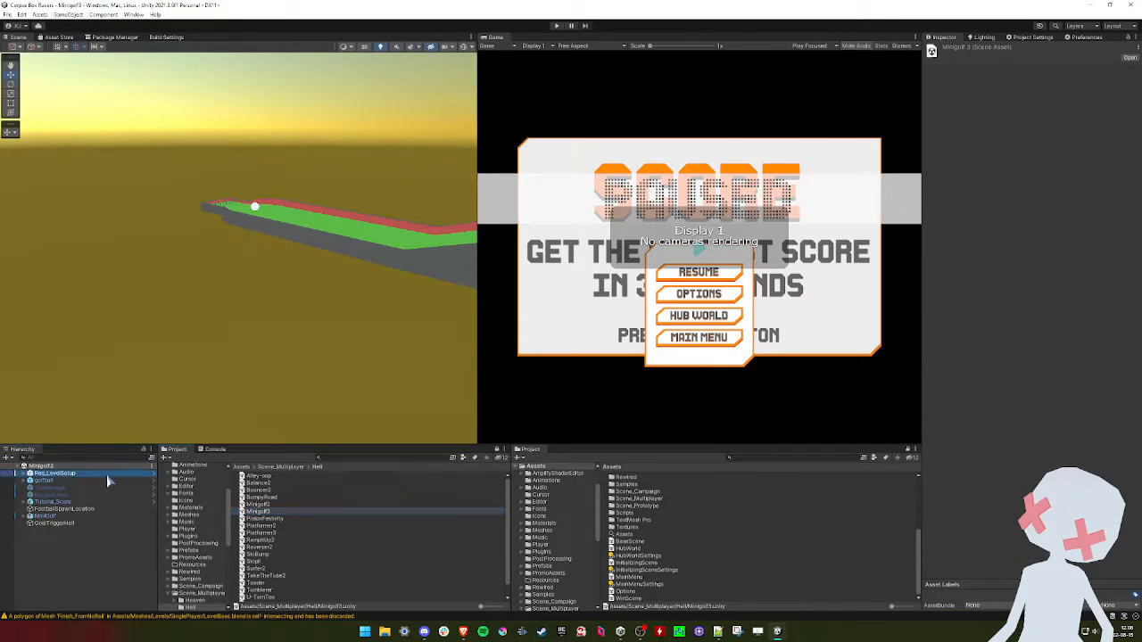
# Open the PistonFestivity scene, check its Req_LevelSetup components and look over the track's materials
pyautogui.doubleClick(260, 518)
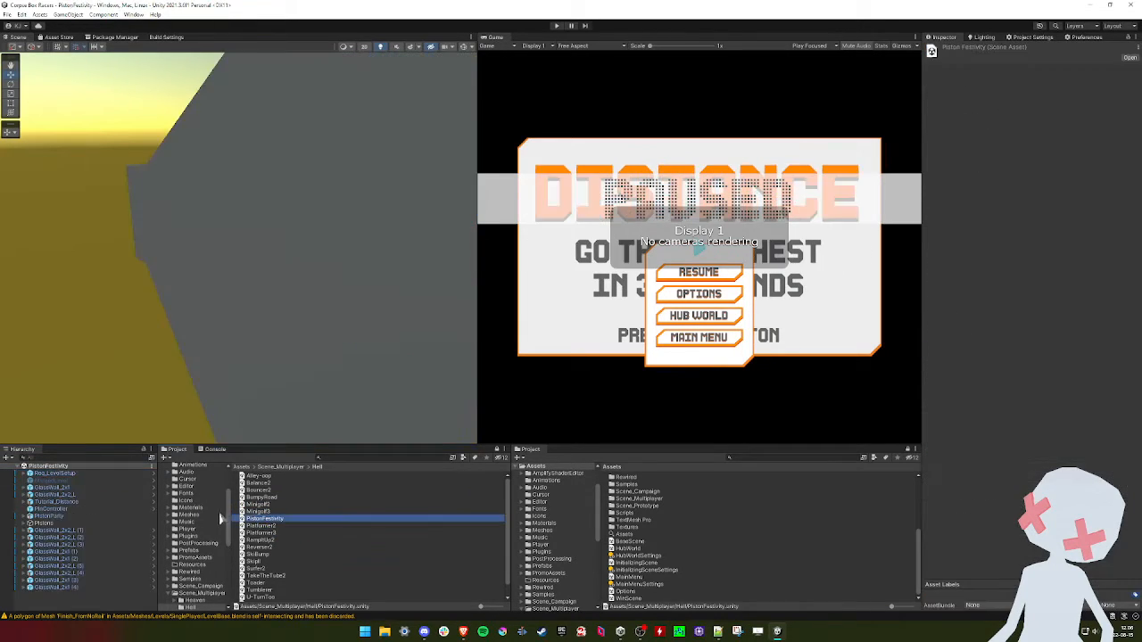
pyautogui.click(100, 479)
pyautogui.scroll(-5, 981, 471)
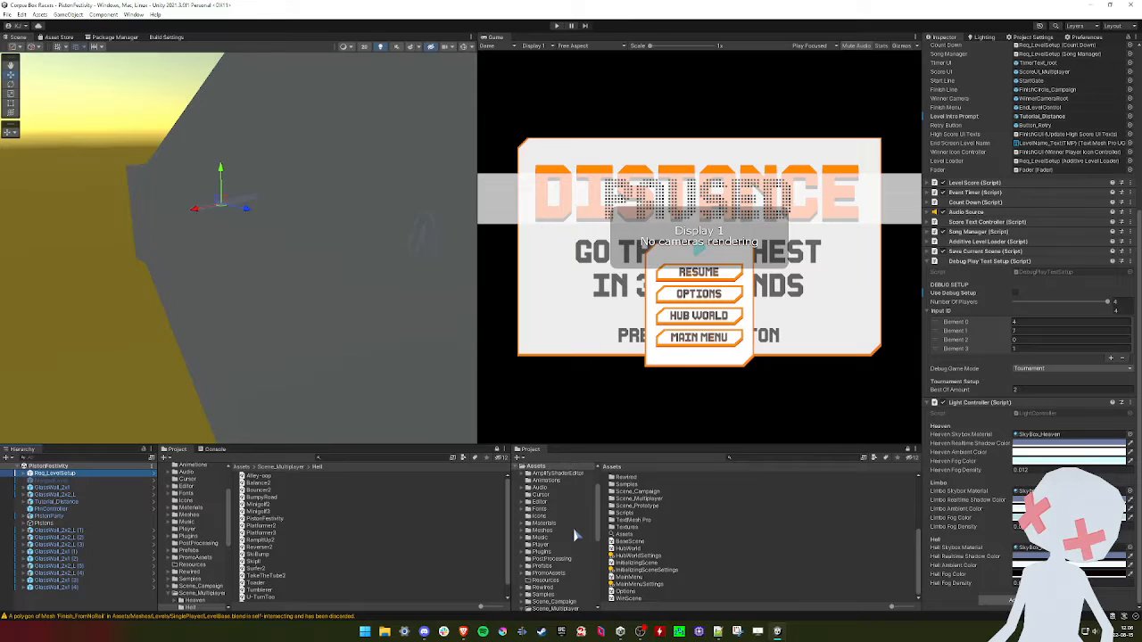
pyautogui.scroll(5, 979, 428)
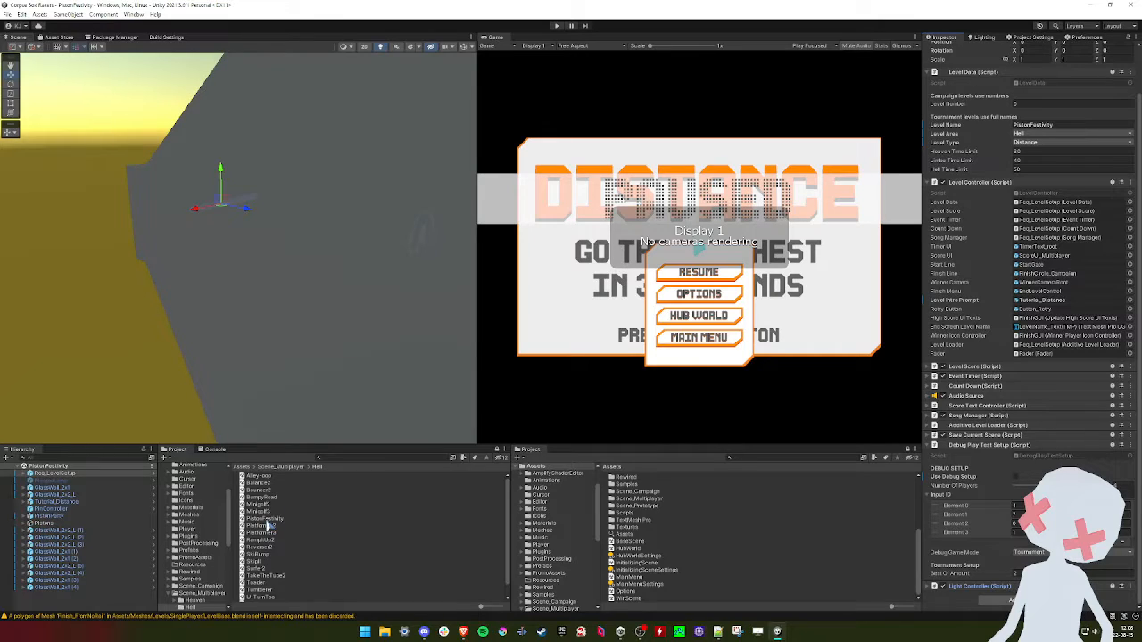
pyautogui.moveTo(342, 335); pyautogui.dragTo(384, 340, button='right')
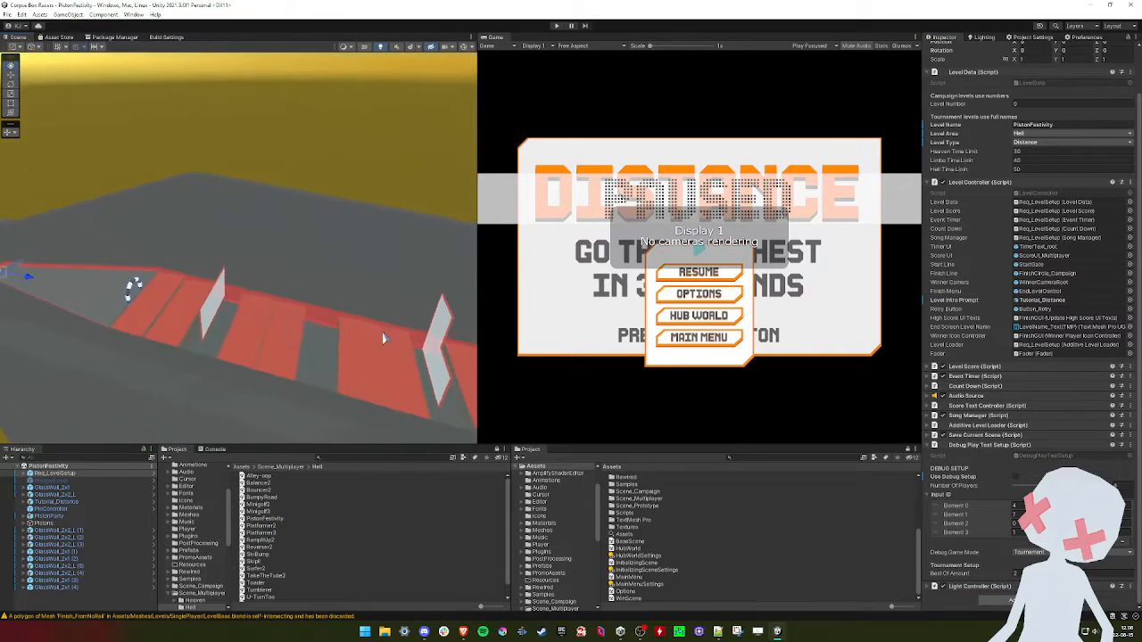
# Open the Platformer2, Platformer3 and RampItUp2 scenes and check the Level Area on their Req_LevelSetup
pyautogui.doubleClick(262, 526)
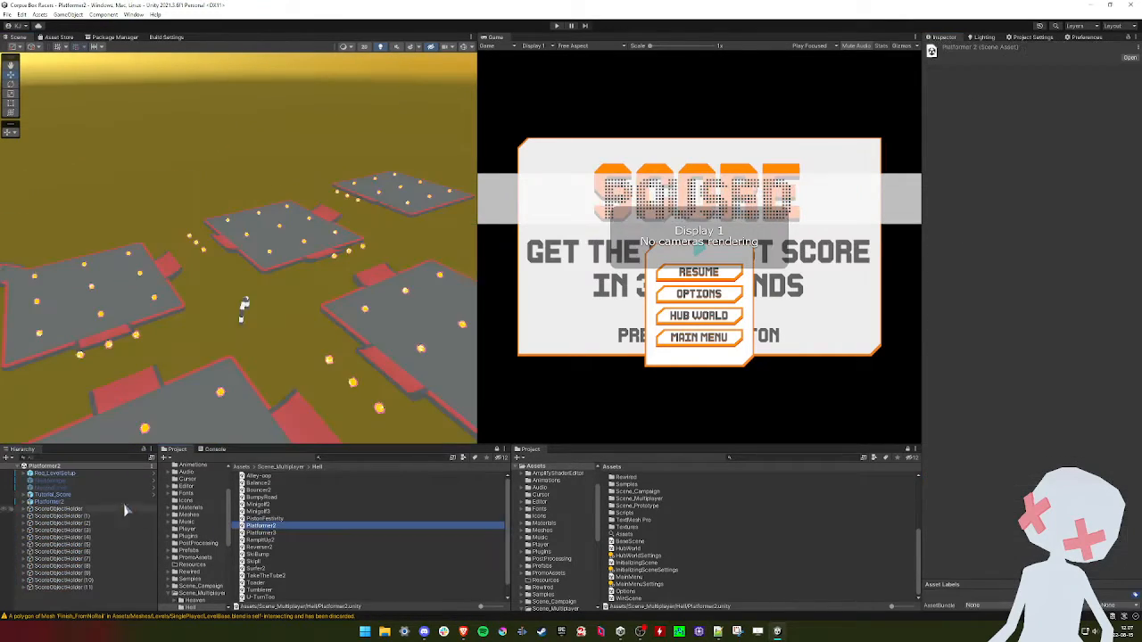
pyautogui.click(101, 475)
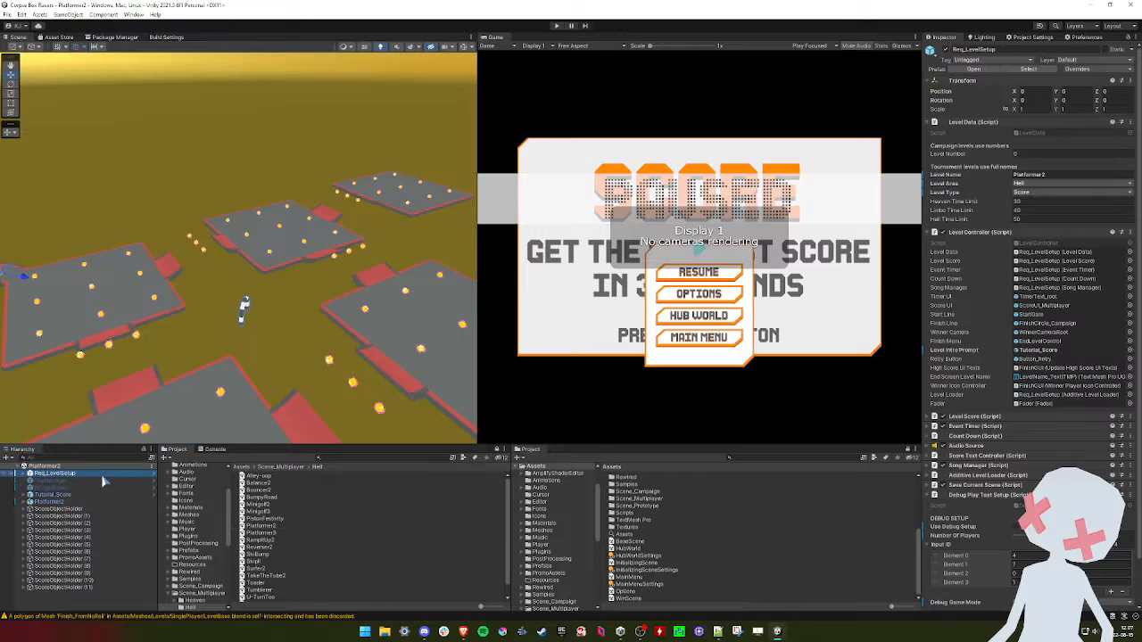
pyautogui.doubleClick(266, 534)
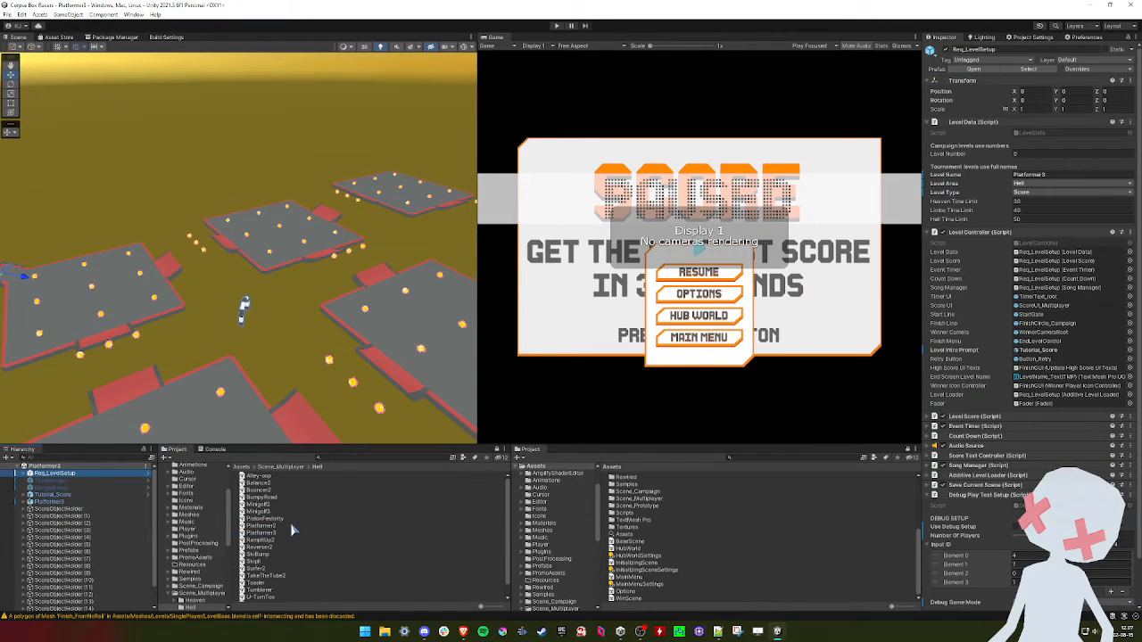
pyautogui.doubleClick(271, 541)
pyautogui.click(83, 474)
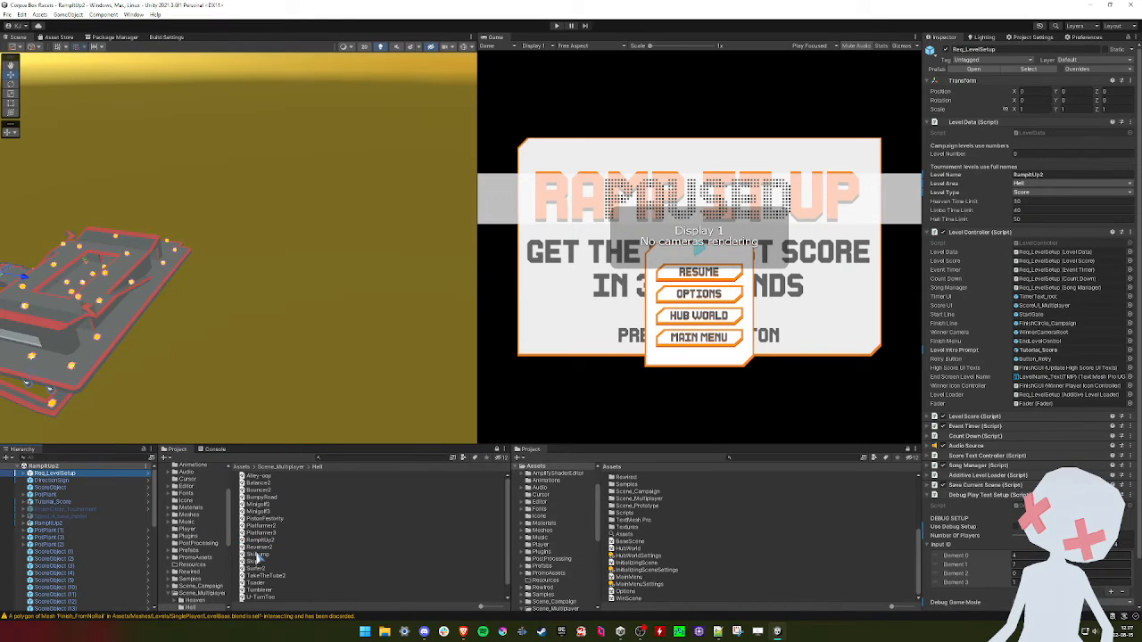
# Open the SkiBump and SkipIt scenes, checking their Req_LevelSetup level data and the look of the tracks
pyautogui.doubleClick(257, 555)
pyautogui.click(86, 473)
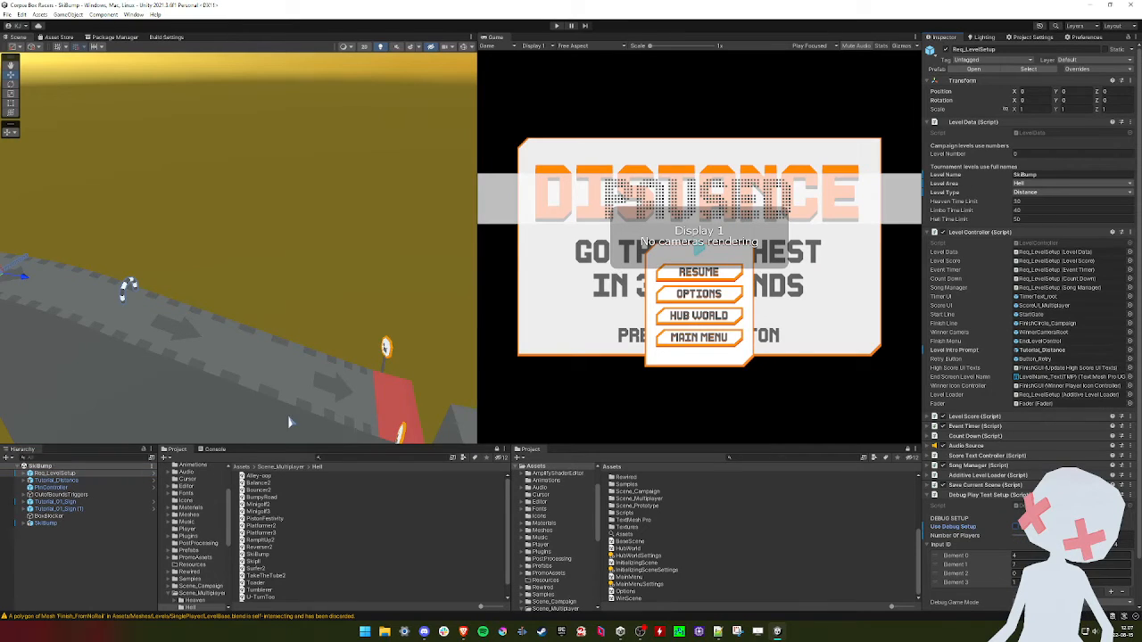
pyautogui.press('f')
pyautogui.moveTo(254, 383); pyautogui.dragTo(427, 407, button='right')
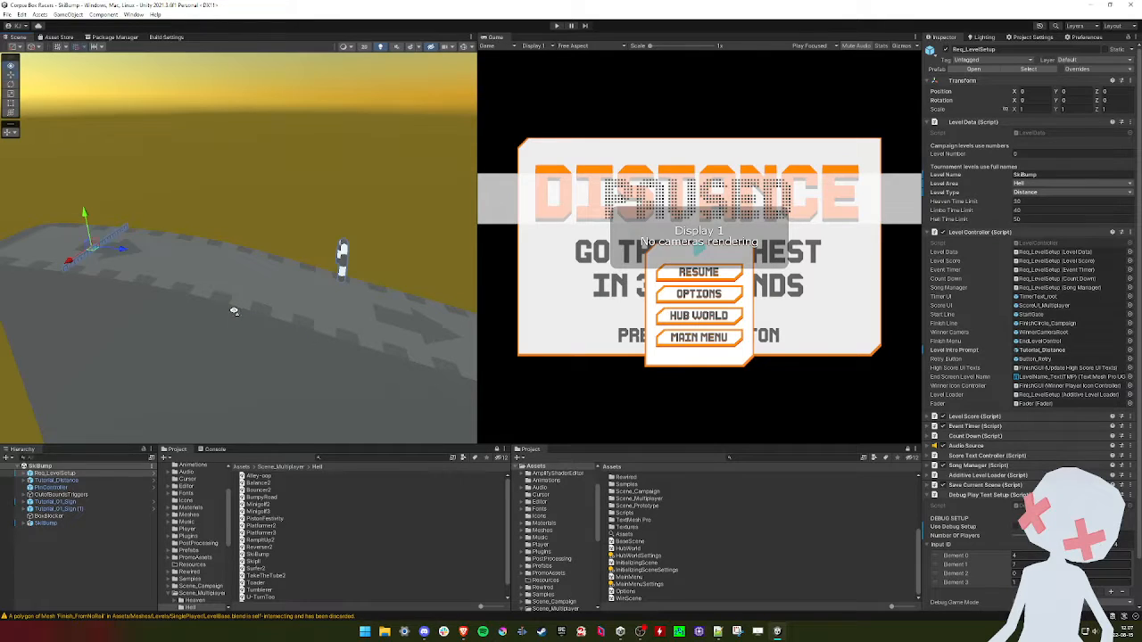
pyautogui.keyDown('alt'); pyautogui.moveTo(235, 313); pyautogui.dragTo(269, 326); pyautogui.keyUp('alt')
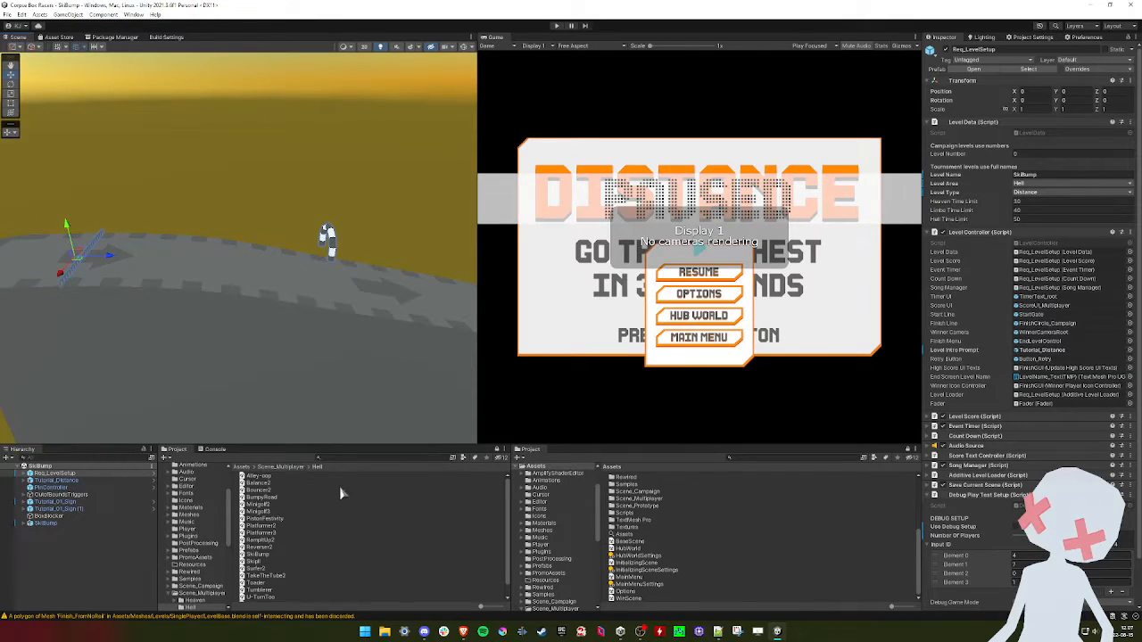
pyautogui.doubleClick(262, 563)
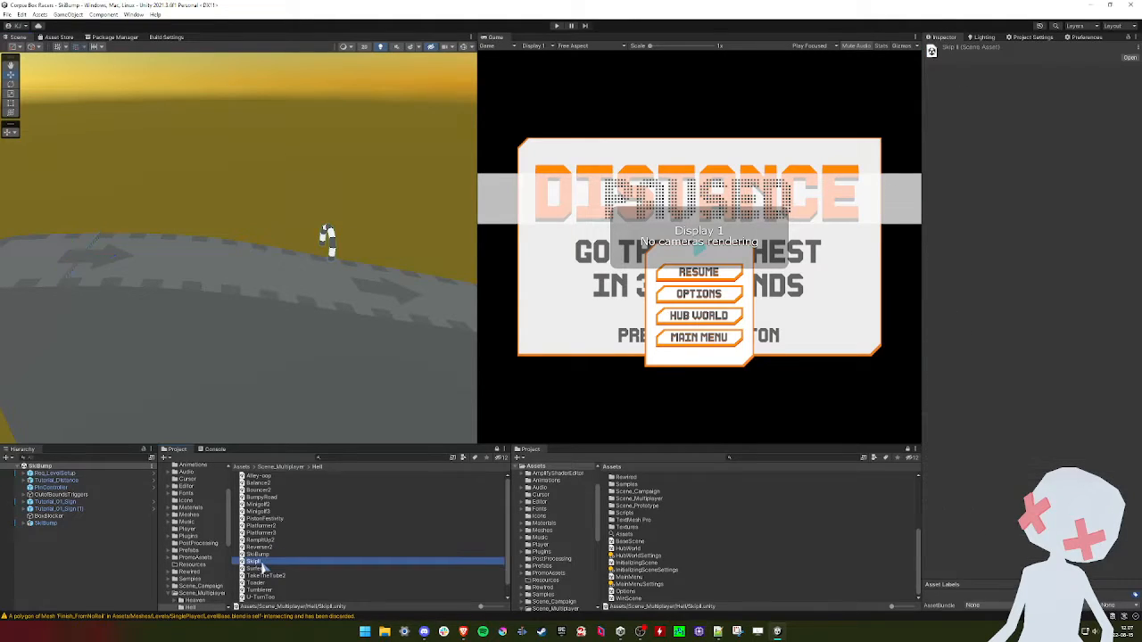
pyautogui.click(89, 474)
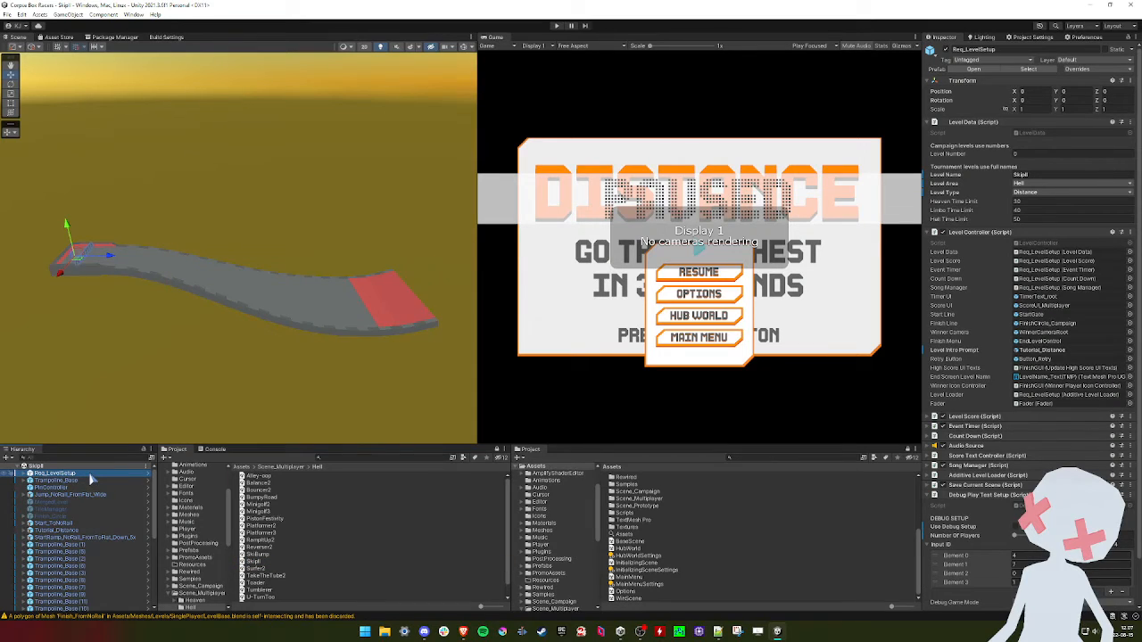
# Open the TakeTheTube2 scene and assign the Environment_Hell material to Circle.001 through Circle.024 under the first TubeParent
pyautogui.scroll(-1, 302, 561)
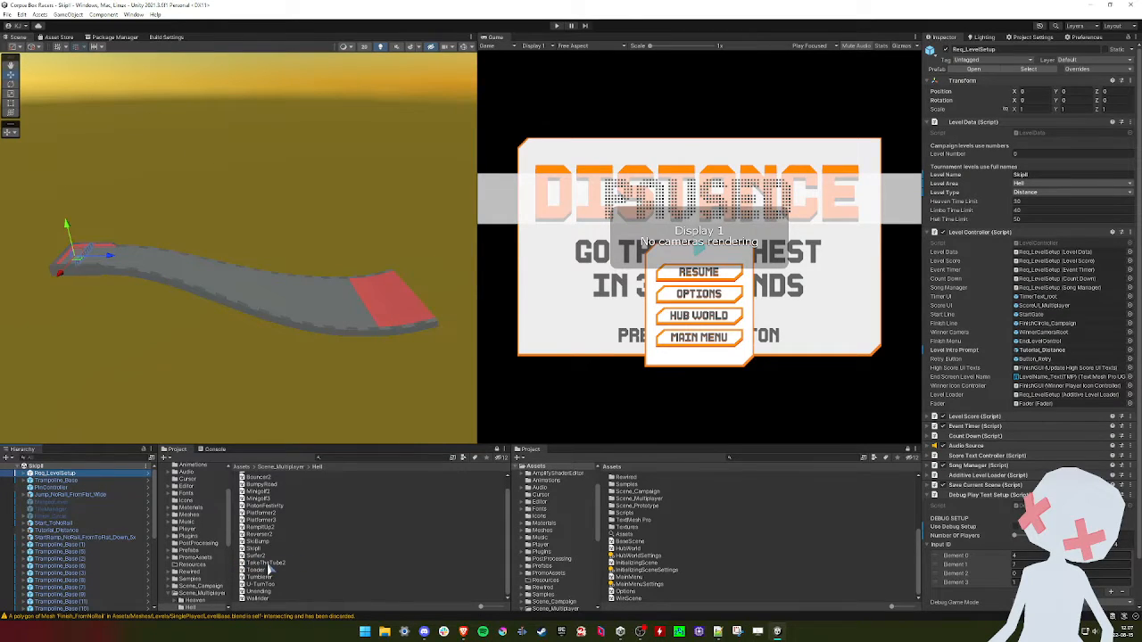
pyautogui.doubleClick(267, 563)
pyautogui.click(98, 474)
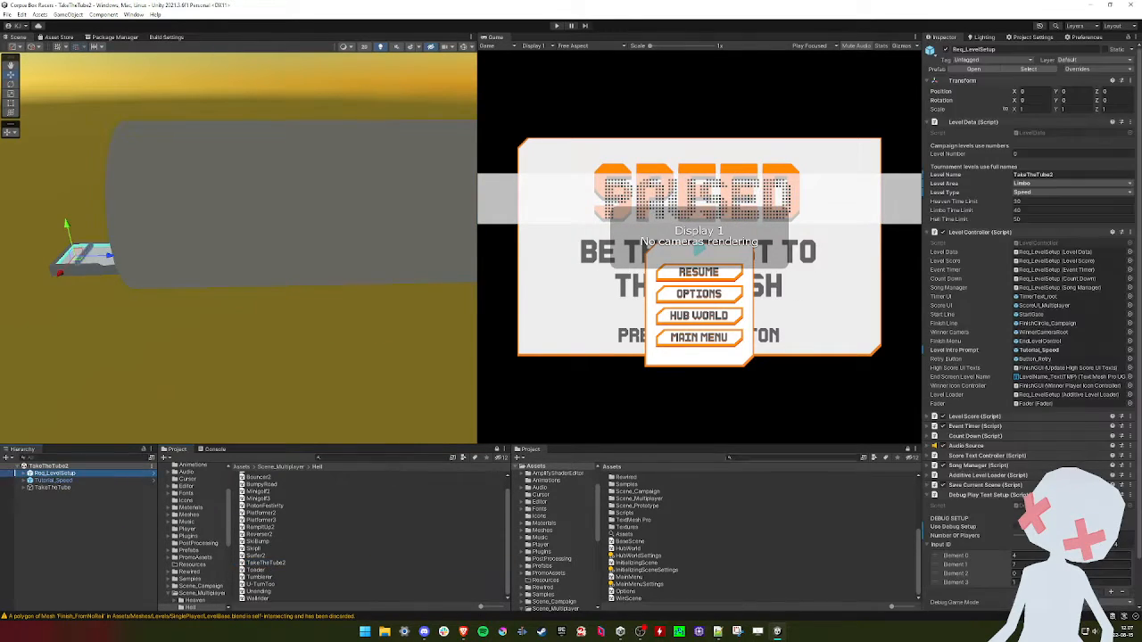
pyautogui.moveTo(279, 191); pyautogui.dragTo(233, 253, button='right')
pyautogui.click(217, 236)
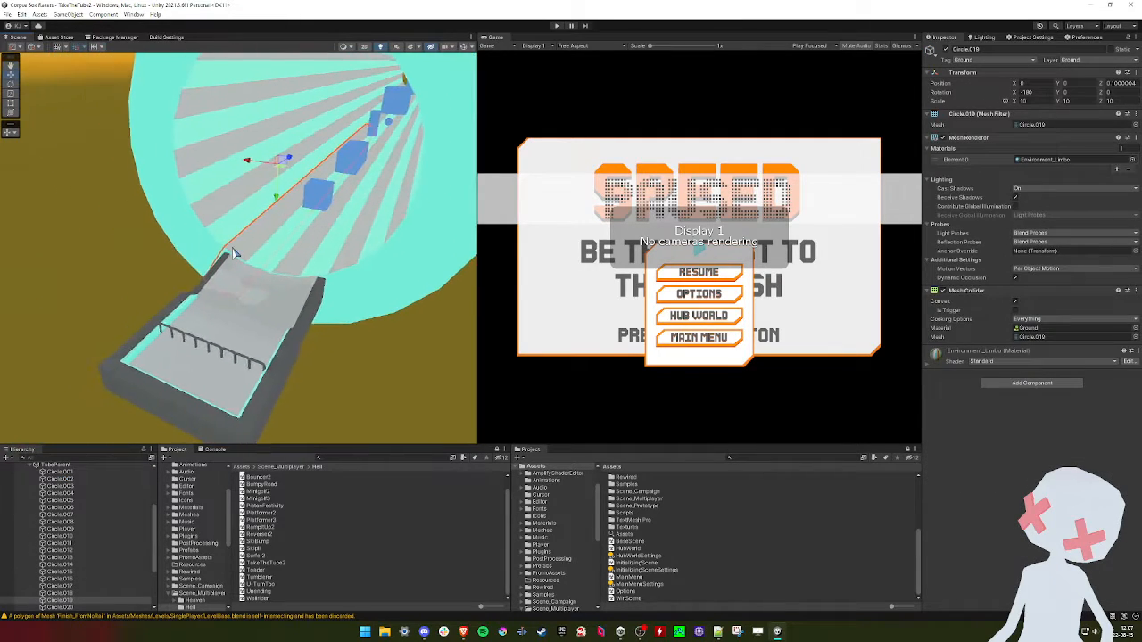
pyautogui.click(100, 472)
pyautogui.scroll(-4, 102, 508)
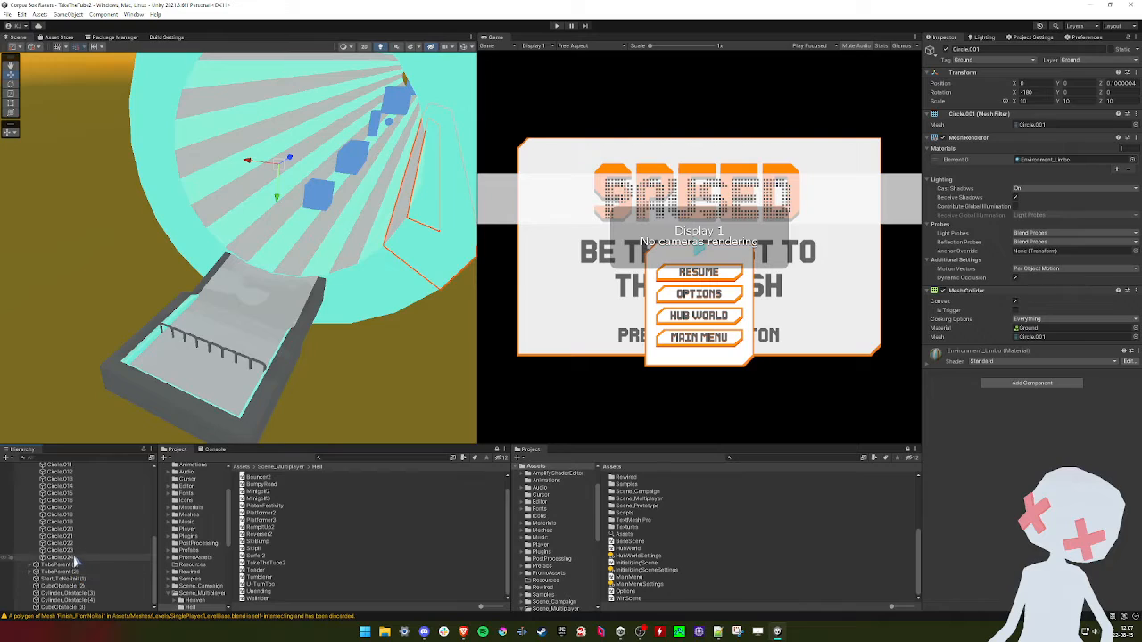
pyautogui.keyDown('shift'); pyautogui.click(58, 558); pyautogui.keyUp('shift')
pyautogui.click(1133, 159)
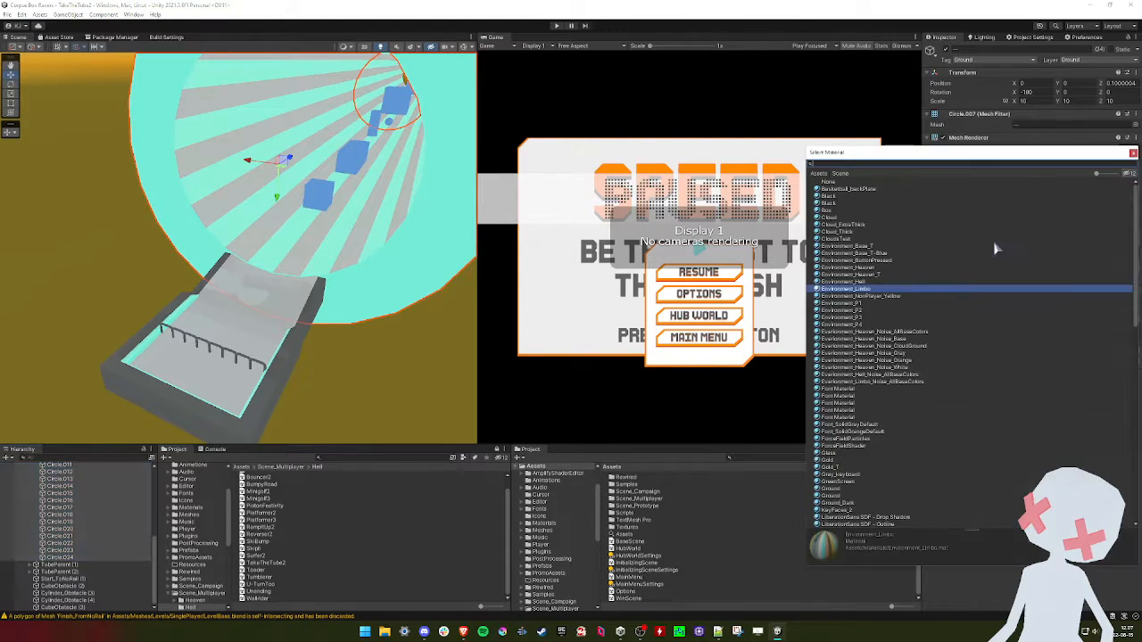
pyautogui.doubleClick(858, 283)
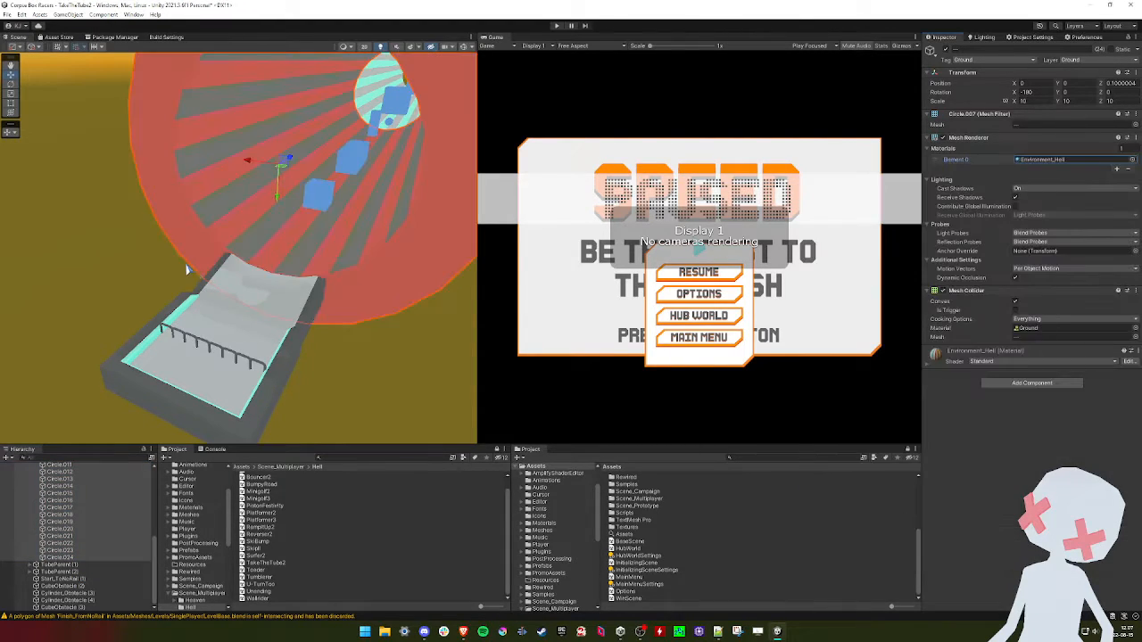
# Assign the Everionment_Hell_Noise_AllBaseColors material to the starting ramp Start_ToNoRail
pyautogui.moveTo(201, 266); pyautogui.dragTo(269, 281, button='right')
pyautogui.click(267, 282)
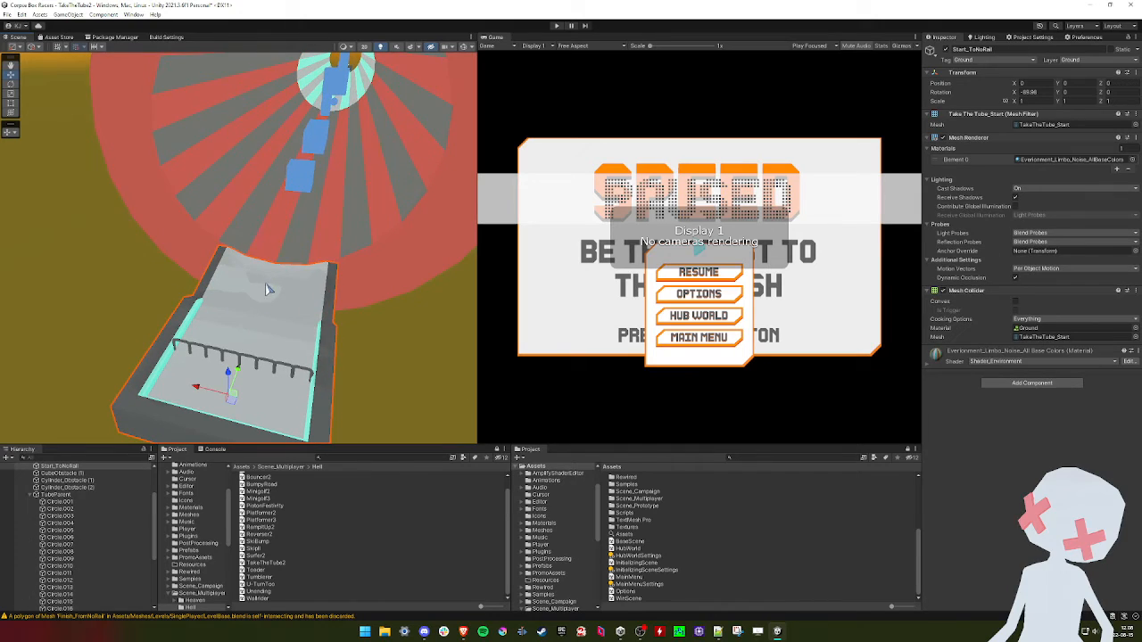
pyautogui.click(1132, 160)
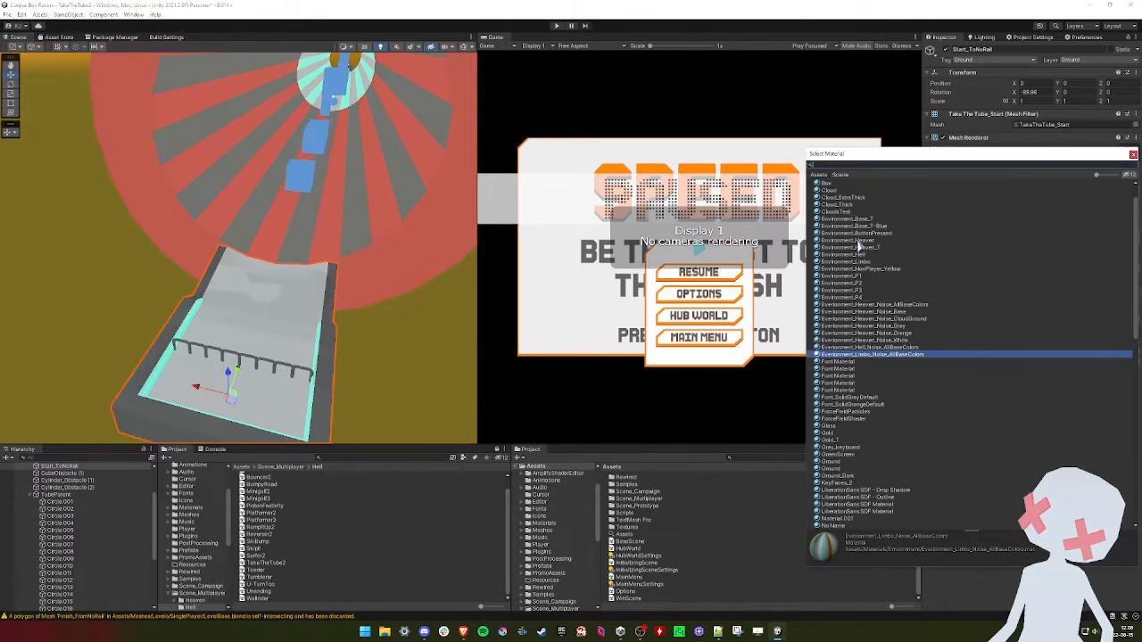
pyautogui.doubleClick(865, 347)
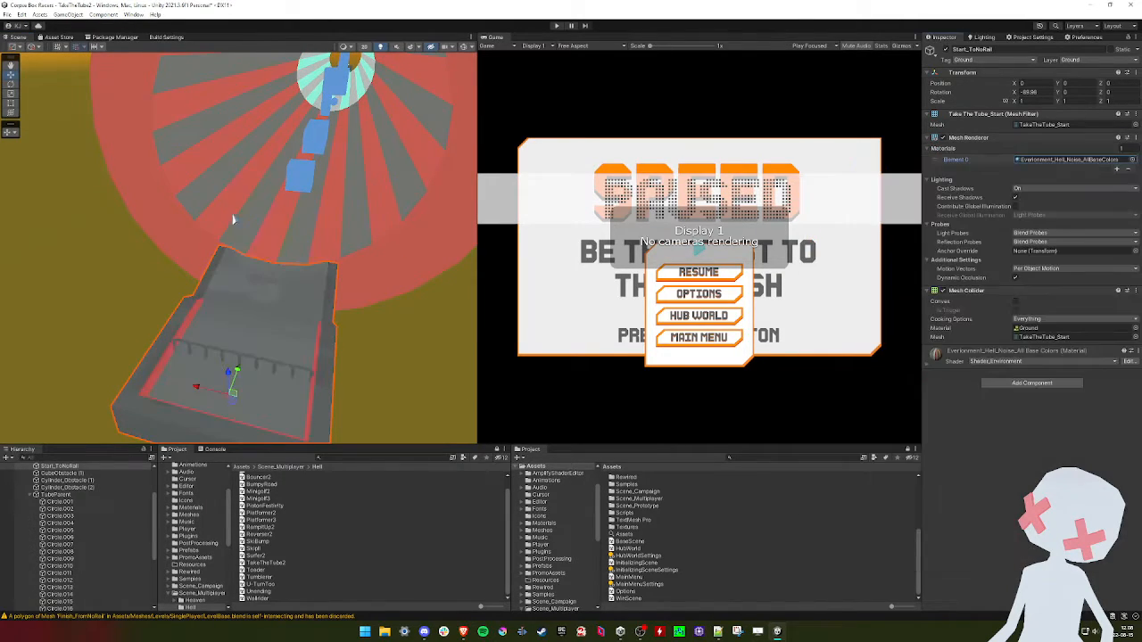
# Assign the Environment_Hell material to Circle.001 through Circle.024 of the second tube section, TubeParent (1)
pyautogui.moveTo(235, 222); pyautogui.dragTo(305, 204, button='right')
pyautogui.click(305, 200)
pyautogui.scroll(5, 305, 199)
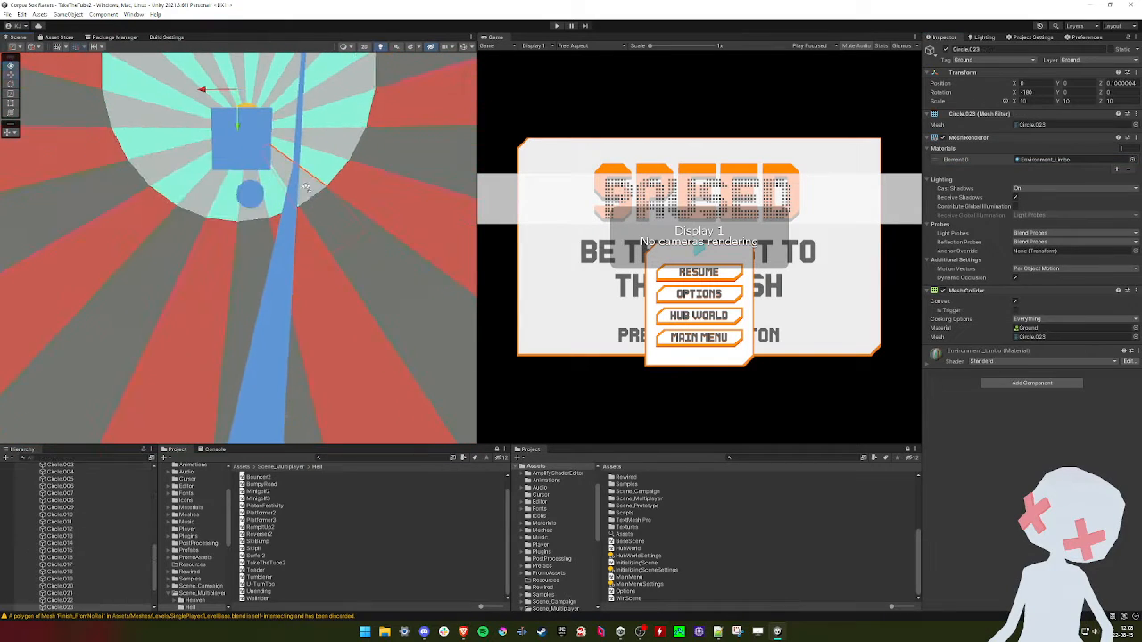
pyautogui.scroll(-2, 117, 531)
pyautogui.click(70, 565)
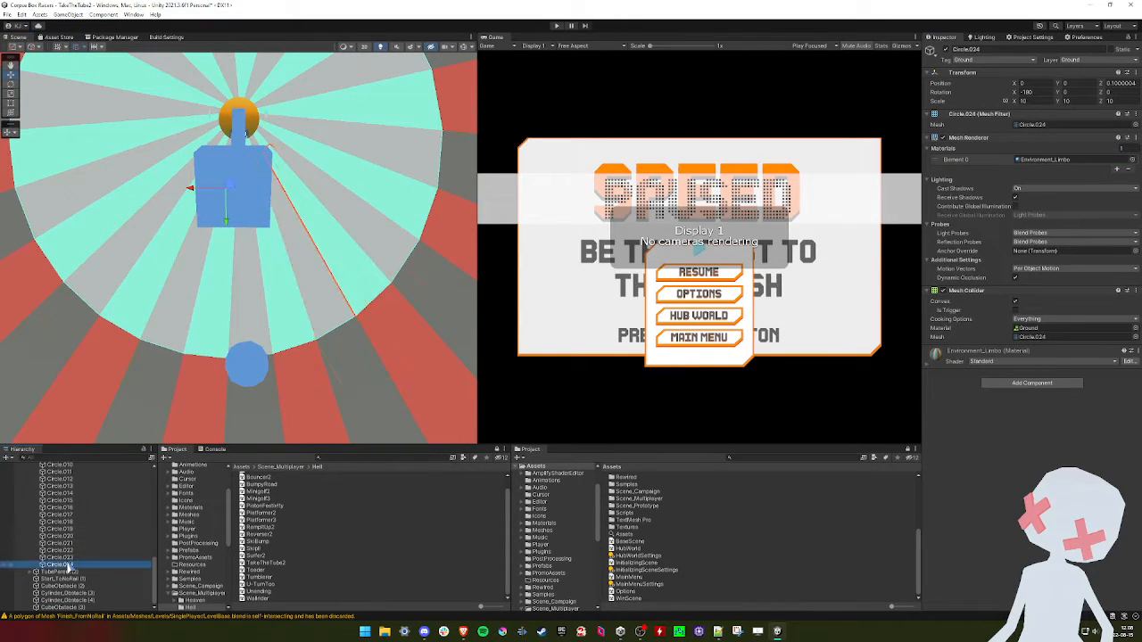
pyautogui.scroll(6, 71, 560)
pyautogui.keyDown('shift'); pyautogui.click(72, 560); pyautogui.keyUp('shift')
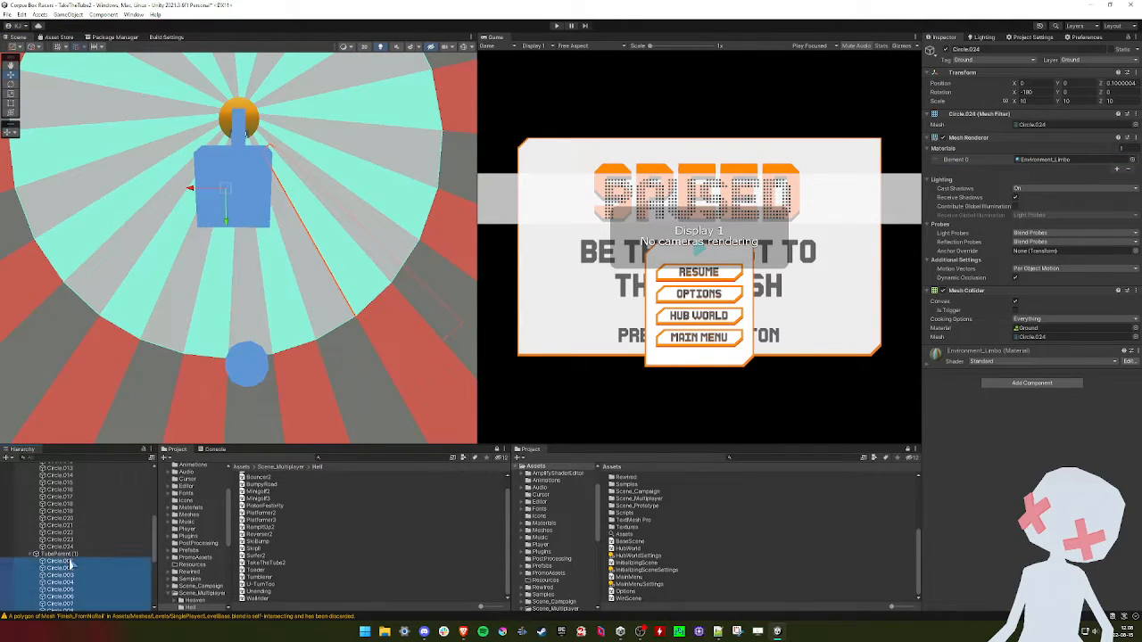
pyautogui.click(1132, 158)
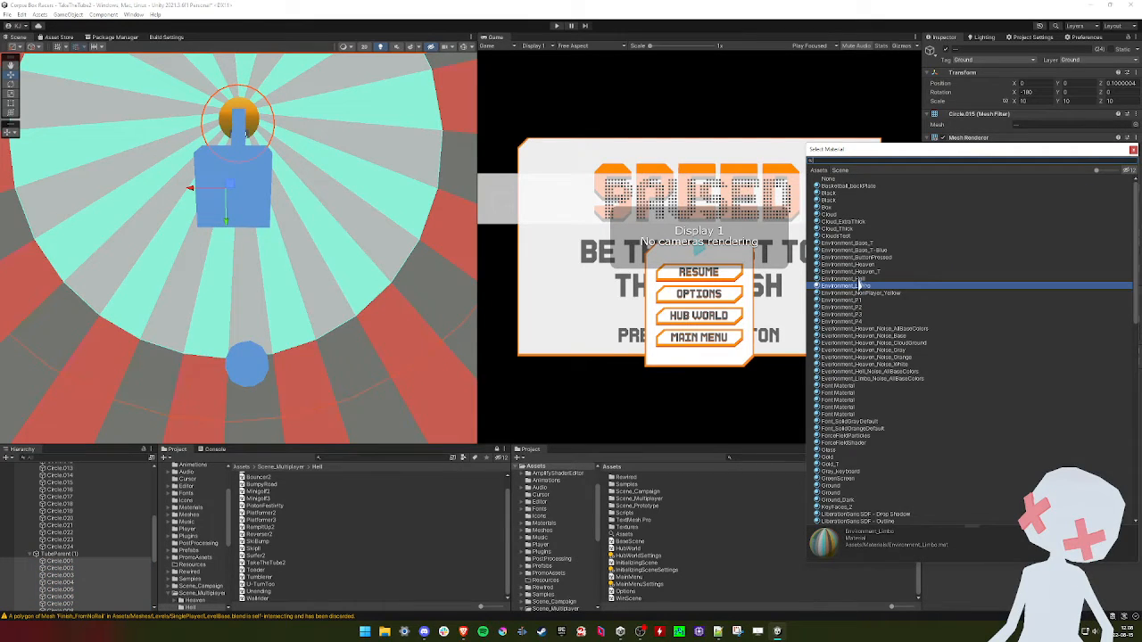
pyautogui.doubleClick(858, 279)
# Assign the Environment_Hell material to Circle.001 through Circle.024 of the third tube section, TubeParent (2)
pyautogui.scroll(10, 240, 306)
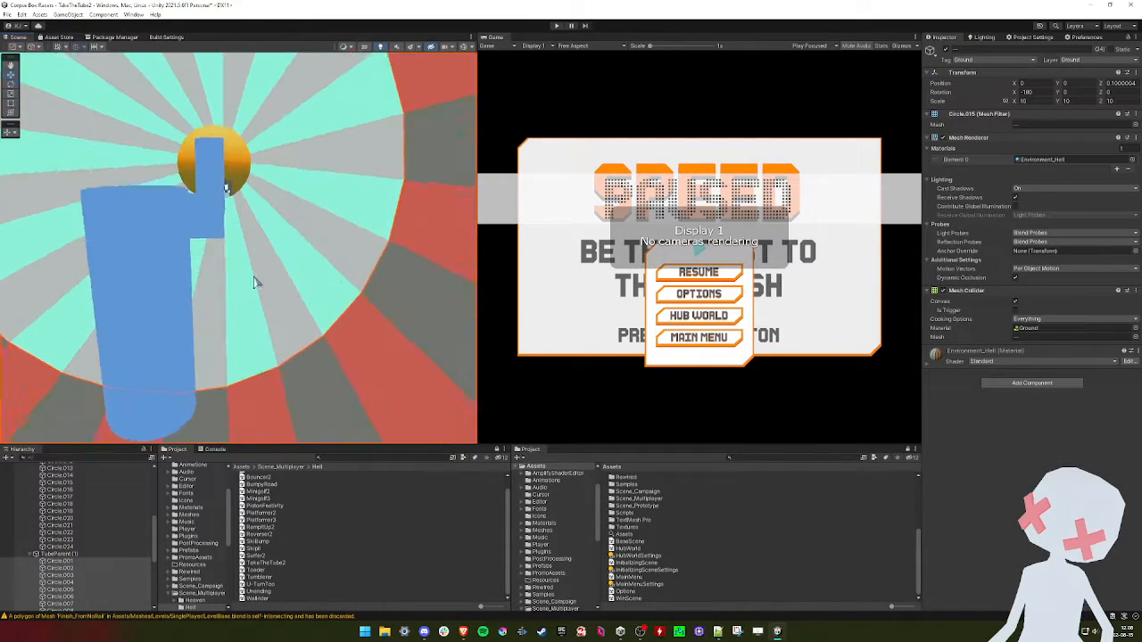
pyautogui.click(78, 555)
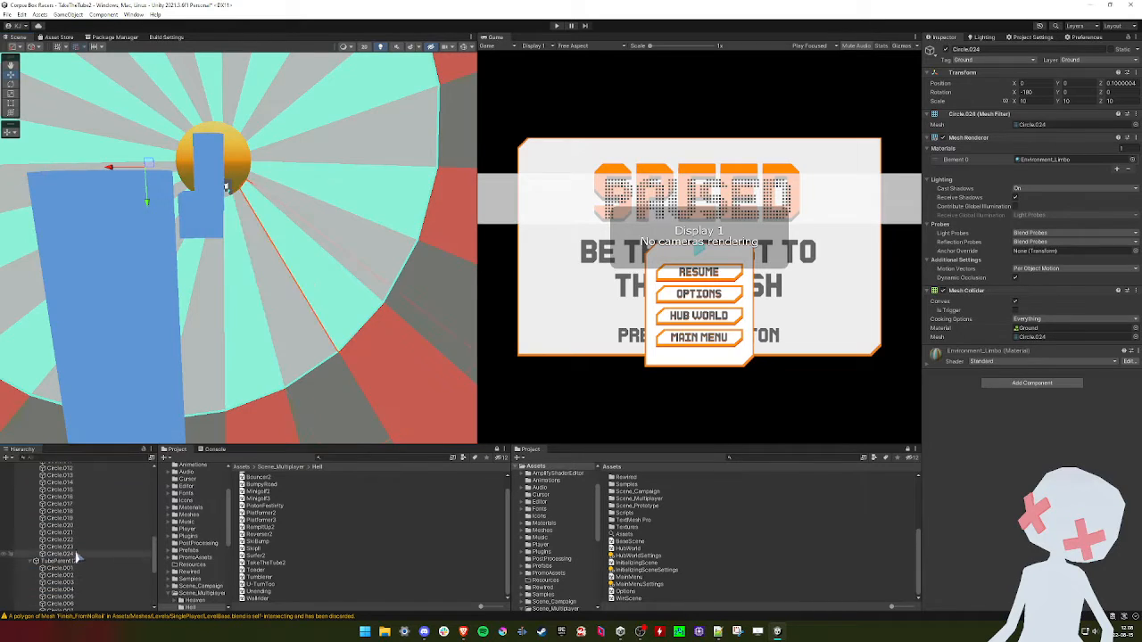
pyautogui.keyDown('shift'); pyautogui.click(68, 570); pyautogui.keyUp('shift')
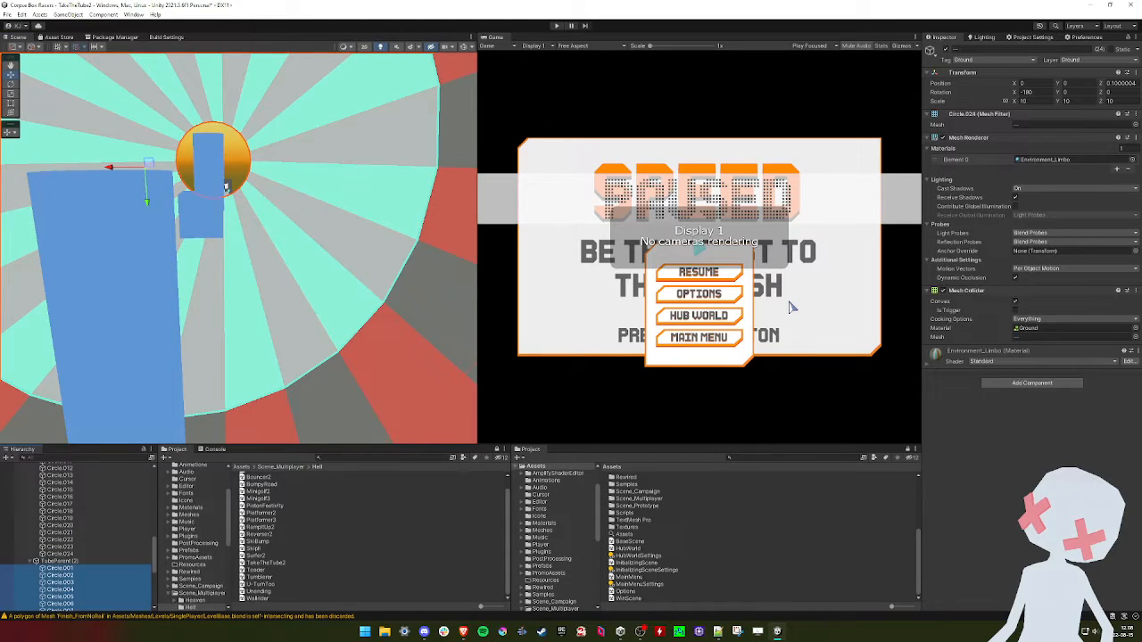
pyautogui.click(1131, 160)
pyautogui.doubleClick(862, 283)
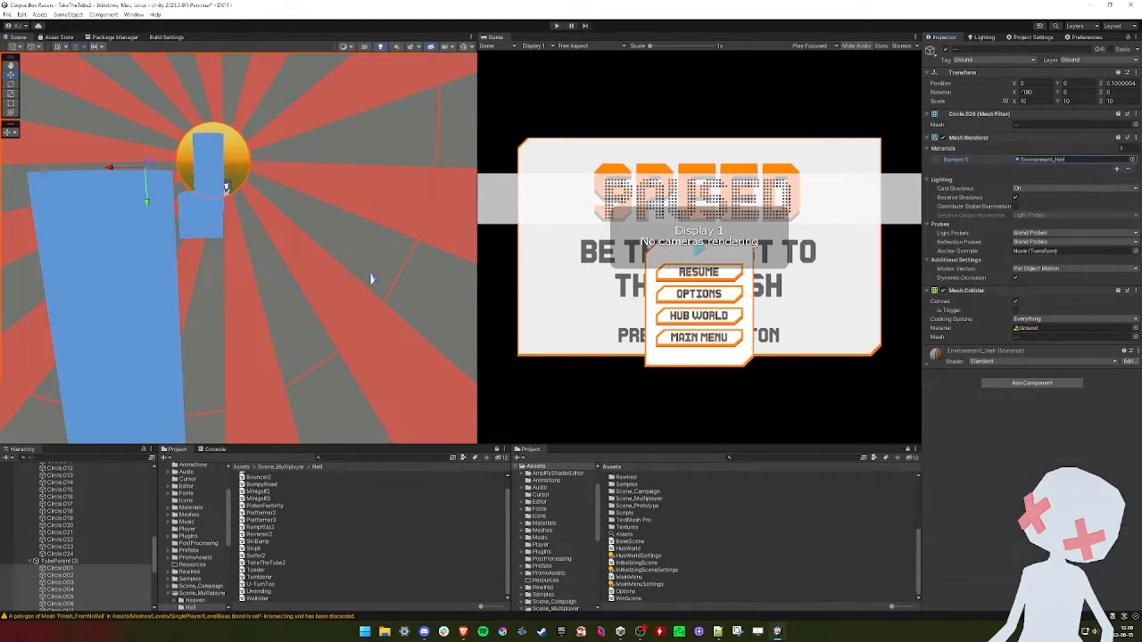
# Assign the Everionment_Hell_Noise_AllBaseColors material to the finish platform Start_ToNoRail (1) beyond the tube
pyautogui.press('w')
pyautogui.moveTo(372, 279); pyautogui.dragTo(323, 290, button='right')
pyautogui.click(333, 344)
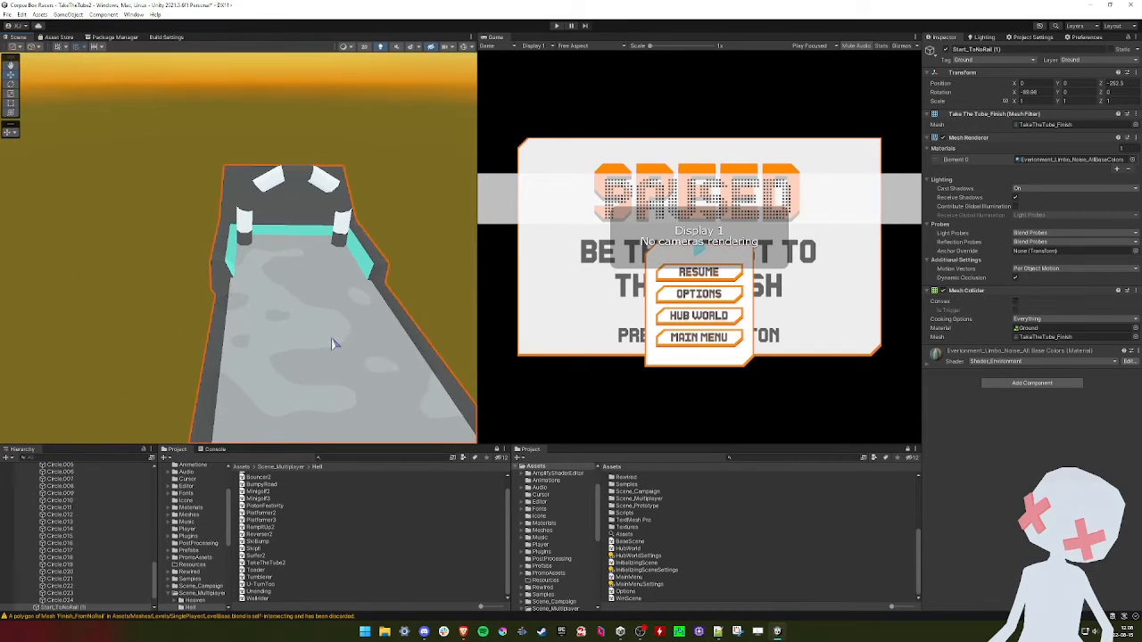
pyautogui.press('f')
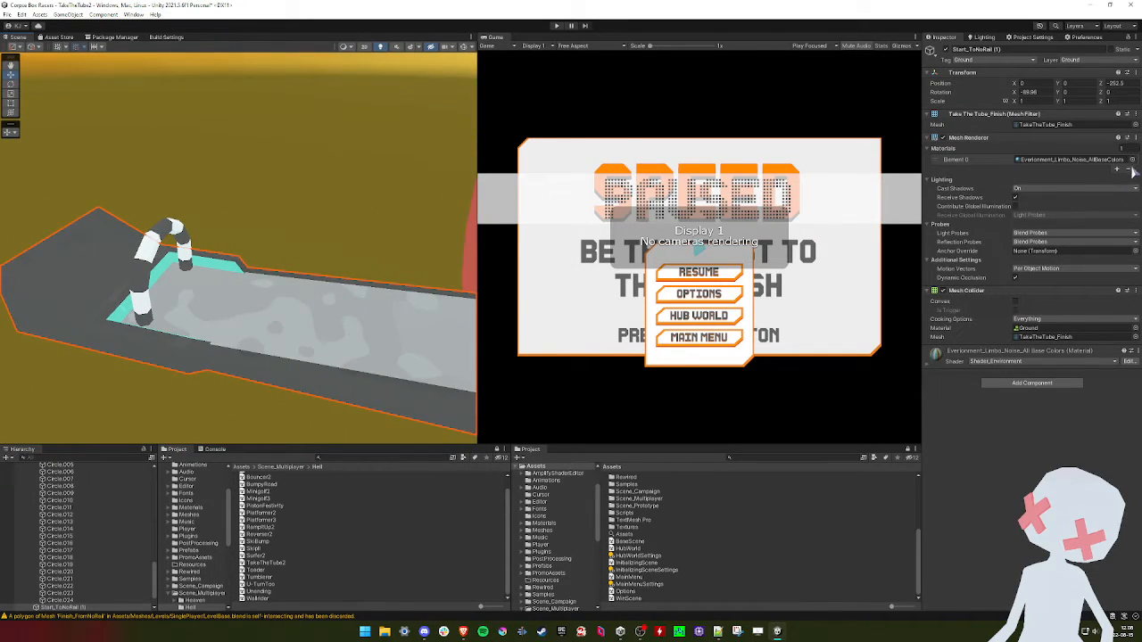
pyautogui.click(1132, 161)
pyautogui.doubleClick(882, 351)
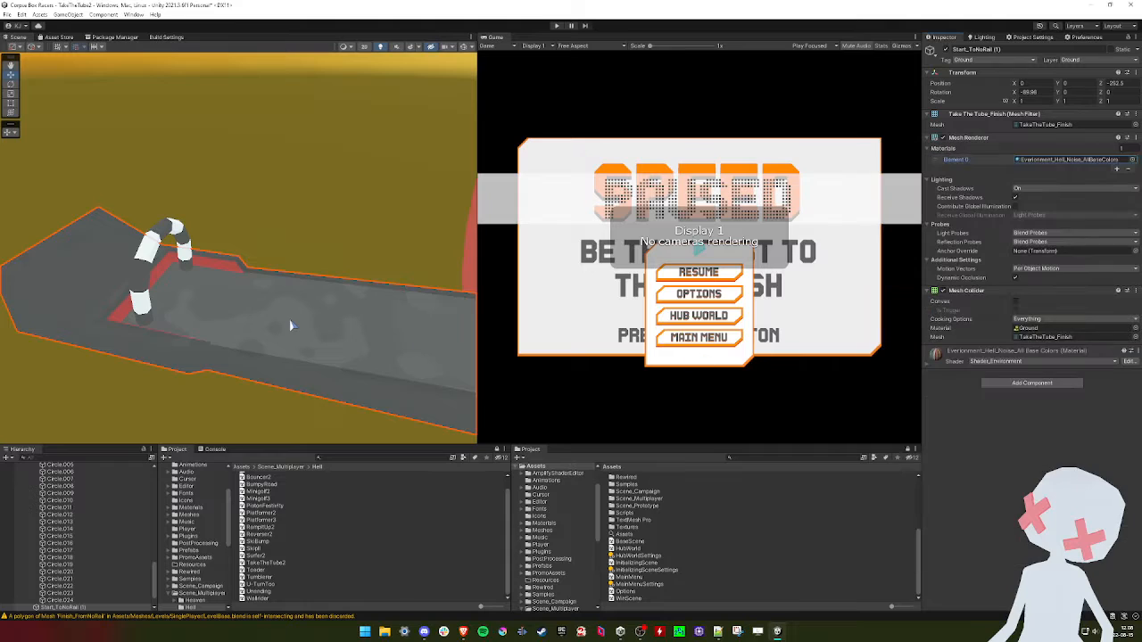
# Select Req_LevelSetup in the TakeTheTube2 scene to bring up its level data
pyautogui.press('w')
pyautogui.moveTo(224, 305); pyautogui.dragTo(370, 256, button='right')
pyautogui.scroll(6, 110, 484)
pyautogui.click(95, 474)
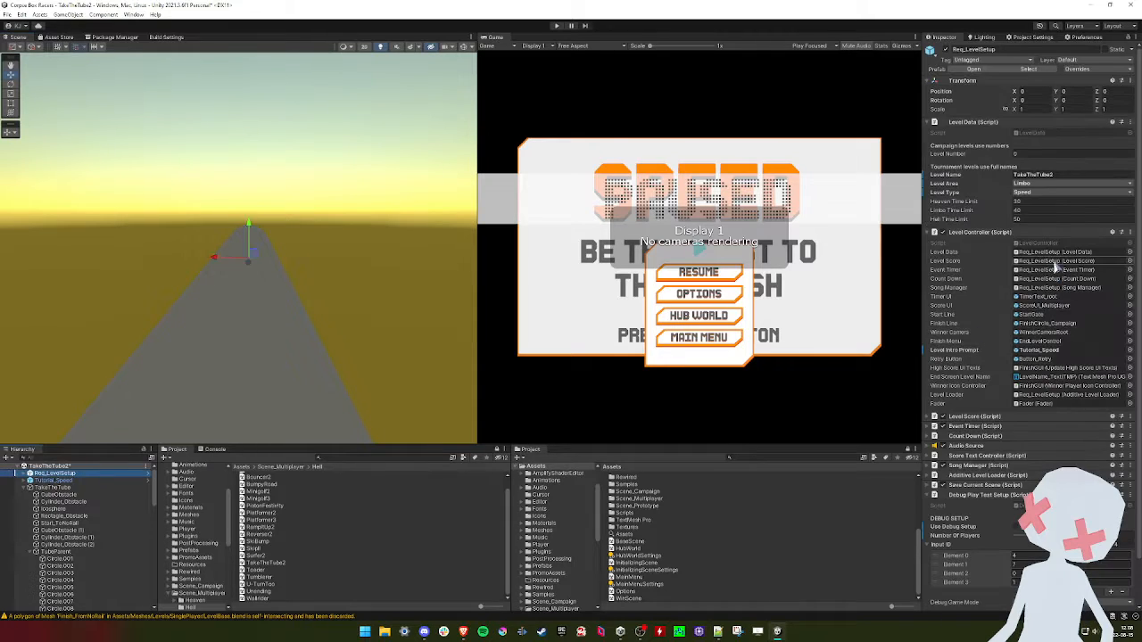